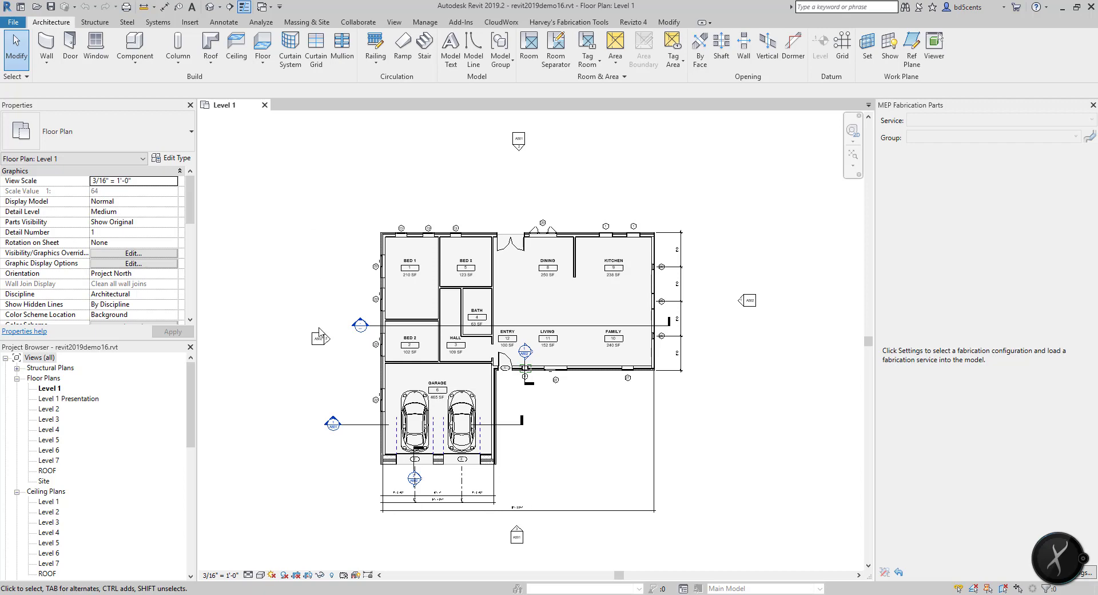
Open the Site floor plan and hide the elevation marker category in that view.
left_click(45, 482)
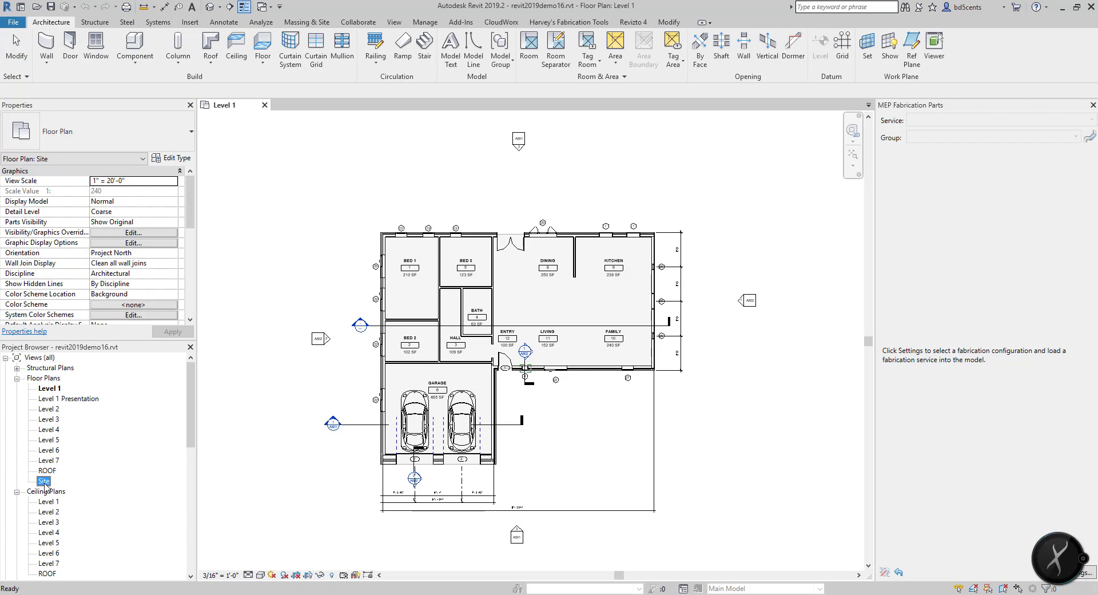
double_click(46, 483)
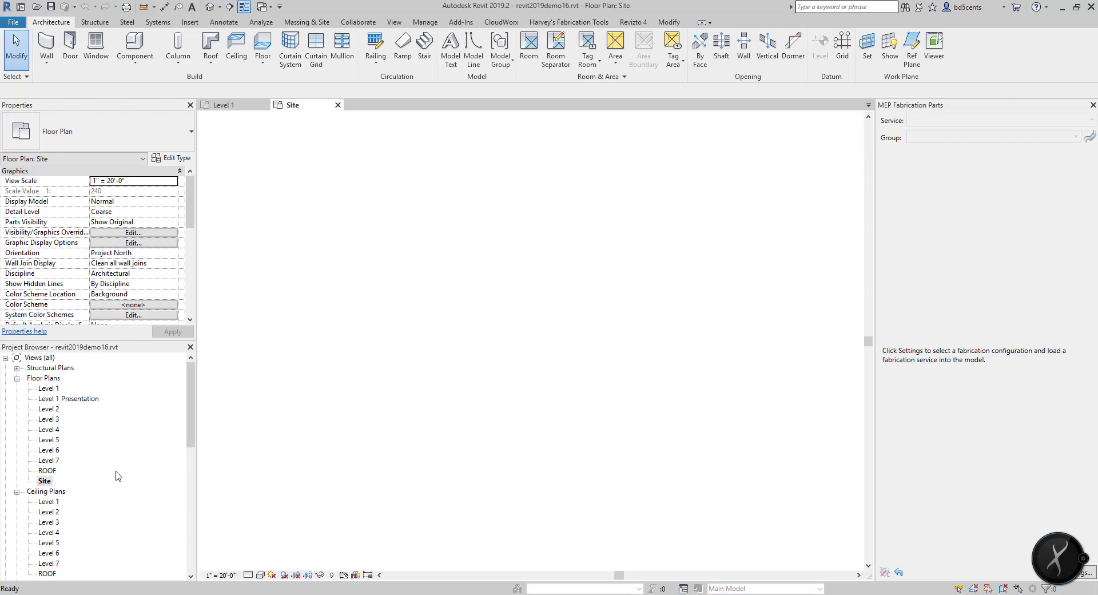
left_click_drag(474, 462, 608, 548)
key("v")
key("h")
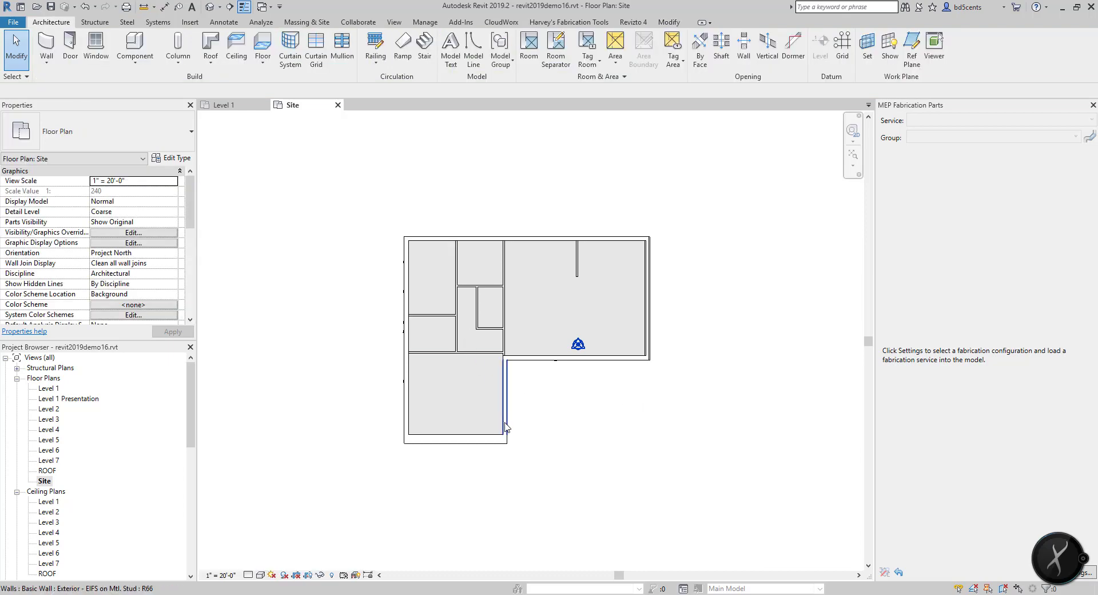
Hide the project base point and the survey point in the Site plan.
left_click(316, 24)
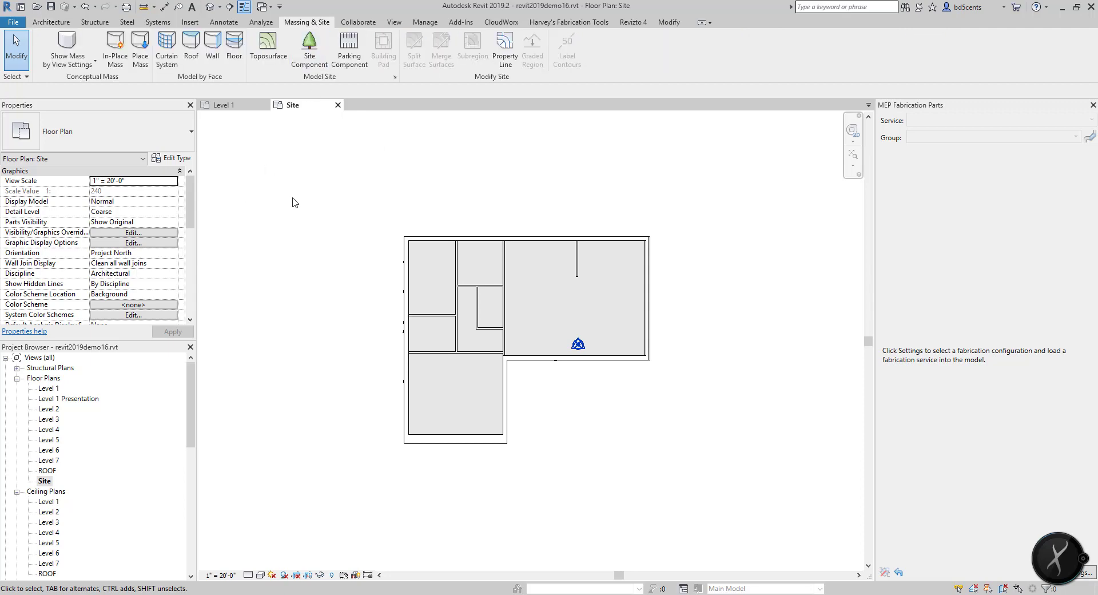
left_click(578, 345)
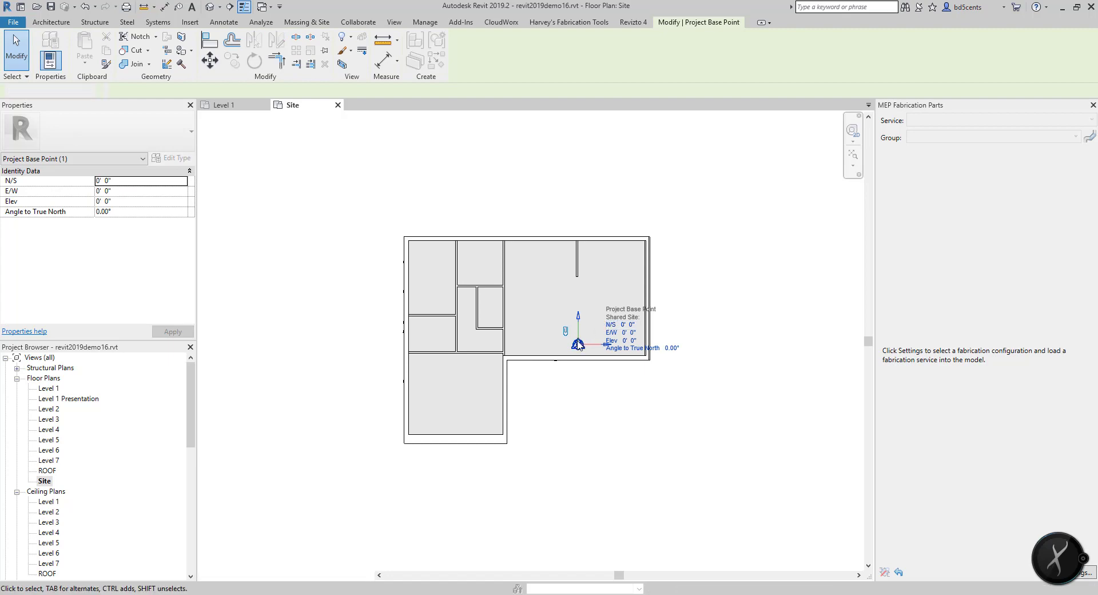
left_click(453, 404)
left_click(578, 346)
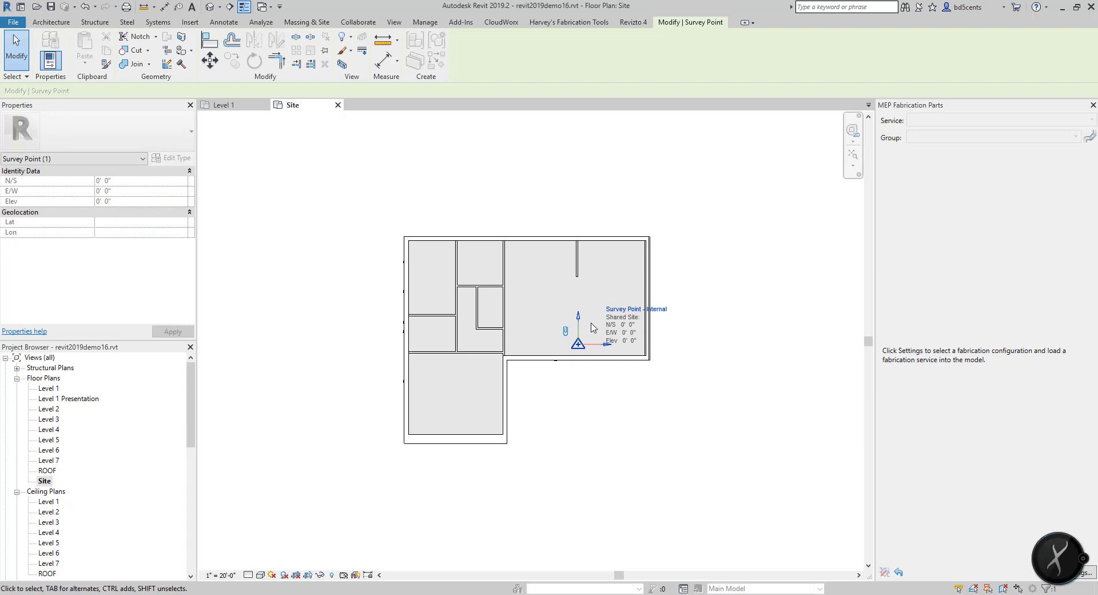
left_click(588, 326)
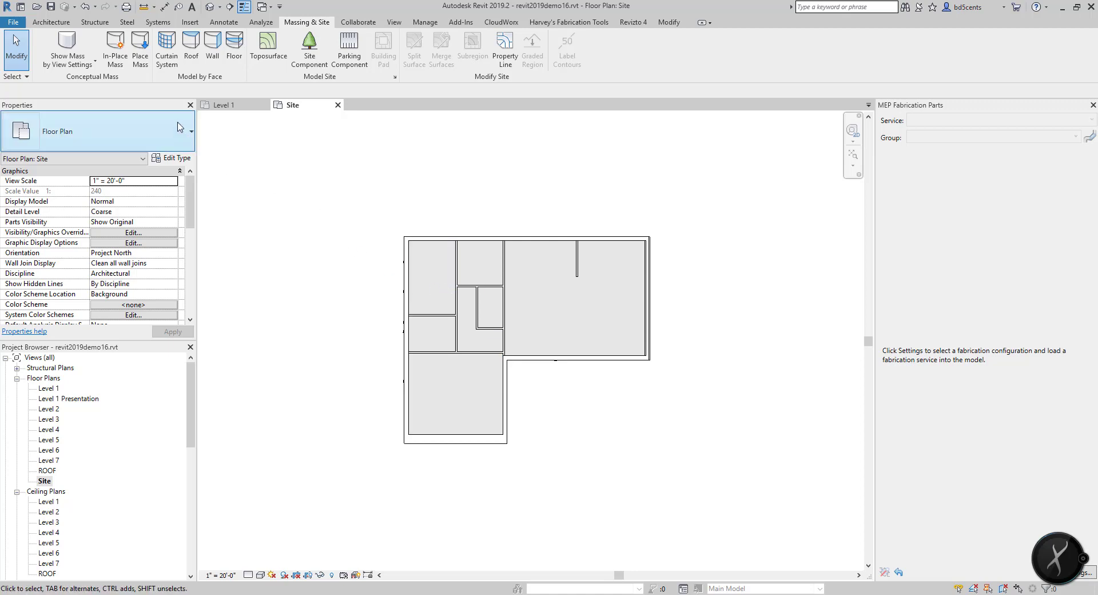
Start a property line by distances and bearings, defining the first segment as 75' 6" at S 60° W.
left_click(495, 67)
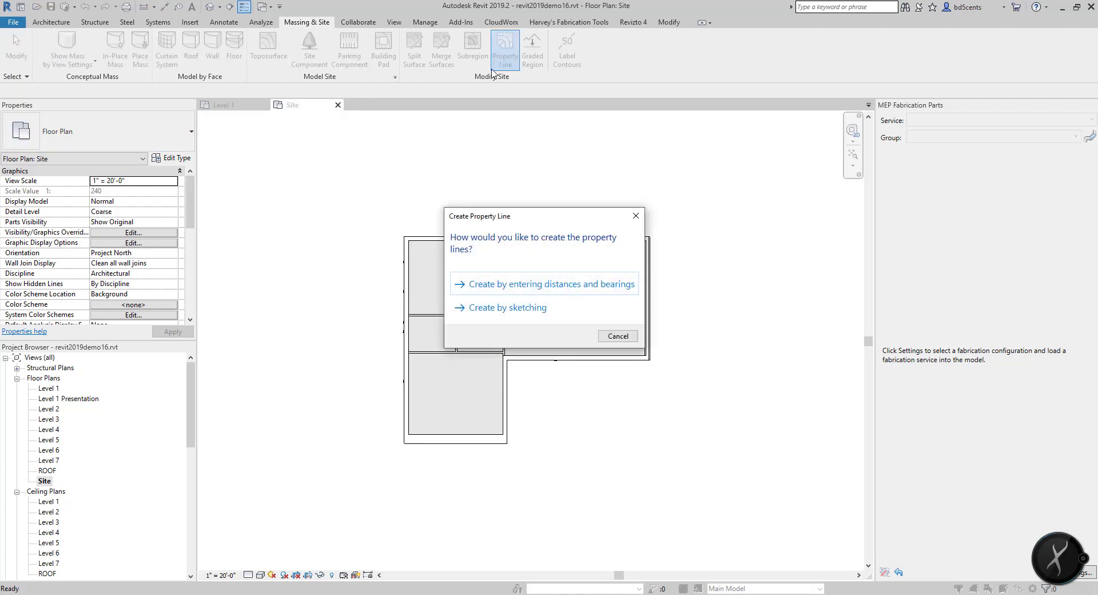
left_click(531, 284)
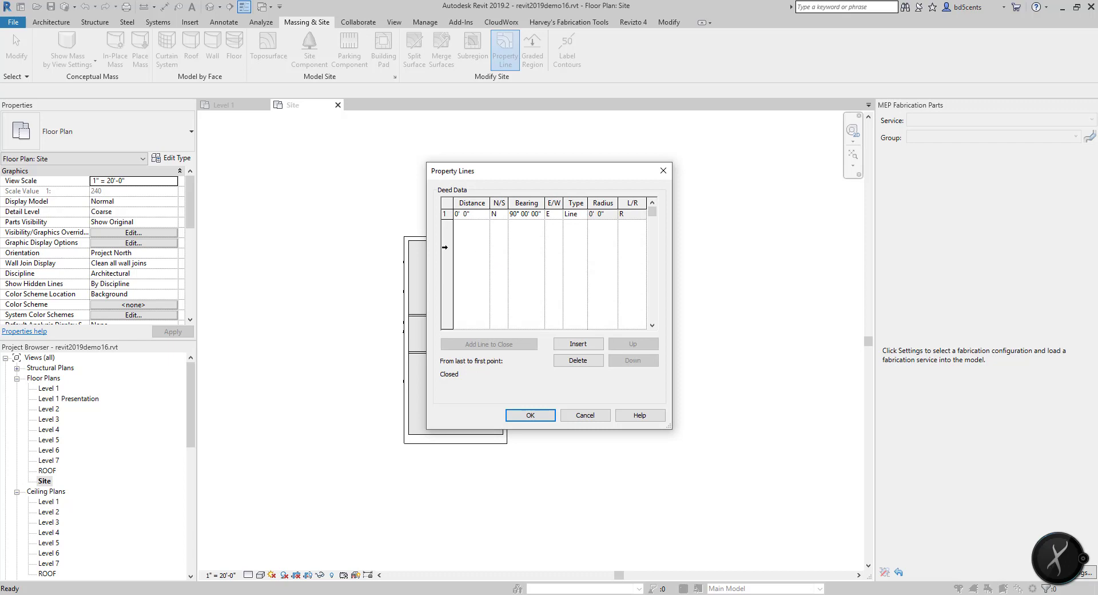
left_click(499, 214)
left_click(502, 234)
left_click(480, 215)
type("75'6")
left_click(518, 213)
left_click(517, 215)
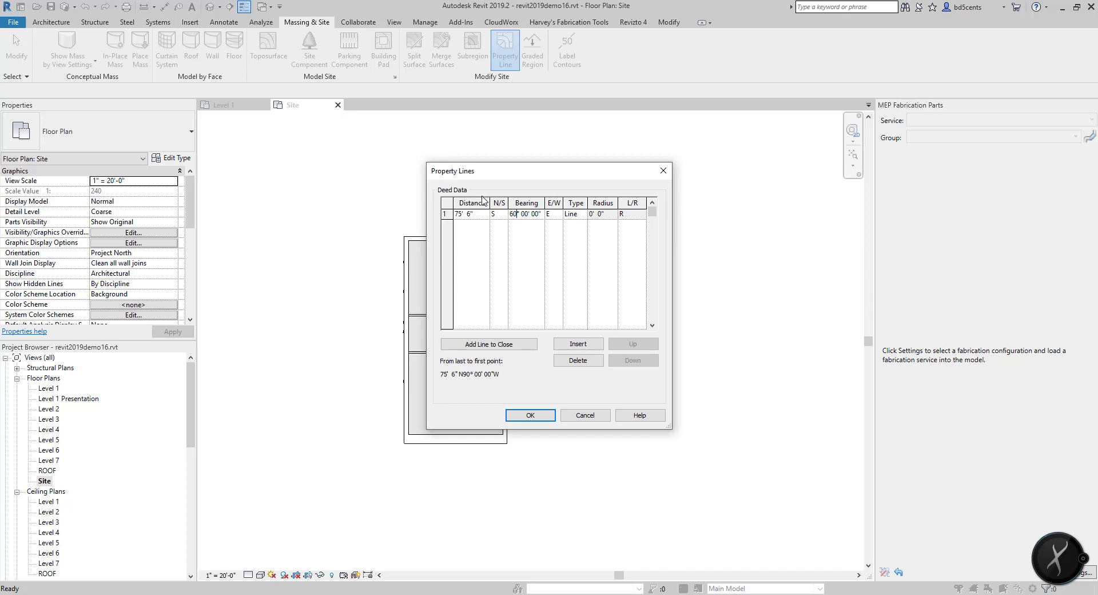
left_click(558, 215)
left_click(553, 233)
Insert a second property line segment of 110' with bearing S 30° E.
left_click(575, 343)
left_click_drag(473, 226, 393, 211)
type("110'")
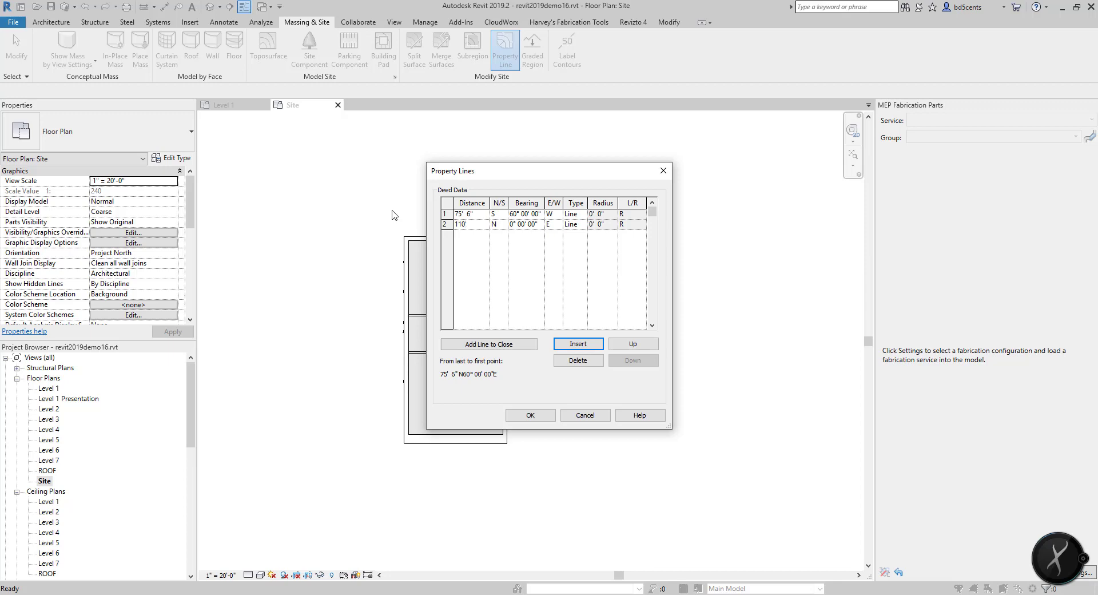
key("Tab")
left_click(502, 224)
left_click(503, 239)
left_click(523, 226)
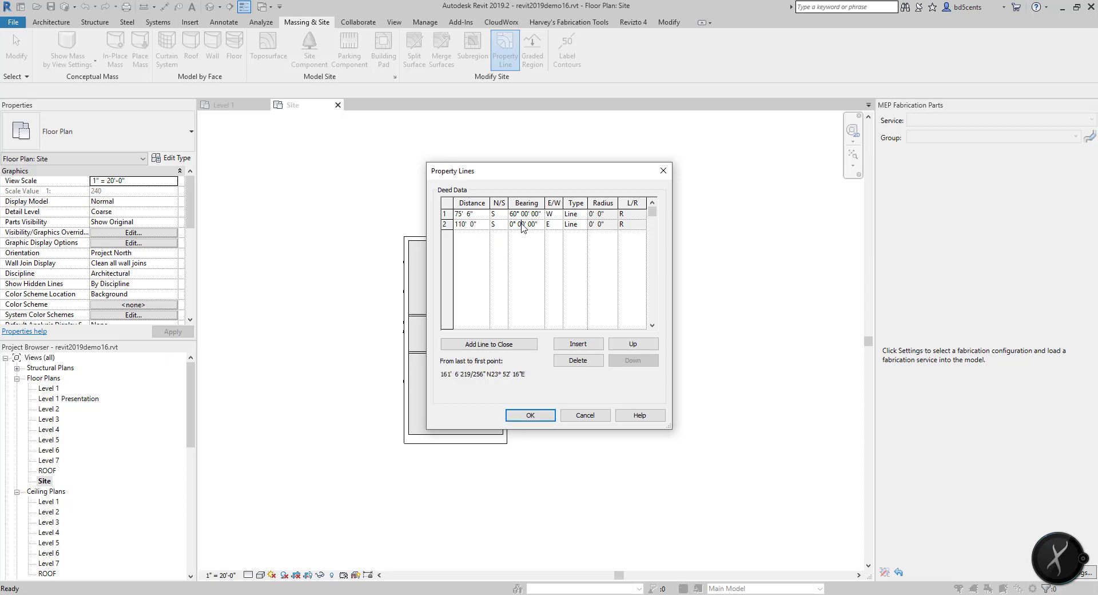
type("30")
left_click(556, 225)
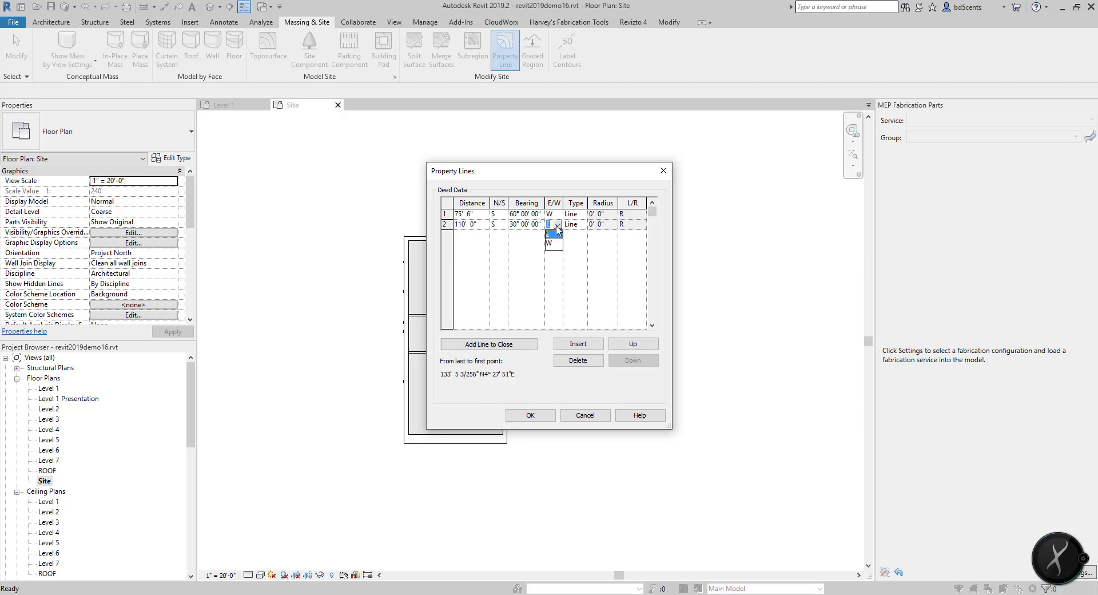
left_click(550, 234)
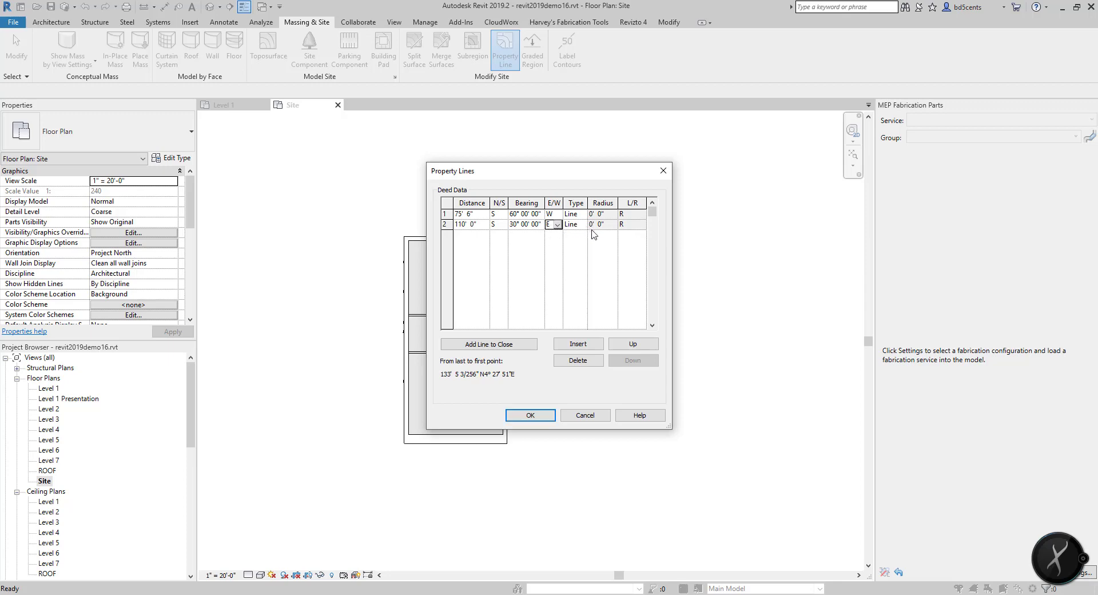
Insert a third property line segment of 63' with bearing N 60° E.
left_click(579, 345)
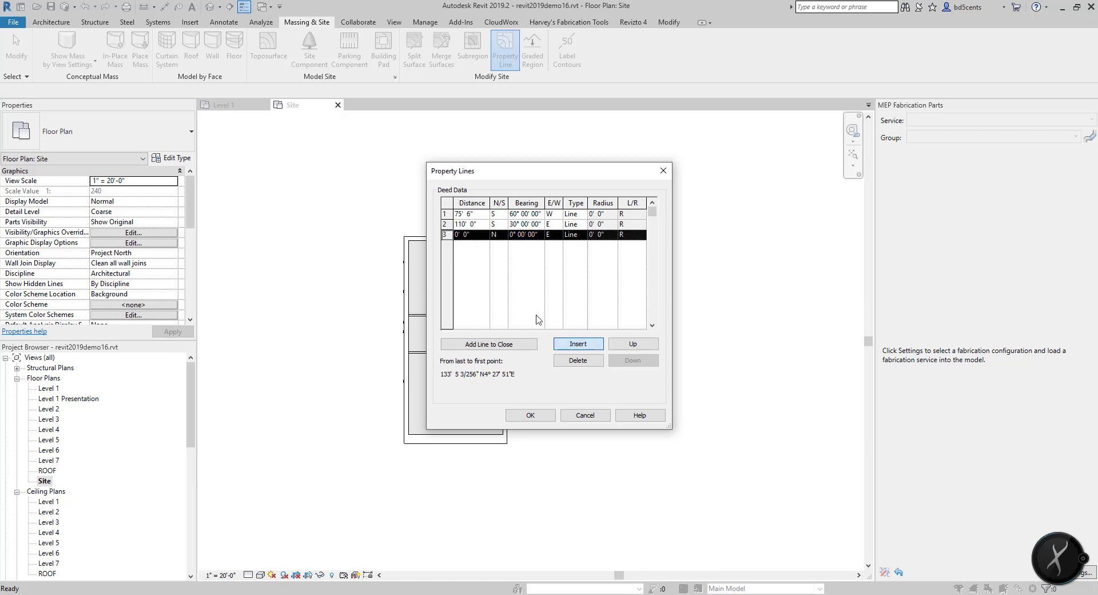
left_click(476, 240)
type("6")
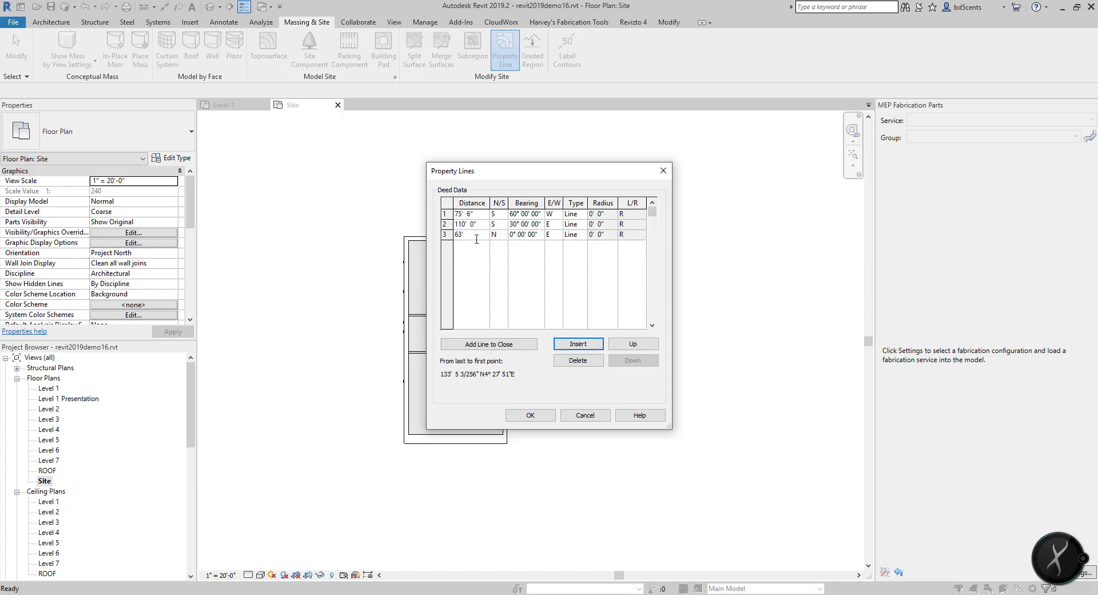
type("3'")
key("Tab")
key("Tab")
type("60")
key("Tab")
Add the line that closes the property boundary and place the boundary over the house with its northern corner above the building.
left_click(502, 346)
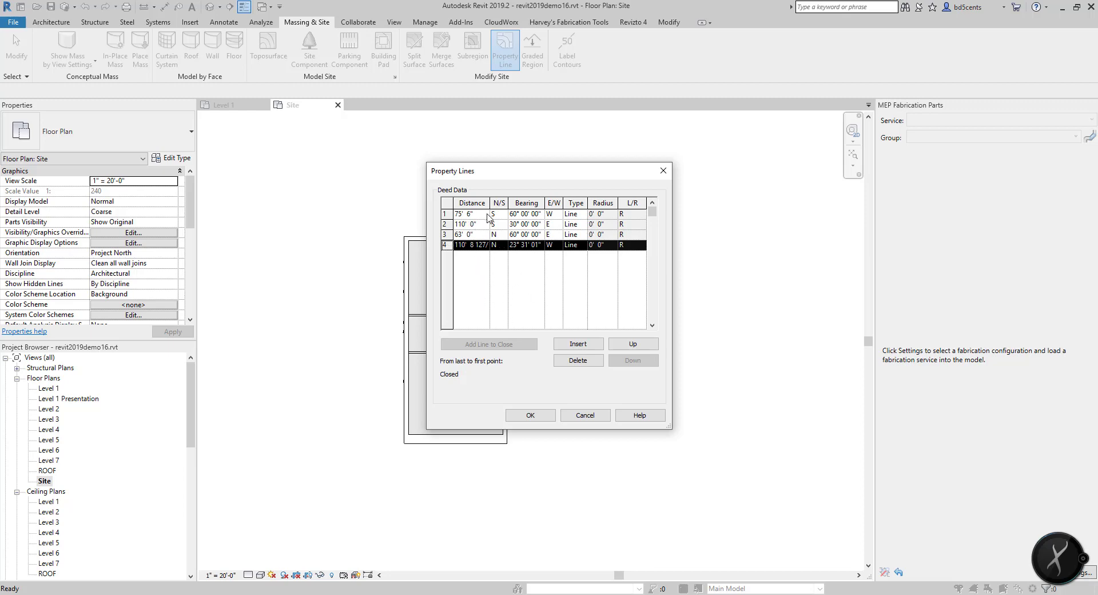
left_click(552, 416)
scroll(525, 366, "down", 2)
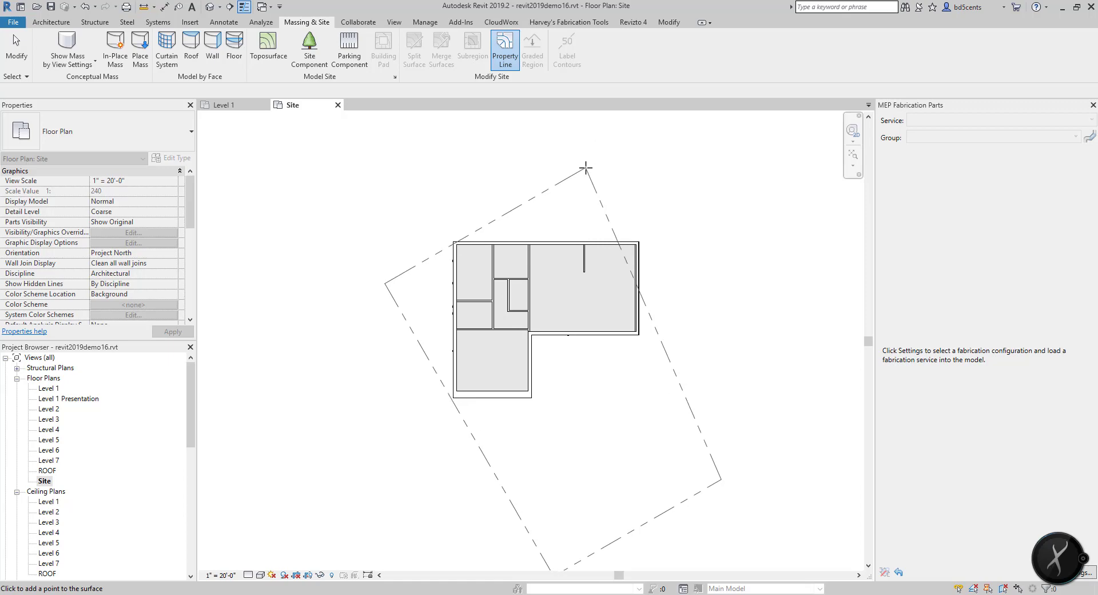
left_click(587, 165)
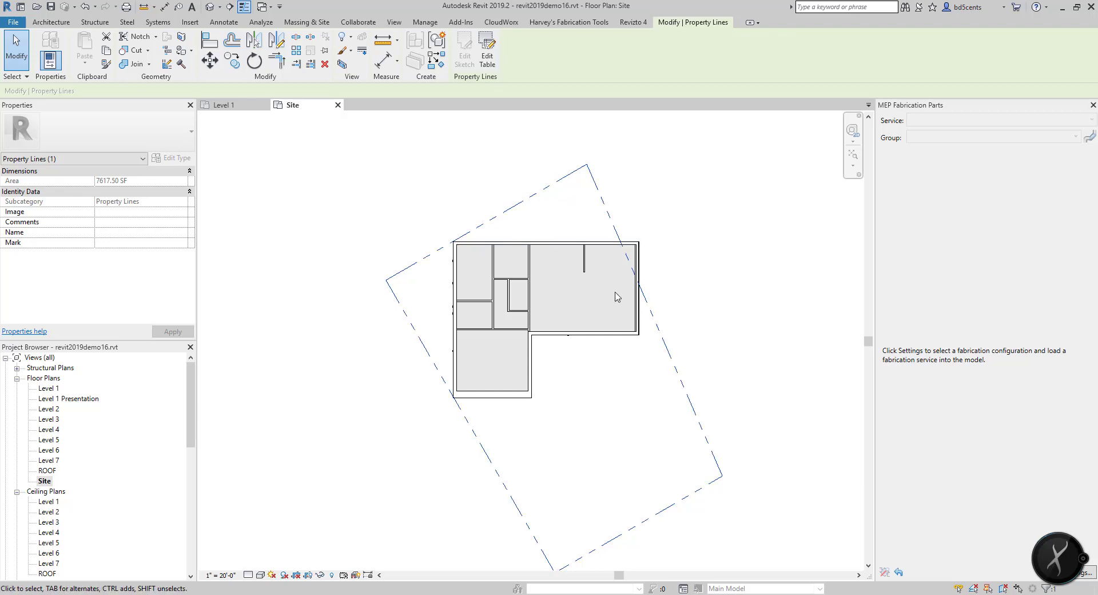
middle_click_drag(618, 408, 609, 355)
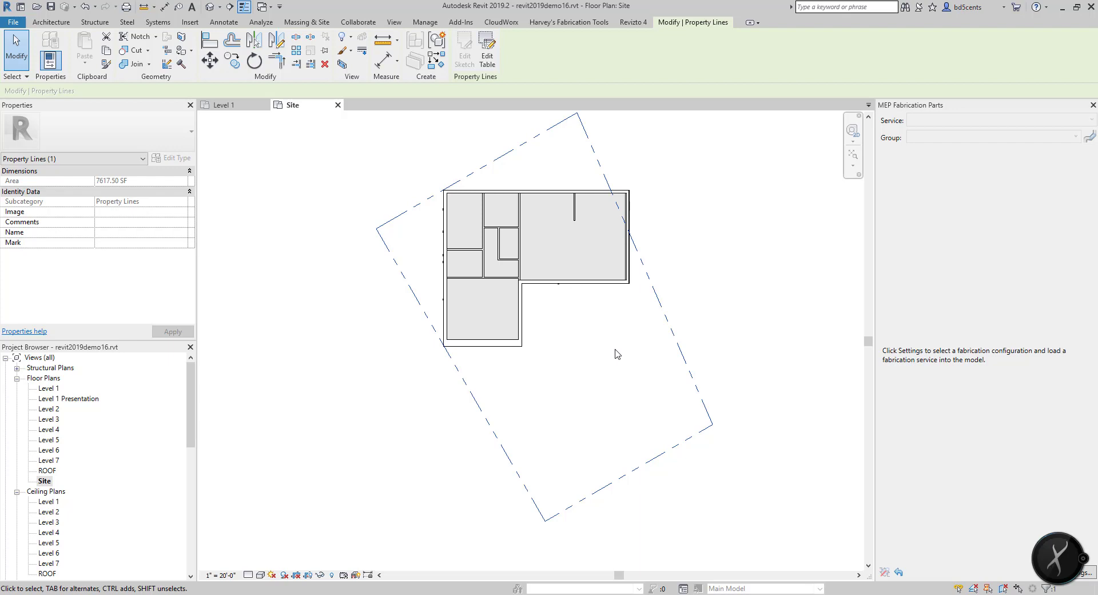
scroll(645, 416, "down", 1)
scroll(647, 414, "down", 2)
scroll(661, 412, "up", 1)
middle_click_drag(661, 412, 665, 431)
middle_click_drag(626, 381, 630, 395)
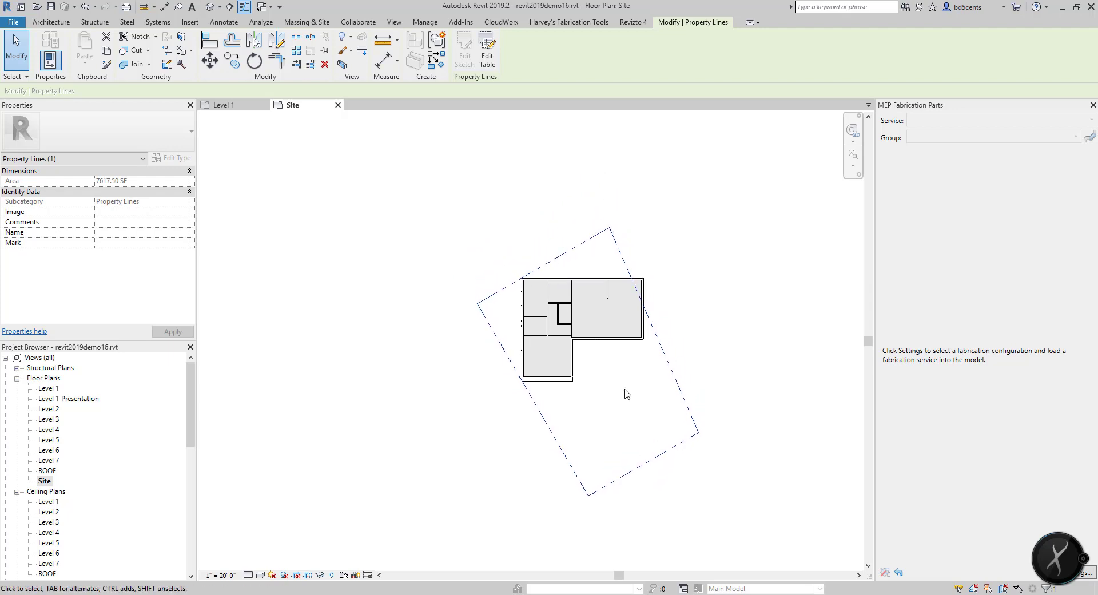
Set the Site floor plan's orientation to True North.
left_click(48, 481)
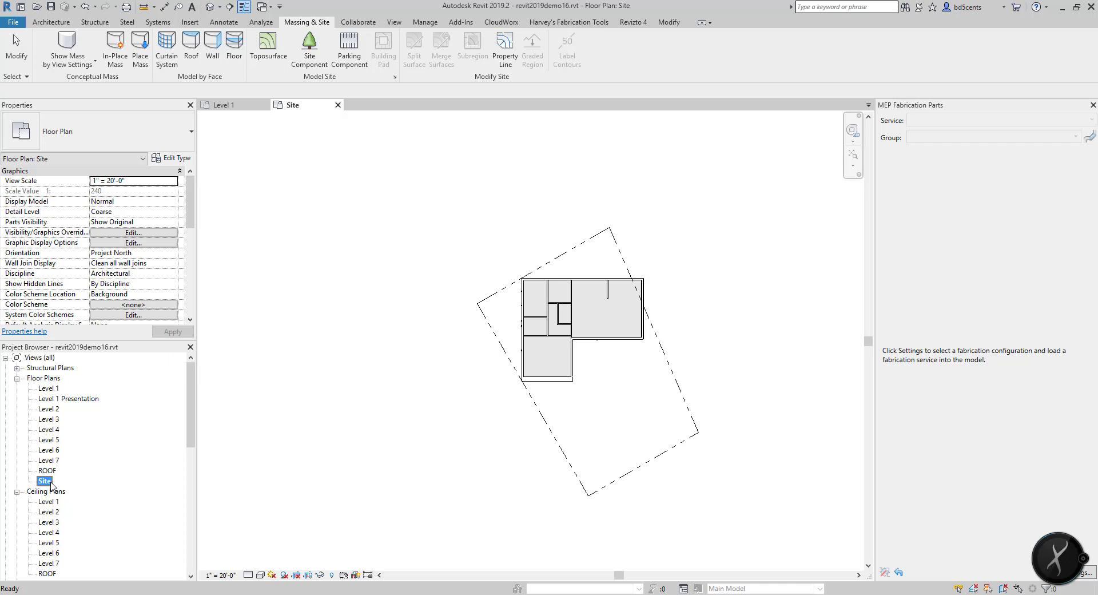
right_click(47, 489)
left_click(46, 480)
scroll(163, 286, "down", 1)
left_click(172, 233)
left_click(151, 252)
left_click(173, 331)
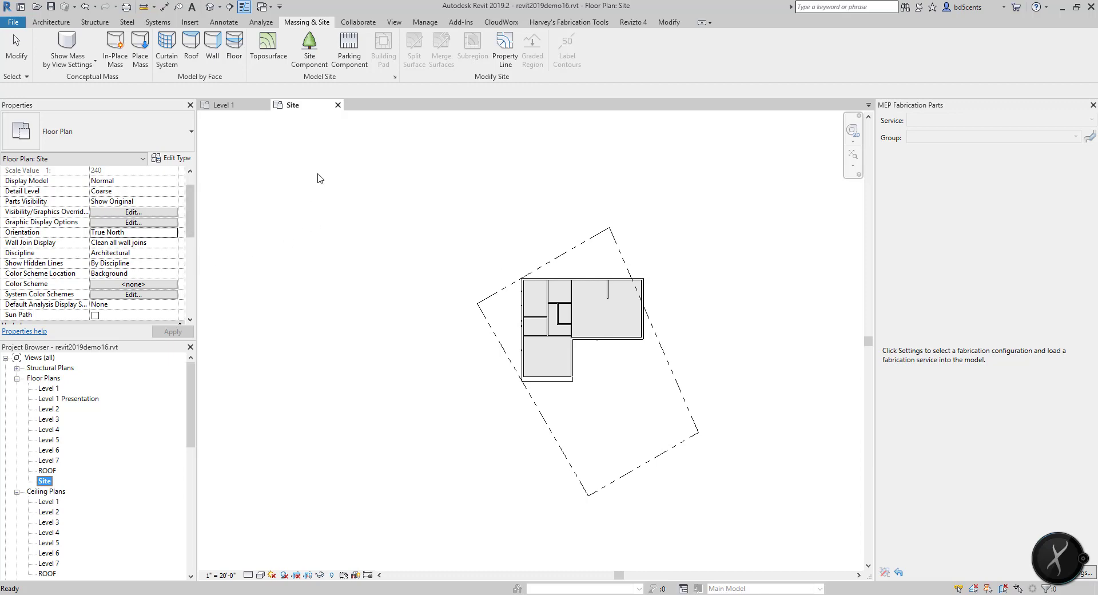
Rotate True North by 30° counterclockwise in the Site plan.
left_click(425, 22)
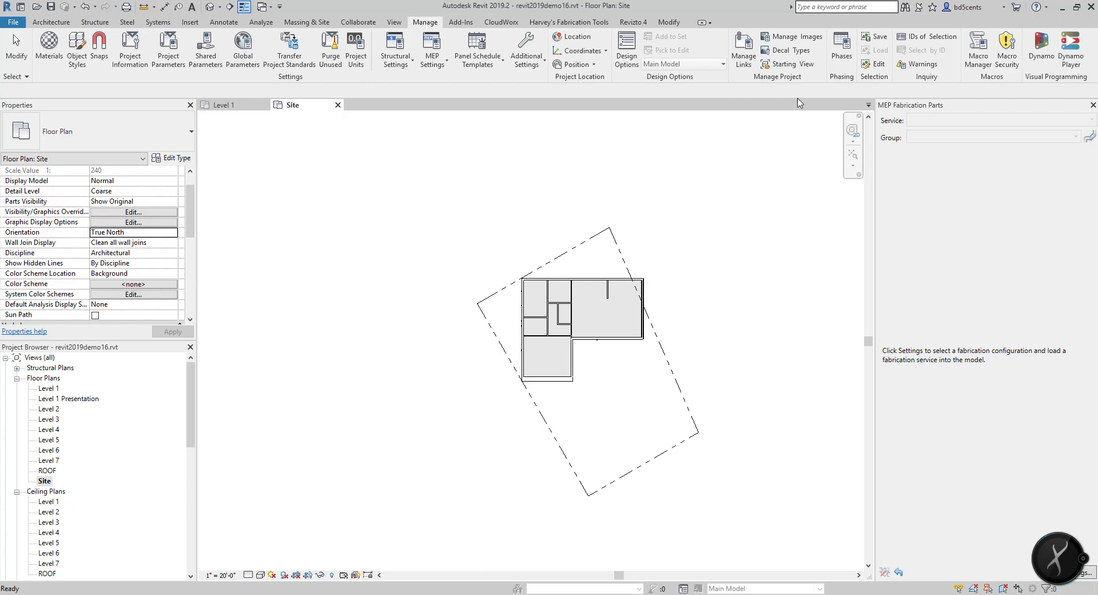
left_click(595, 66)
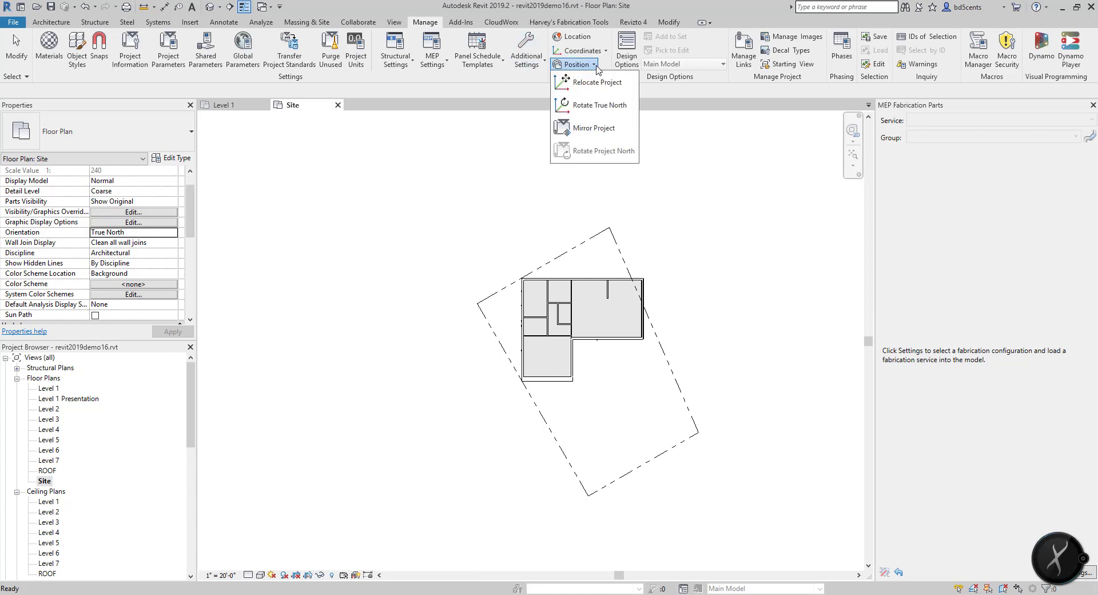
left_click(595, 106)
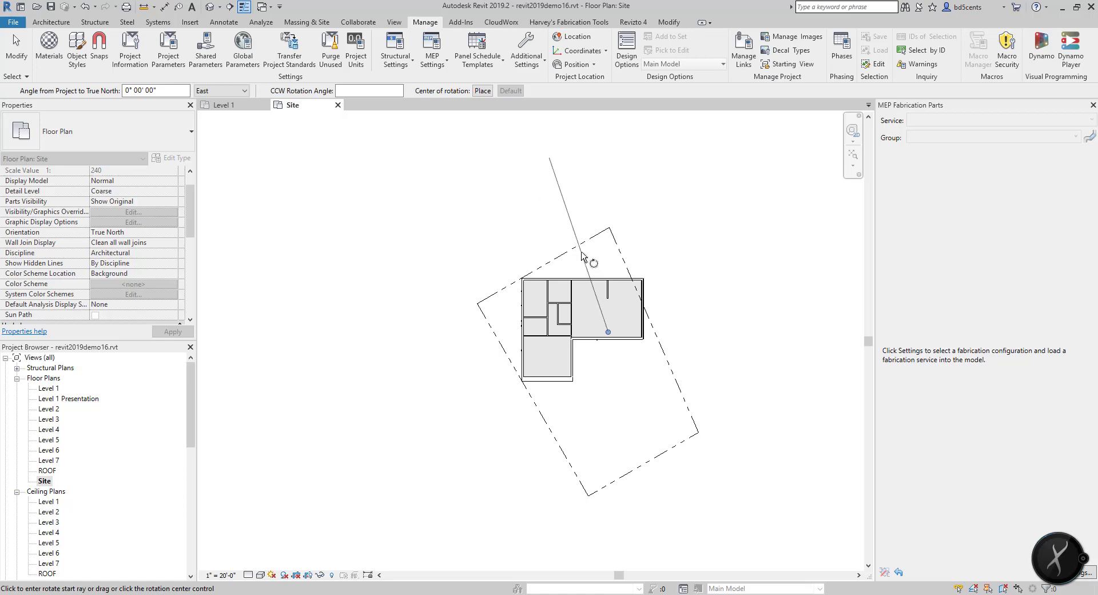
left_click(610, 228)
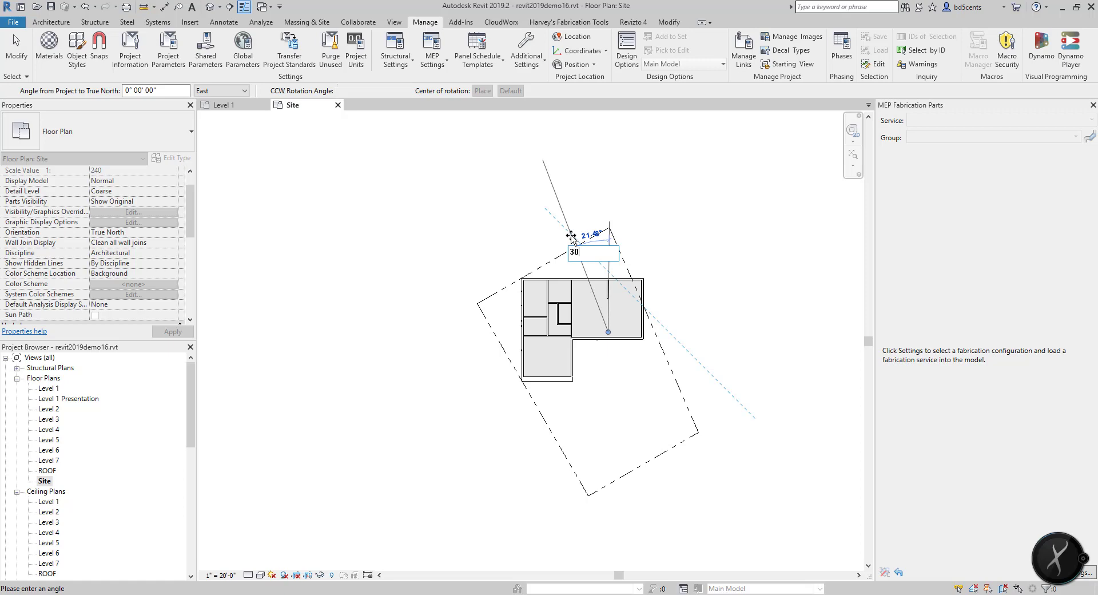
left_click(572, 236)
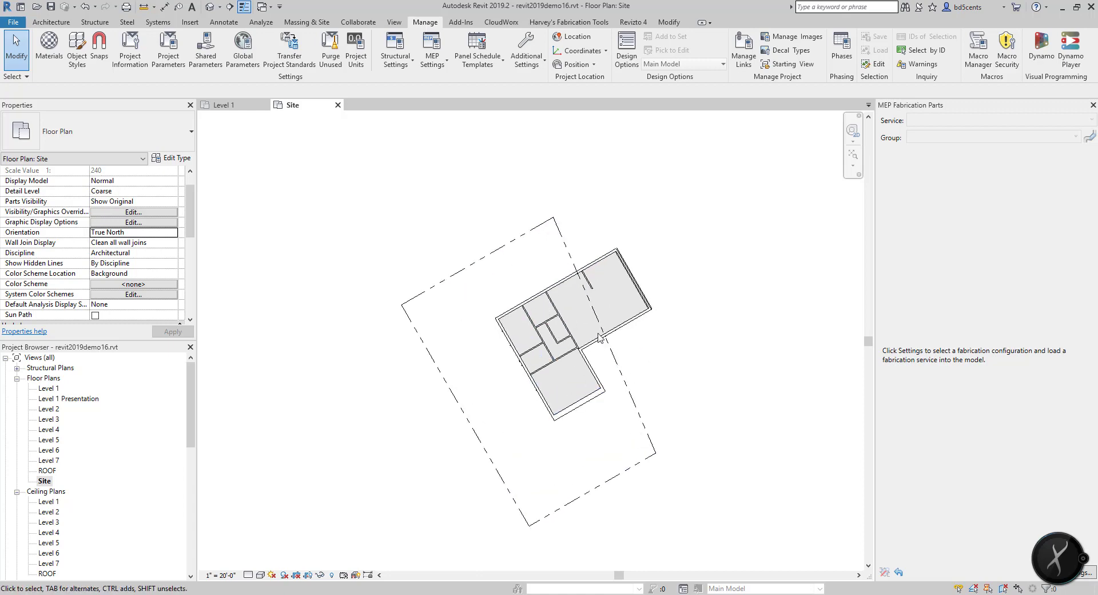
Move the property line up and to the right so that it encloses the rotated house.
middle_click_drag(578, 373, 528, 357)
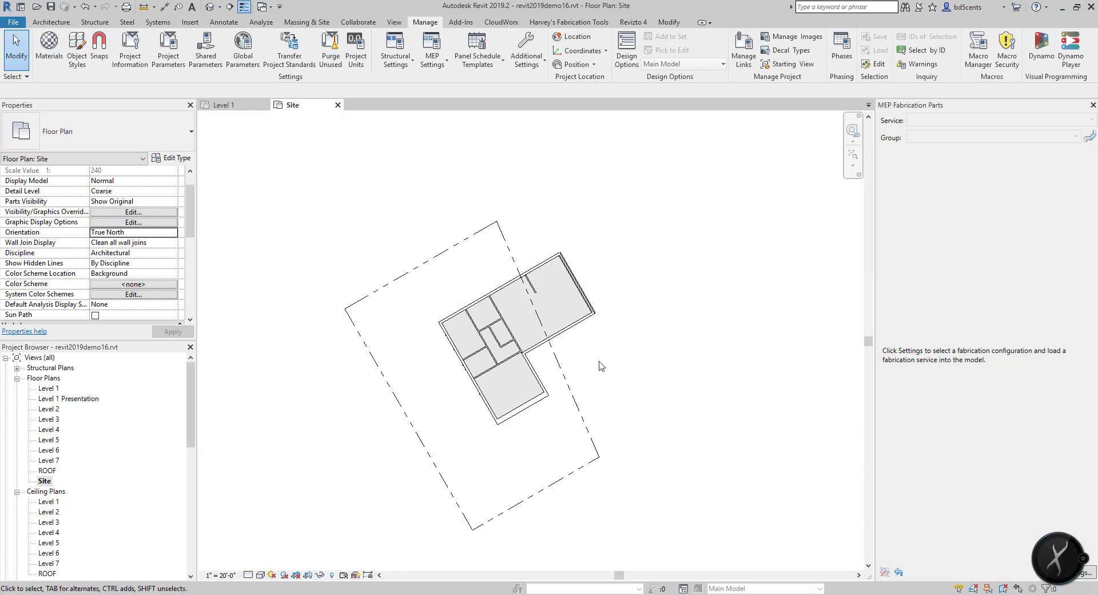
left_click(507, 250)
left_click_drag(506, 250, 560, 204)
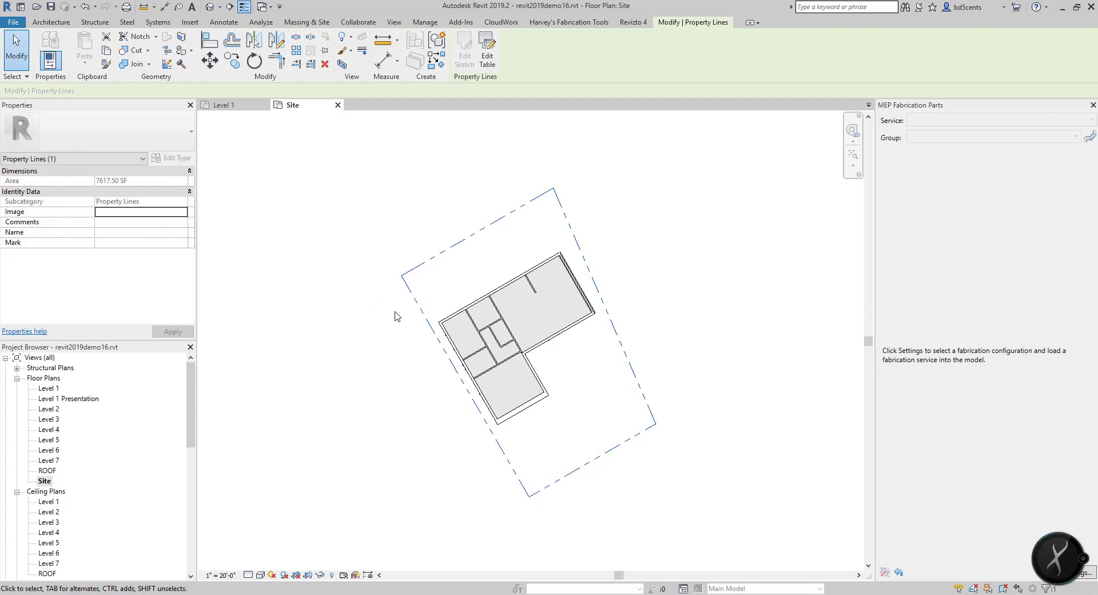
Check the property line and building orientation in the Level 1 plan and the South elevation, returning to the Site plan.
double_click(49, 388)
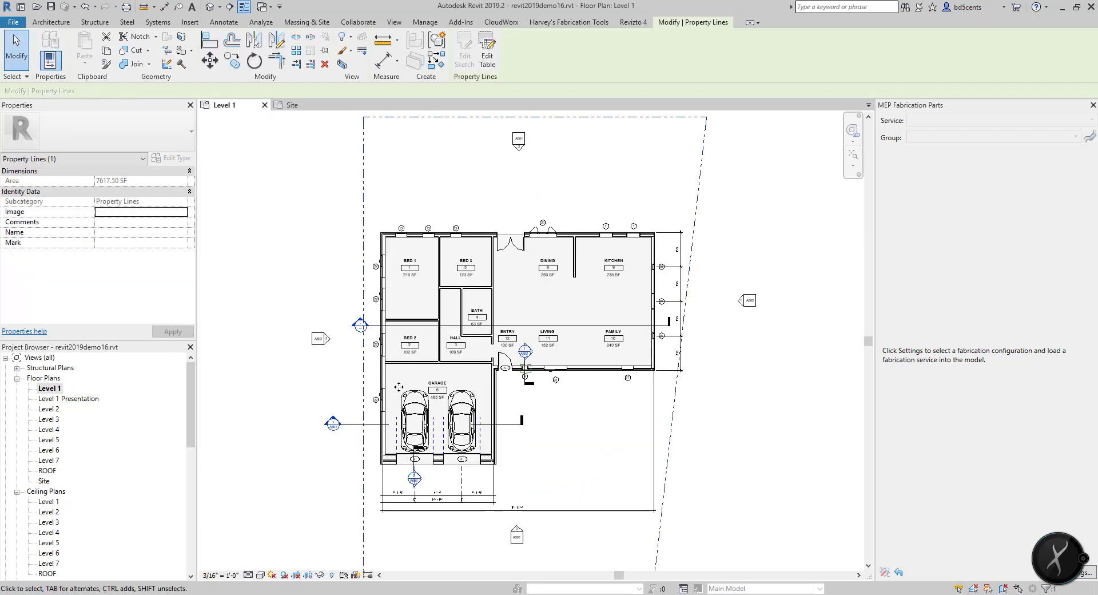
scroll(472, 475, "down", 3)
scroll(564, 449, "up", 1)
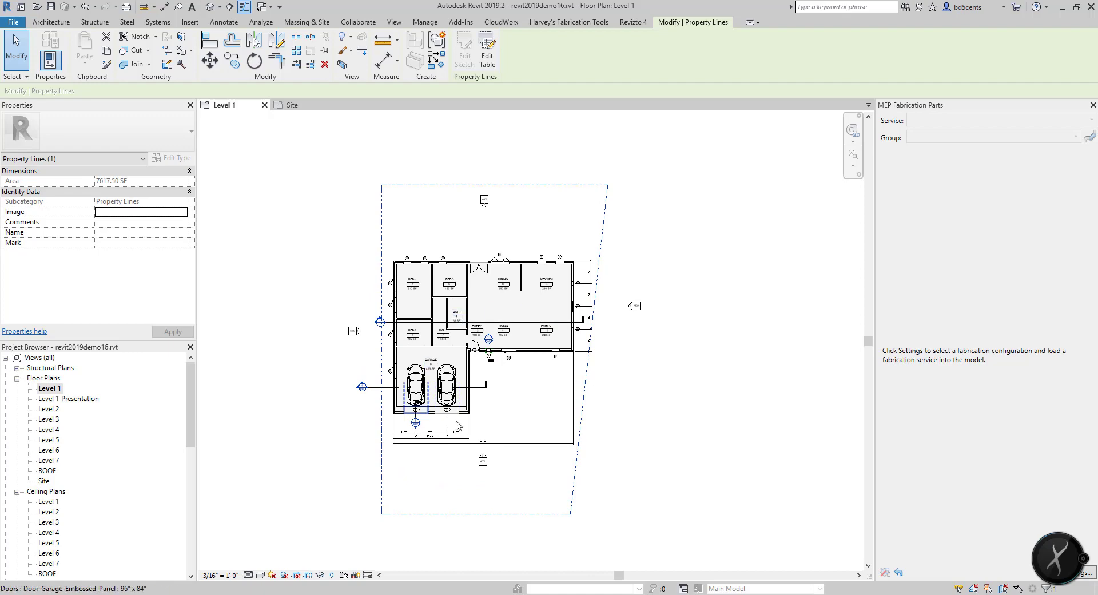
scroll(474, 353, "up", 2)
scroll(595, 456, "down", 1)
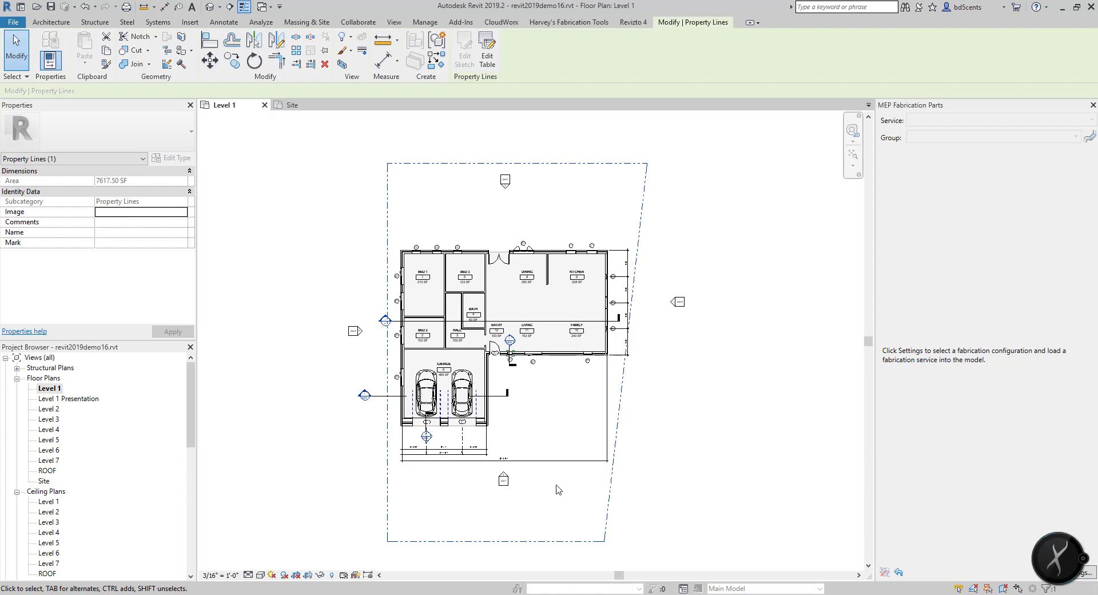
double_click(504, 480)
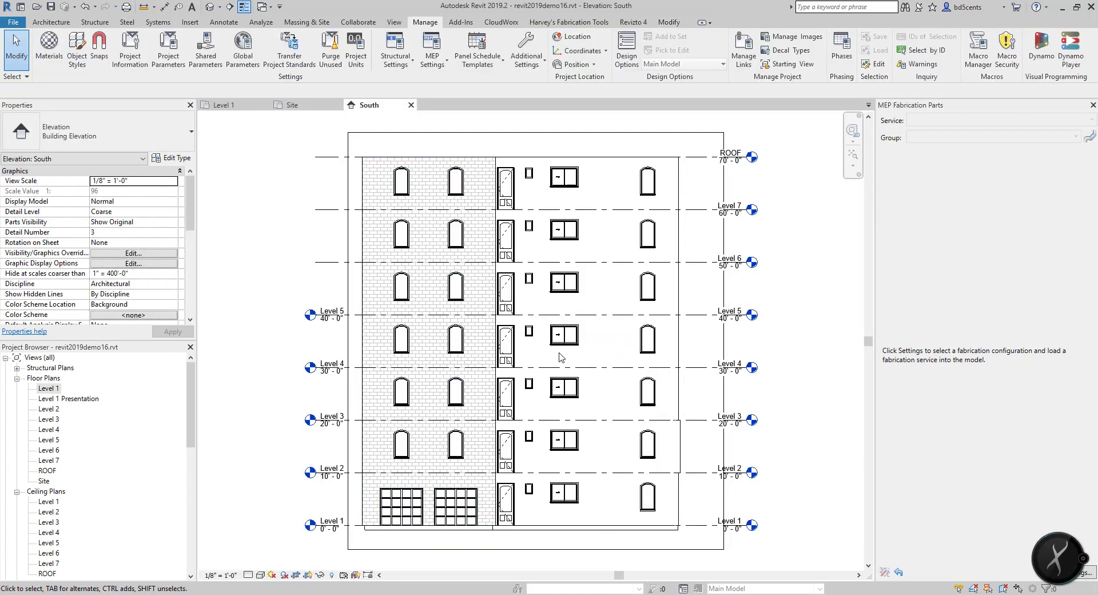
double_click(44, 481)
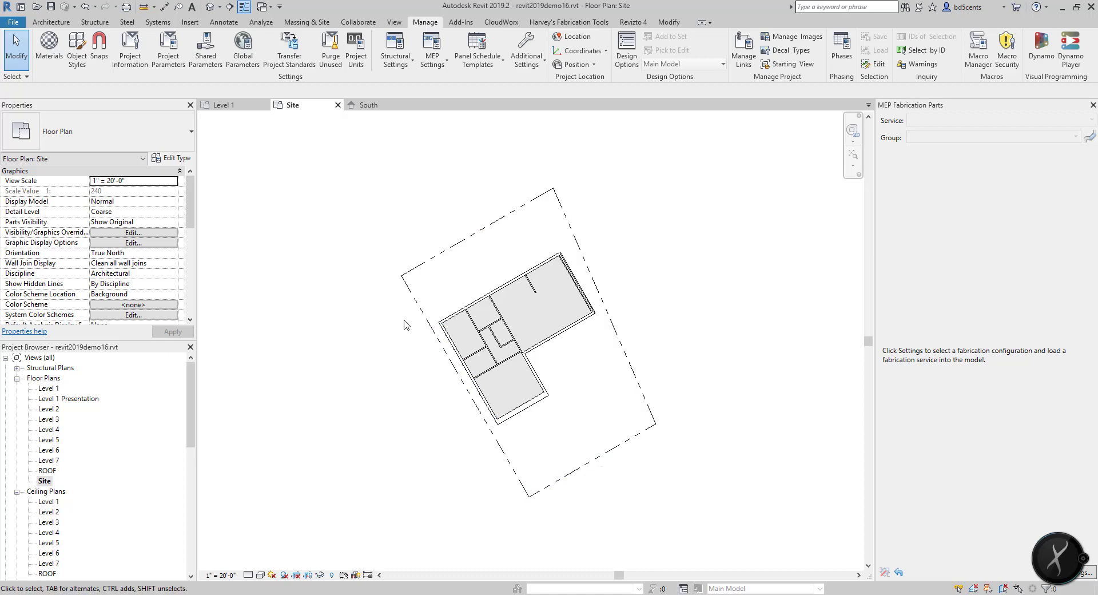
Switch the Site plan's orientation to Project North and back to True North.
left_click(170, 252)
left_click(138, 270)
left_click(172, 332)
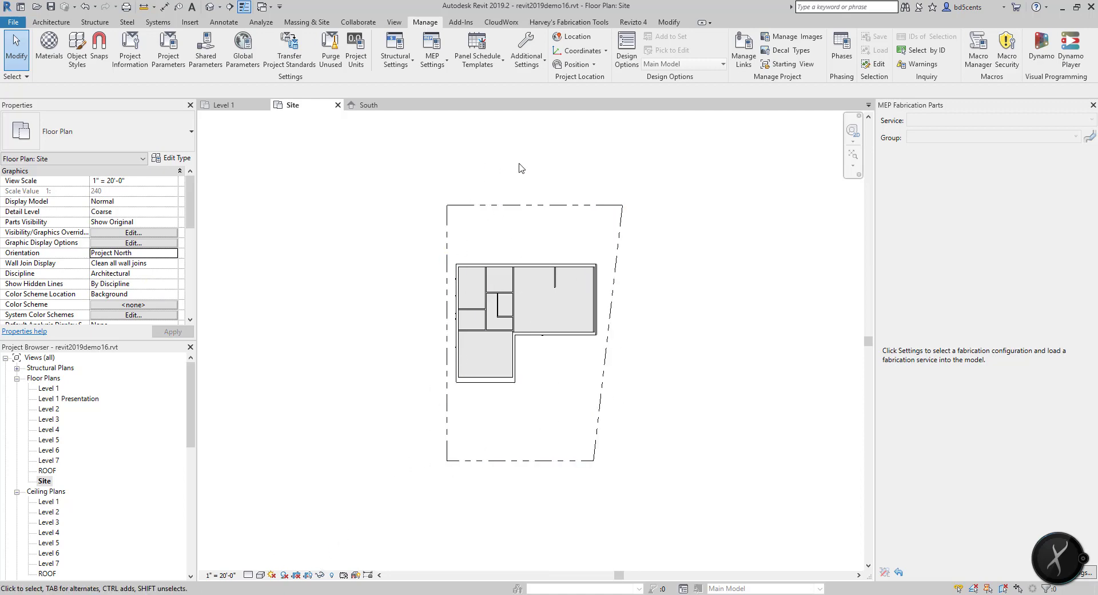
left_click(171, 252)
left_click(172, 253)
left_click(135, 273)
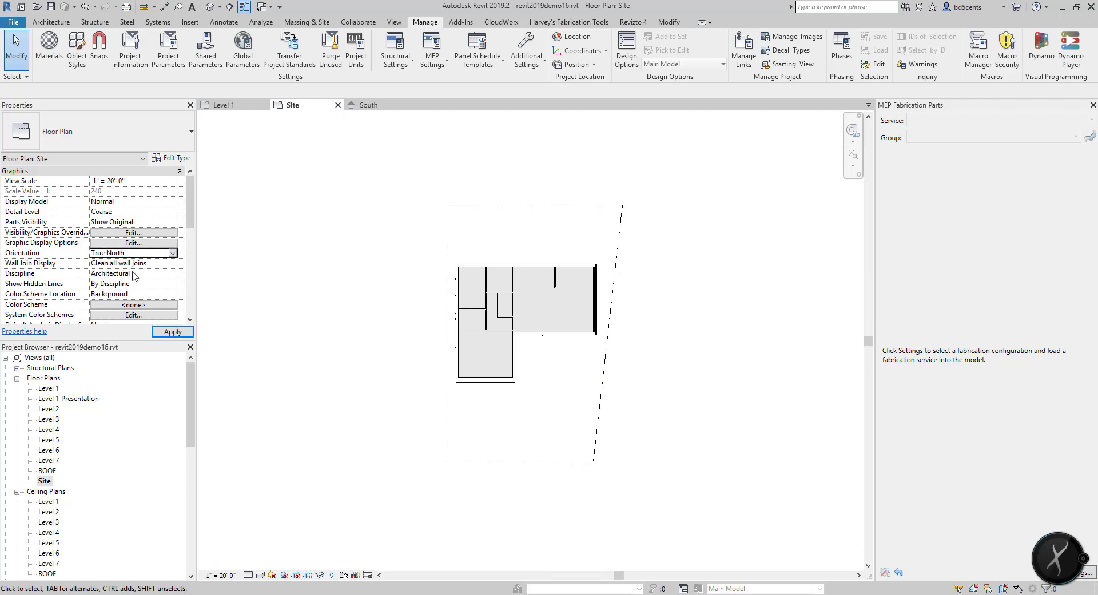
left_click(172, 332)
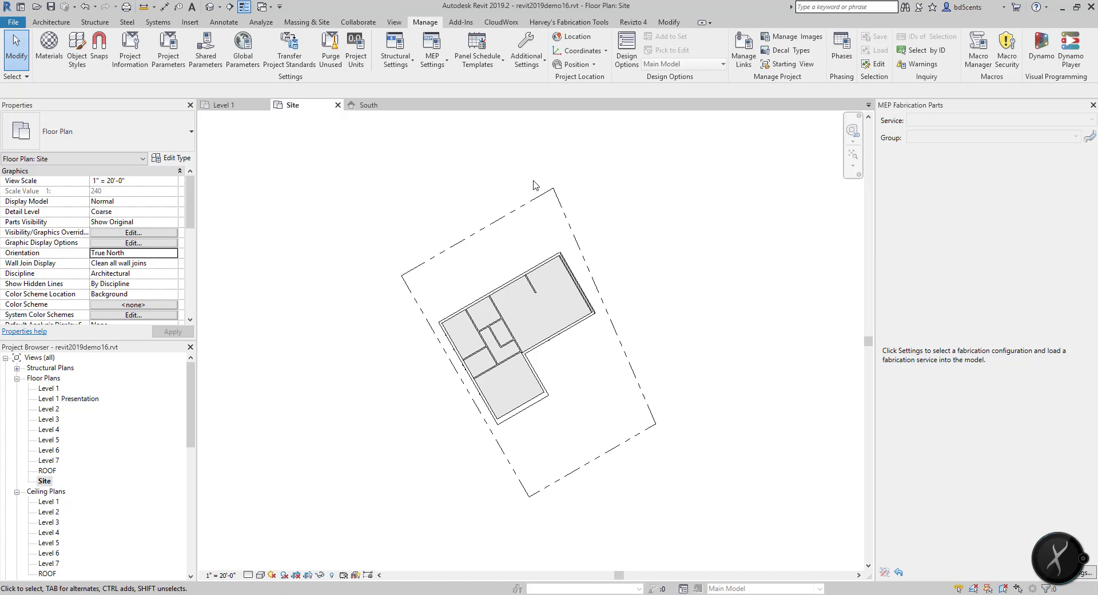
Compare the Level 1 plan's orientation with the Site plan's orientation, returning to the Site plan.
double_click(50, 388)
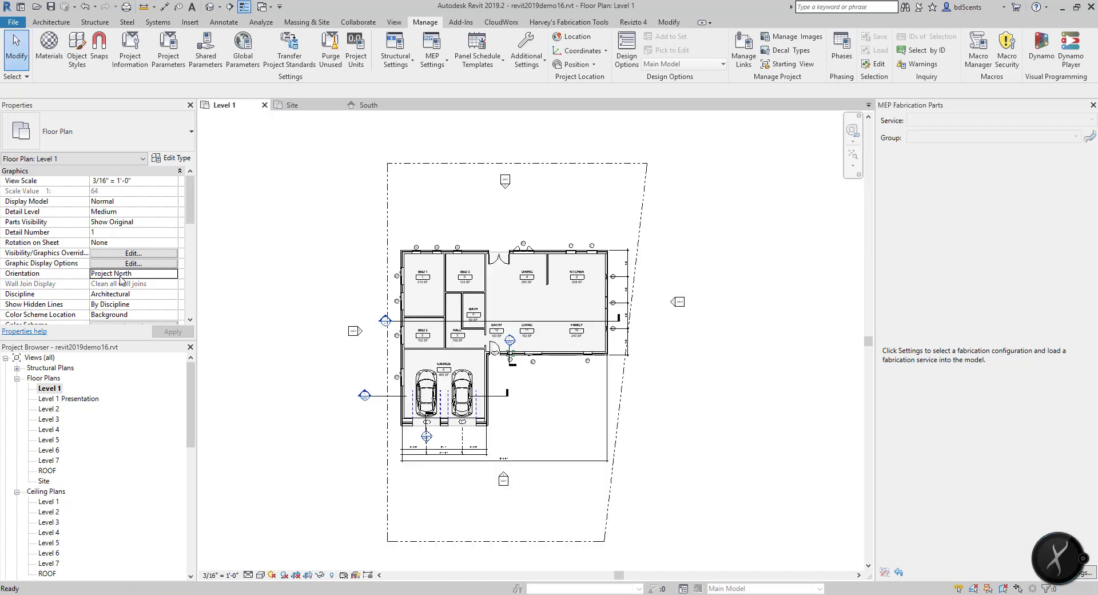
double_click(48, 481)
scroll(123, 293, "down", 3)
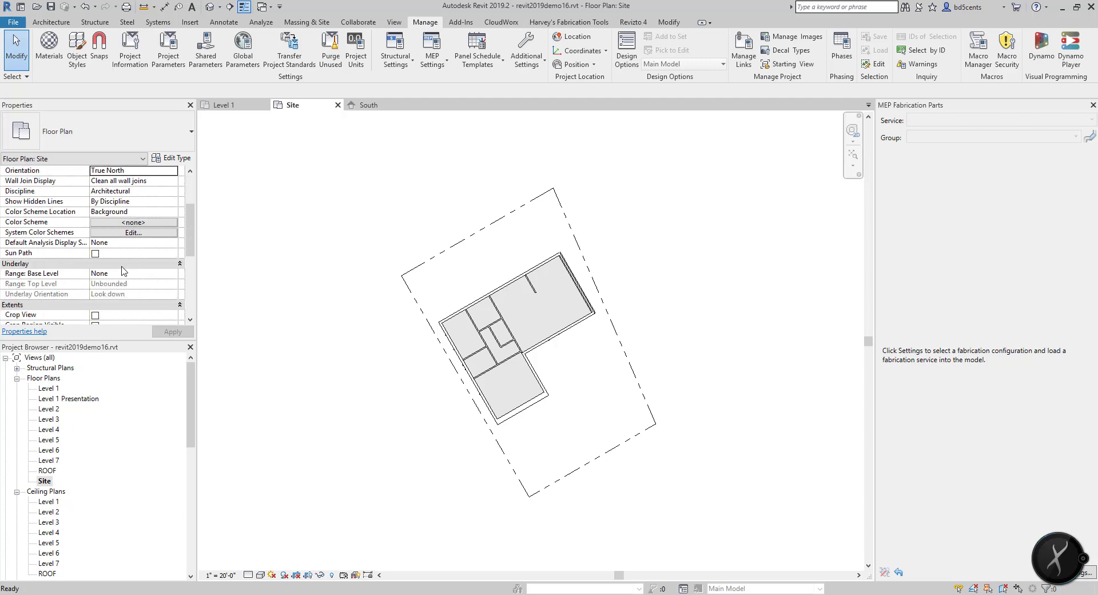
scroll(122, 269, "up", 1)
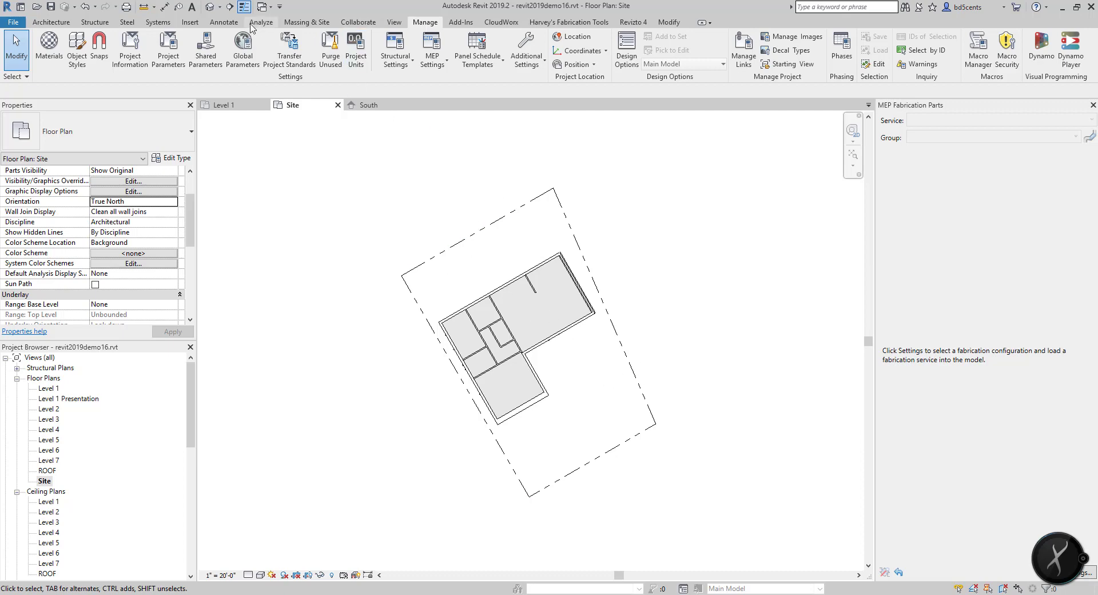
Place a North Arrow 2 symbol in the Site plan, outside the lower-left side of the property line.
left_click(306, 22)
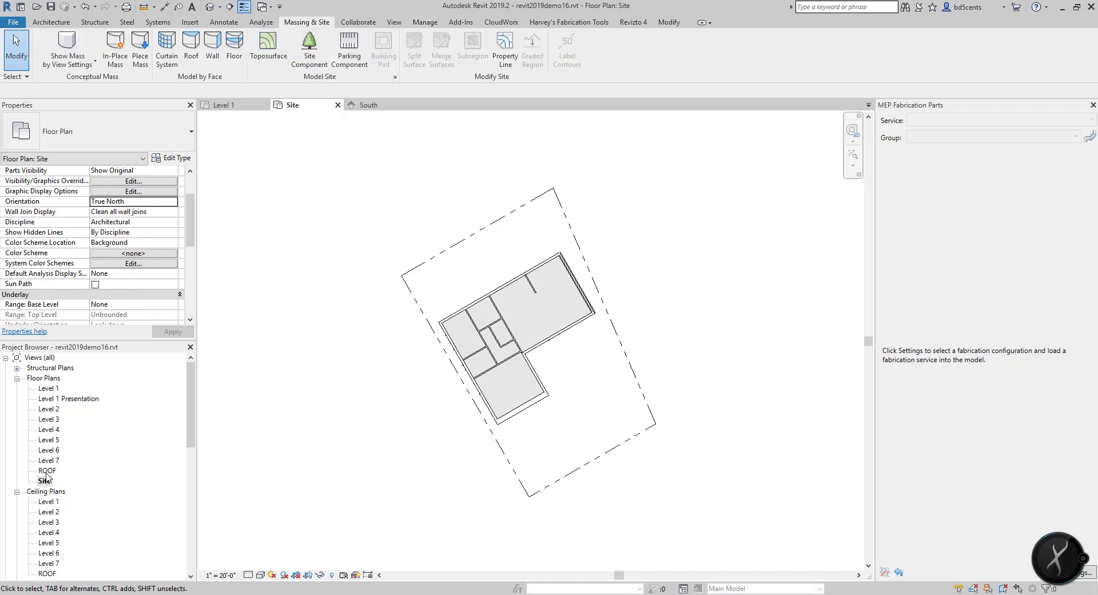
left_click(225, 22)
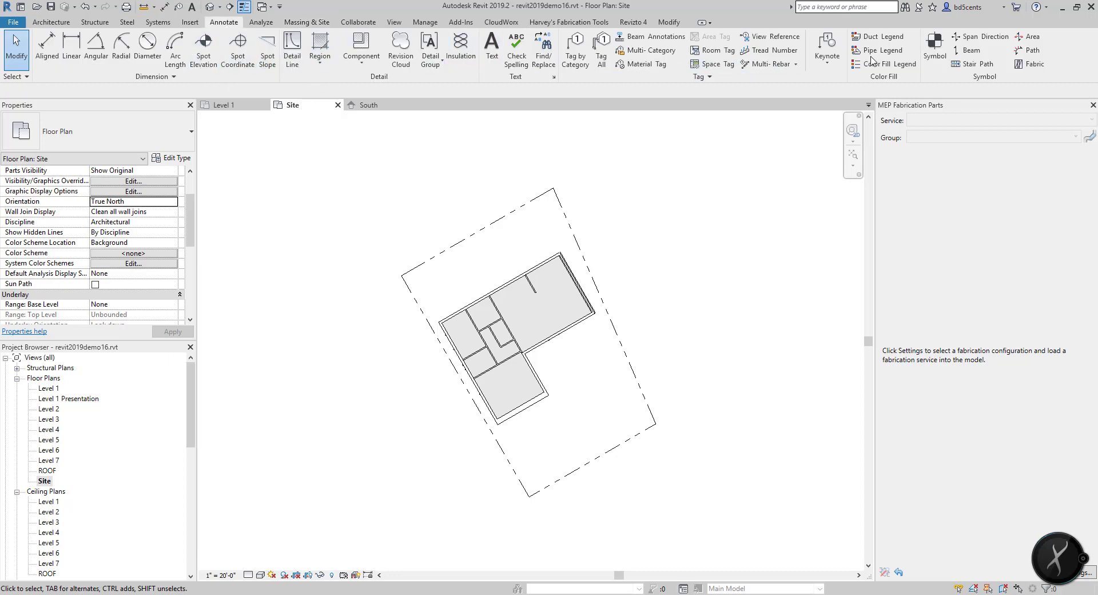
left_click(935, 52)
left_click(127, 142)
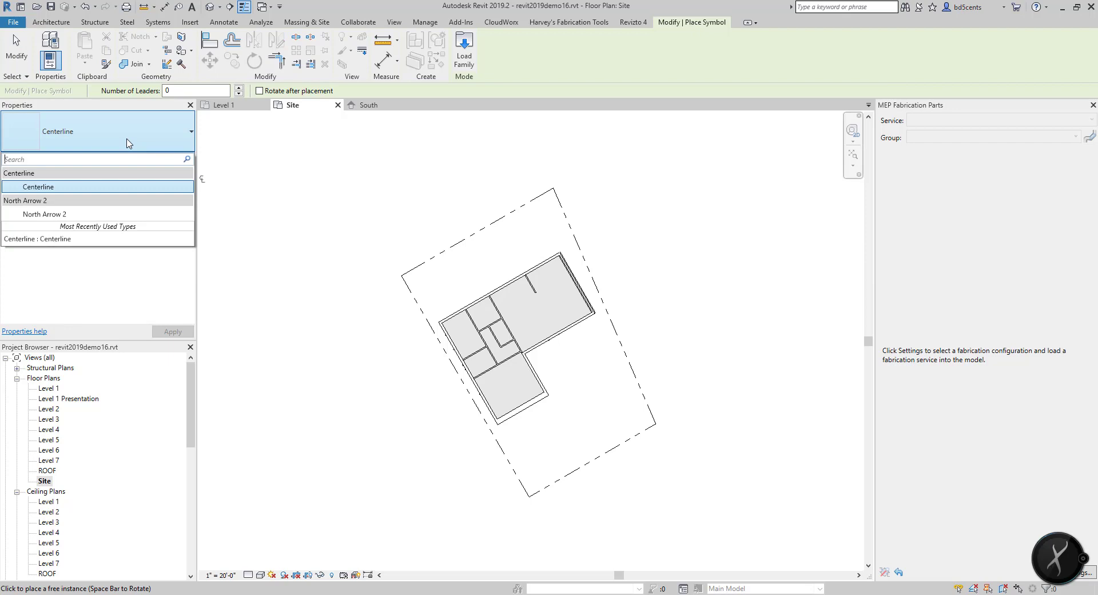
left_click(99, 214)
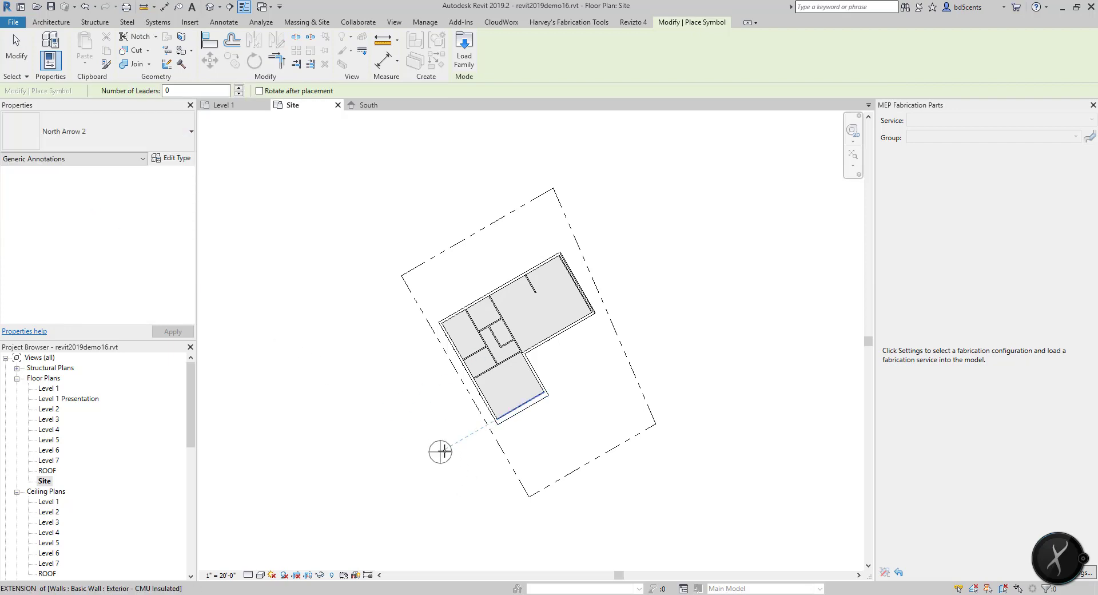
left_click(413, 496)
scroll(448, 508, "up", 2)
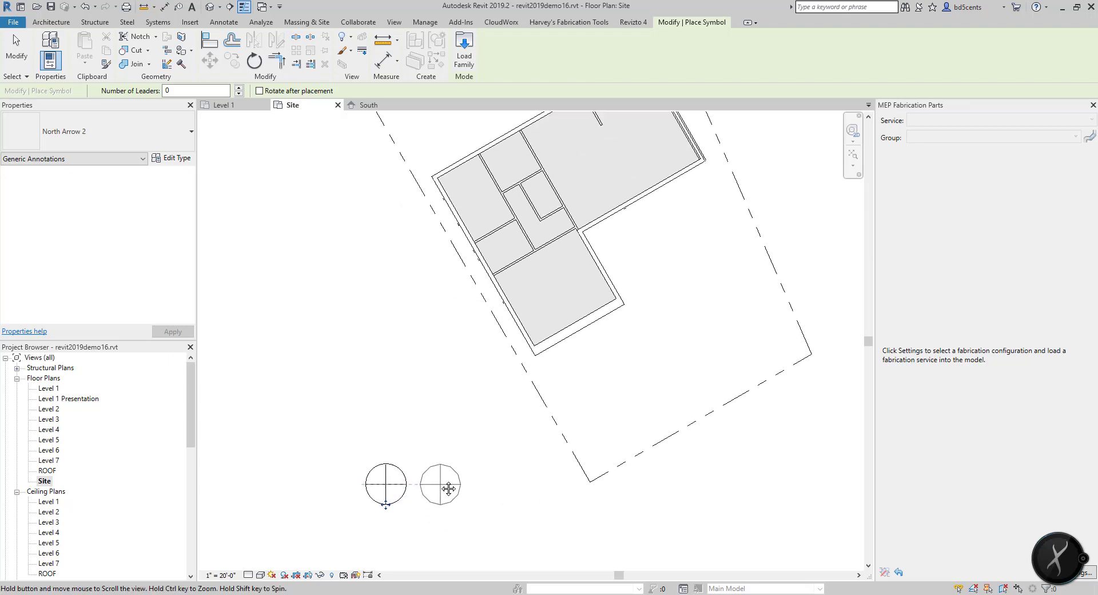
scroll(449, 491, "down", 2)
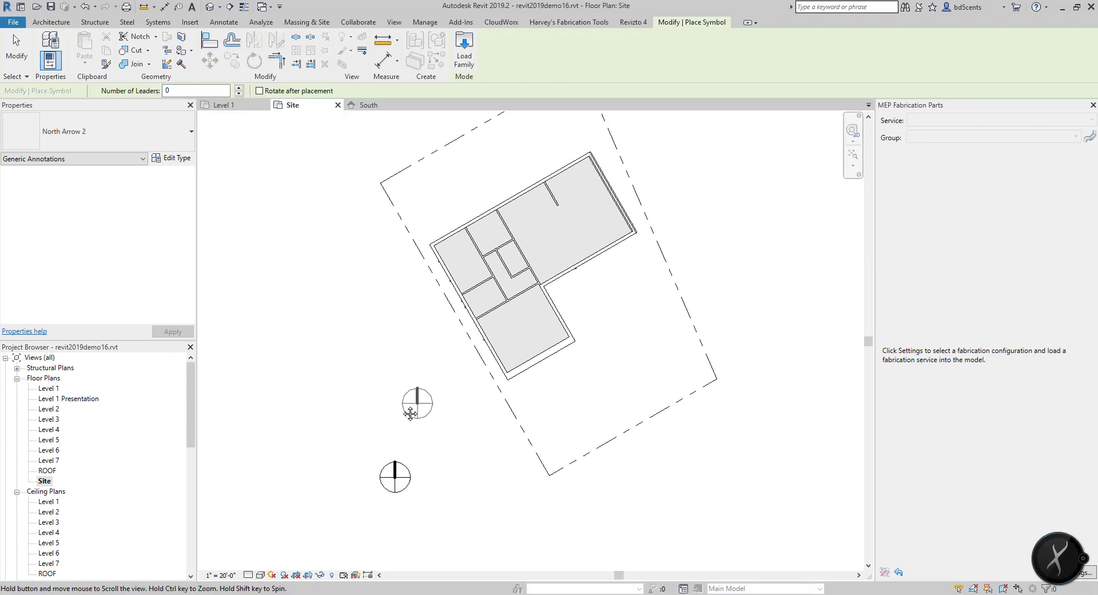
middle_click_drag(424, 412, 404, 416)
key("Escape")
scroll(396, 418, "down", 1)
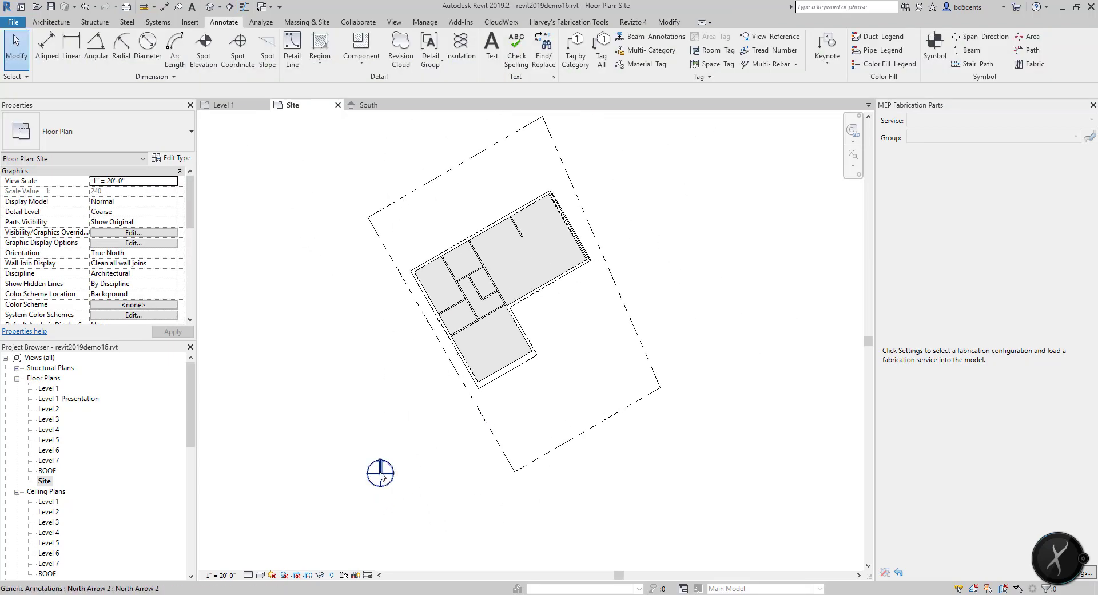
Place a North Arrow 2 symbol in the Level 1 plan, outside the property line and below the garage.
left_click(55, 391)
left_click(54, 398)
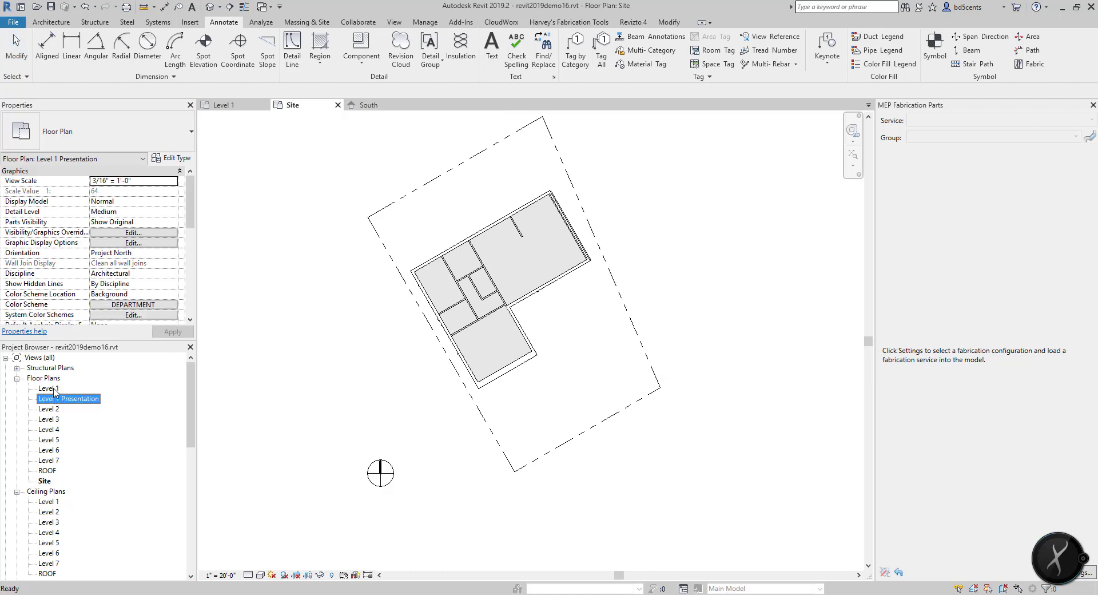
double_click(54, 389)
left_click(935, 51)
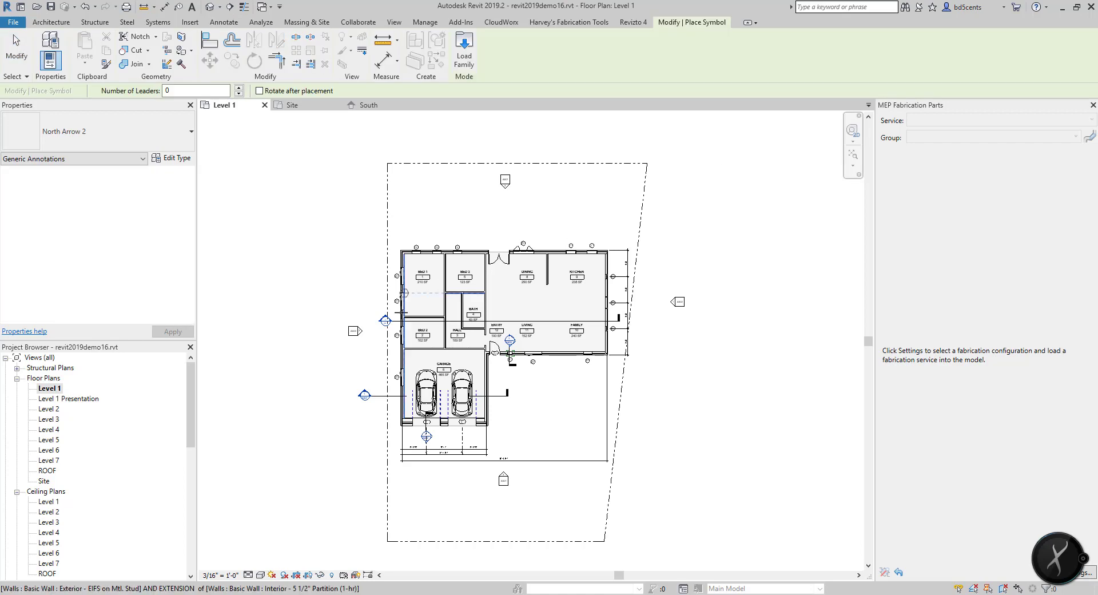
scroll(354, 466, "up", 5)
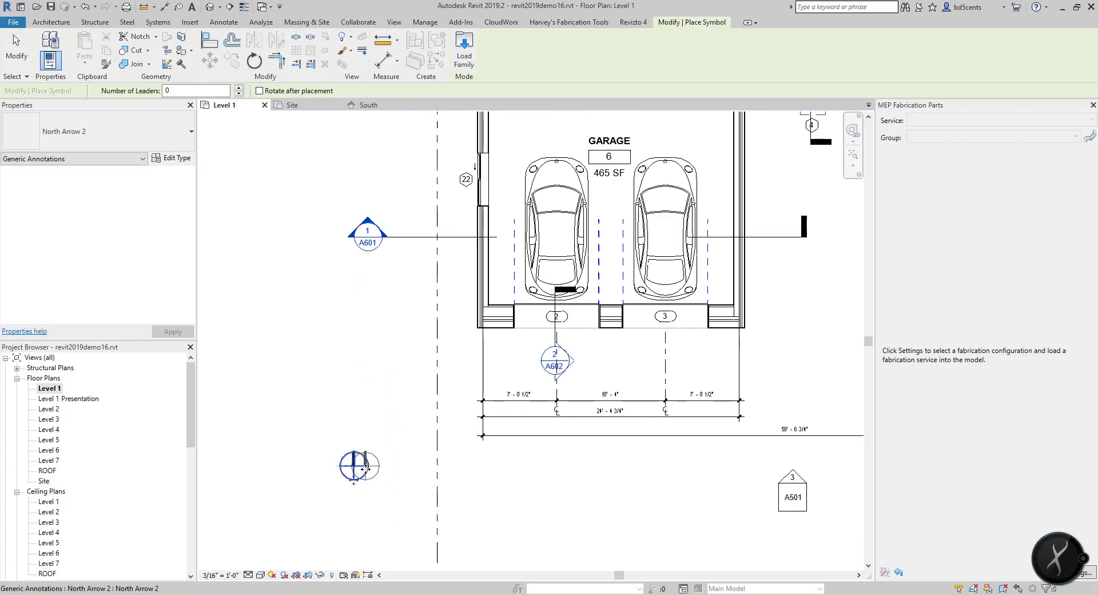
key("Escape")
key("Escape")
Delete the north arrow symbol from the Level 1 plan.
scroll(355, 464, "up", 4)
left_click(353, 463)
scroll(356, 446, "down", 5)
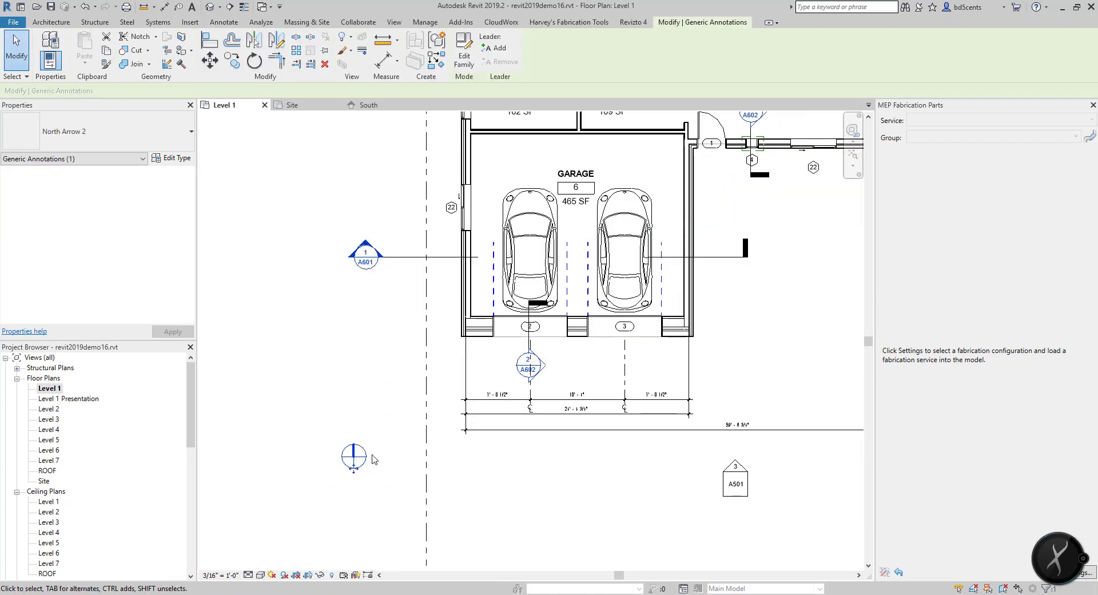
scroll(351, 461, "up", 3)
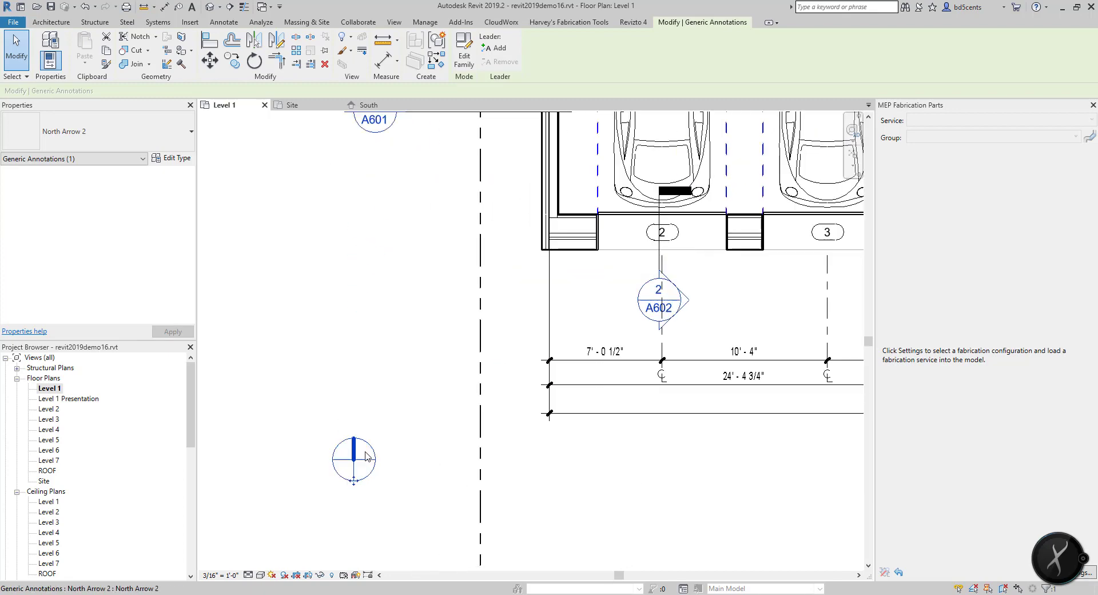
scroll(350, 458, "down", 2)
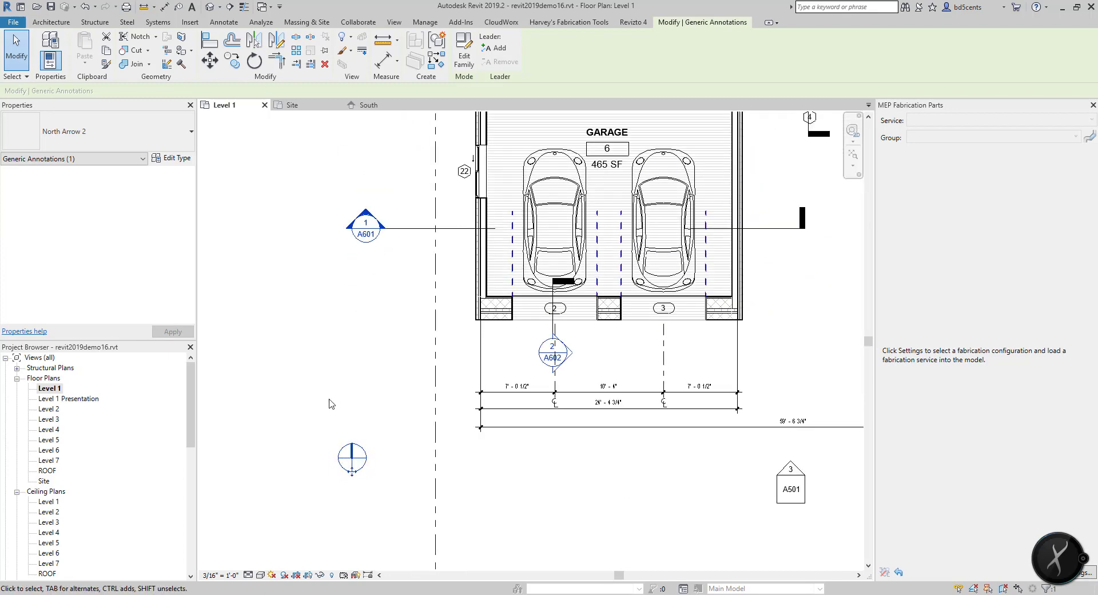
scroll(354, 429, "down", 5)
middle_click_drag(359, 423, 351, 416)
scroll(352, 420, "up", 1)
key("Delete")
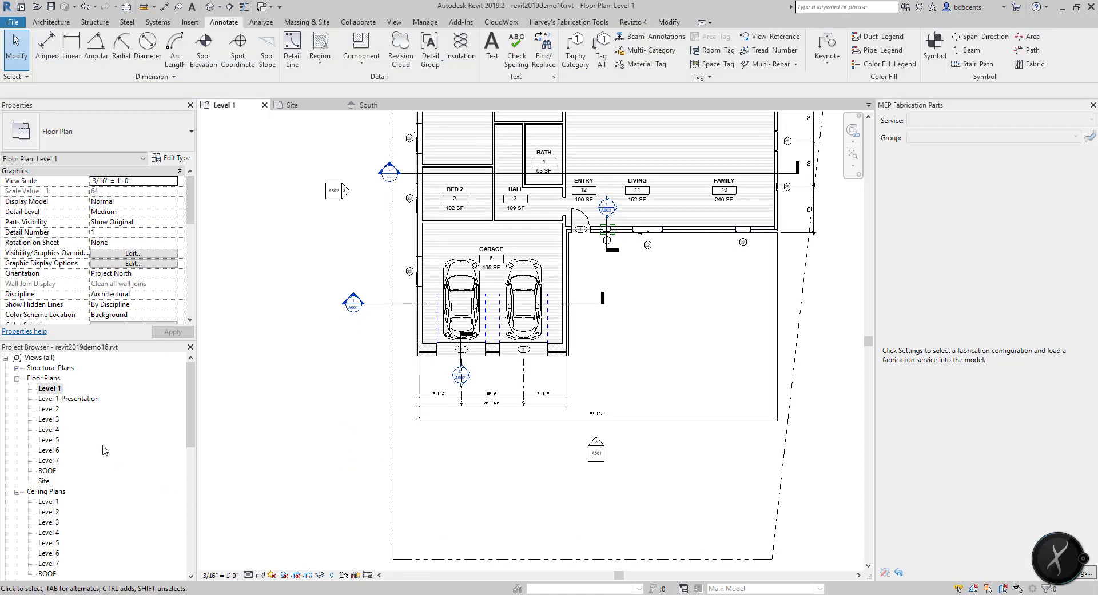
Copy the Site plan's north arrow and paste it aligned to the view Floor Plan: Level 1.
double_click(45, 482)
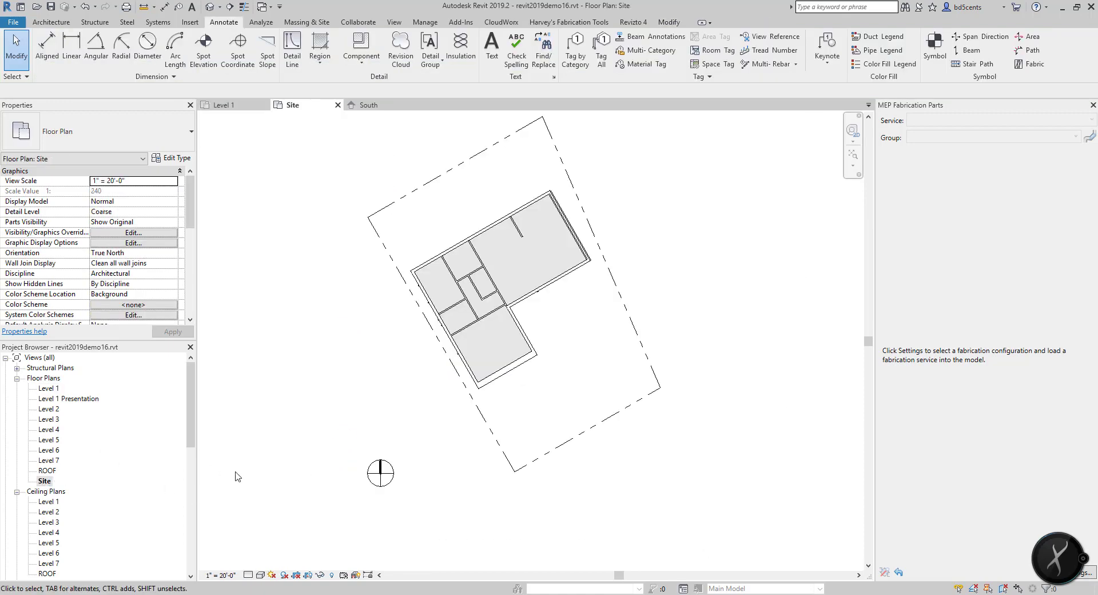
left_click(394, 472)
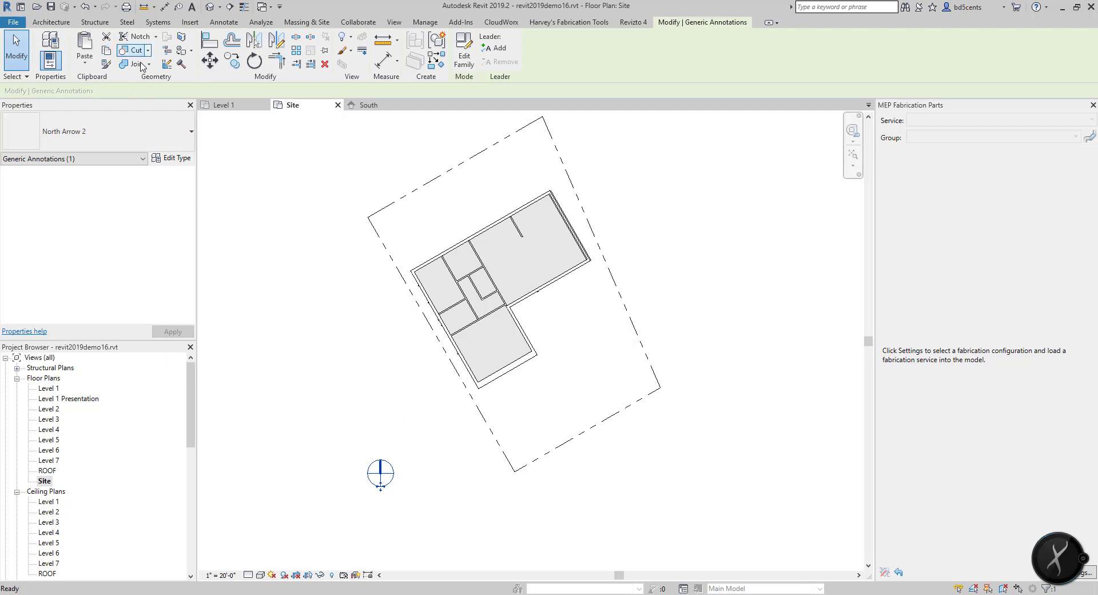
left_click(90, 63)
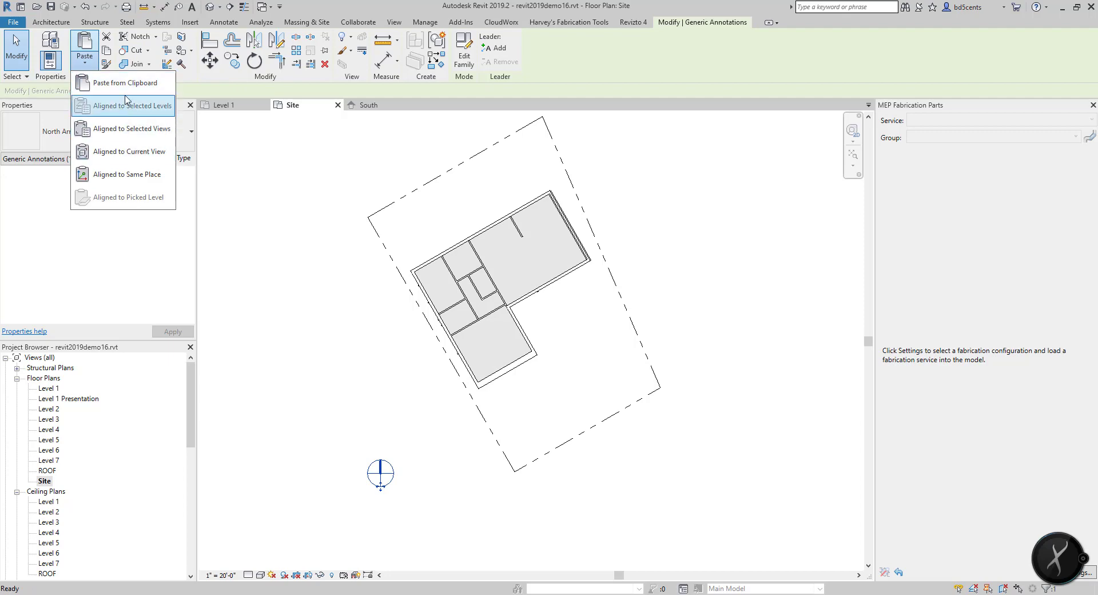
left_click(128, 129)
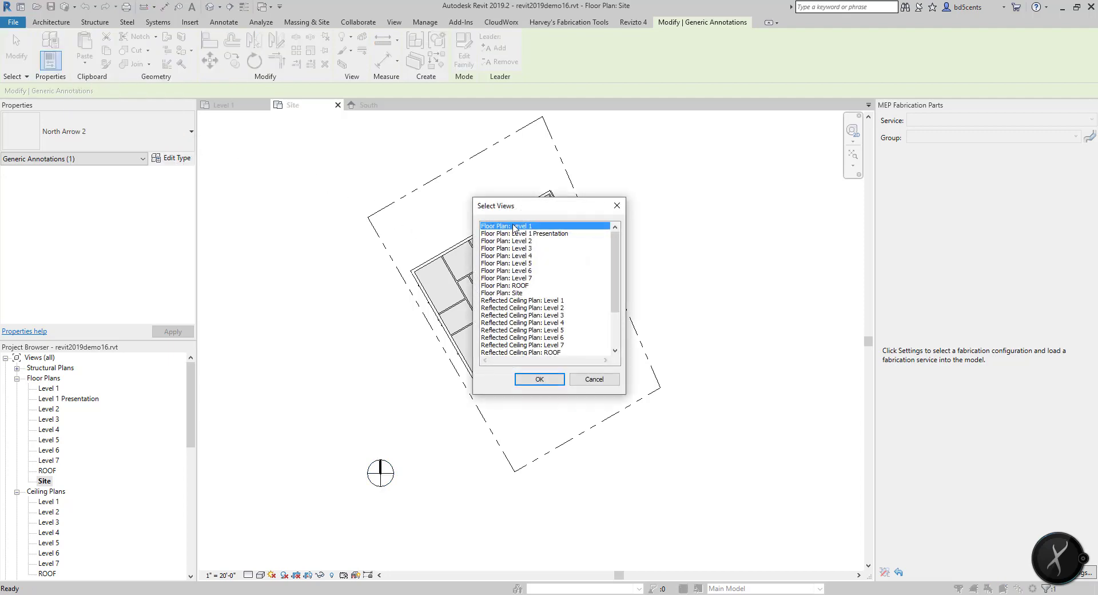
left_click(551, 378)
In the Level 1 plan, move the pasted north arrow next to the property line's lower-left corner.
double_click(49, 388)
scroll(366, 395, "down", 4)
scroll(364, 391, "up", 2)
left_click(341, 390)
scroll(336, 414, "up", 6)
scroll(307, 379, "down", 5)
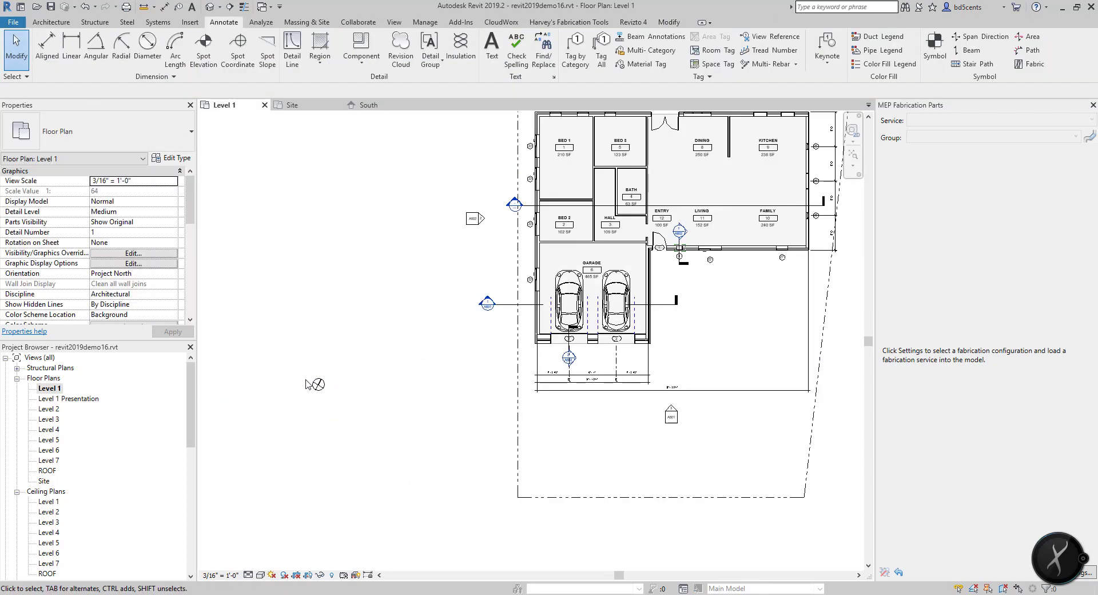
scroll(306, 382, "down", 1)
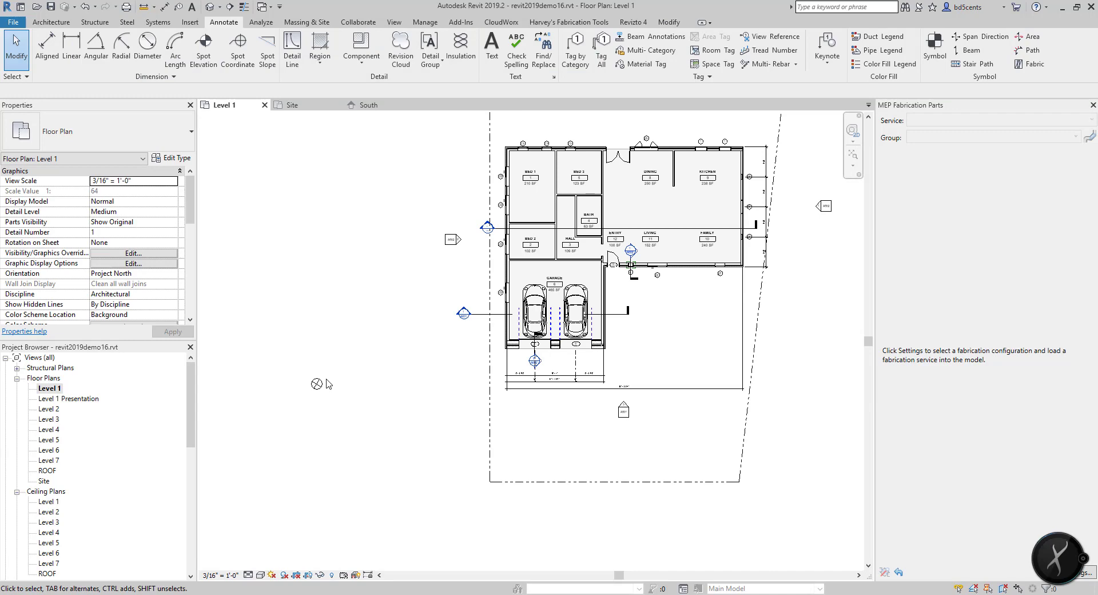
scroll(327, 383, "up", 2)
left_click(313, 385)
left_click_drag(312, 392, 513, 502)
scroll(419, 431, "down", 4)
scroll(389, 438, "up", 6)
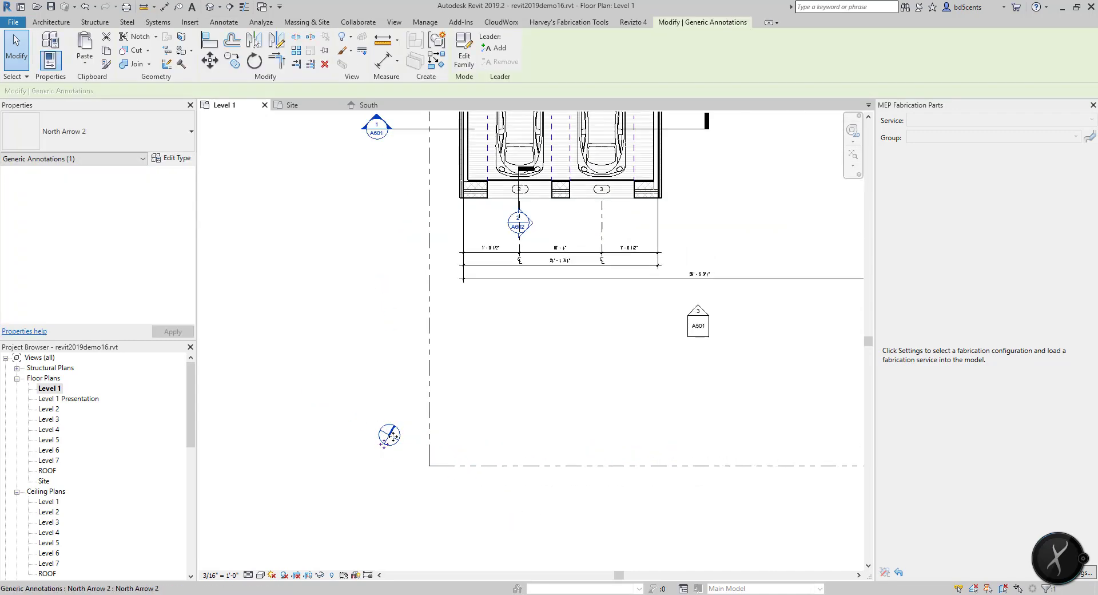
Nudge the north arrow slightly down and to the right, keeping it outside the property line's lower-left corner.
scroll(389, 441, "up", 1)
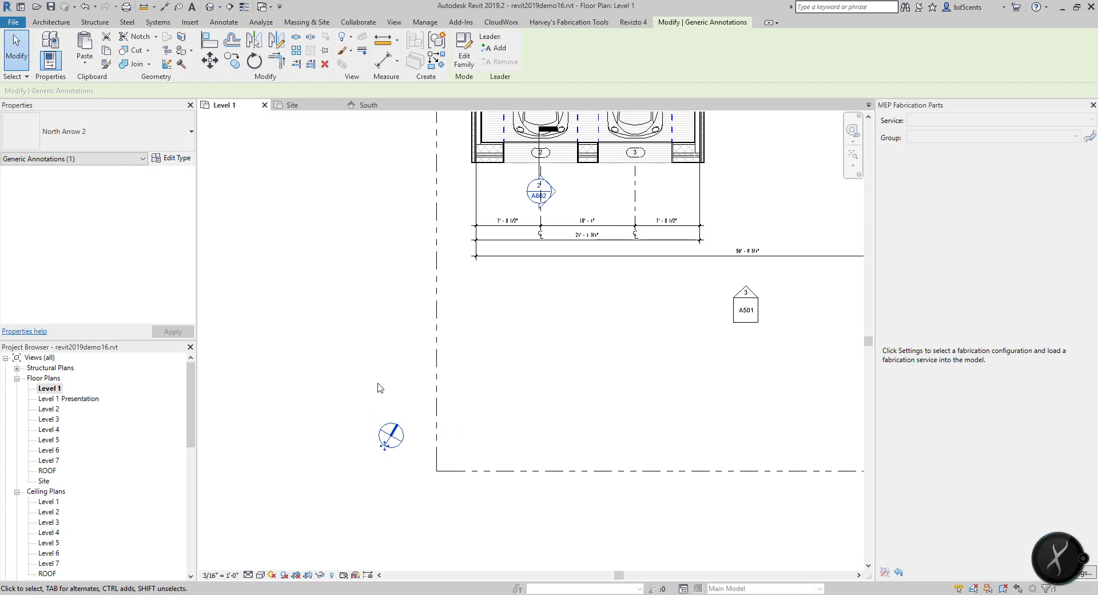
scroll(410, 417, "up", 4)
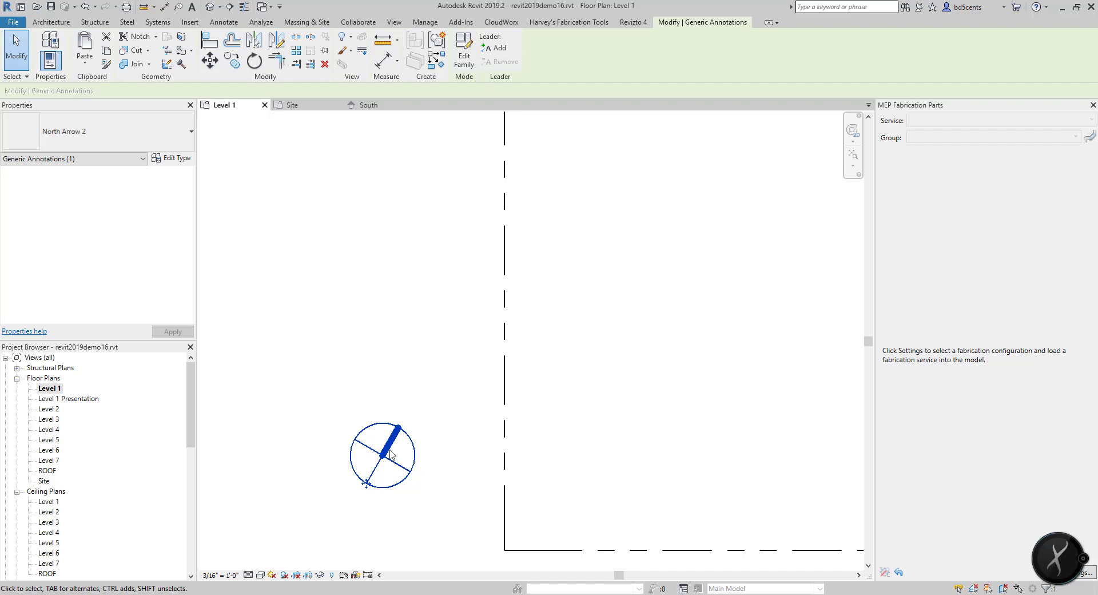
scroll(390, 385, "down", 8)
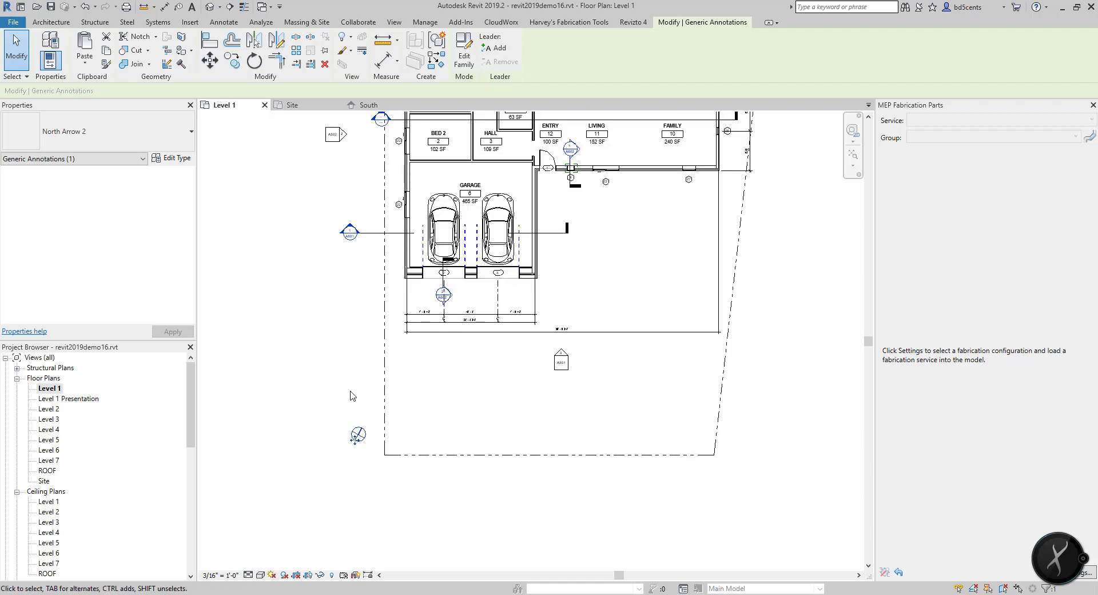
left_click(378, 420)
scroll(377, 419, "up", 5)
left_click(357, 443)
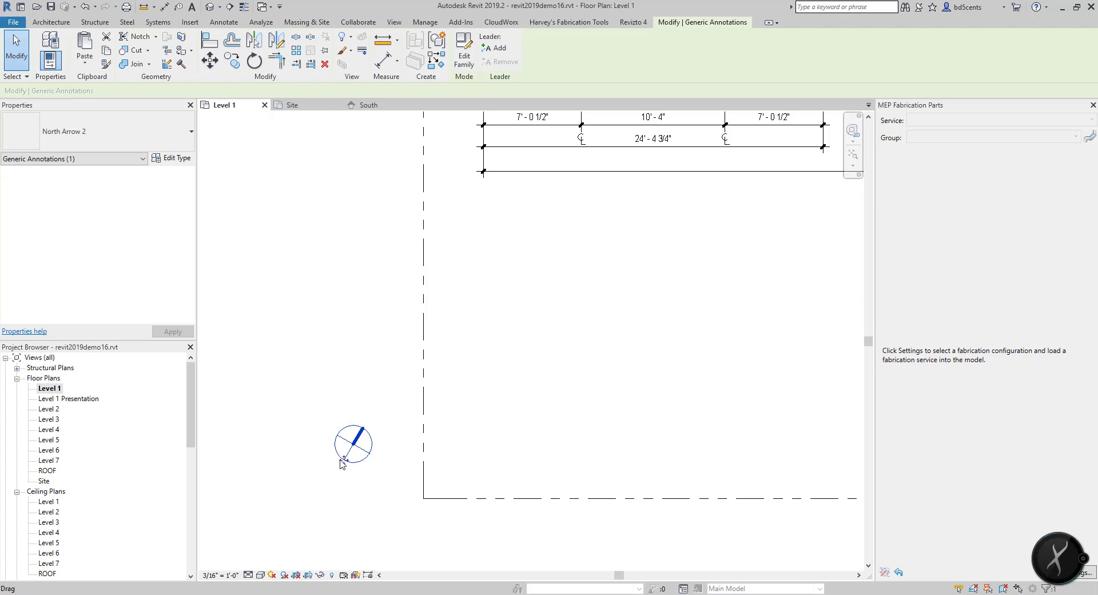
left_click_drag(343, 461, 349, 483)
left_click(337, 416)
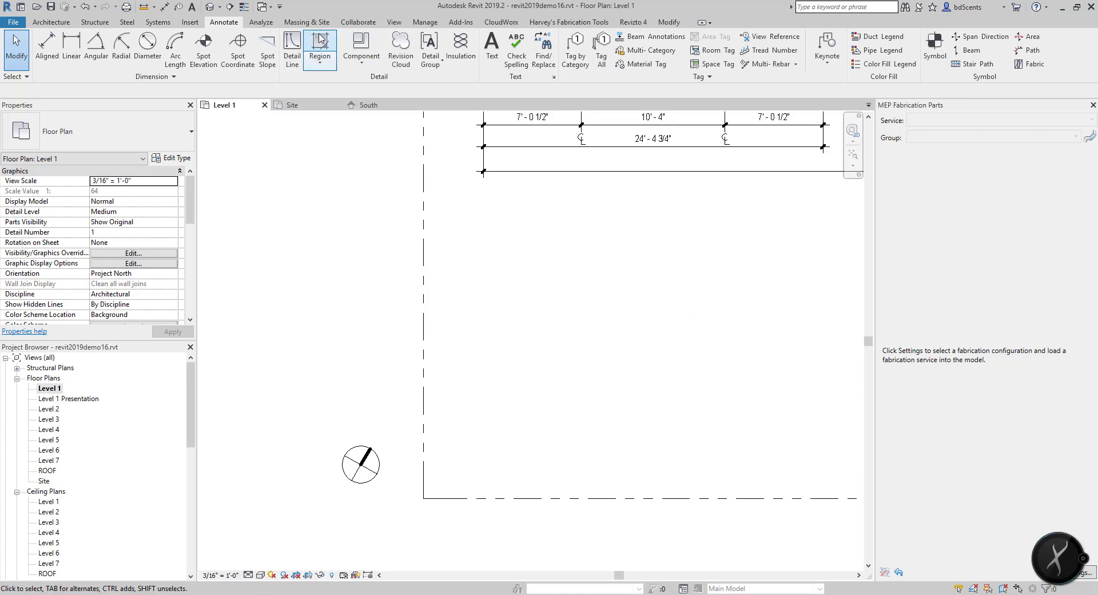
left_click(307, 22)
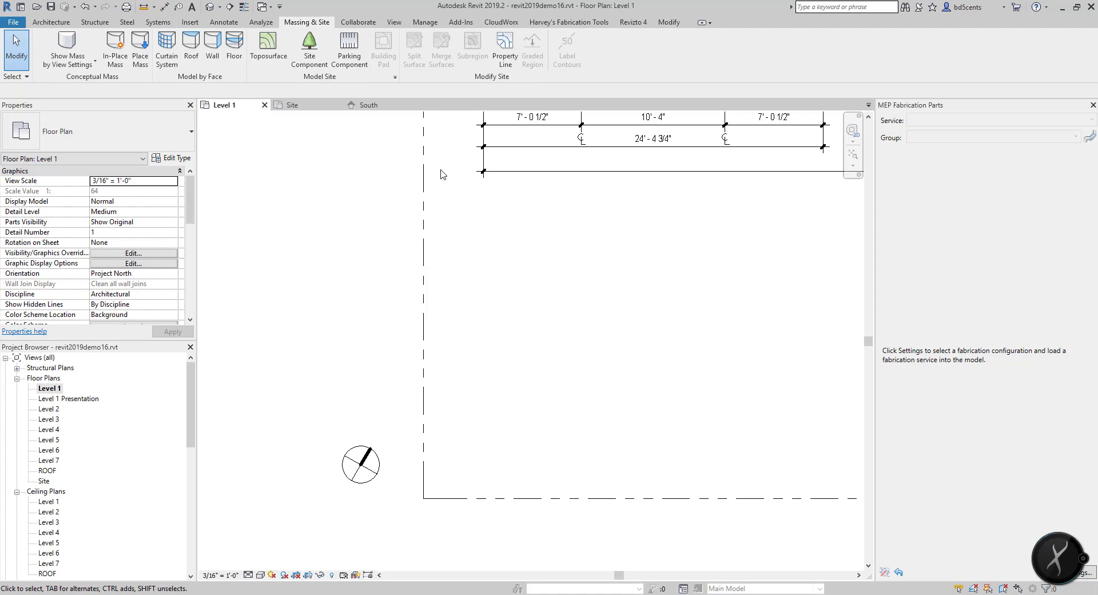
left_click(268, 45)
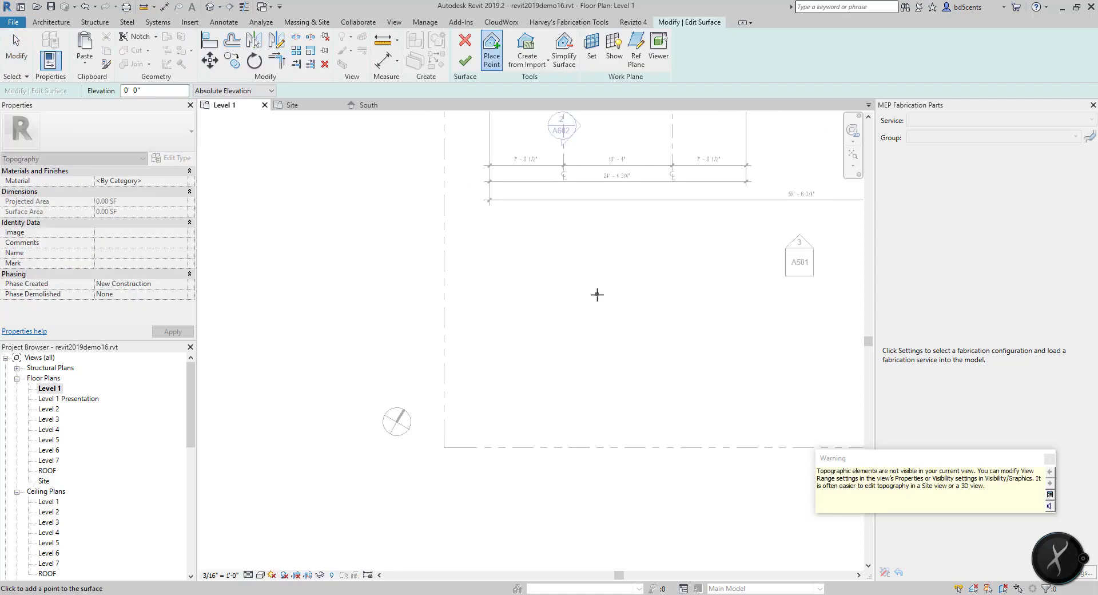
scroll(480, 368, "down", 5)
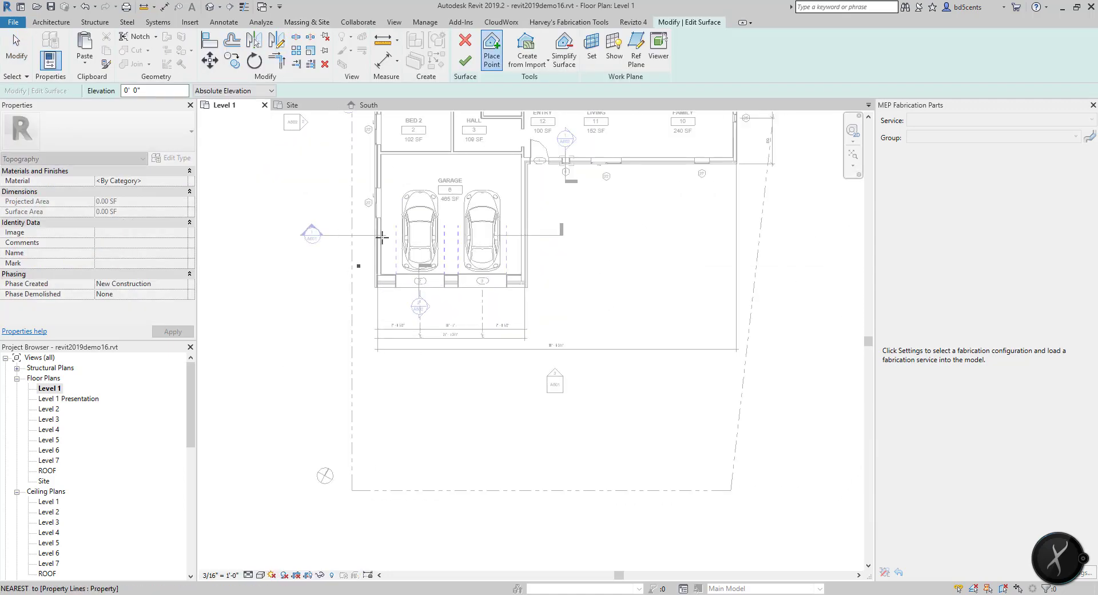
left_click(464, 45)
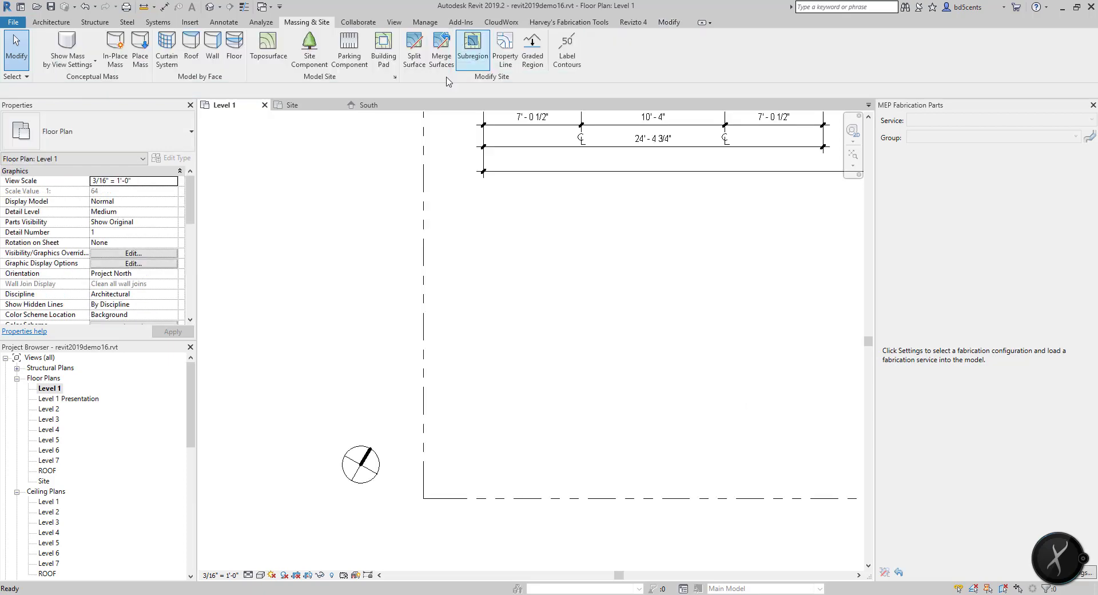
In the Site plan, start a toposurface and place a point at elevation -10' 0" on the property line's westernmost corner.
double_click(45, 481)
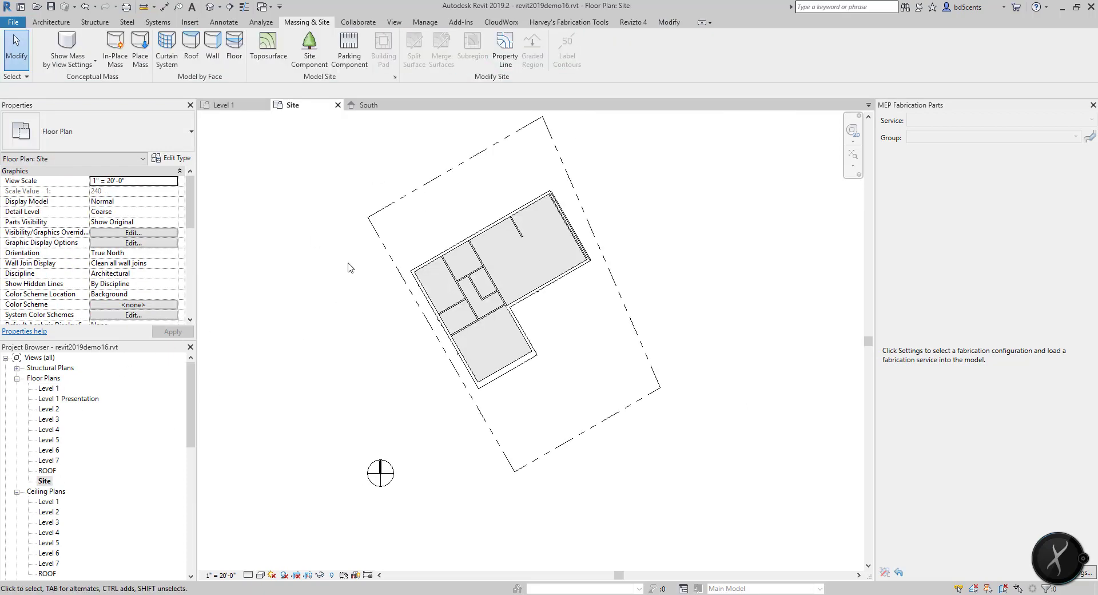
scroll(363, 274, "up", 3)
left_click(269, 51)
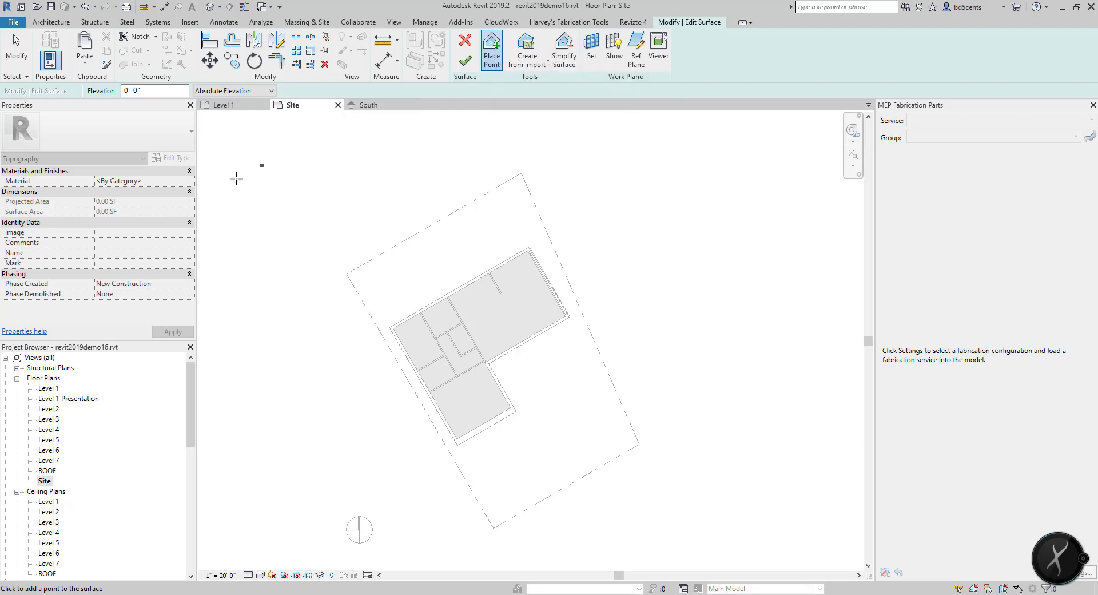
left_click(150, 91)
type("-10")
left_click(347, 274)
Set the point elevation to 0' 3" and place a surface point on the property line's northernmost corner.
left_click_drag(154, 92, 110, 92)
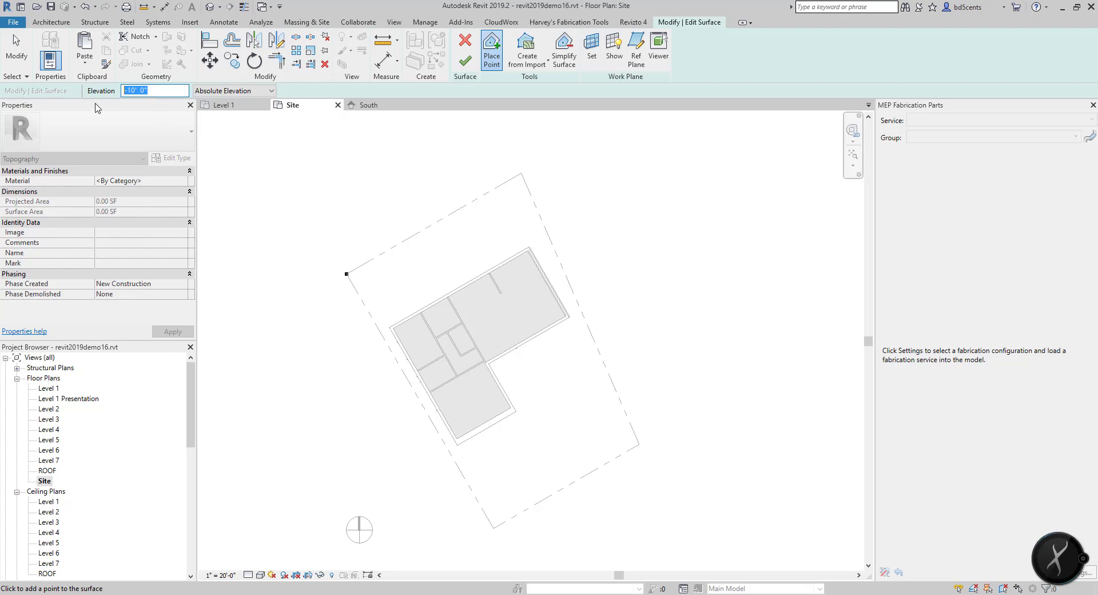
type("3'")
left_click(521, 172)
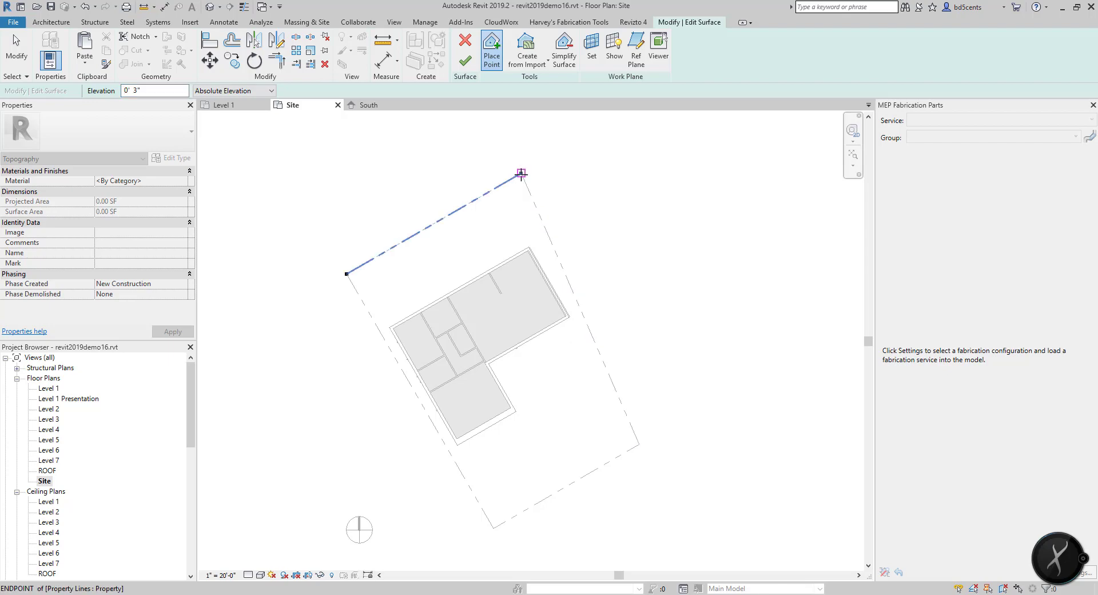
Change the elevation of the surface point on the westernmost property corner to -0' 10".
key("Escape")
left_click_drag(309, 248, 355, 289)
left_click(127, 92)
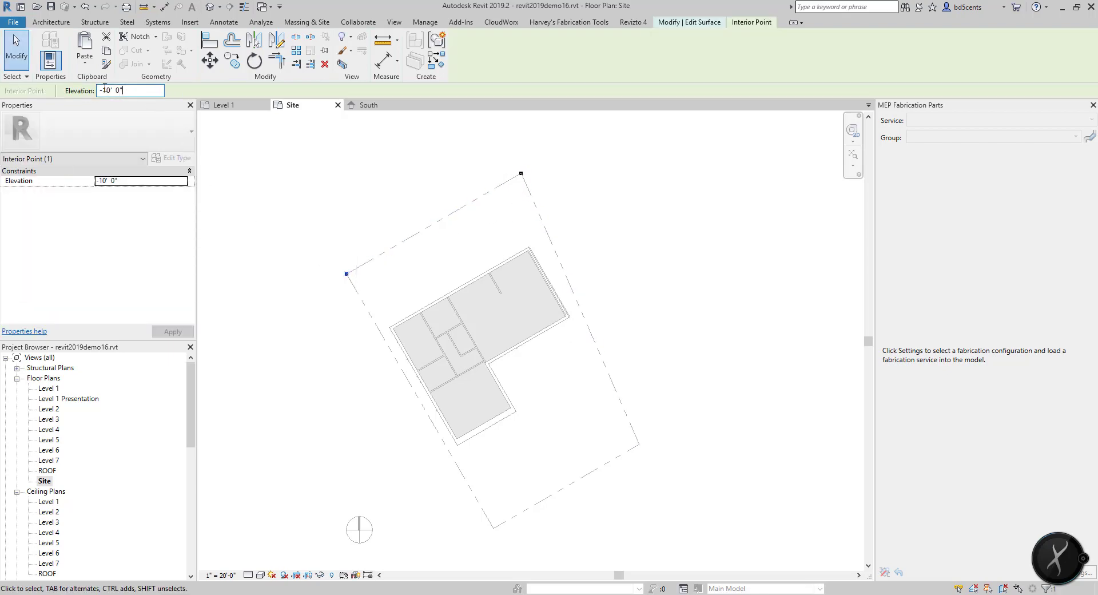
type("1")
left_click(243, 166)
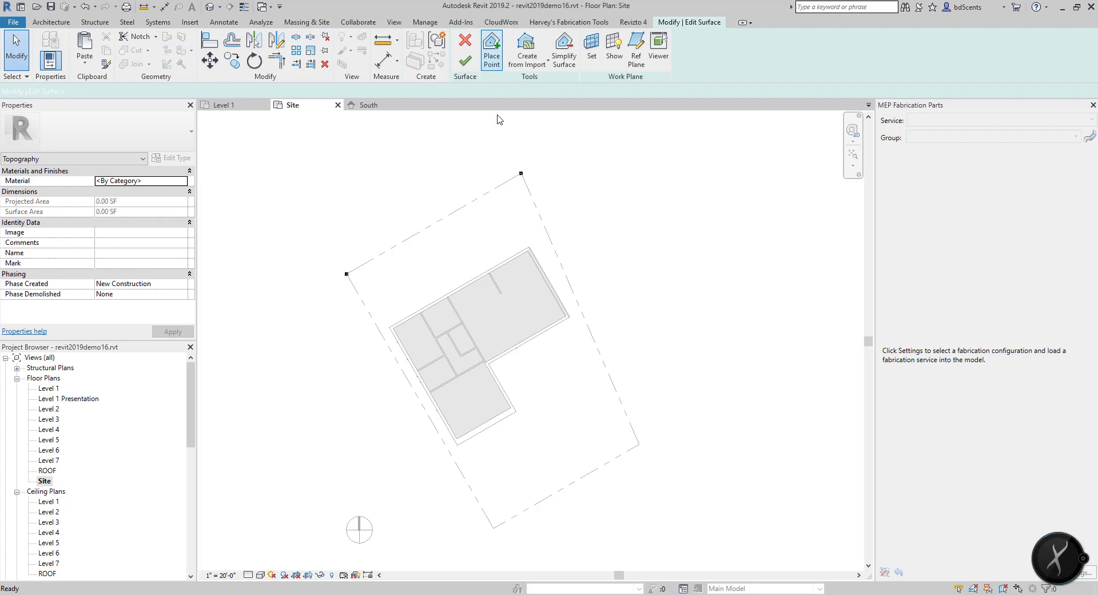
Check the elevations of the two surface points placed on the western and northern property corners.
left_click(492, 50)
key("Escape")
left_click(347, 274)
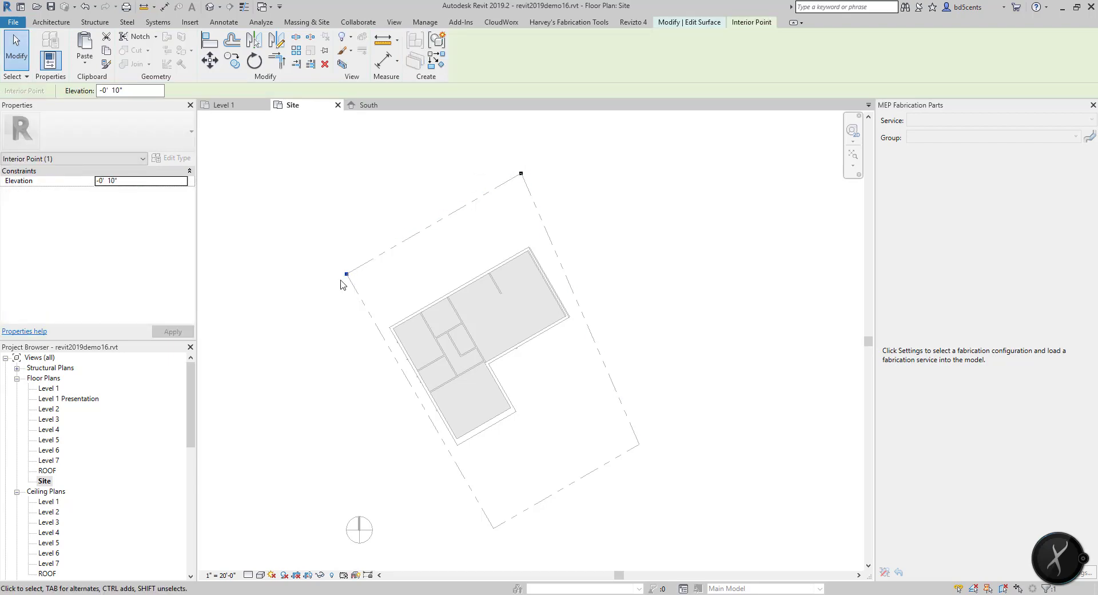
left_click(384, 180)
left_click(522, 172)
left_click(529, 133)
Place a surface point at elevation -2' 3" on the property line's easternmost corner.
left_click(492, 57)
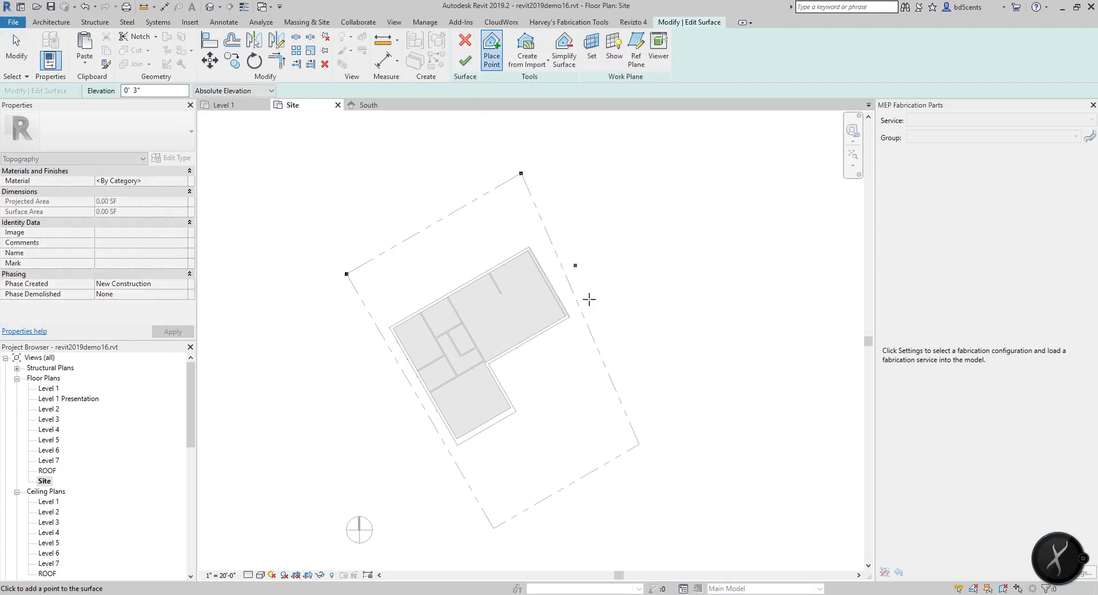
middle_click_drag(617, 327, 607, 283)
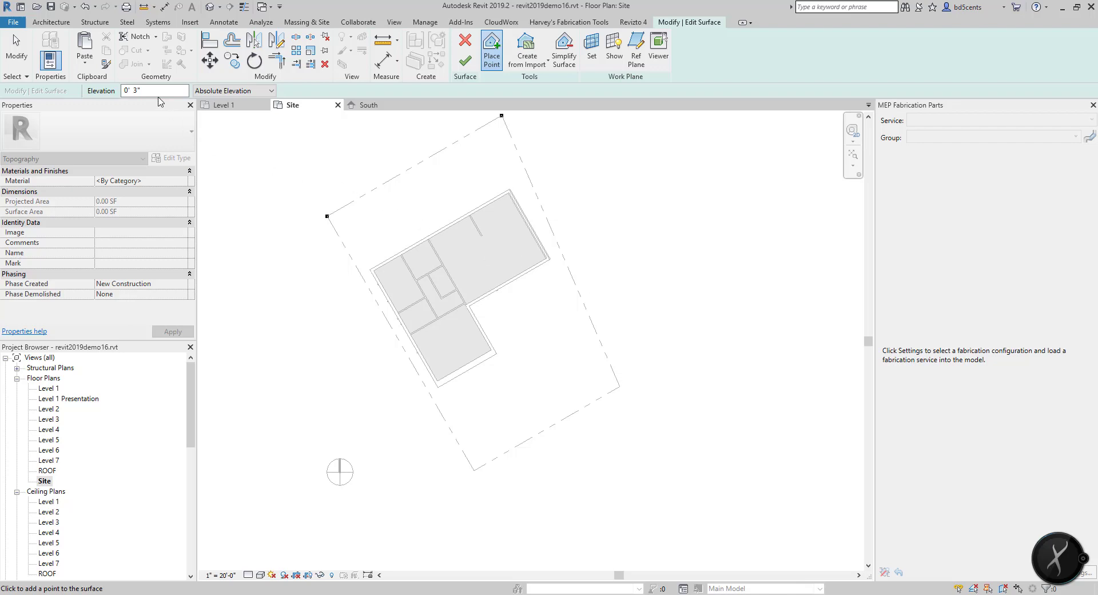
left_click_drag(174, 92, 57, 96)
type("-2")
left_click(620, 387)
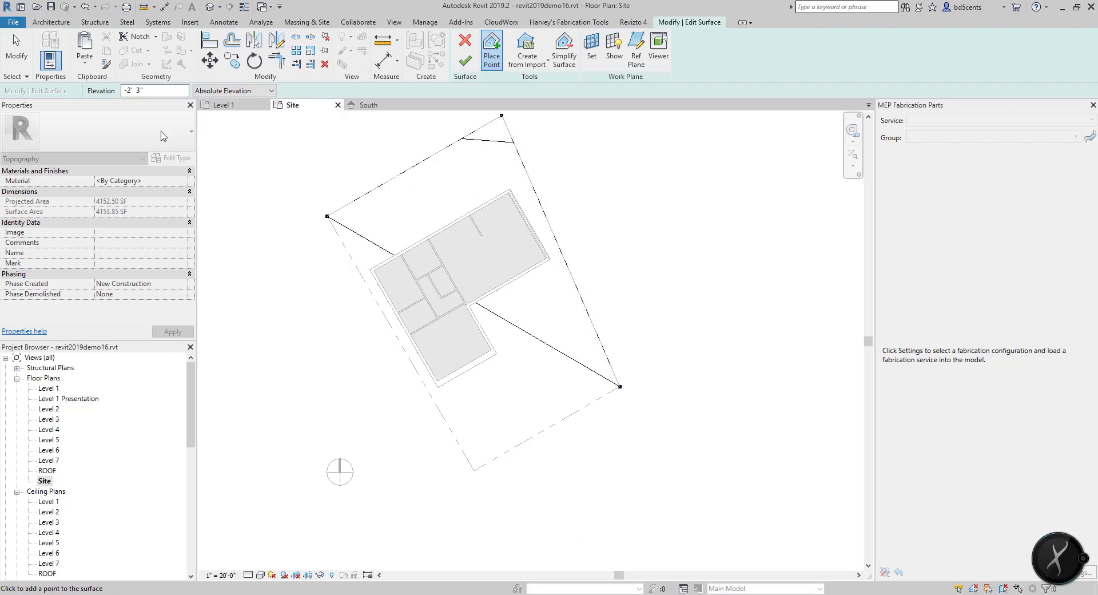
Place a surface point at elevation -2' 6" on the property line's southernmost corner and finish the toposurface.
left_click(127, 91)
type("-")
left_click(474, 469)
scroll(572, 360, "down", 2)
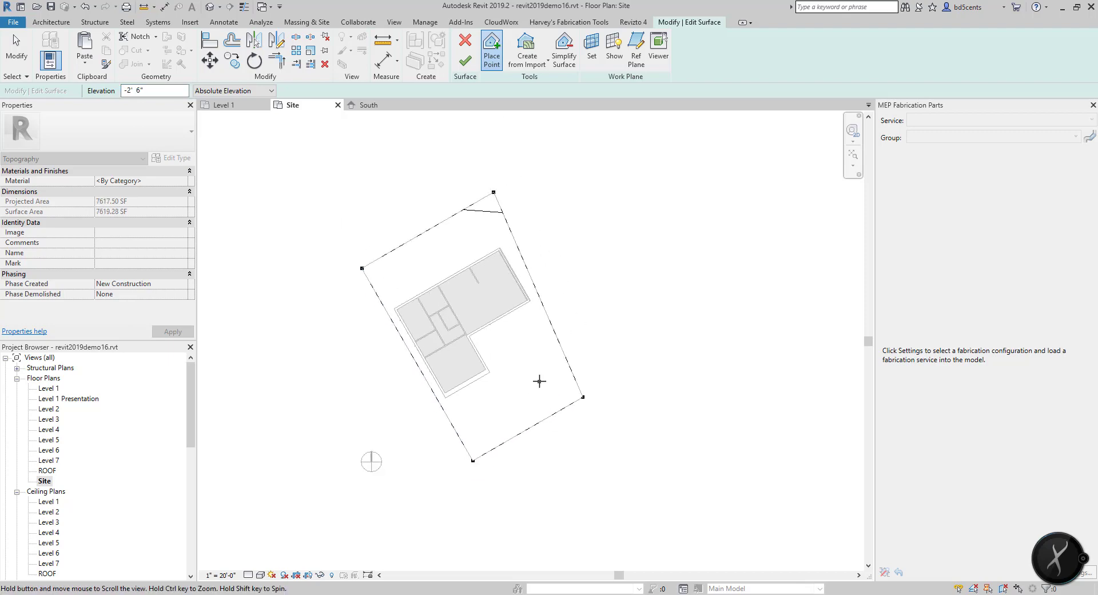
left_click(510, 350)
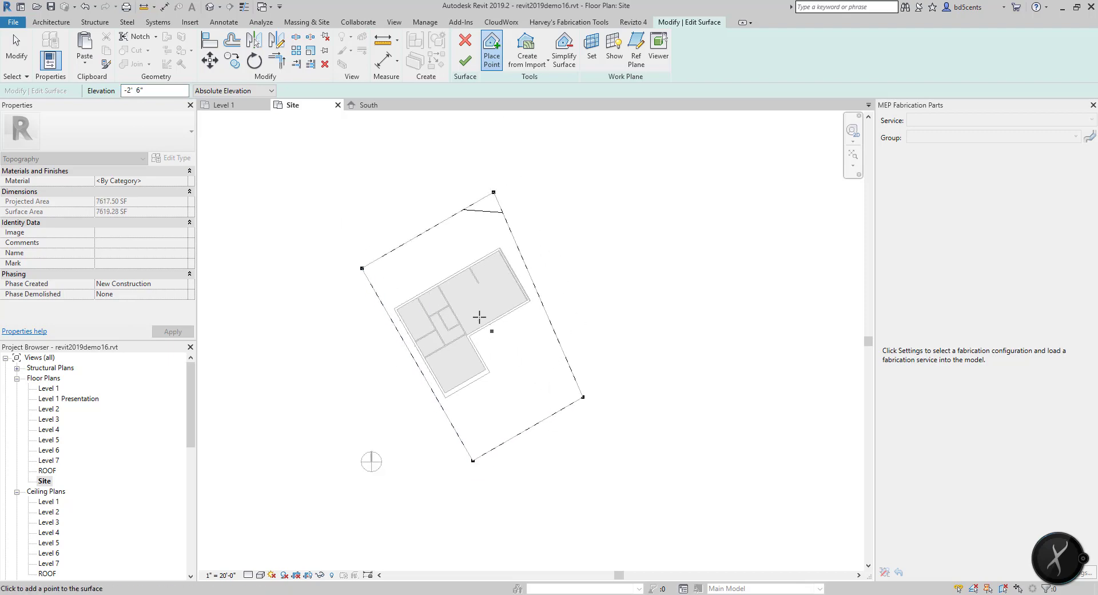
left_click(466, 60)
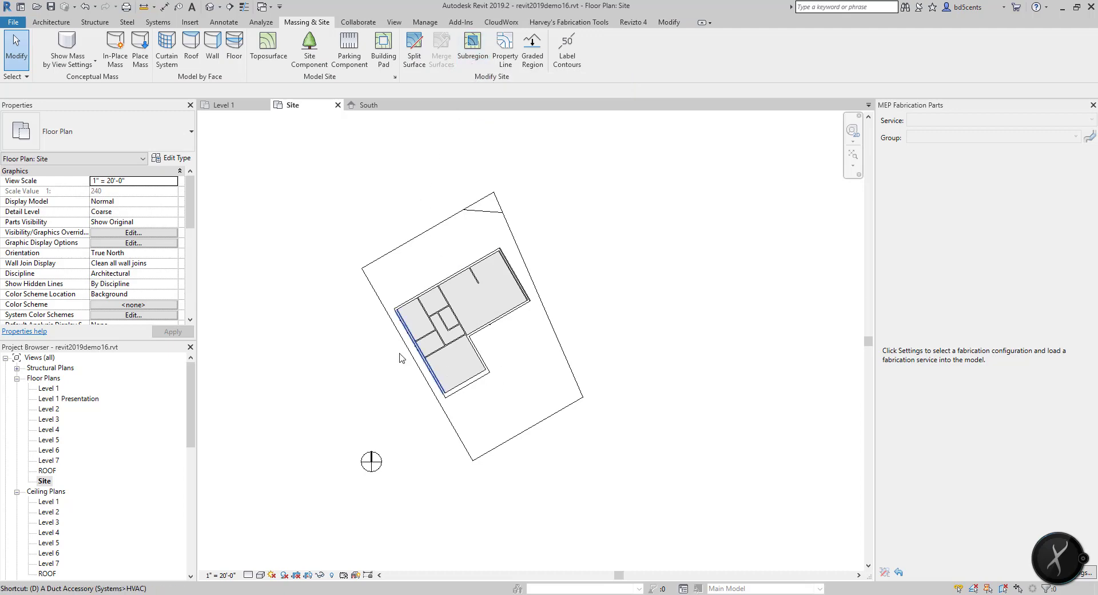
Preview the toposurface in the Shaded visual style, then return the Site plan to Hidden Line.
key("s")
key("d")
scroll(447, 331, "up", 2)
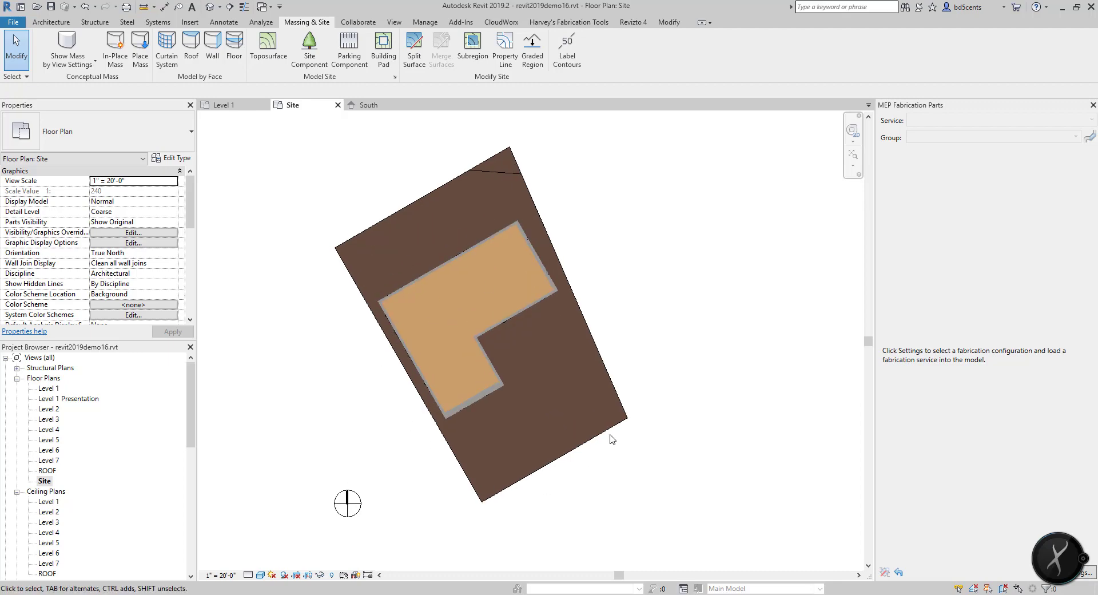
key("h")
key("l")
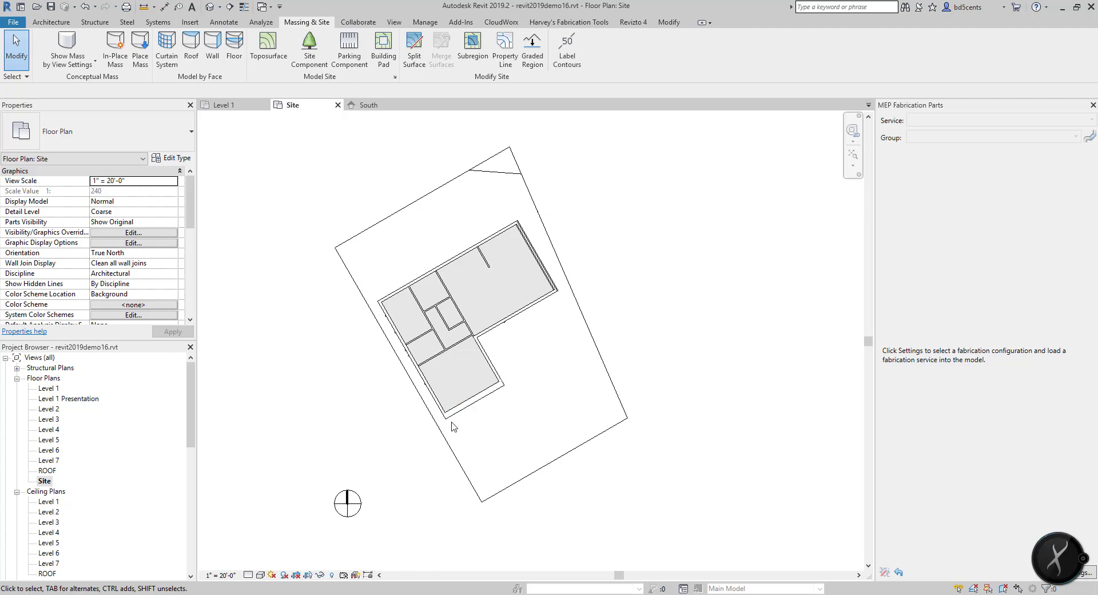
Move the Site plan's north arrow outside the property line, just east of its northernmost corner.
left_click(347, 506)
left_click_drag(346, 520, 560, 177)
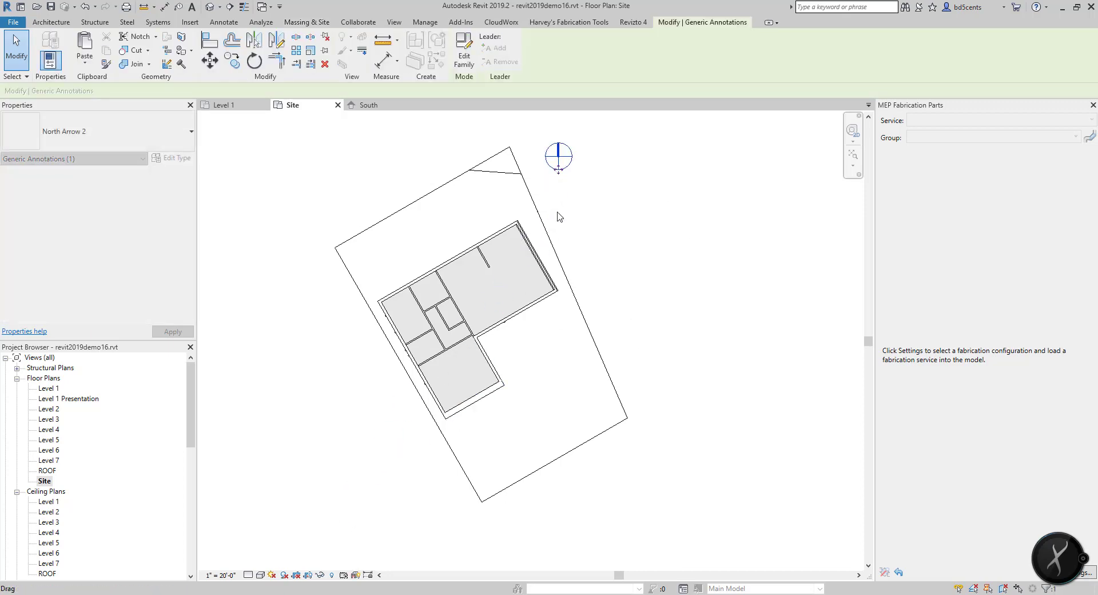
left_click(591, 297)
middle_click_drag(668, 303, 637, 307)
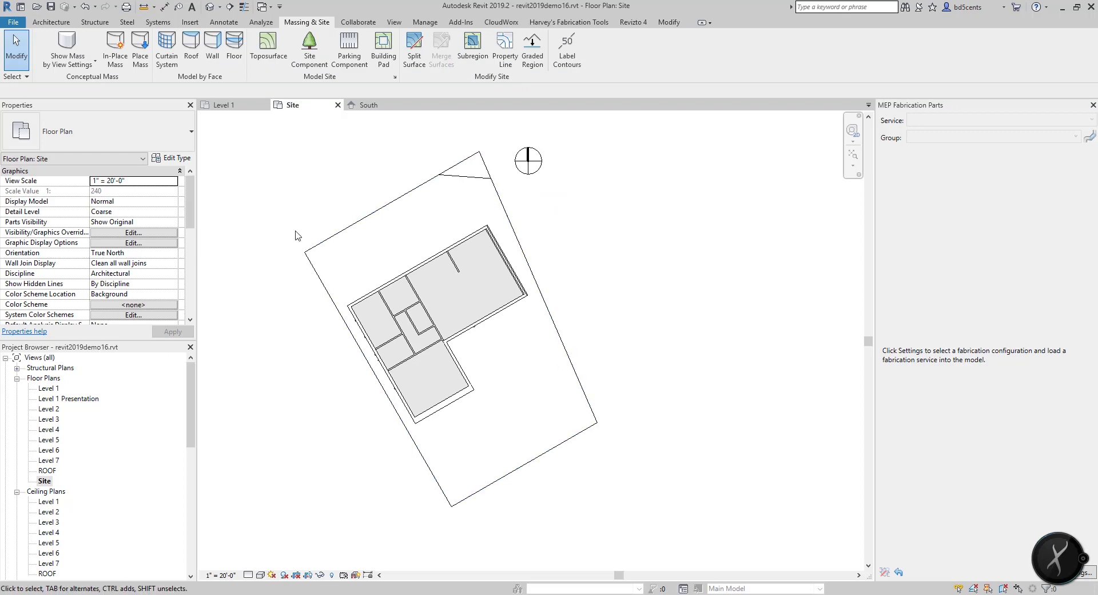
Start Tag by Category on the eastern property line segment and load Property Line Tag.rfa from the Annotations > Civil folder.
left_click(222, 23)
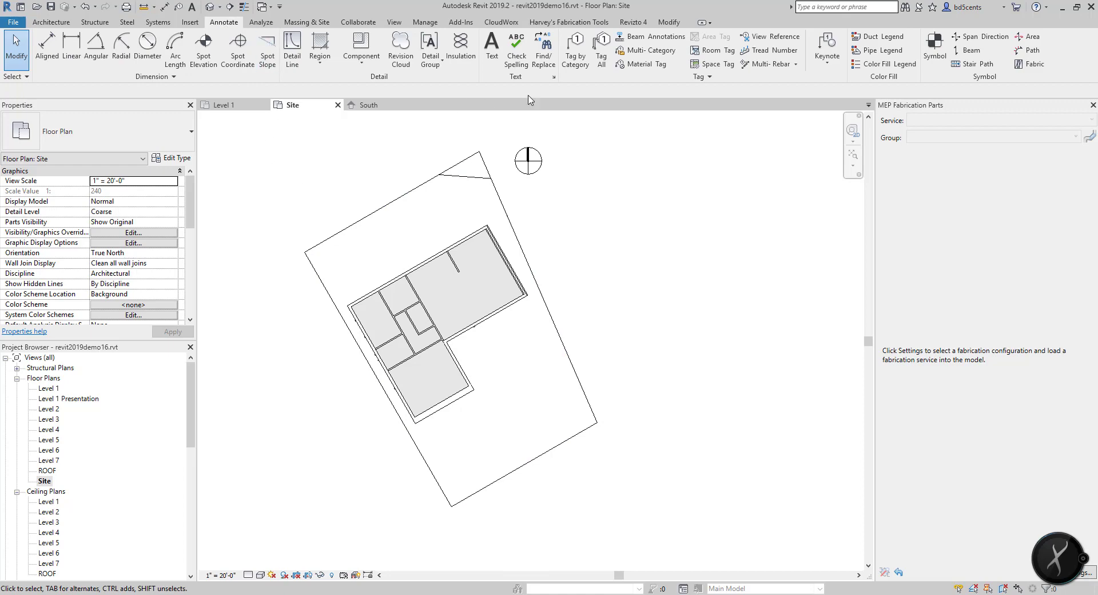
left_click(576, 50)
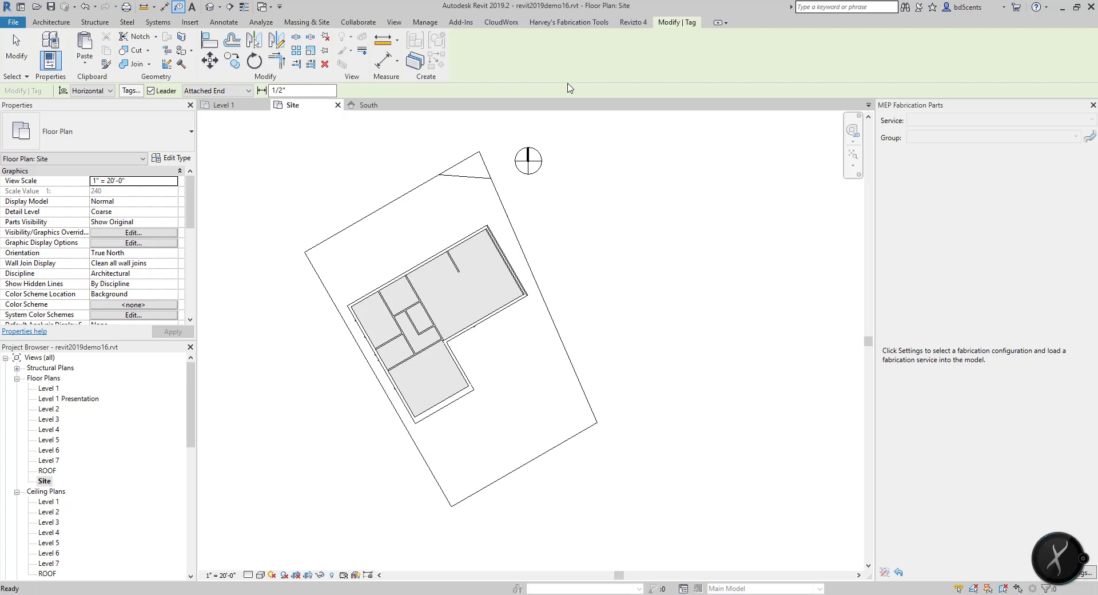
left_click(535, 281)
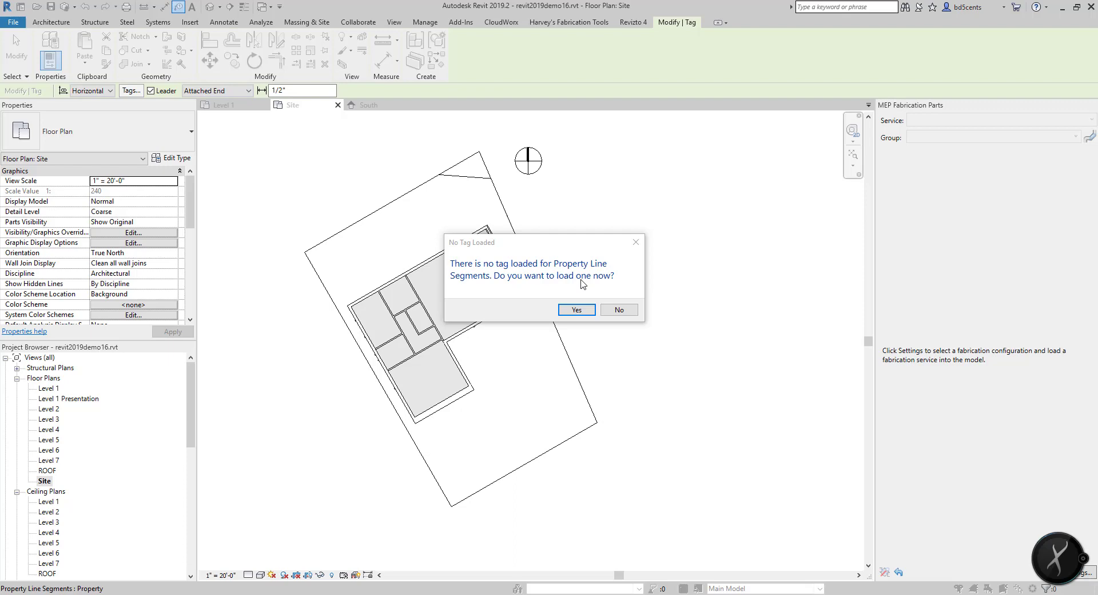
left_click(575, 310)
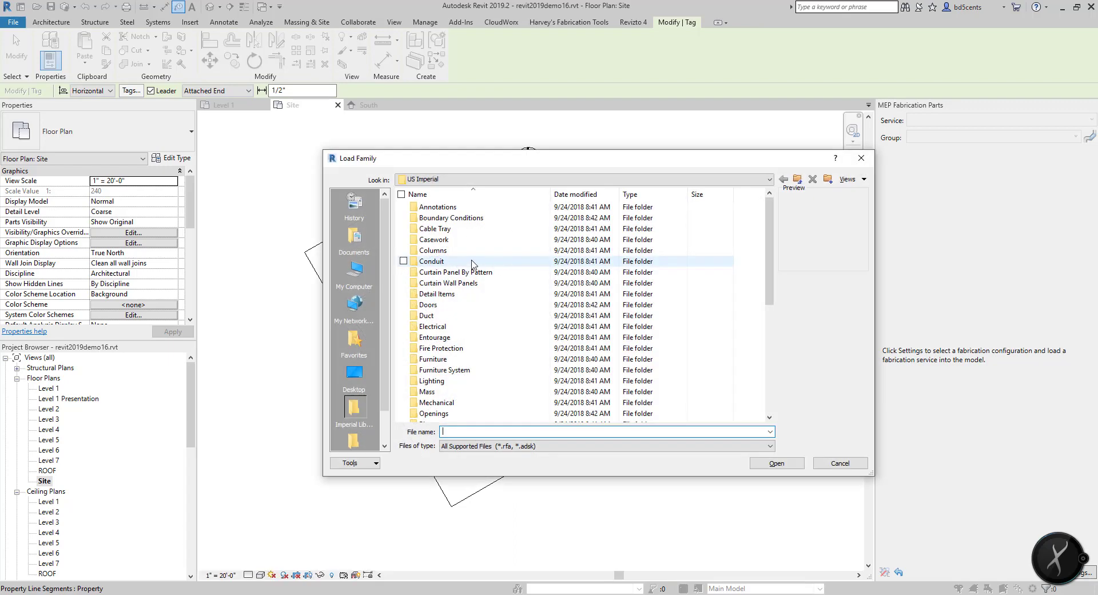
double_click(448, 209)
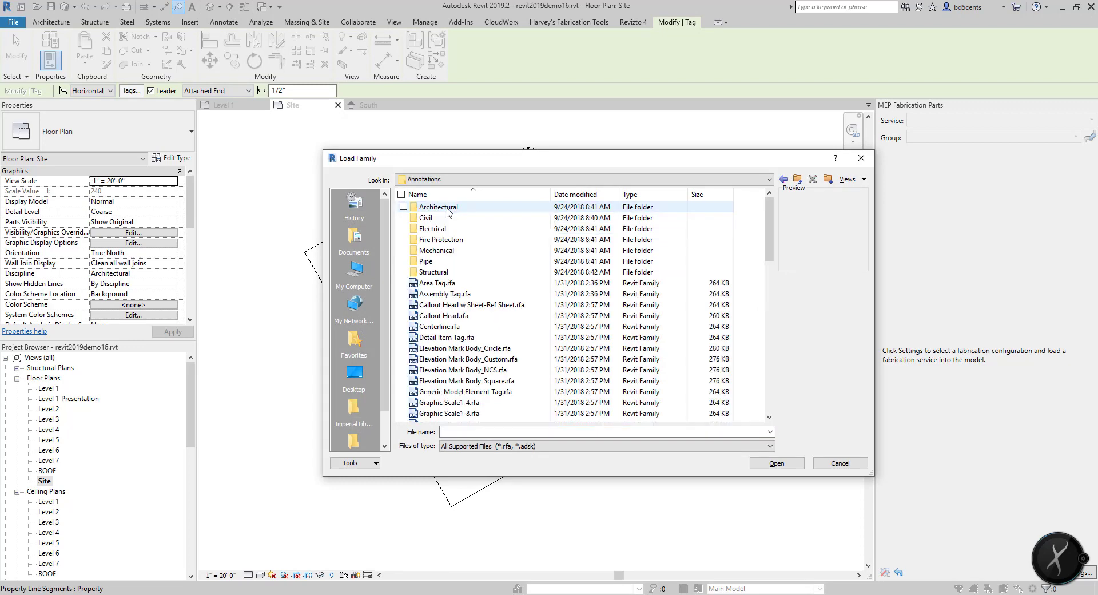
double_click(447, 218)
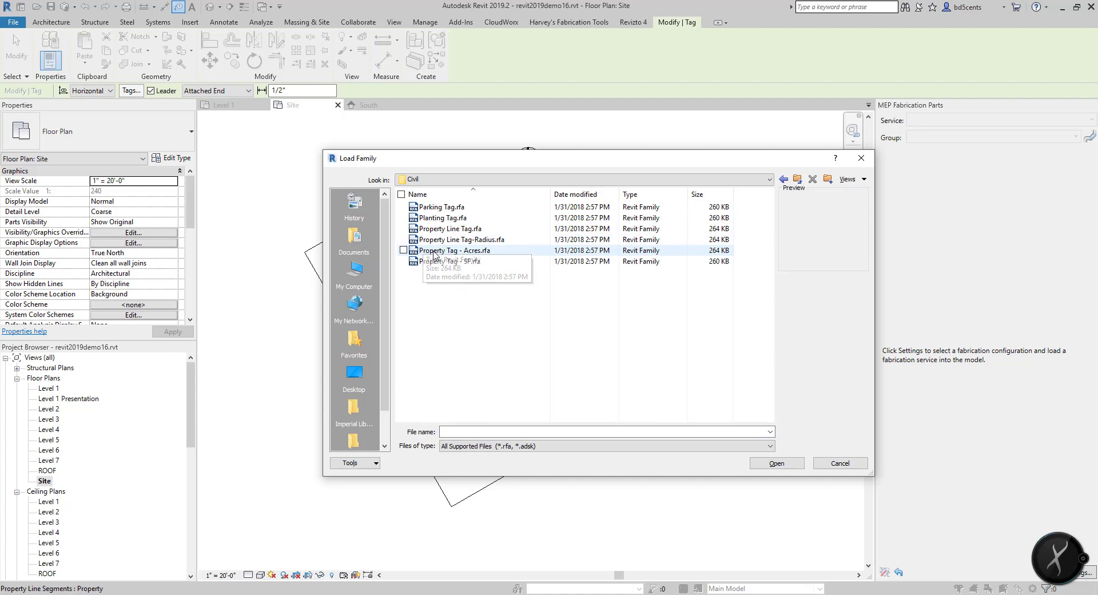
left_click(463, 229)
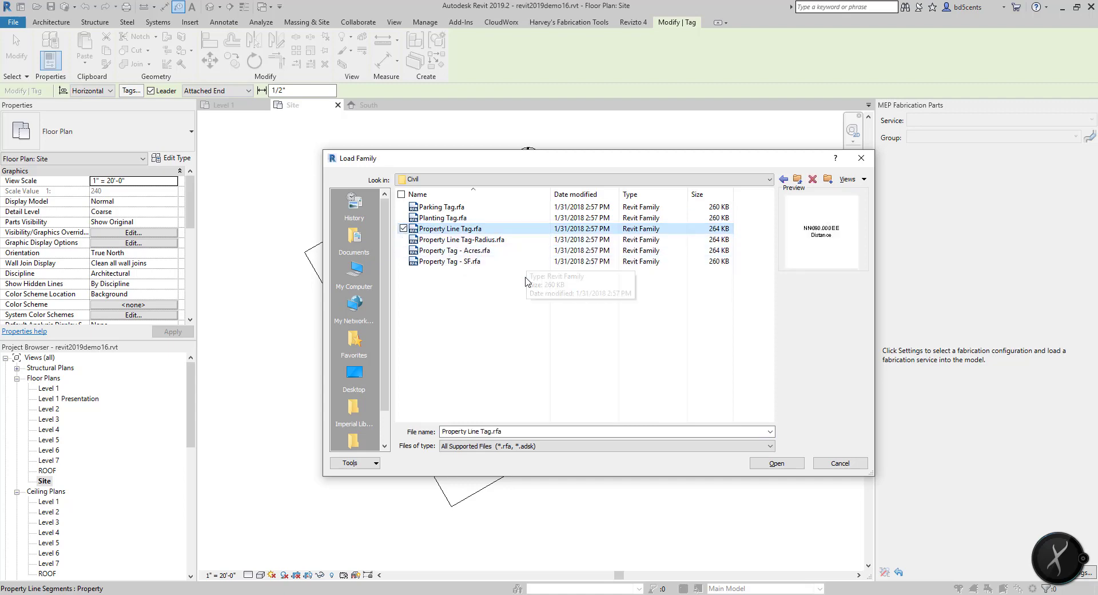
left_click(785, 464)
Tag all four property line segments with bearing and distance tags, with the leader turned off.
left_click(151, 90)
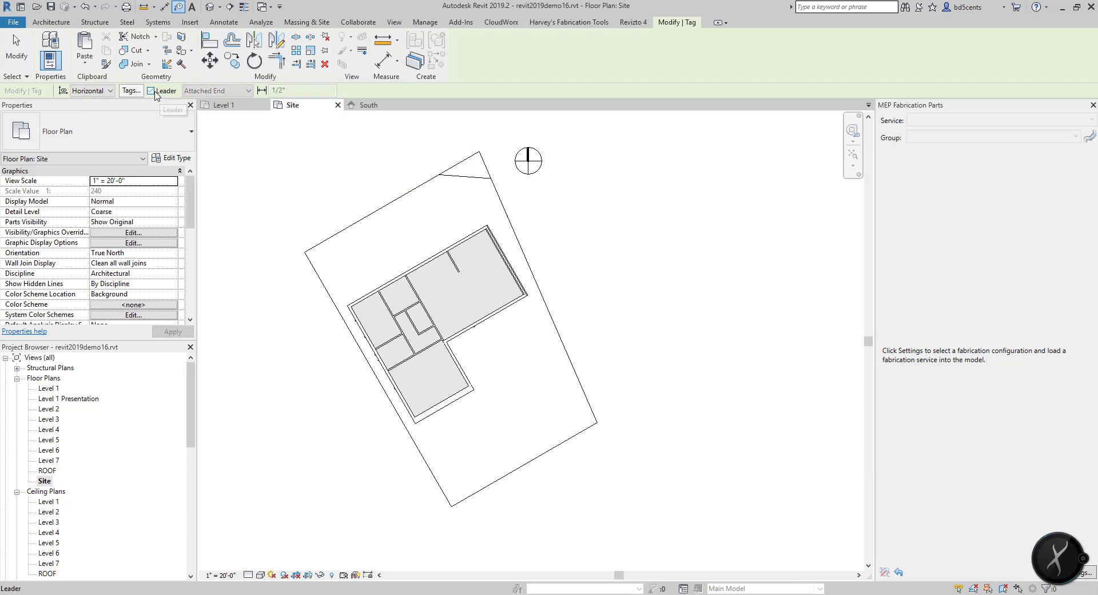
left_click(535, 280)
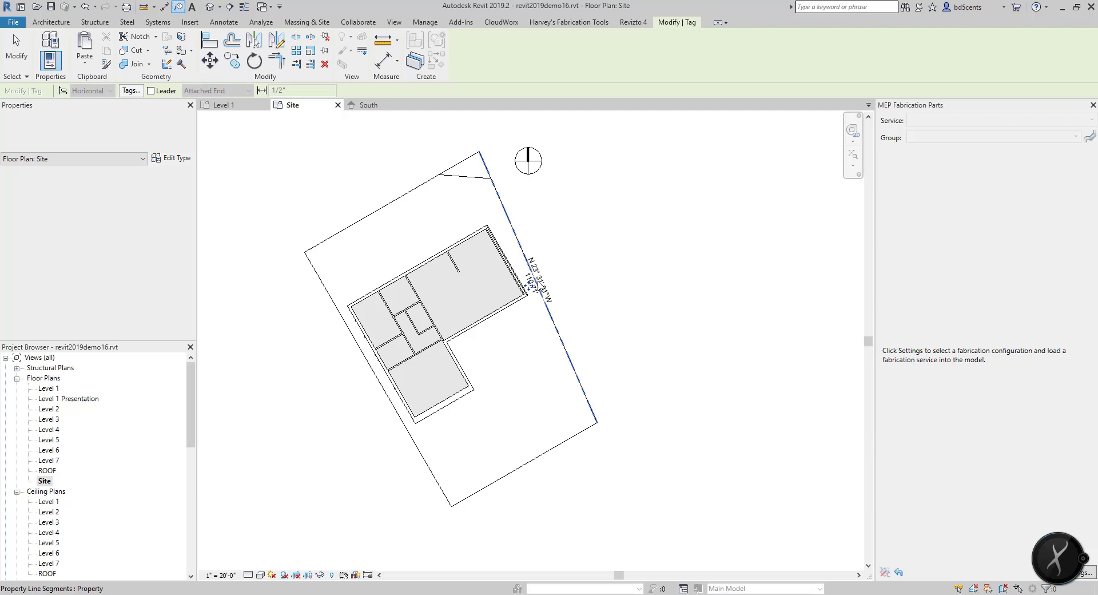
left_click(533, 466)
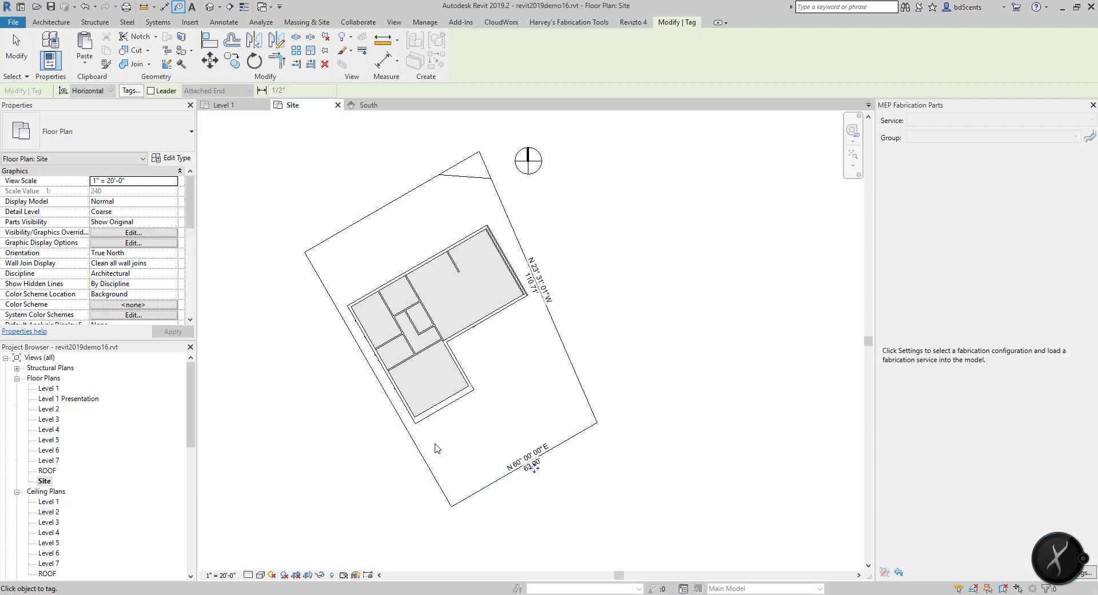
left_click(375, 384)
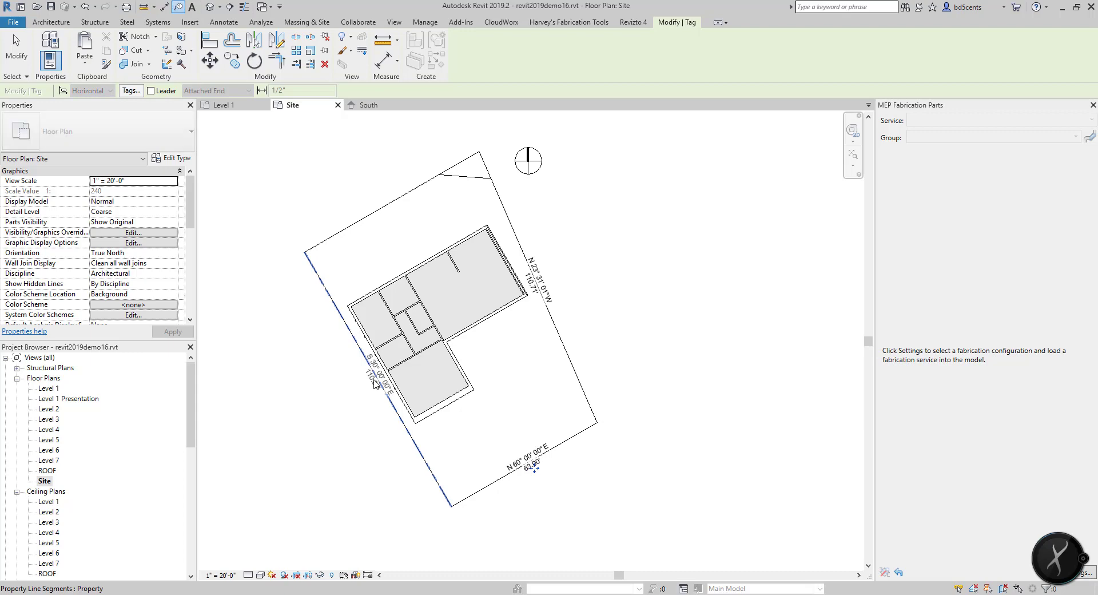
left_click(389, 206)
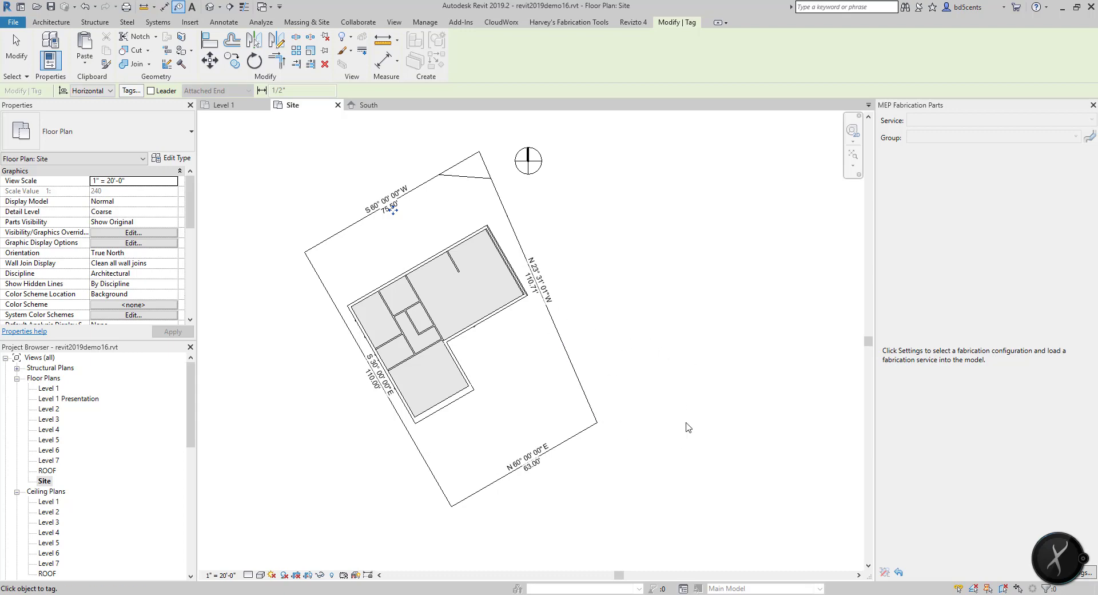
key("Escape")
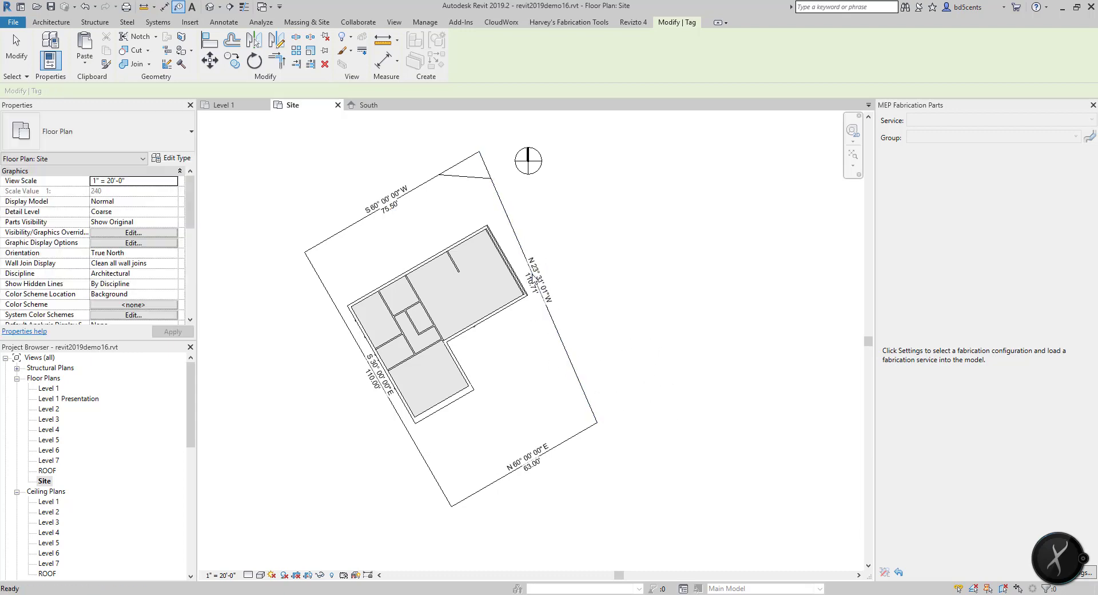
Open the eastern segment's property line tag family for editing and examine the parameters of its inner N label.
left_click(532, 286)
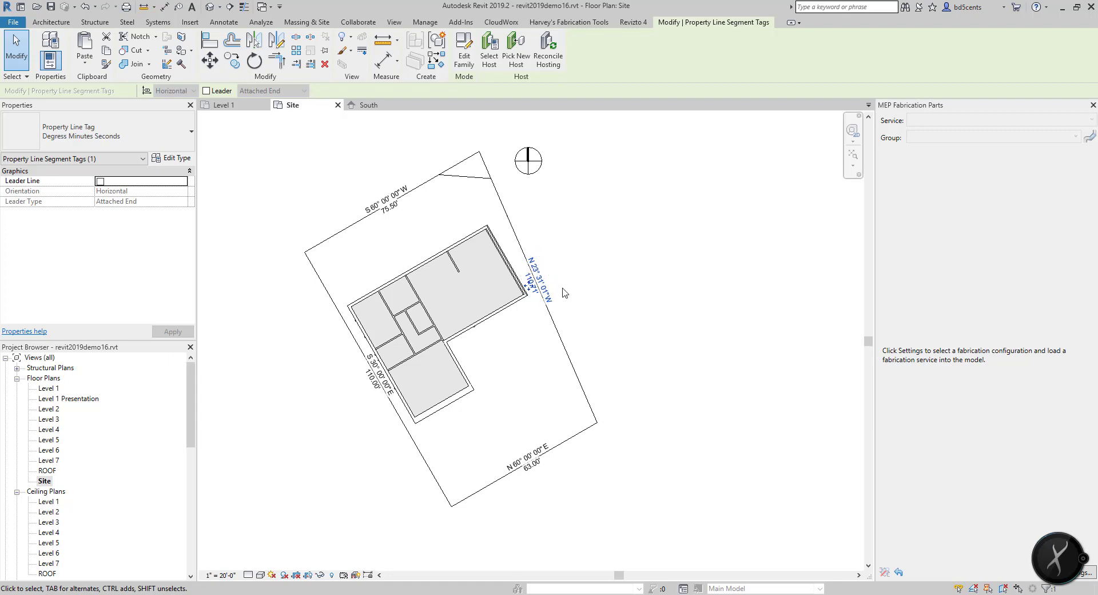
left_click(464, 51)
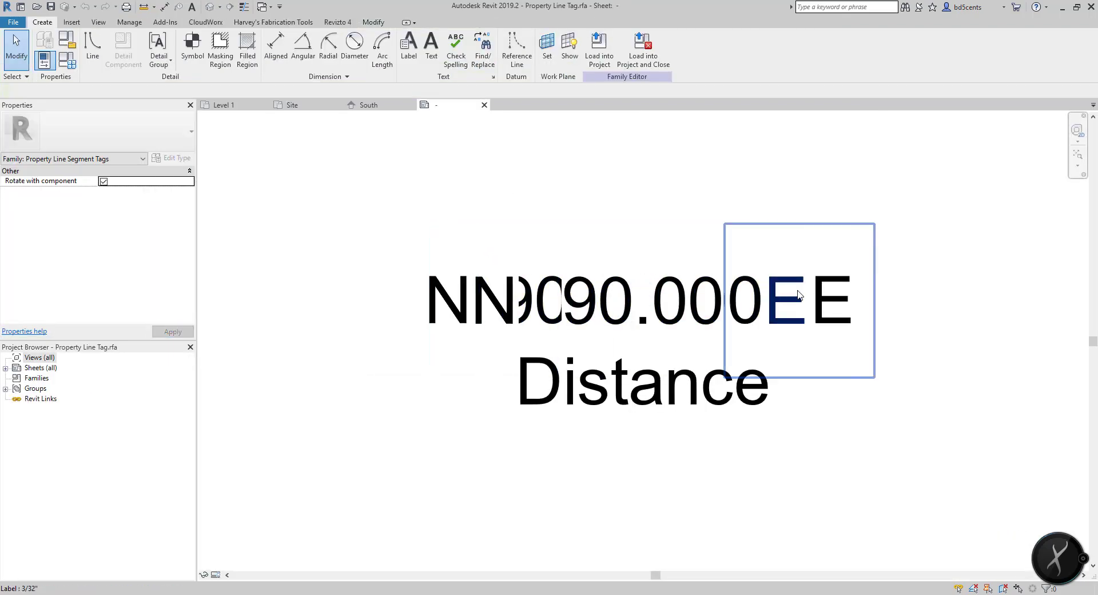
left_click(493, 300)
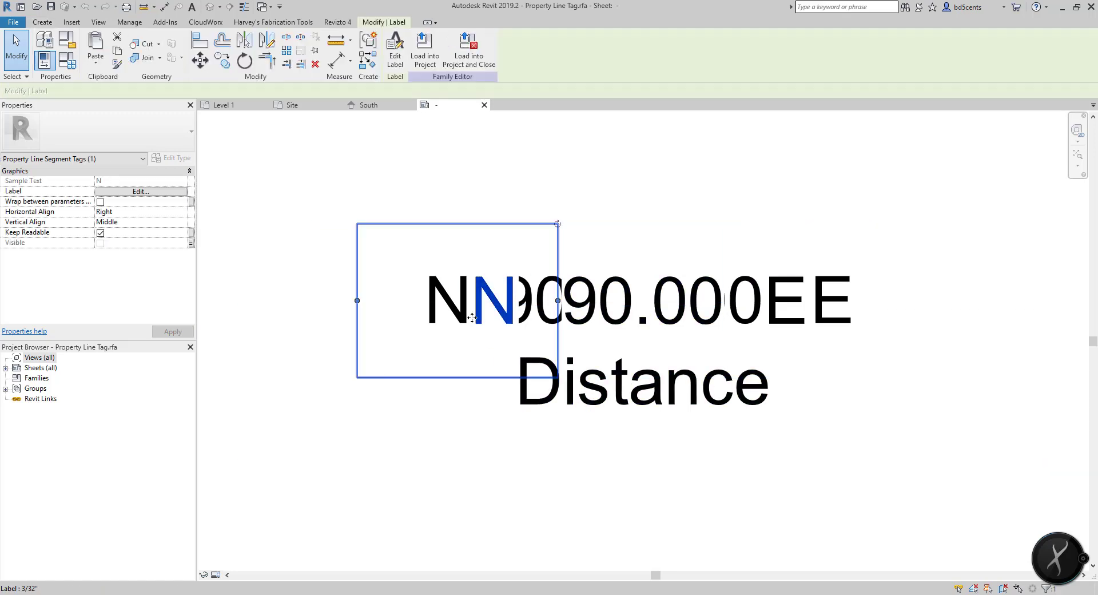
left_click(395, 52)
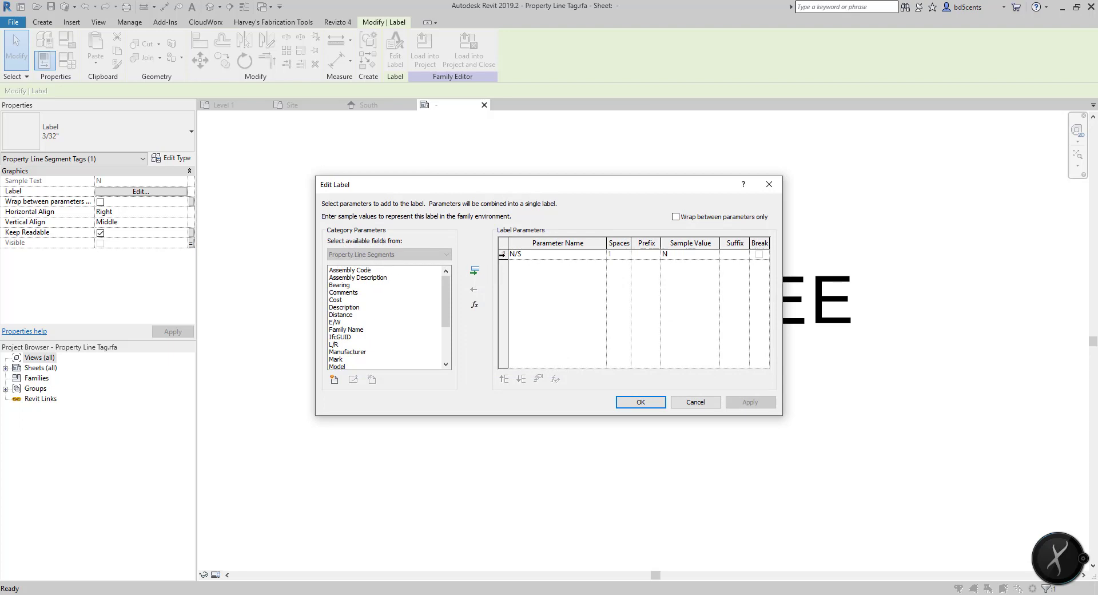
left_click(698, 404)
Examine which parameter the 90.00 label in the middle of the property line tag uses.
left_click(577, 378)
left_click(554, 297)
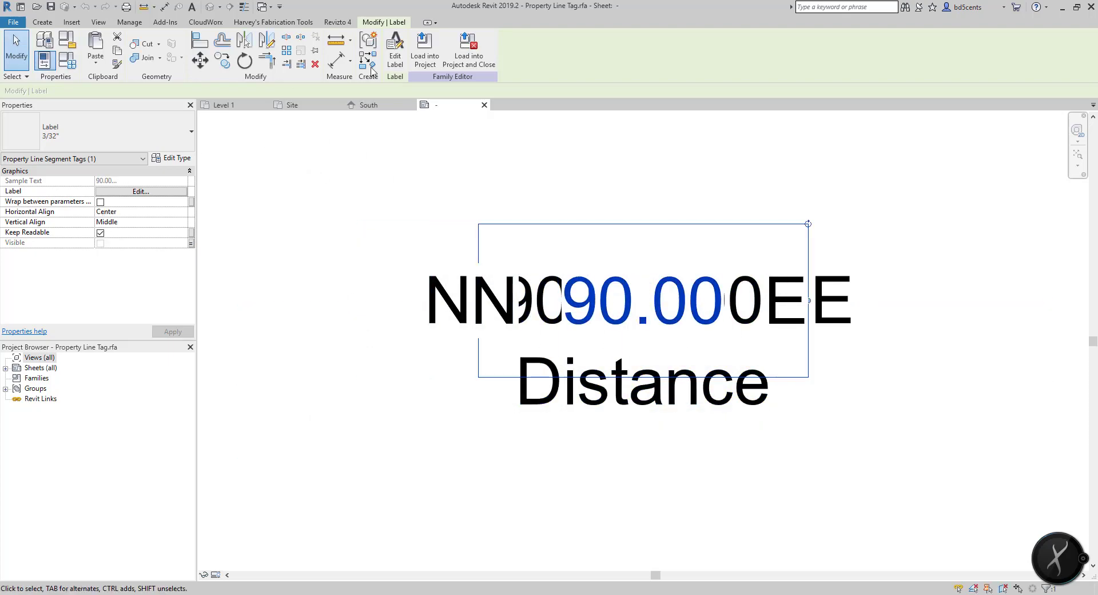
left_click(396, 50)
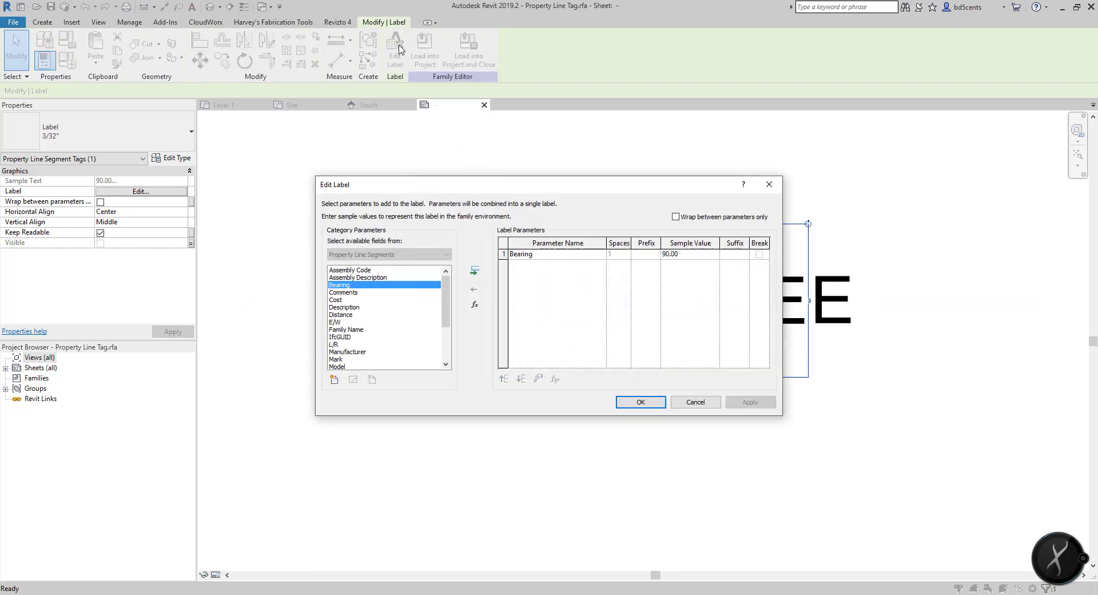
left_click(665, 402)
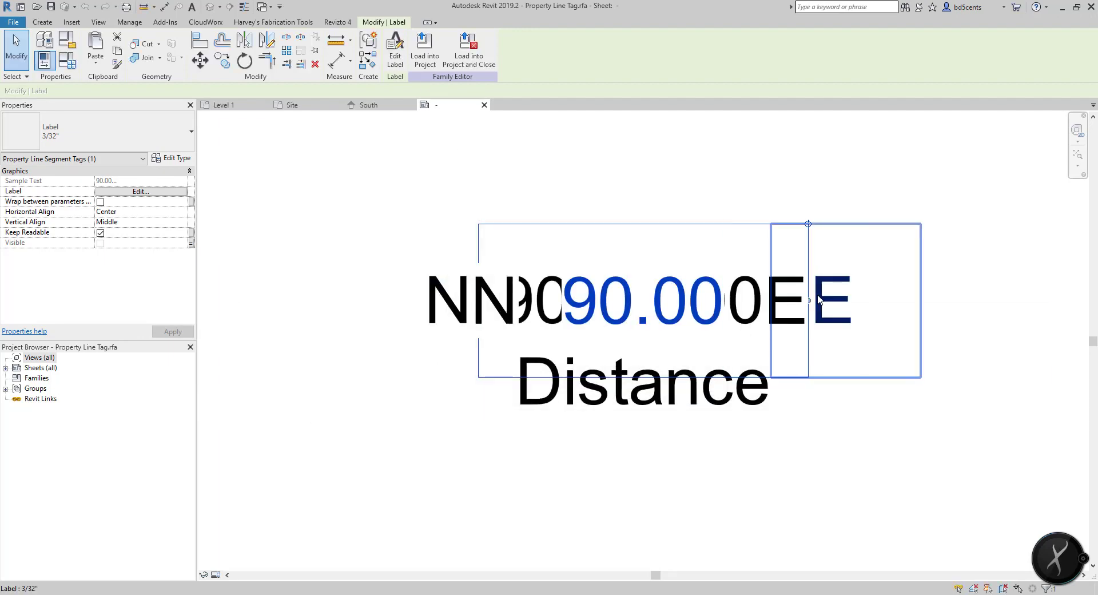
Select the tag family's overlapping labels together with the Distance label and review the selection in the Filter dialog.
left_click(821, 299)
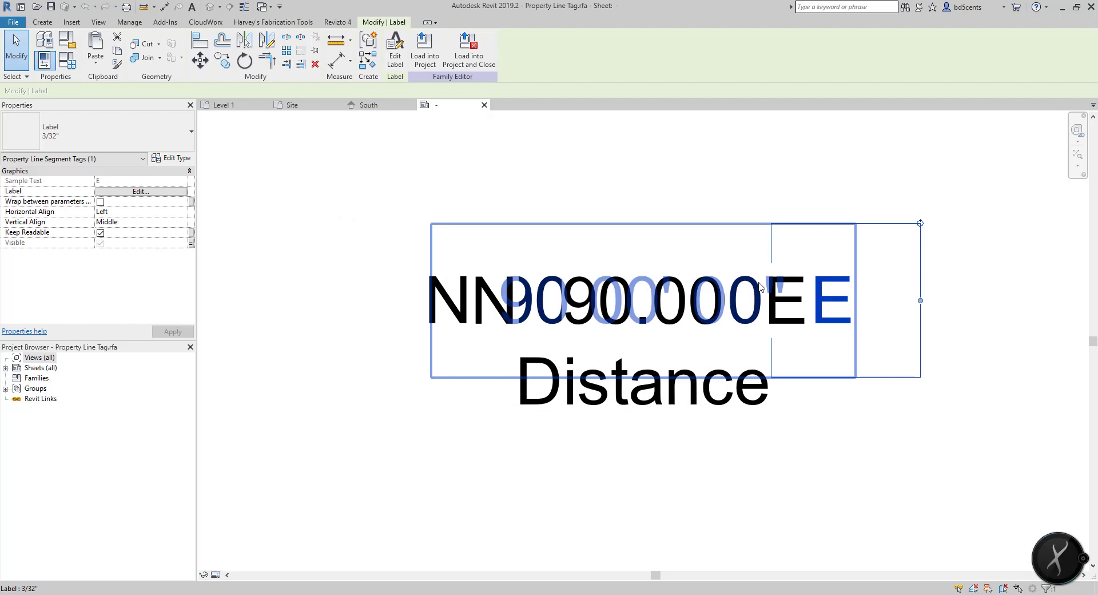
left_click(406, 183)
left_click_drag(407, 183, 913, 487)
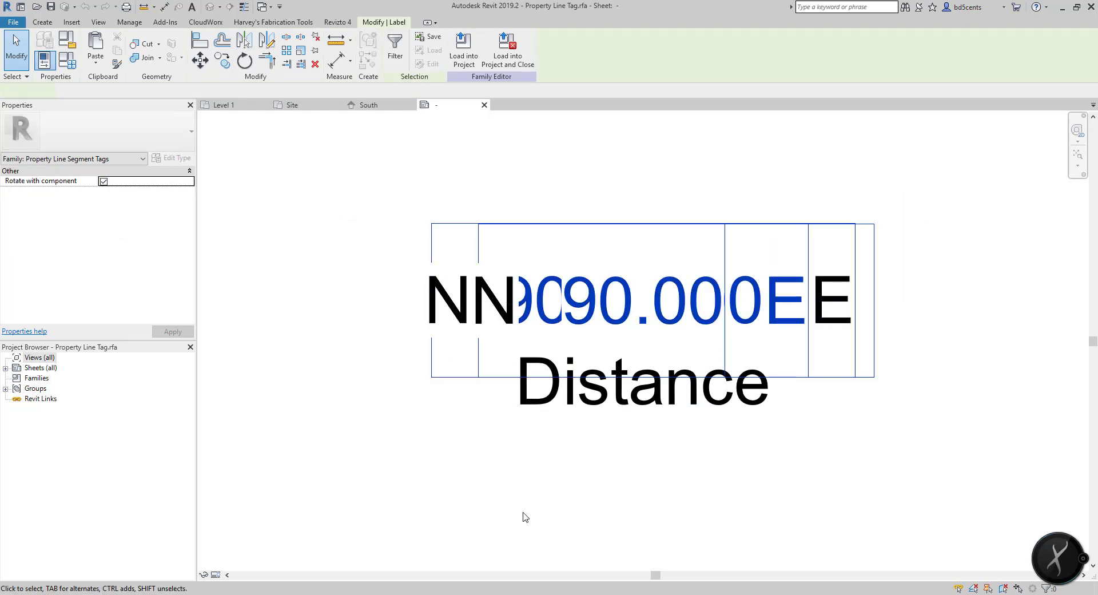
scroll(686, 389, "up", 1)
scroll(426, 257, "down", 2)
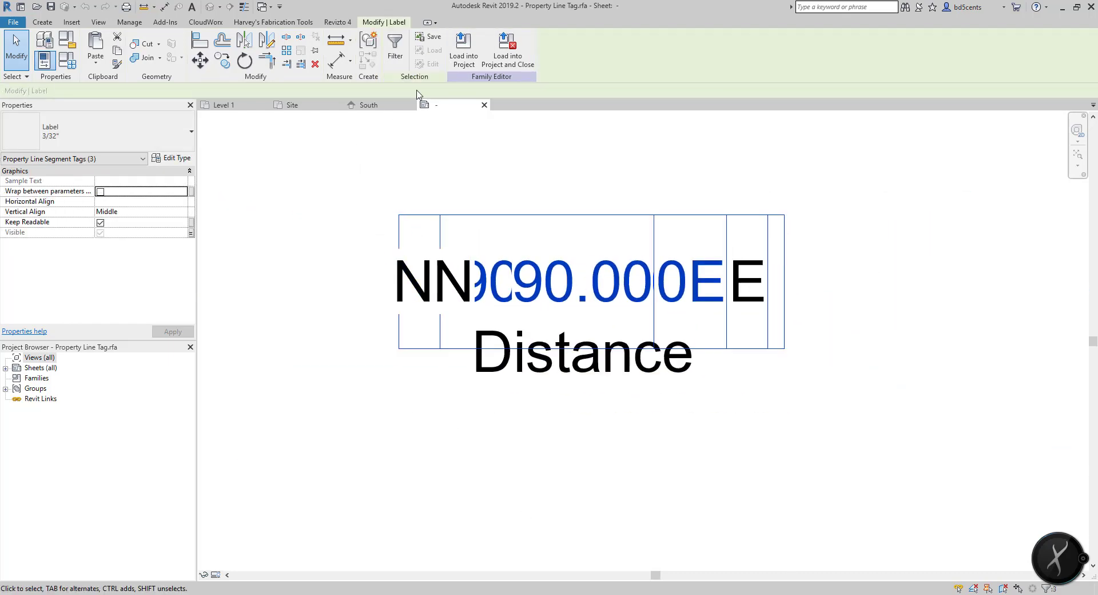
left_click_drag(308, 155, 845, 521)
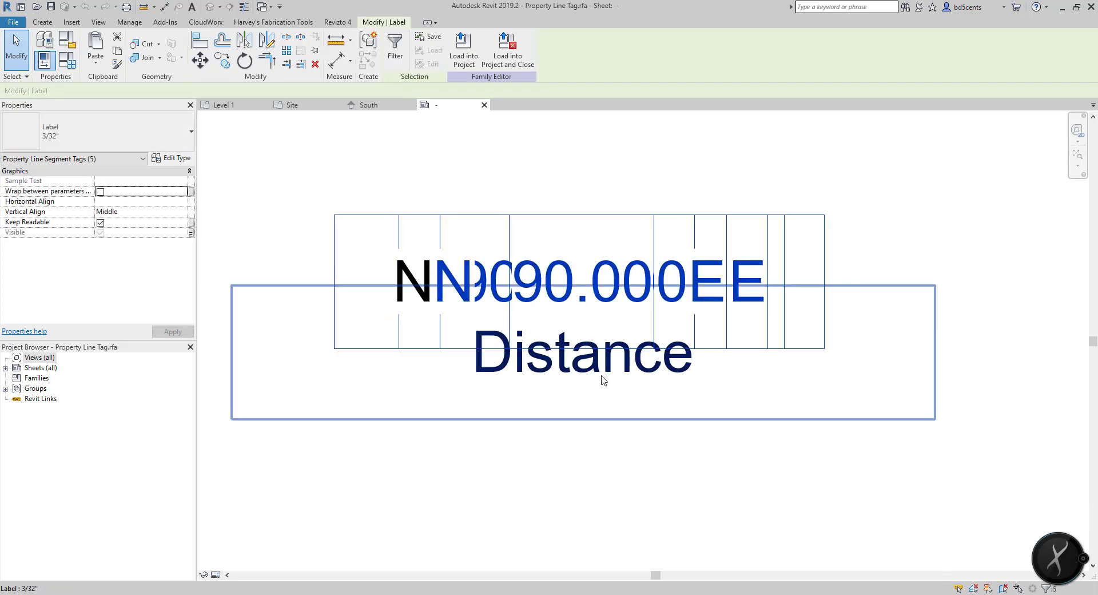
left_click(602, 379, "ctrl")
left_click(394, 57)
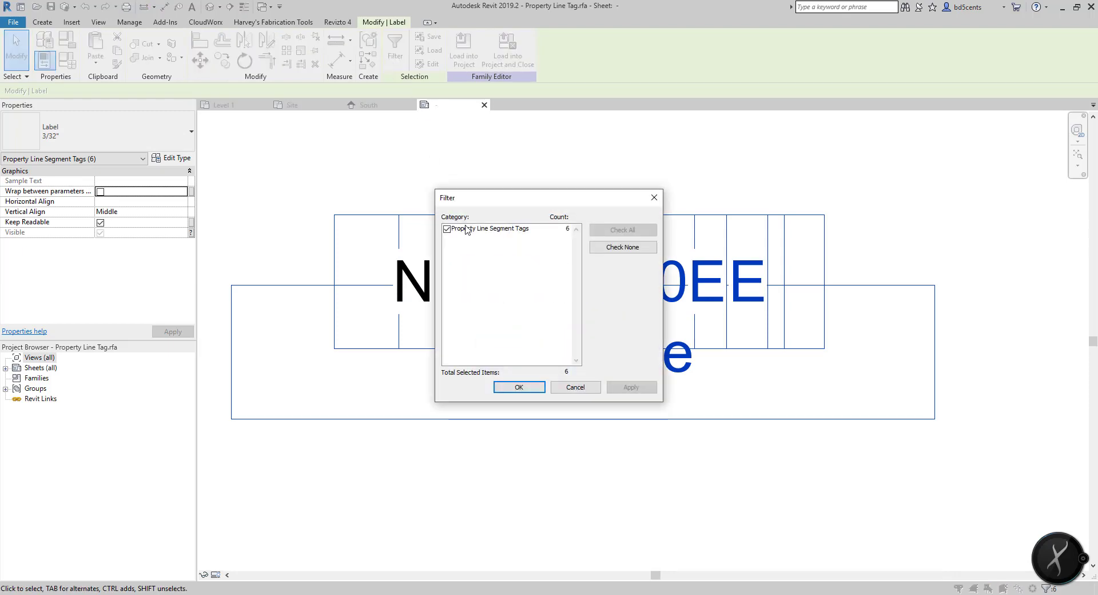
left_click(575, 387)
left_click(482, 165)
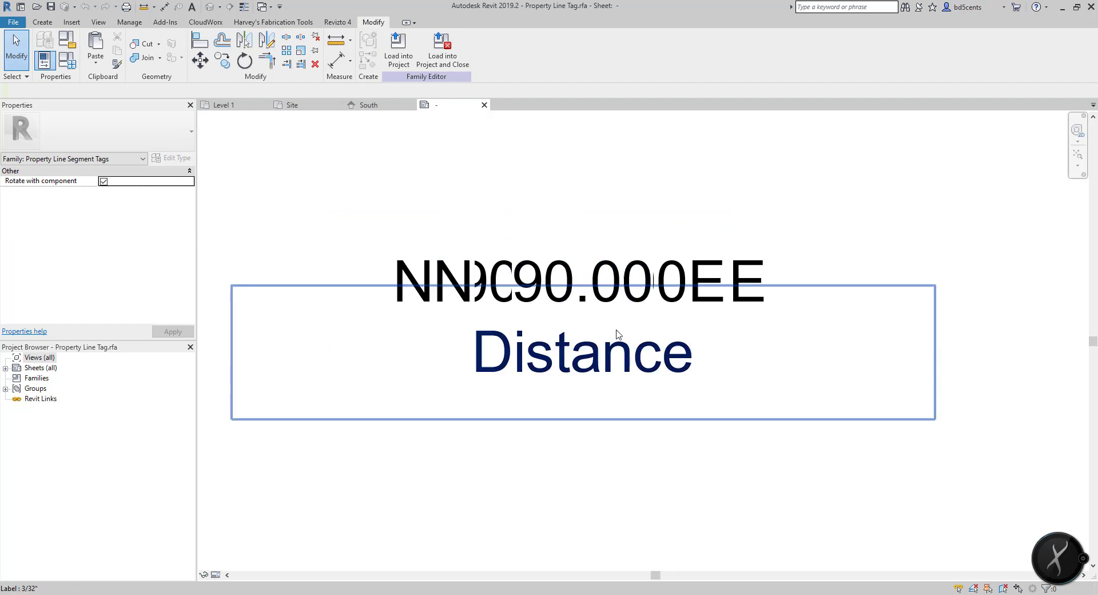
Check the parameter used by the Distance label, then load the property line tag family into the project.
left_click(601, 365)
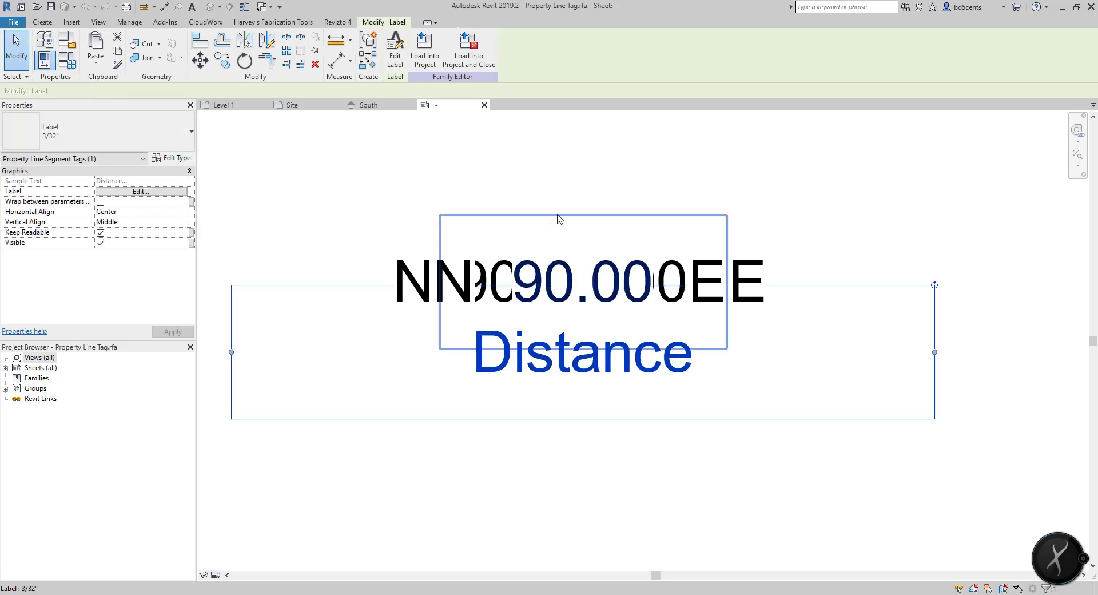
left_click(400, 60)
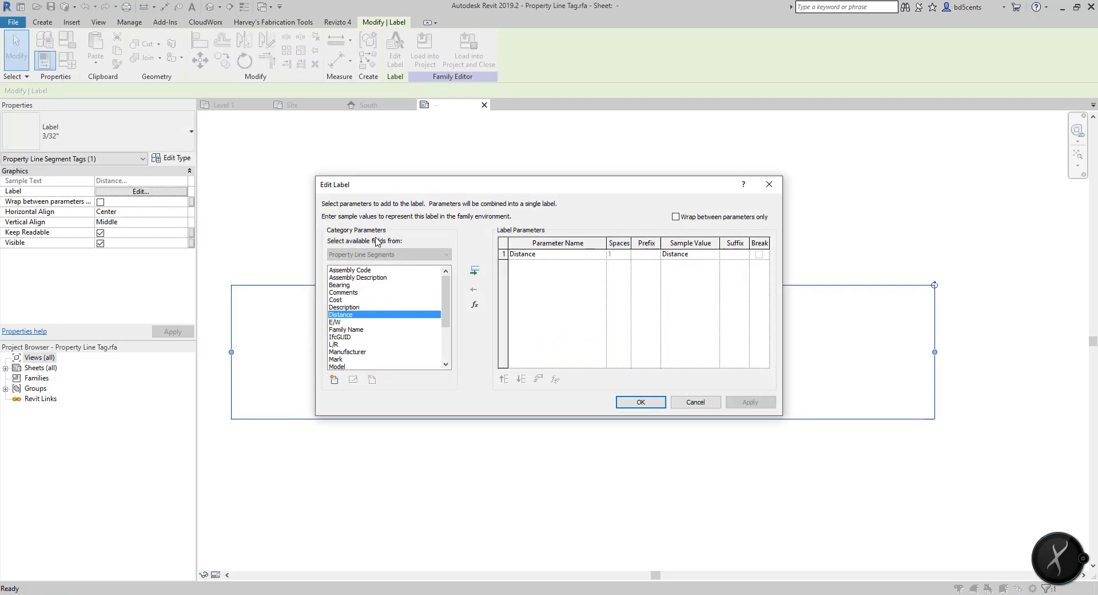
left_click(656, 407)
left_click(424, 52)
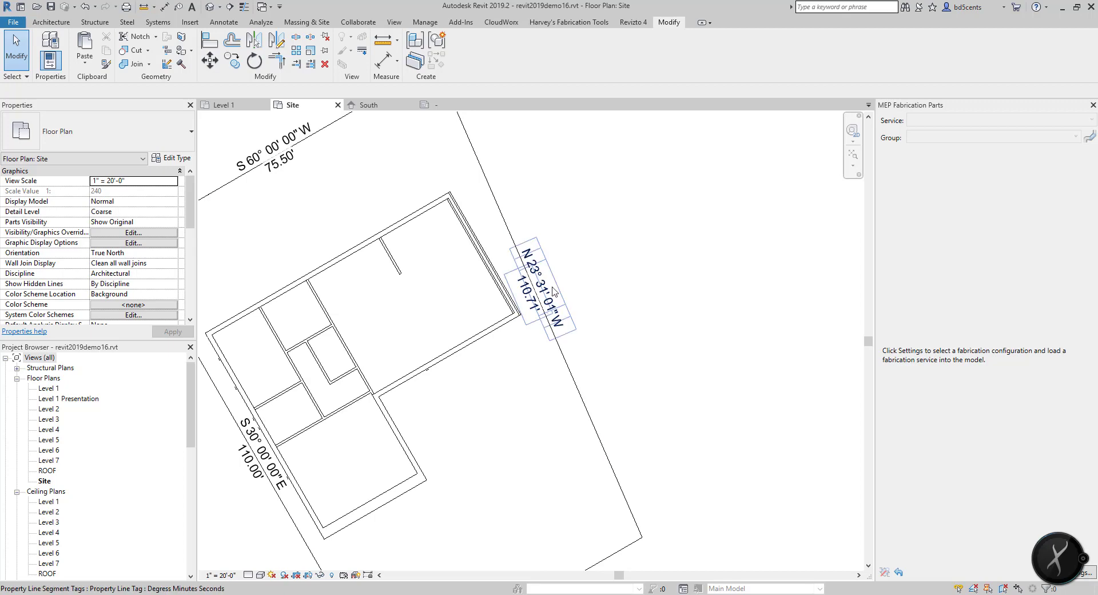
Examine the eastern segment's bearing and distance tag and the property line's properties in the Site plan.
scroll(535, 263, "up", 2)
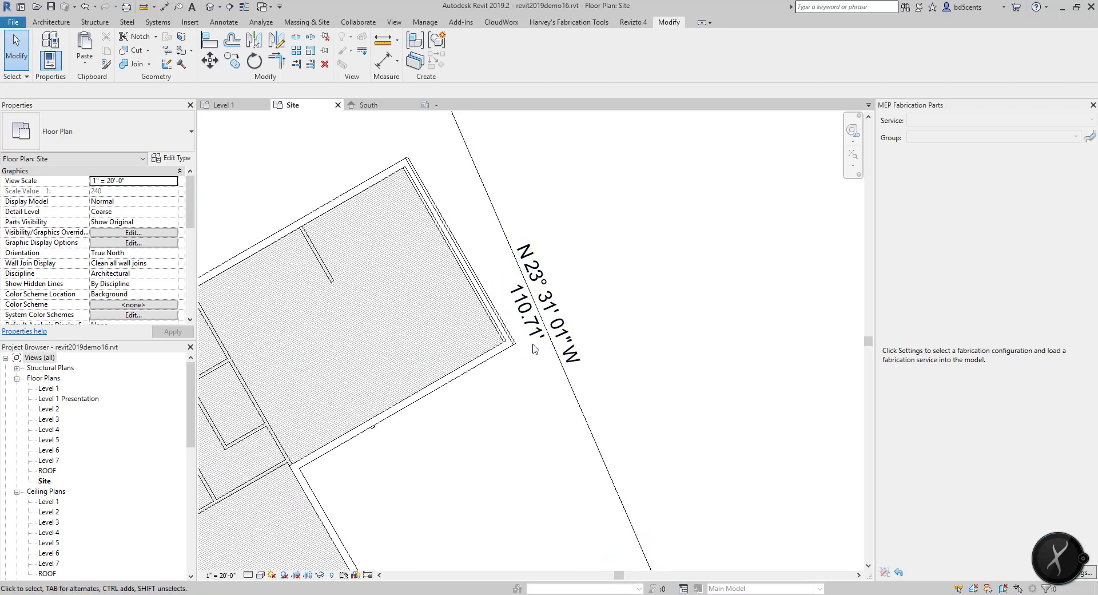
scroll(588, 290, "down", 1)
scroll(588, 290, "up", 1)
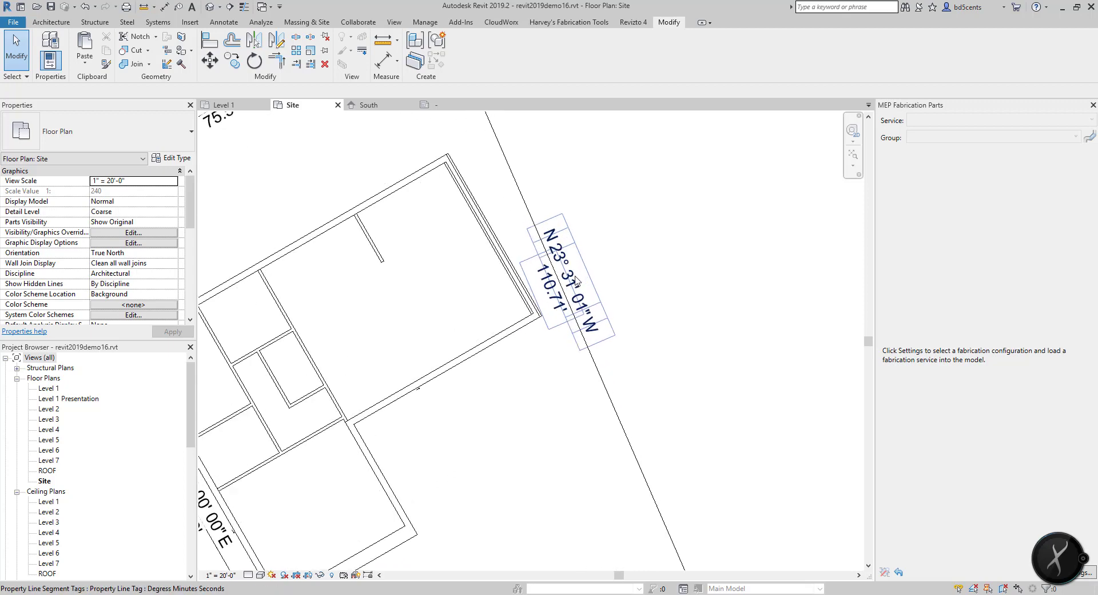
left_click(570, 280)
scroll(590, 246, "down", 1)
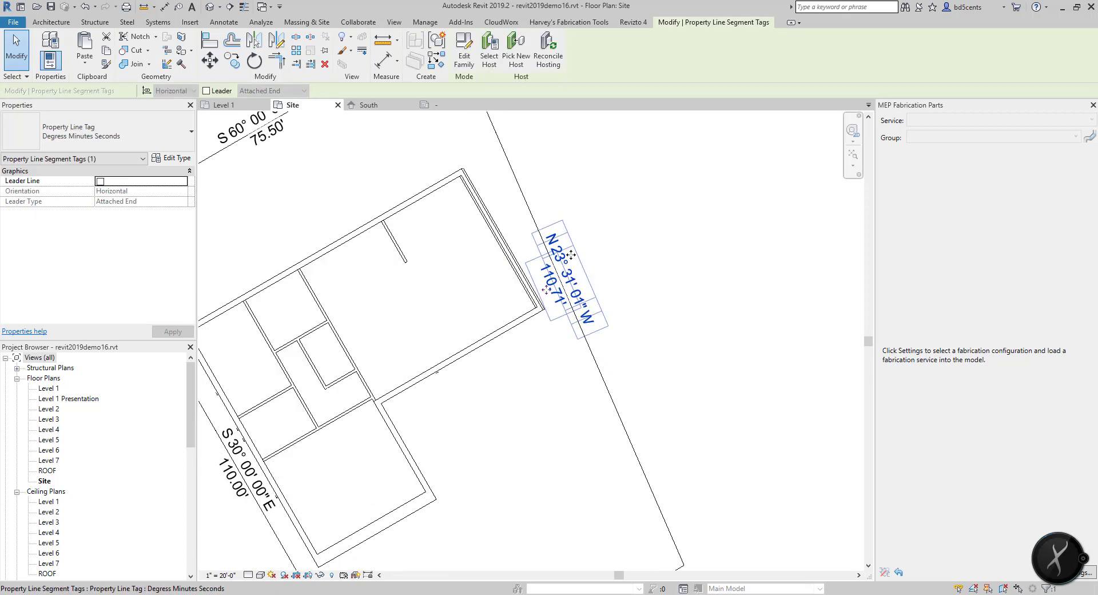
left_click(537, 225)
scroll(537, 225, "down", 3)
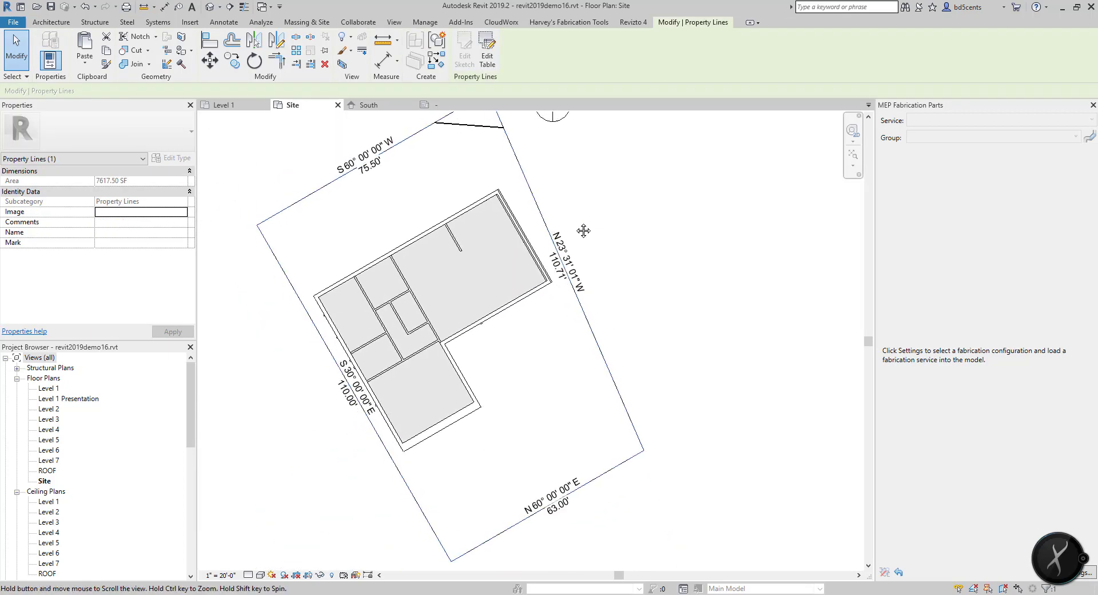
left_click(641, 276)
scroll(622, 277, "up", 2)
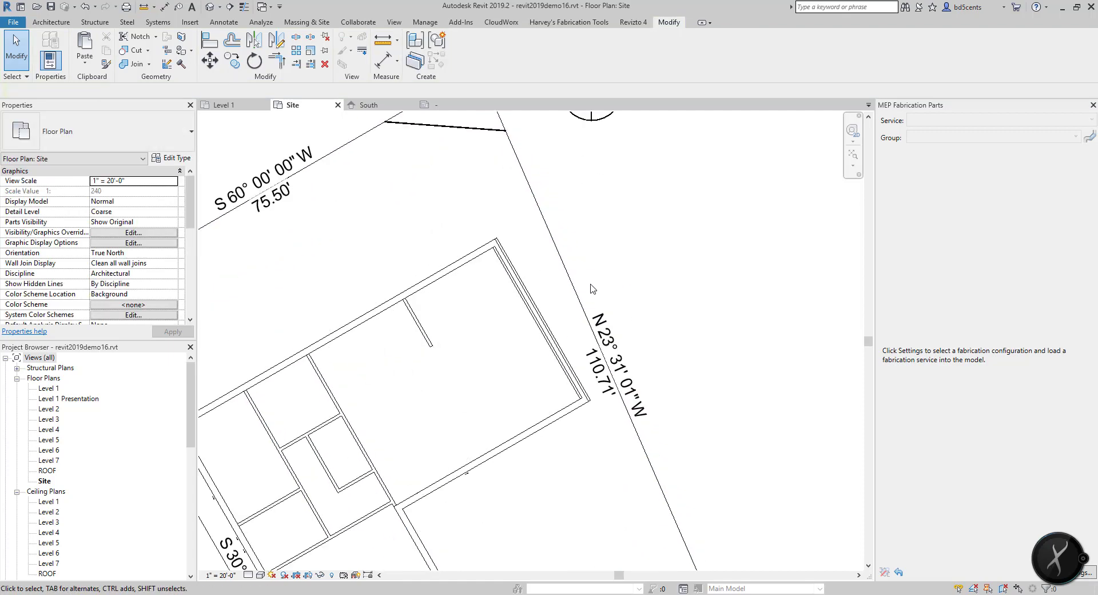
left_click(577, 289)
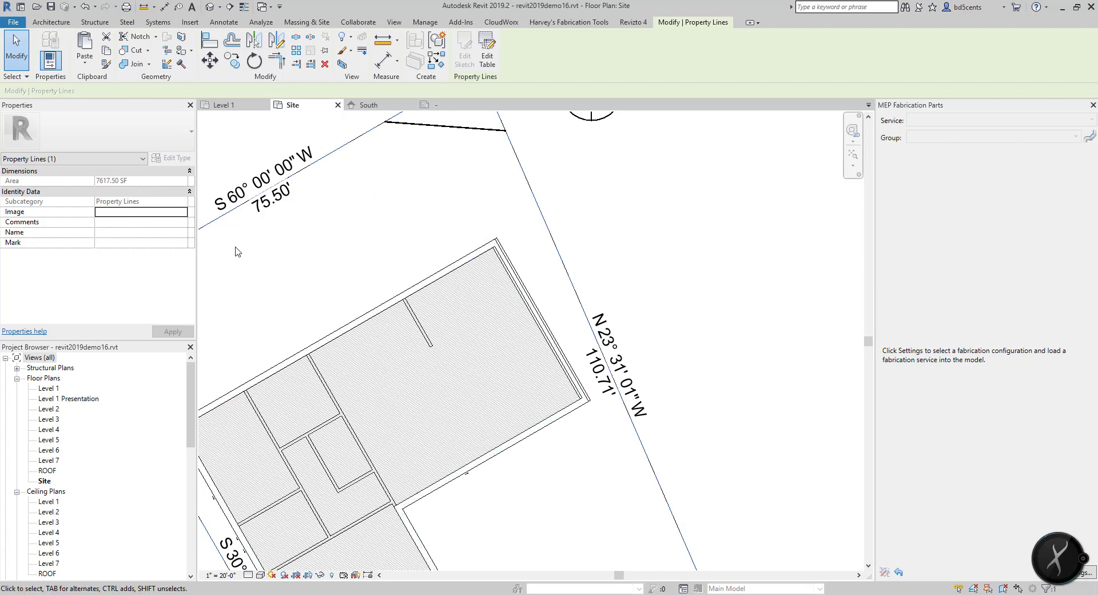
scroll(400, 146, "down", 2)
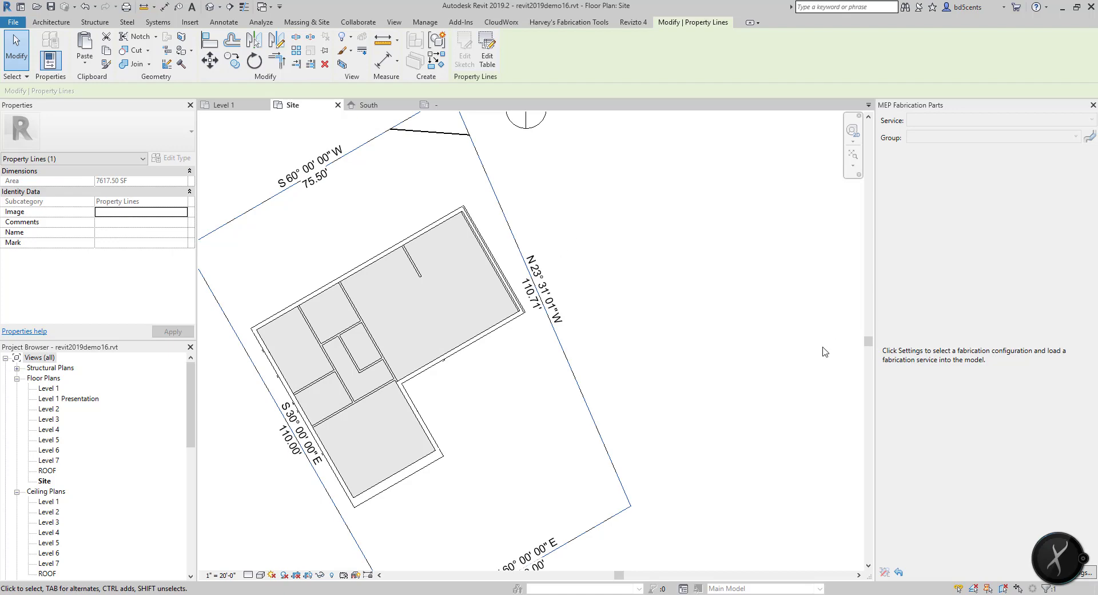
left_click(734, 339)
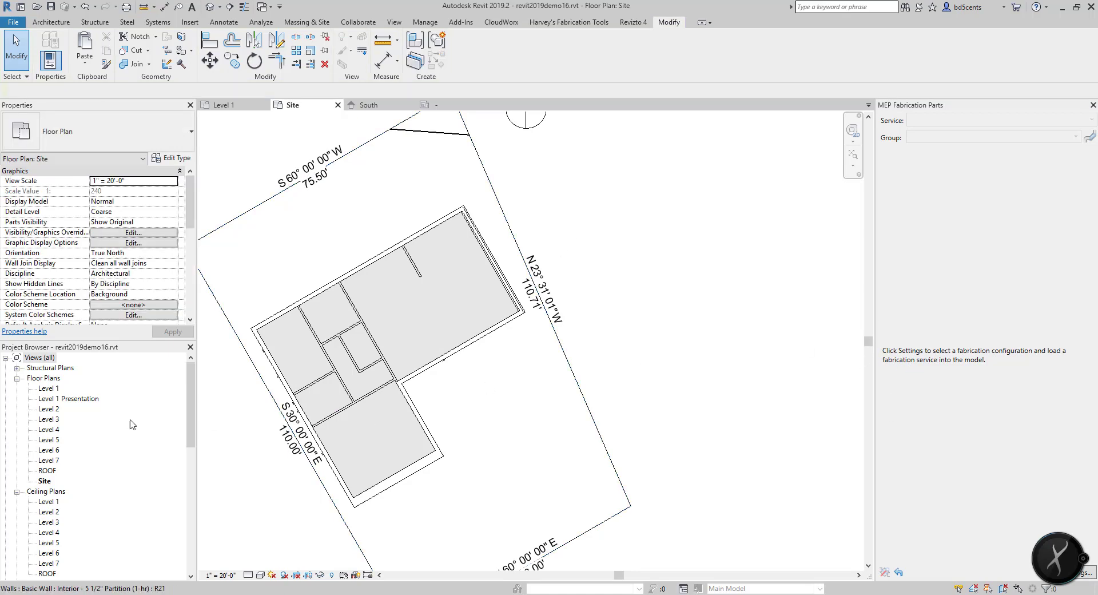
Open the Level 1 floor plan and open the entry door's tag family for editing.
left_click(50, 389)
double_click(50, 388)
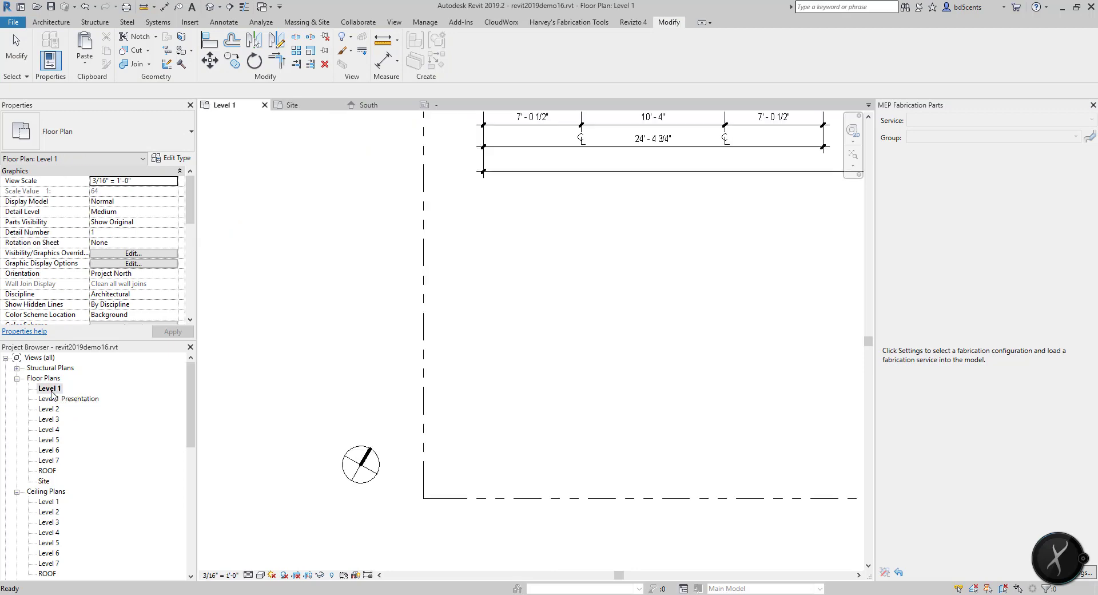
scroll(399, 451, "down", 2)
scroll(355, 208, "up", 6)
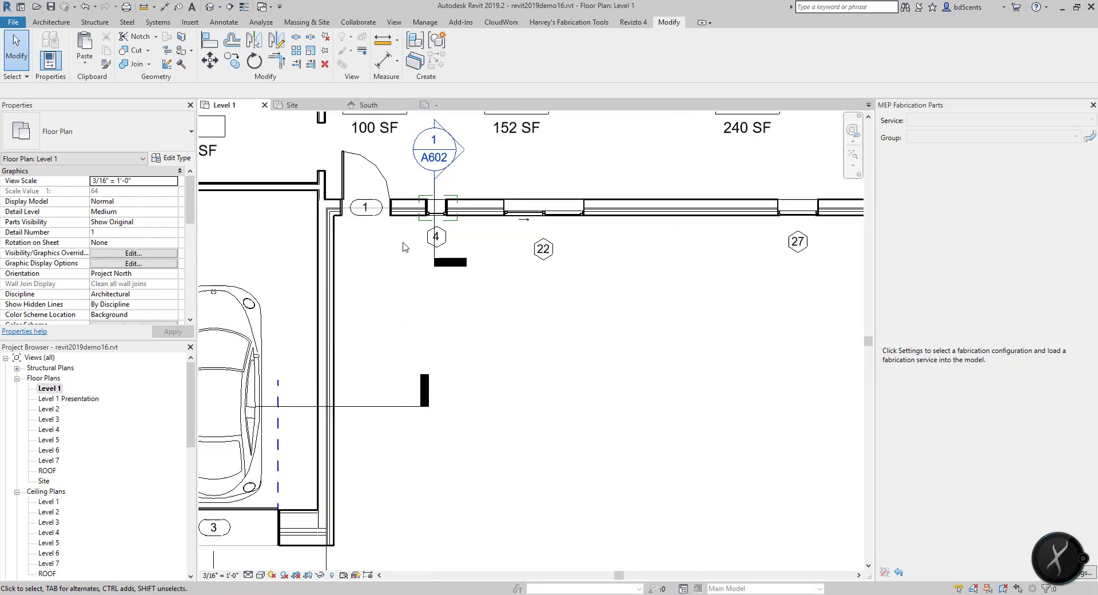
left_click(359, 210)
left_click(454, 56)
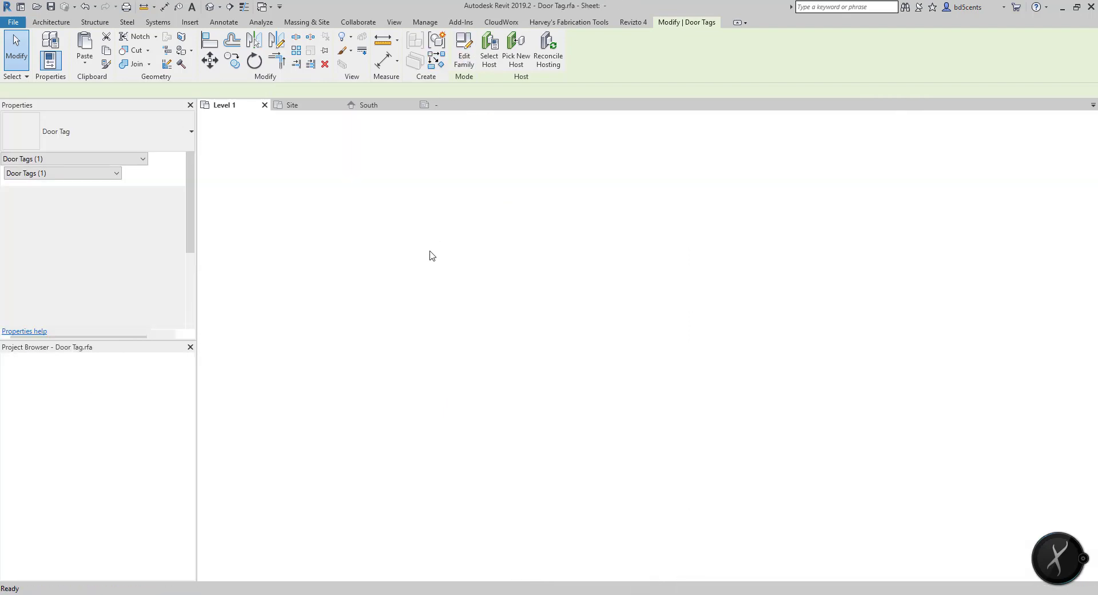
Check the parameter used by the door tag's 101 label, then load the door tag family into the project.
left_click(536, 286)
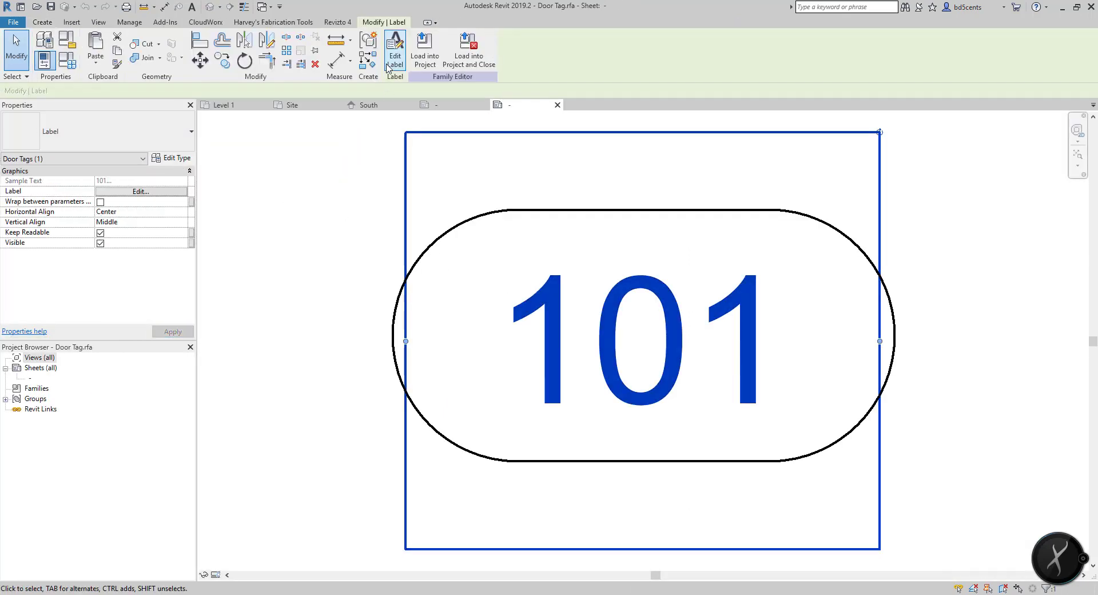
left_click(388, 67)
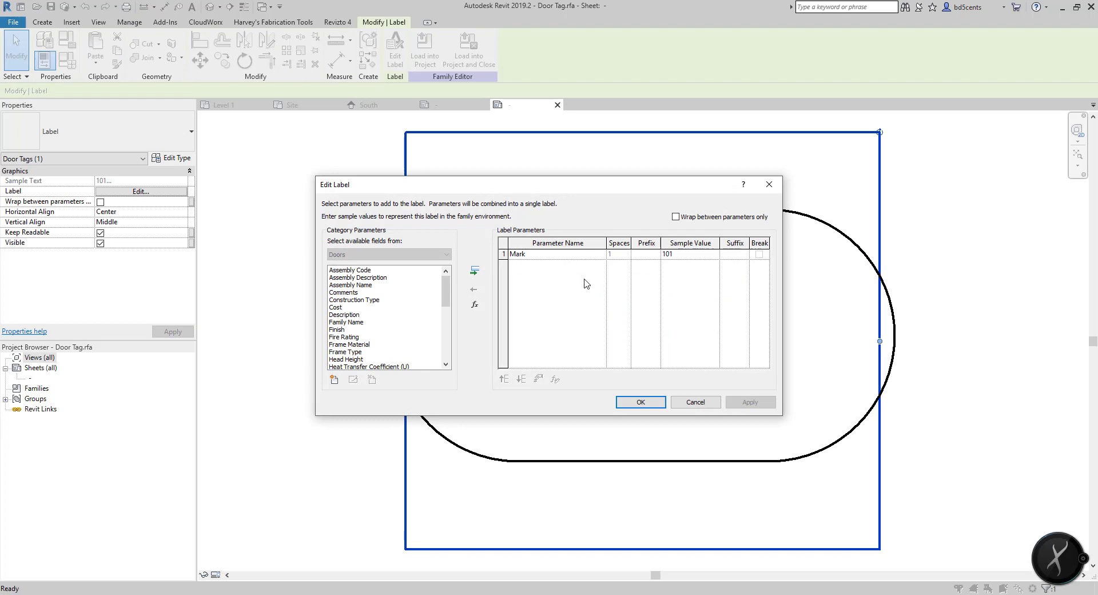
left_click(641, 402)
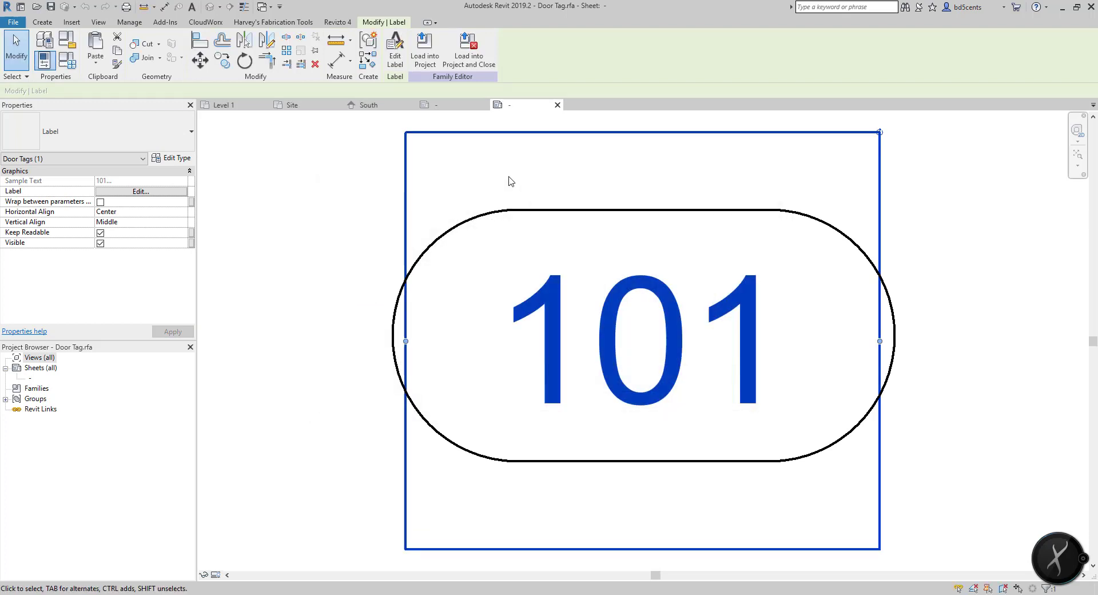
left_click(423, 59)
left_click(530, 390)
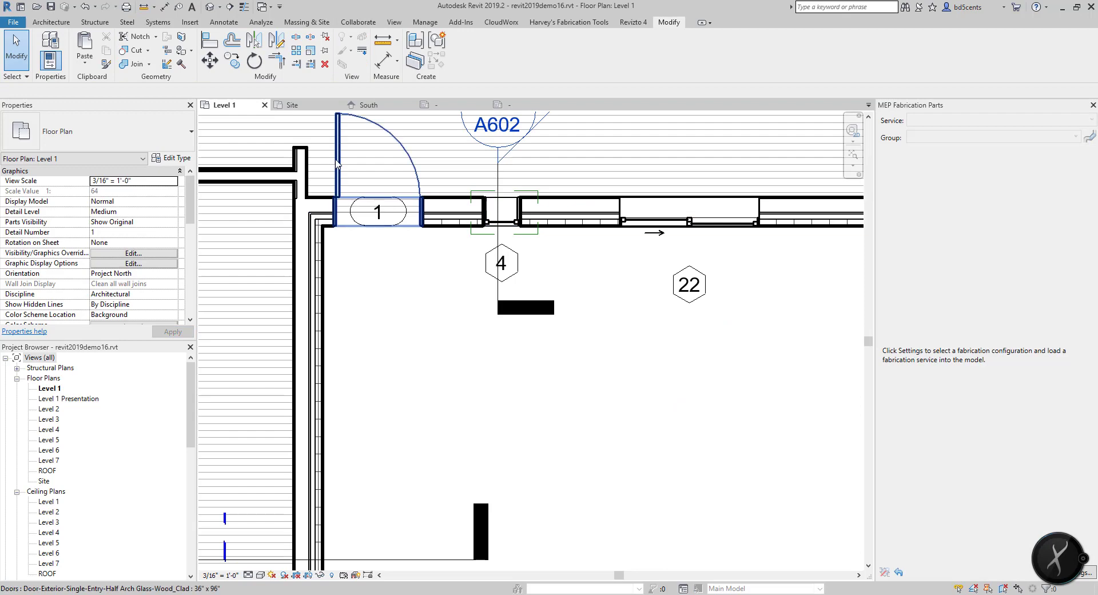
Set the Mark of the exterior entry door to 5.
left_click(336, 163)
scroll(104, 221, "down", 3)
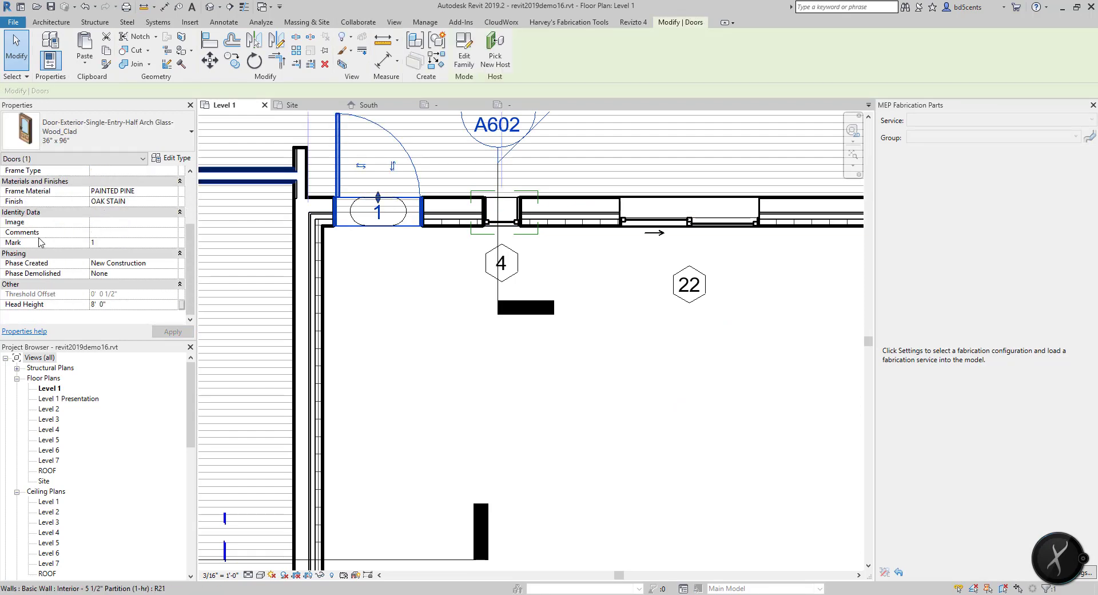
left_click(124, 240)
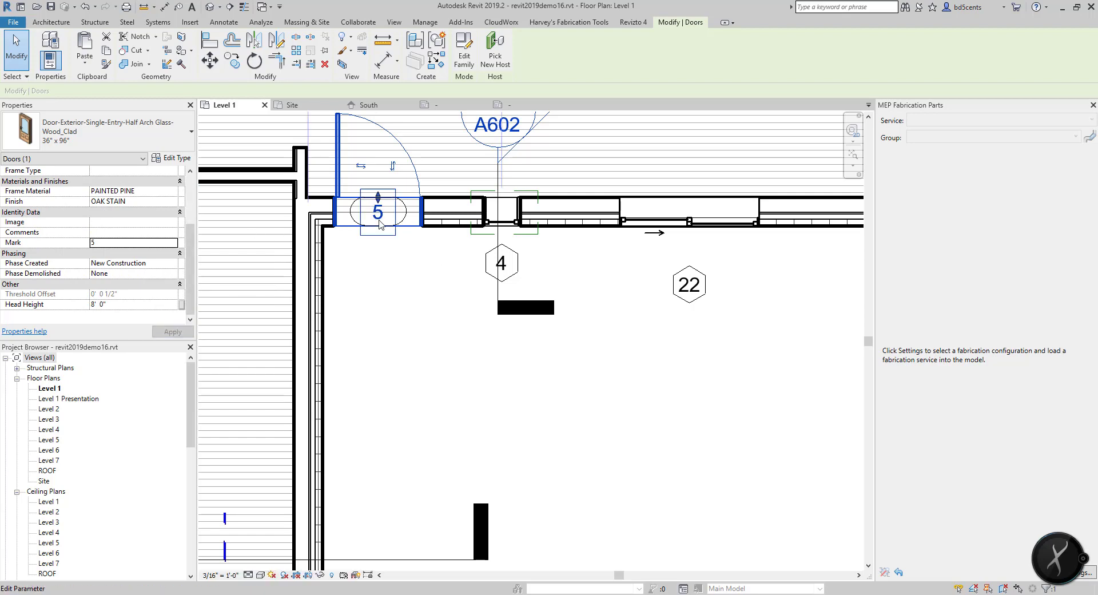
Change the exterior entry door's Mark back to 1.
left_click(124, 243)
type("1")
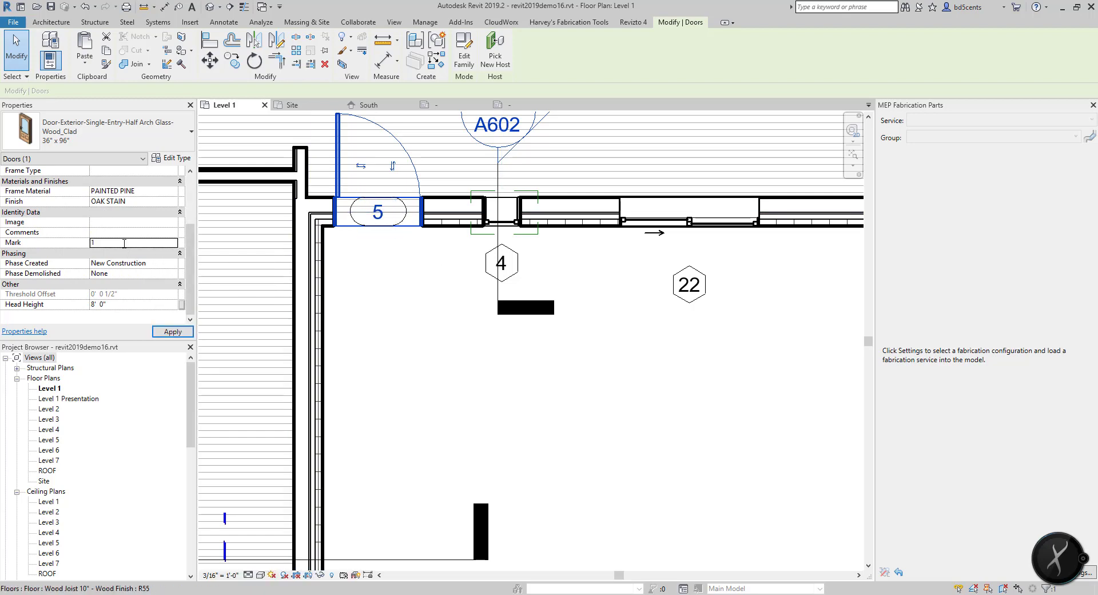
scroll(389, 240, "down", 5)
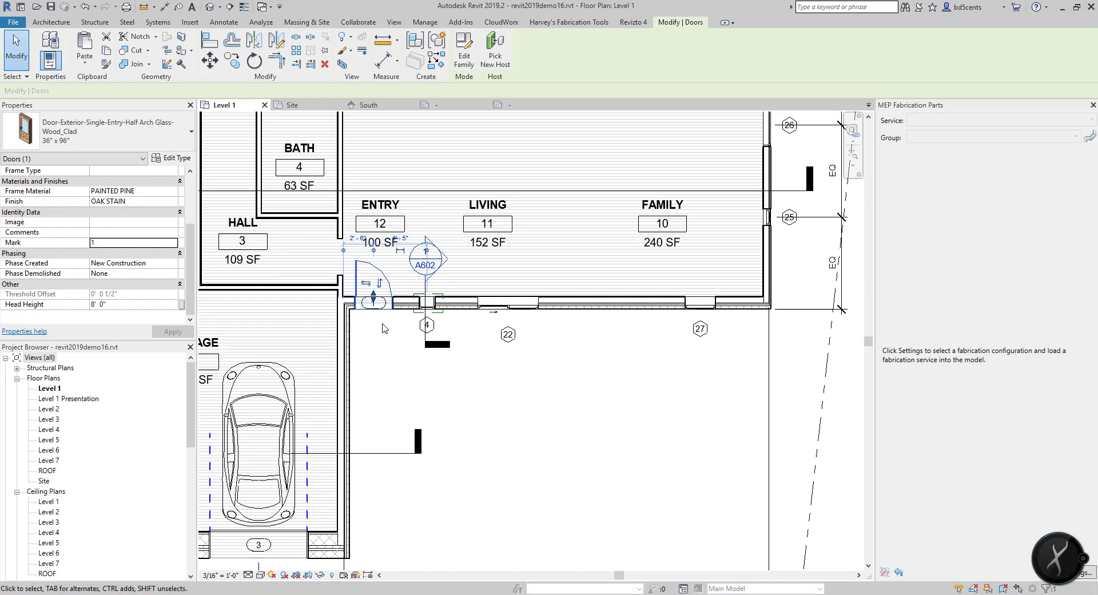
Use Create Similar on the exterior entry door to place another tagged door in the bath wall facing the dining area.
scroll(384, 330, "up", 1)
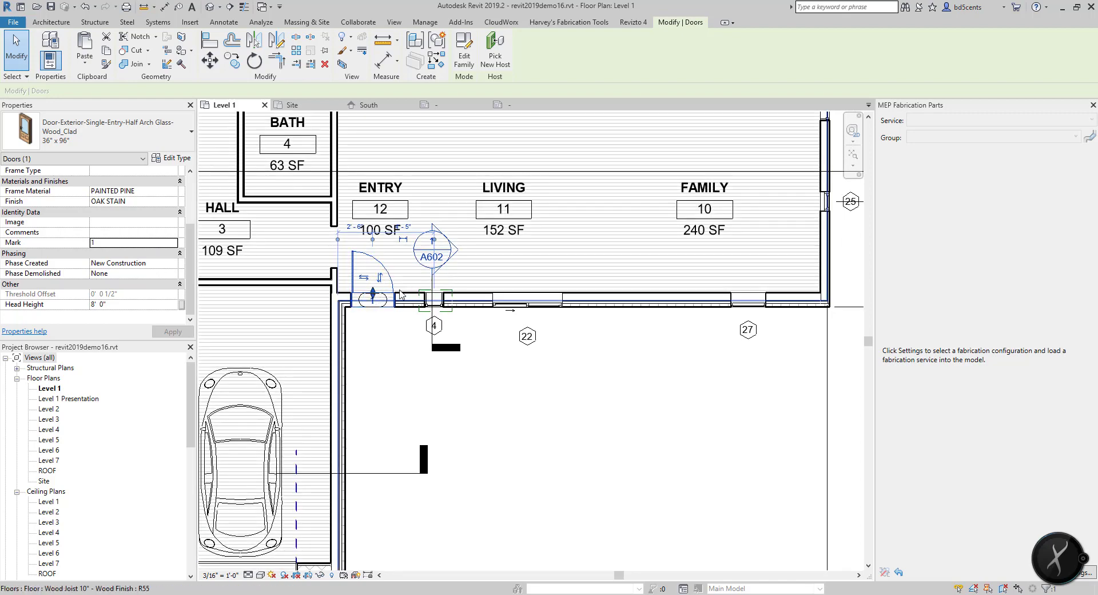
scroll(403, 294, "down", 3)
scroll(452, 371, "up", 3)
scroll(458, 381, "down", 2)
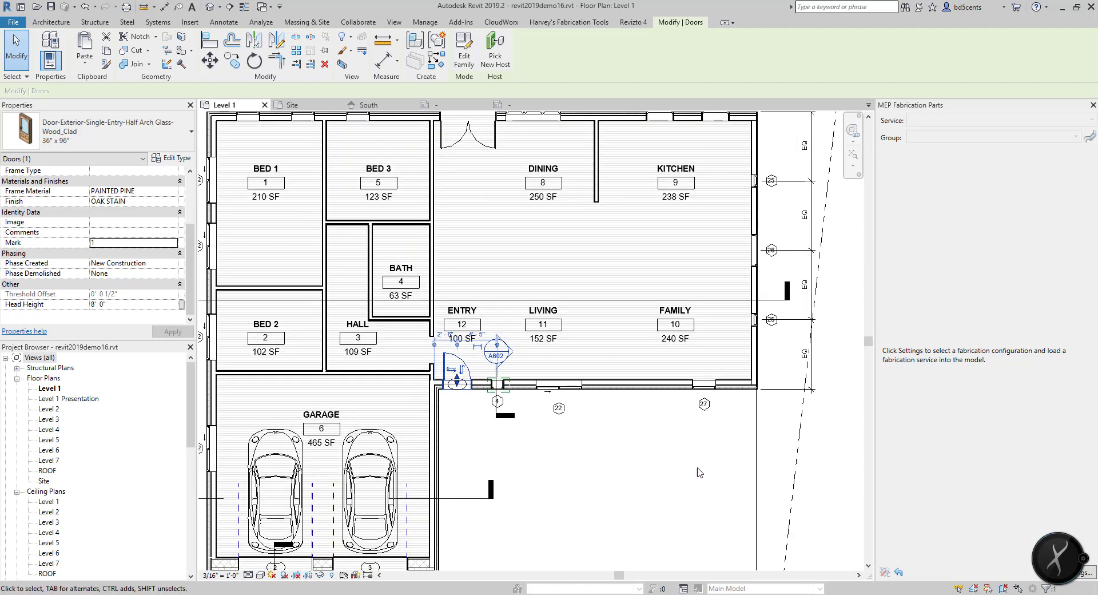
scroll(495, 407, "up", 2)
middle_click_drag(468, 418, 469, 449)
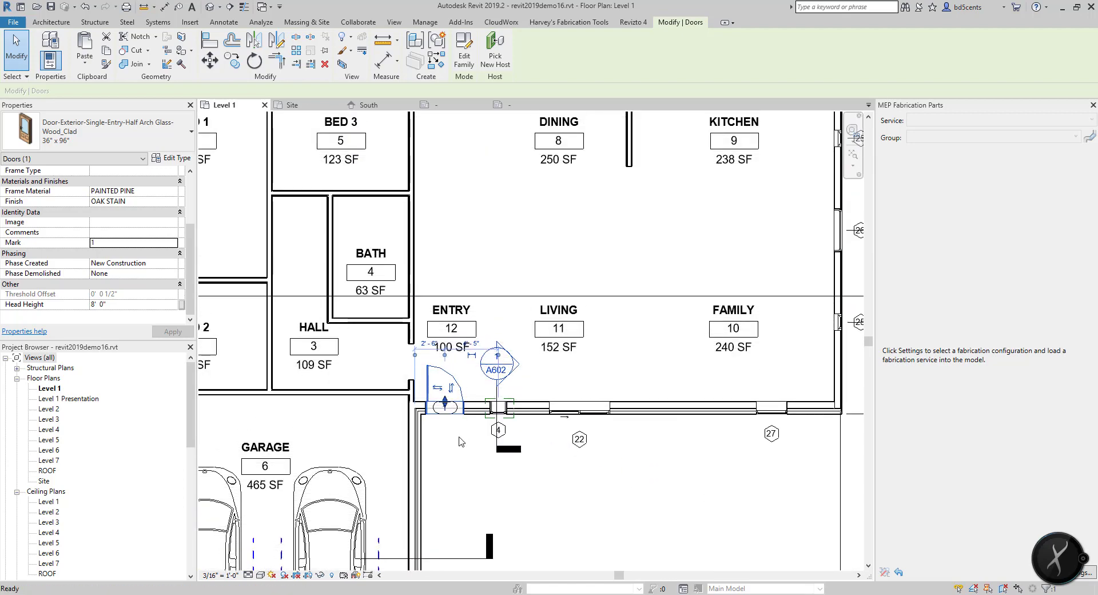
scroll(449, 396, "up", 1)
right_click(455, 379)
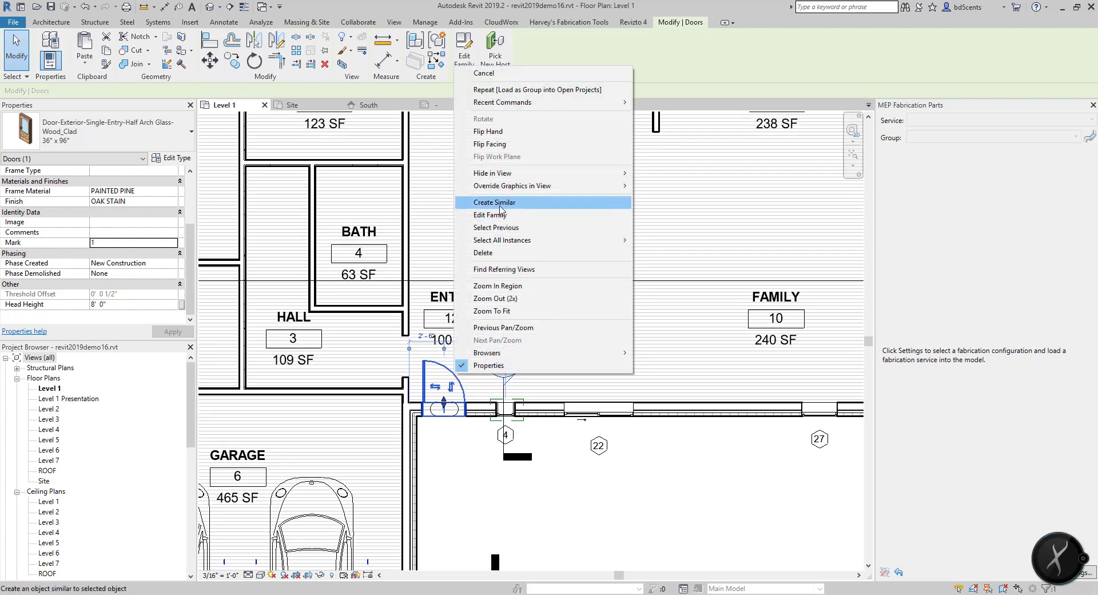
left_click(481, 203)
scroll(399, 195, "up", 2)
left_click(400, 196)
key("Escape")
key("Escape")
left_click(399, 195)
key("Escape")
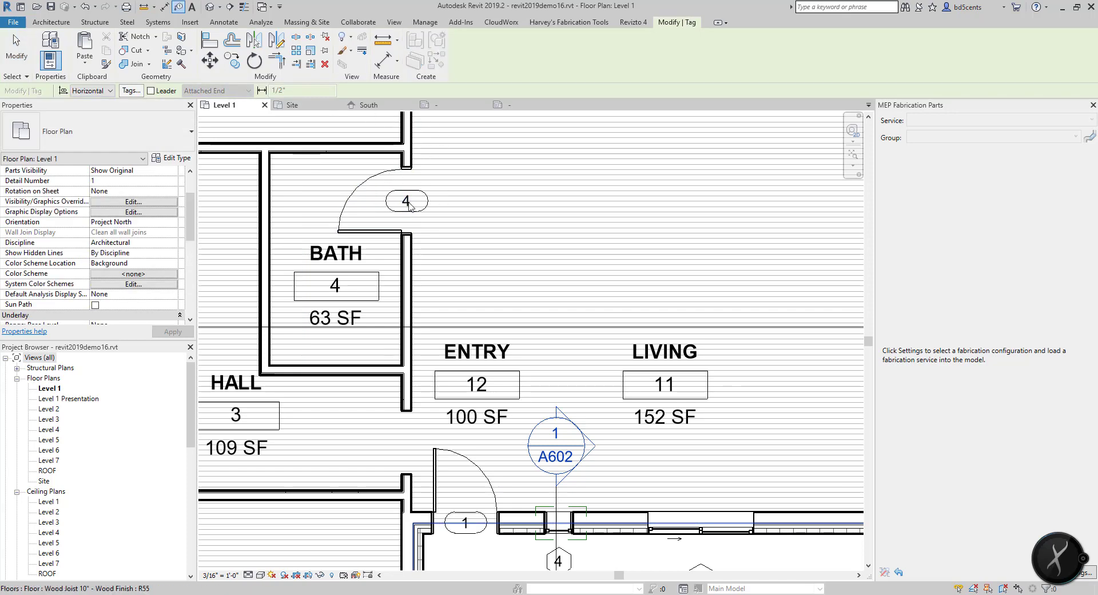
left_click(351, 194)
key("Escape")
Place another similar tagged door in the bath wall facing the hall, swinging into the bath.
scroll(343, 235, "down", 1)
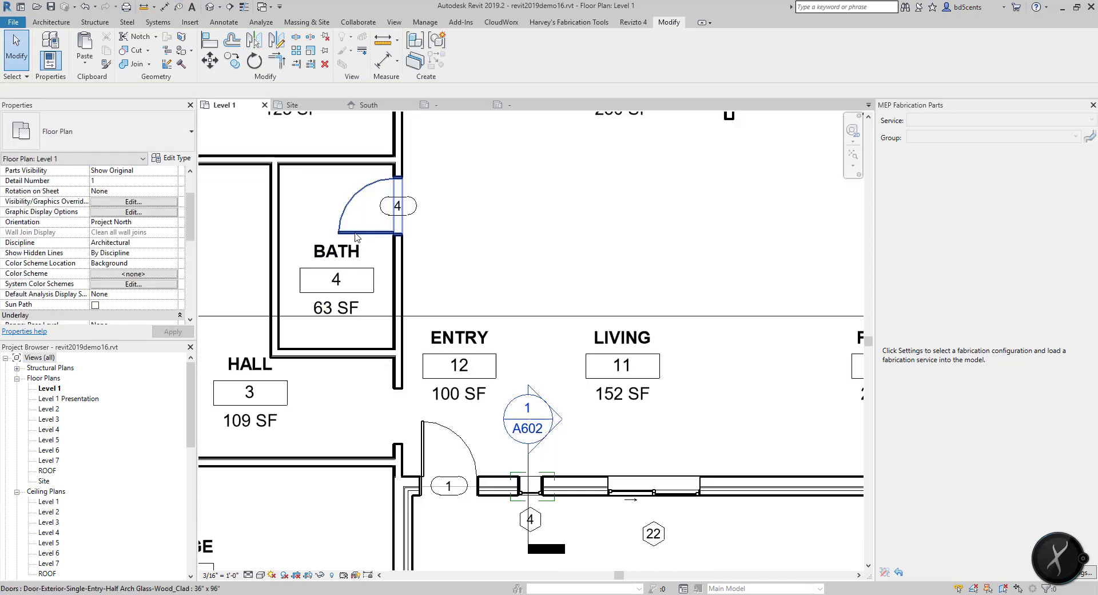
right_click(371, 186)
left_click(410, 322)
scroll(314, 231, "down", 1)
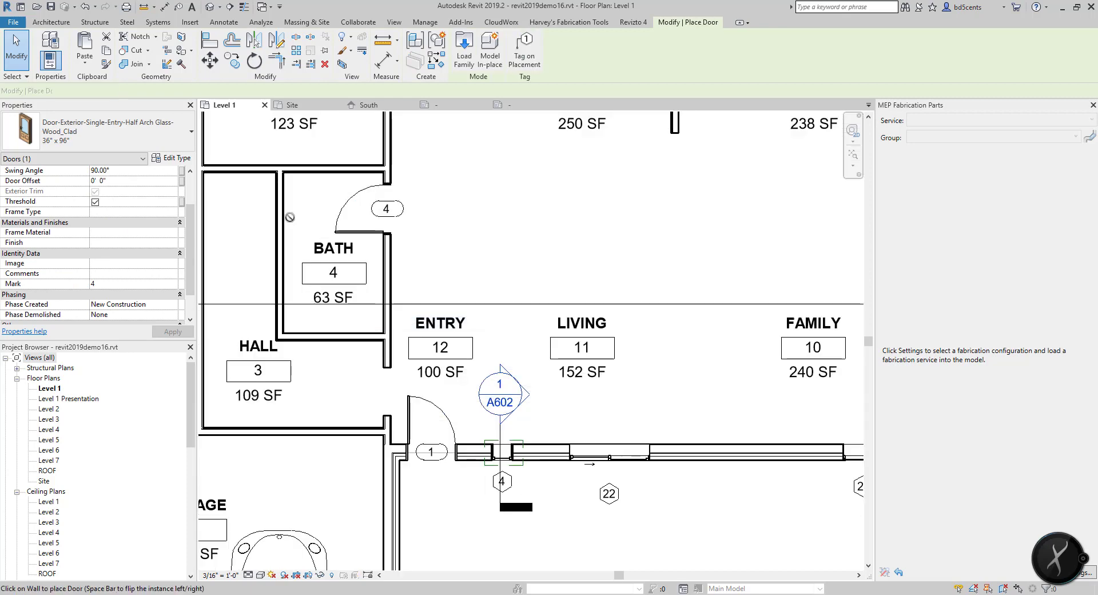
left_click(285, 201)
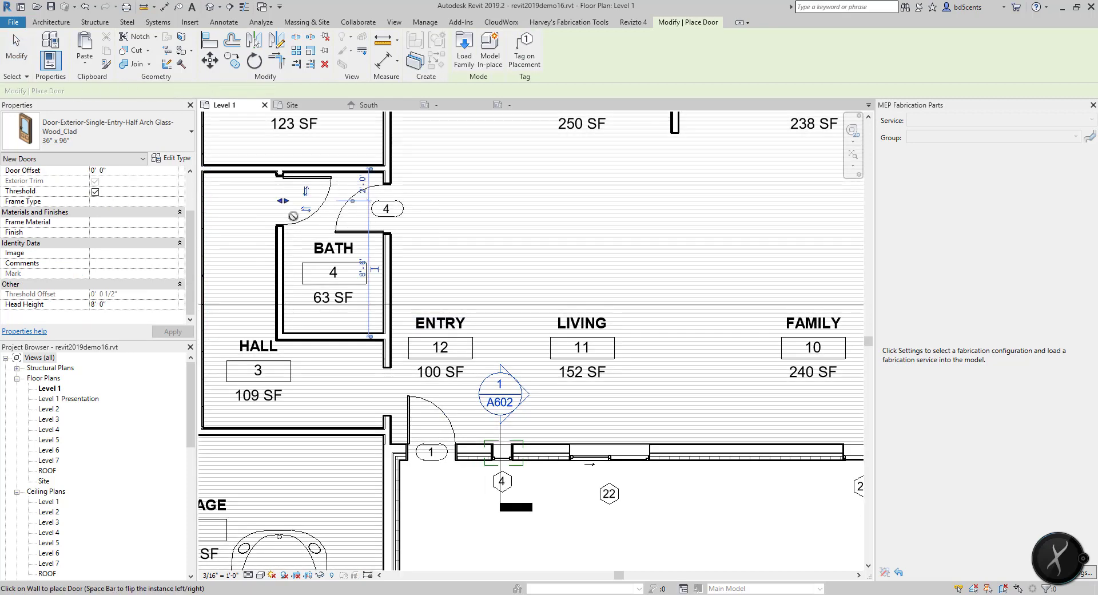
key("Escape")
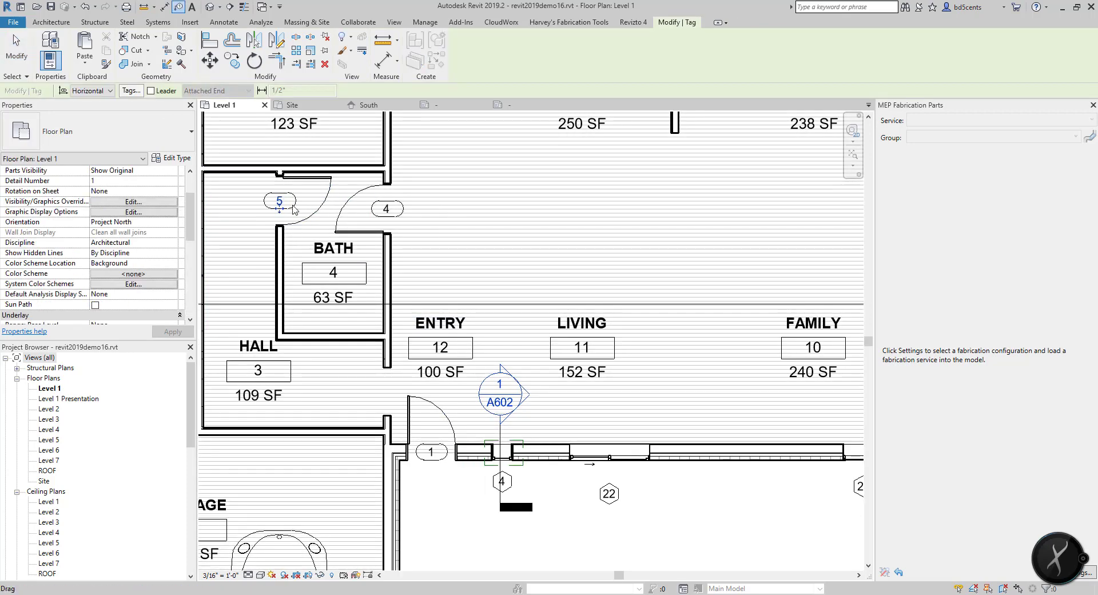
key("Escape")
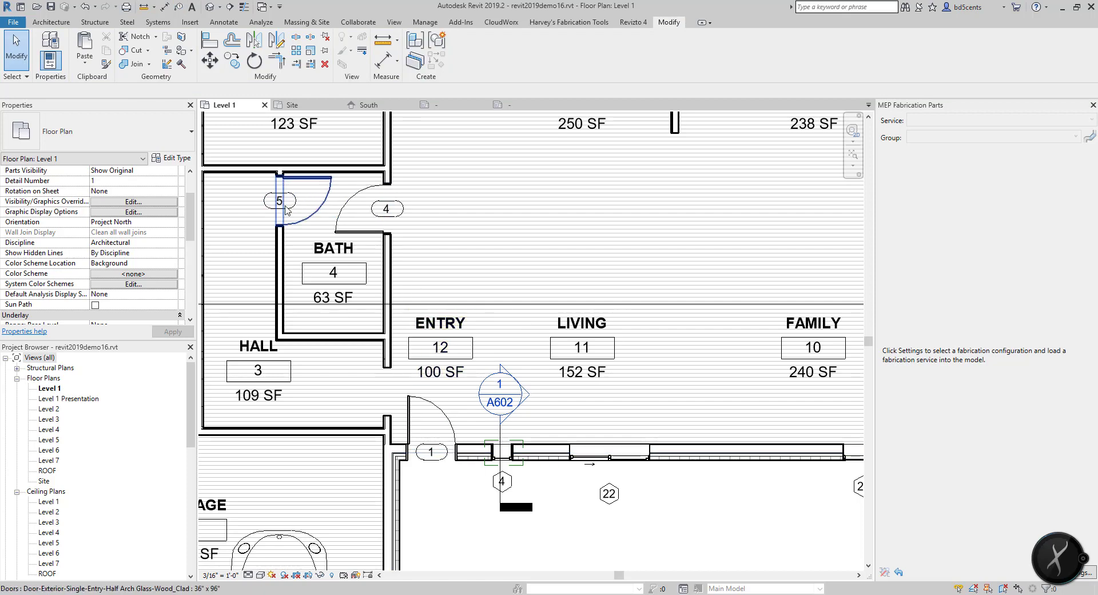
Open the tag family of the small window beside the entry door for editing.
scroll(359, 254, "down", 2)
scroll(359, 254, "up", 1)
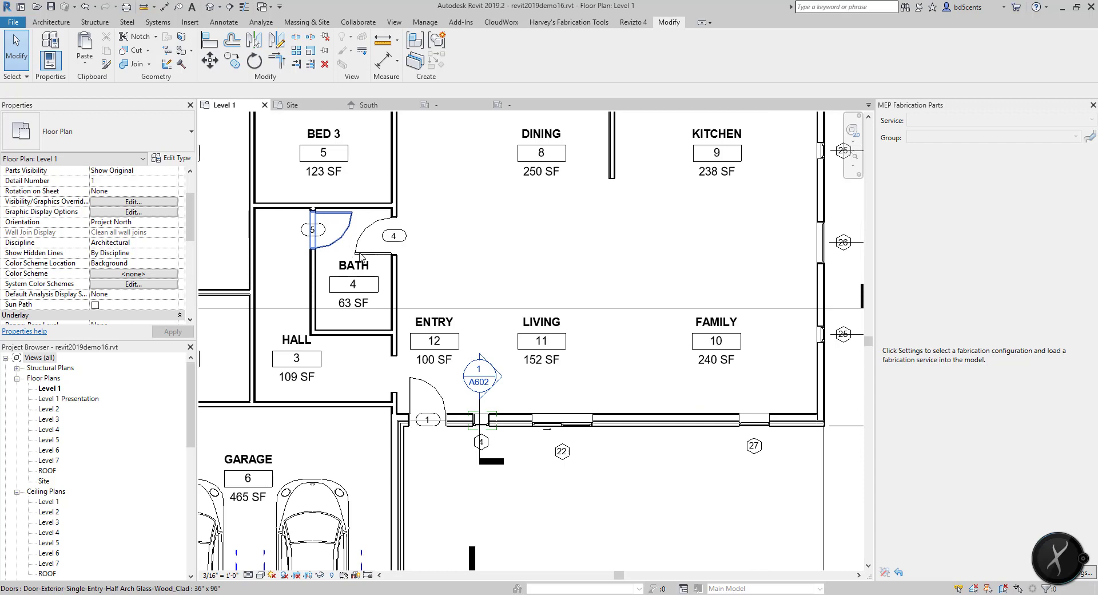
scroll(572, 389, "up", 5)
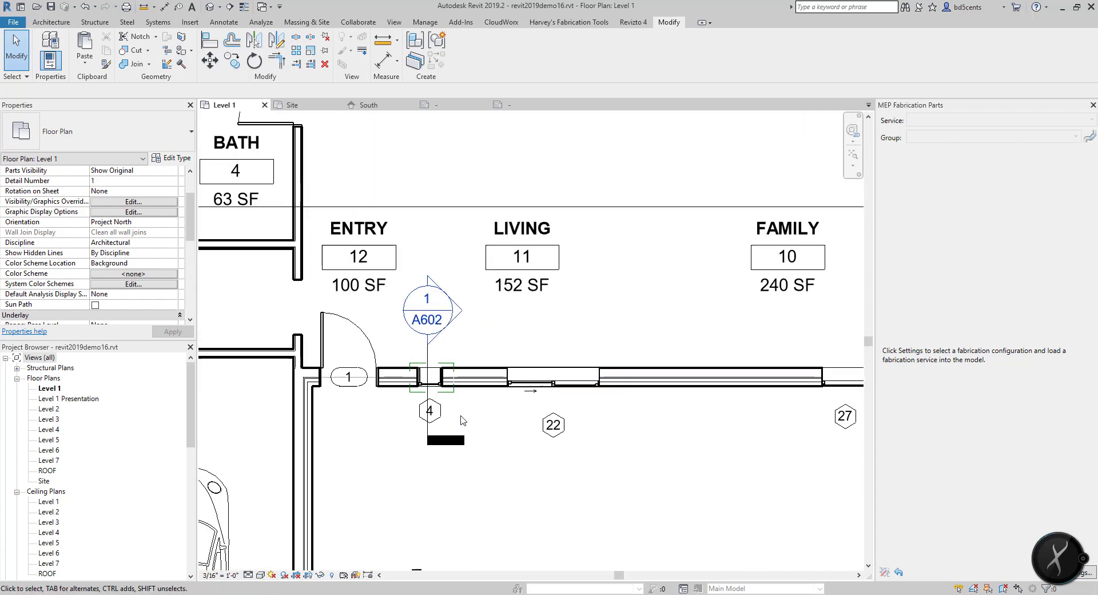
scroll(424, 406, "down", 2)
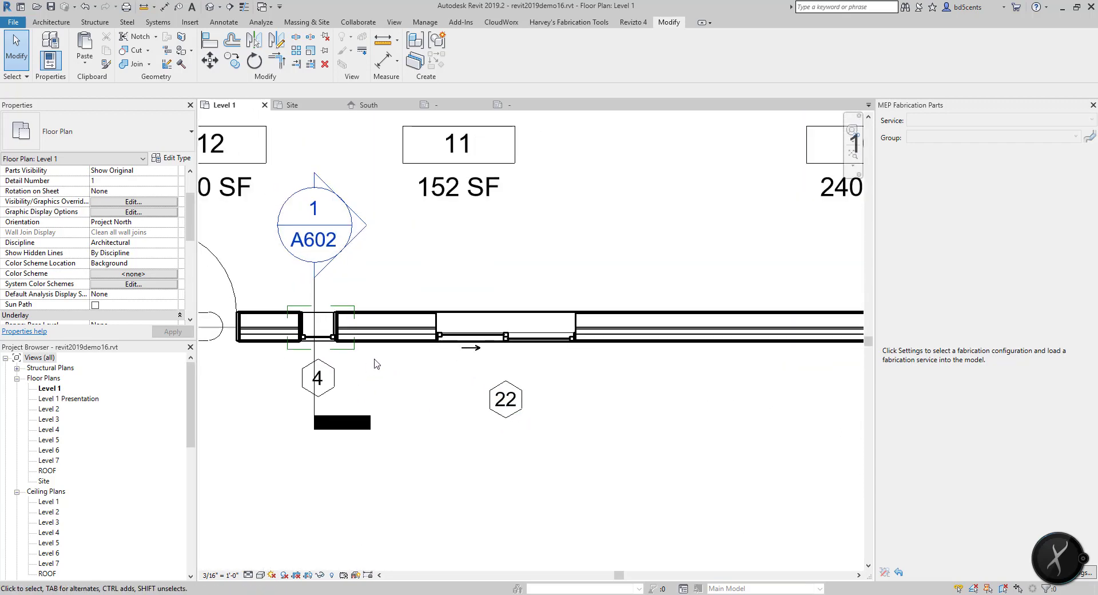
scroll(408, 410, "up", 3)
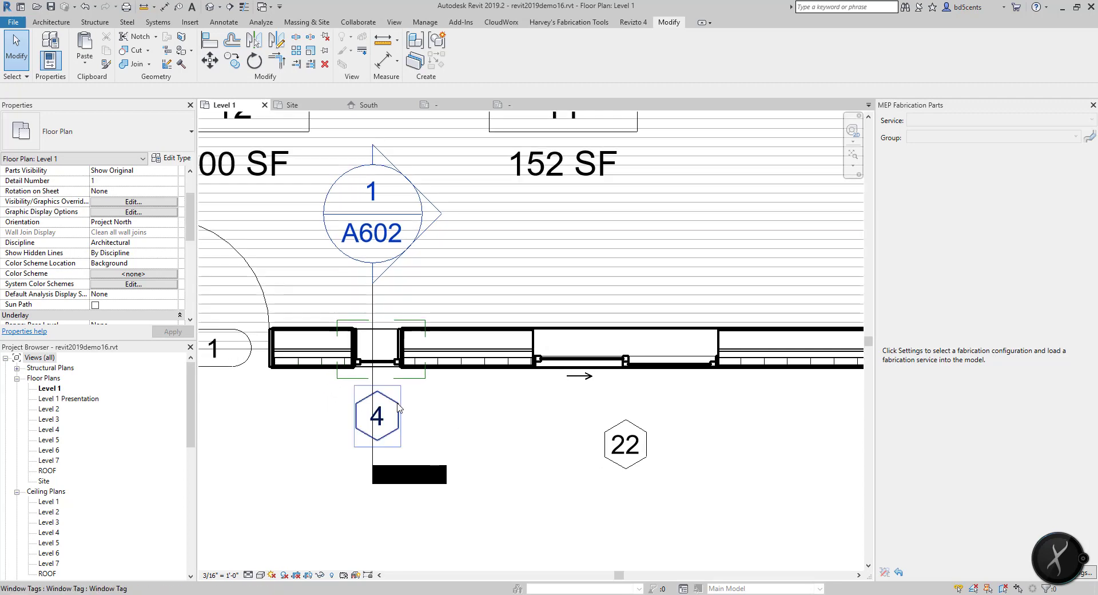
left_click(395, 415)
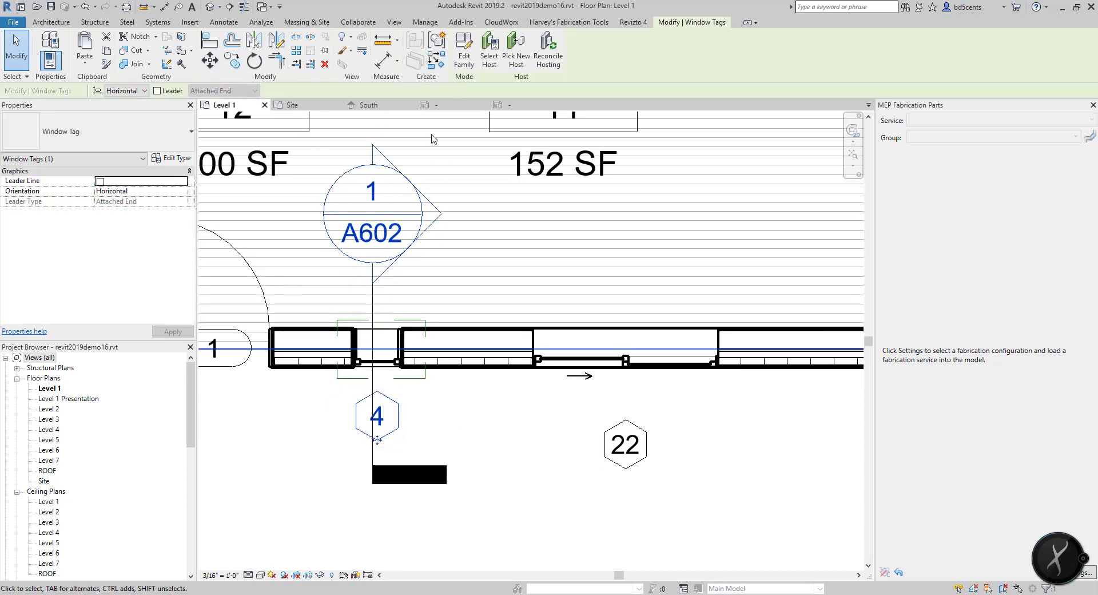
left_click(465, 64)
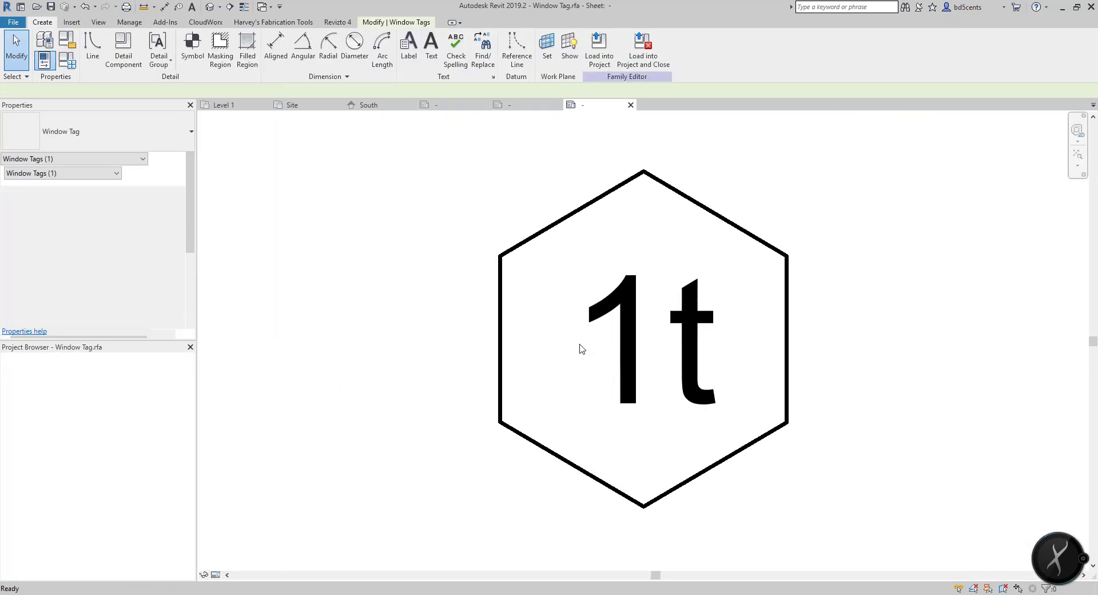
Check the parameter used by the window tag's label, then load the window tag family into revit2019demo16.rvt.
left_click(561, 325)
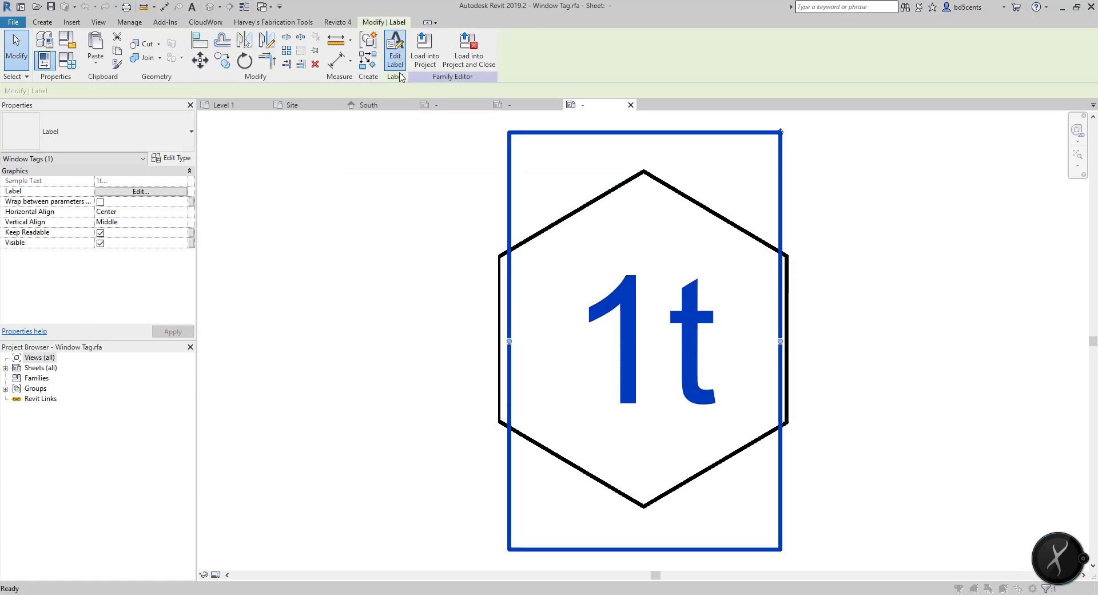
left_click(395, 59)
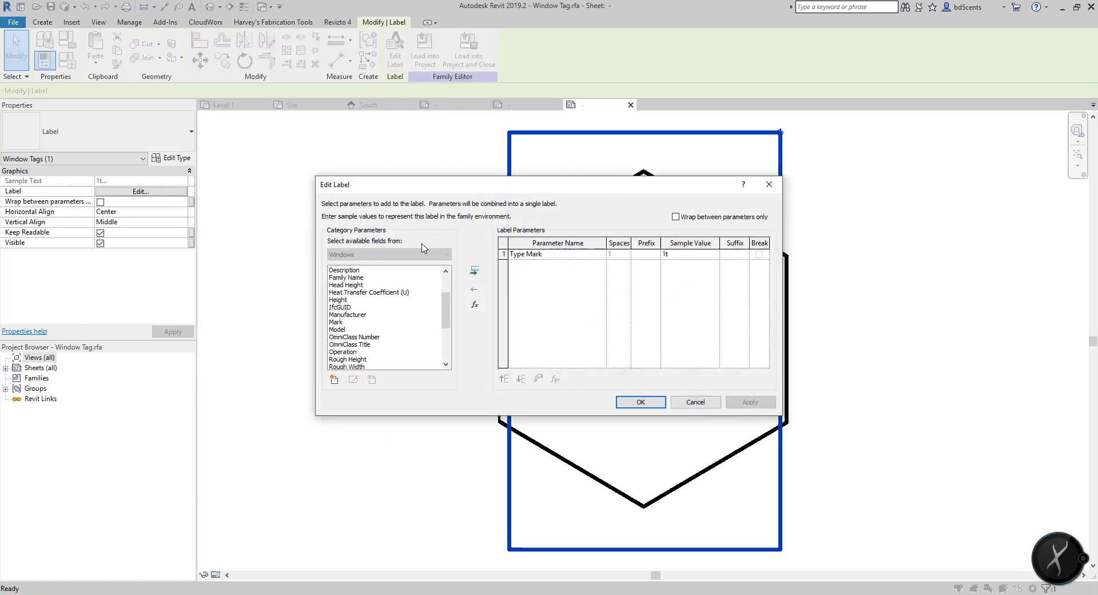
left_click(646, 401)
left_click(425, 54)
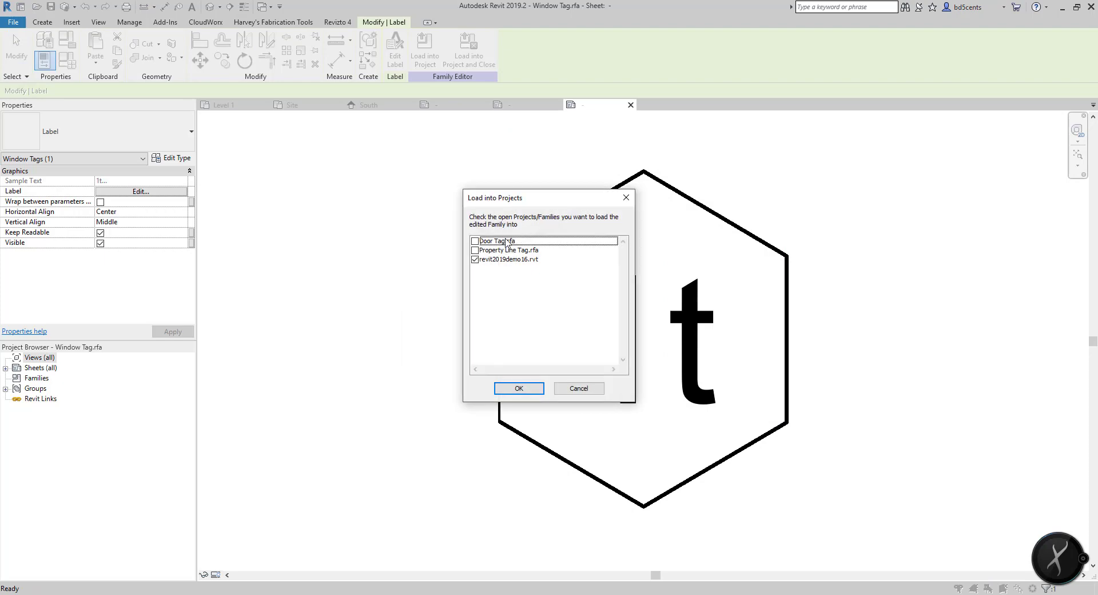
left_click(519, 389)
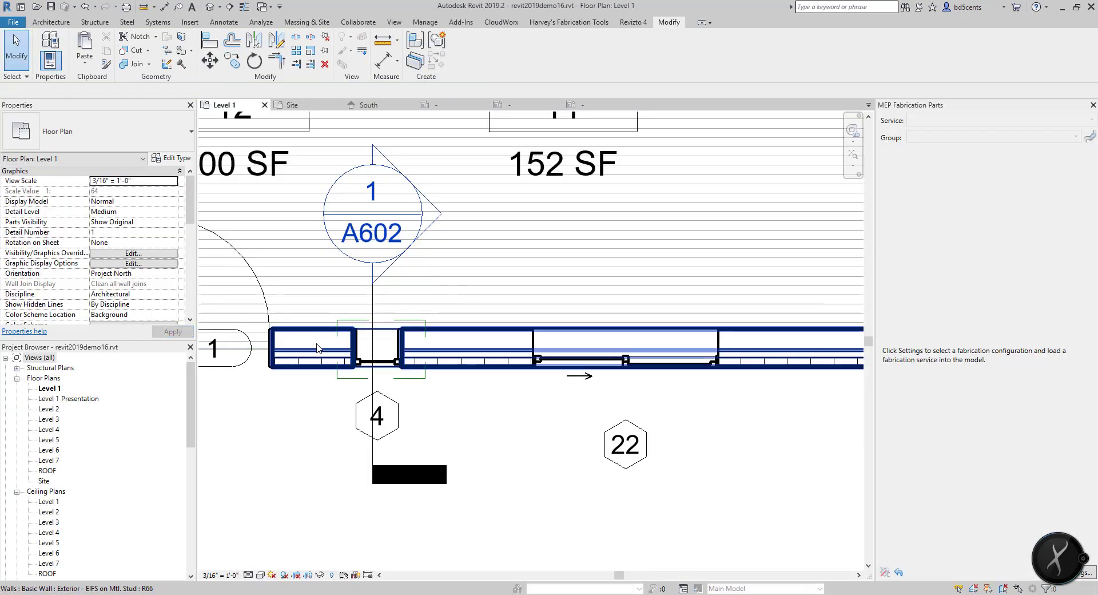
Select the small window beside the entry door and examine the window tags along the exterior walls.
left_click(452, 374)
scroll(600, 390, "down", 1)
middle_click_drag(595, 388, 410, 411)
scroll(410, 412, "down", 2)
middle_click_drag(492, 432, 455, 497)
scroll(455, 497, "down", 1)
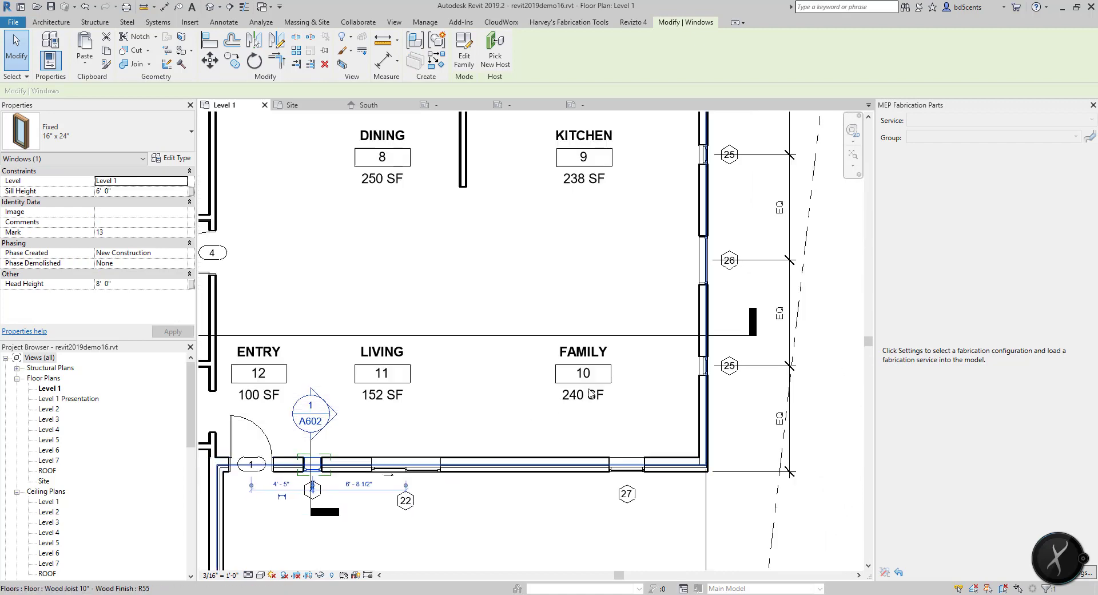
middle_click_drag(713, 333, 686, 367)
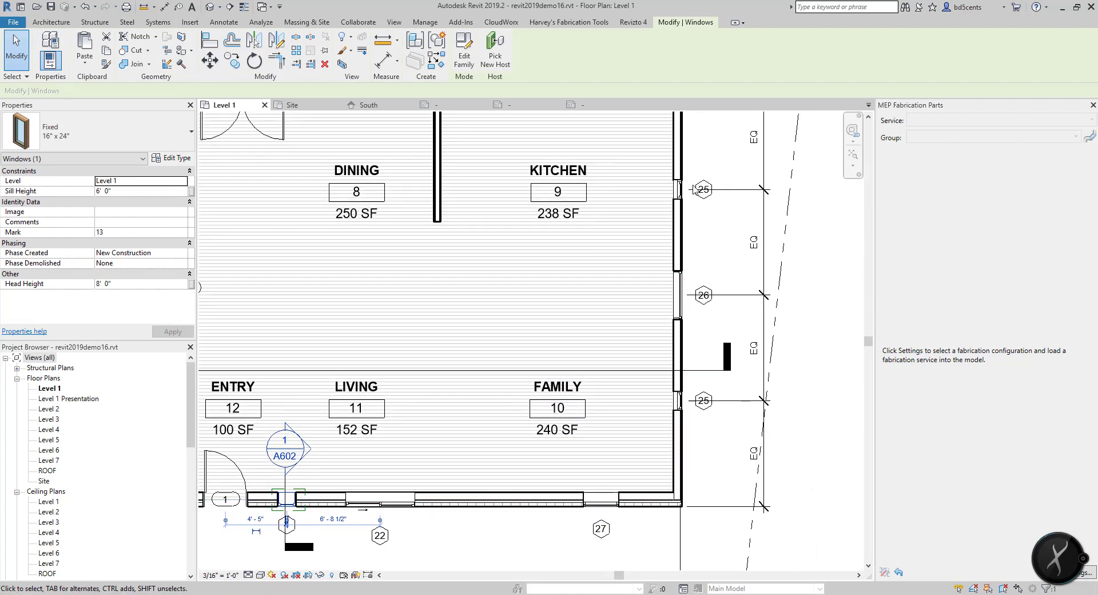
scroll(658, 240, "down", 2)
scroll(641, 263, "down", 1)
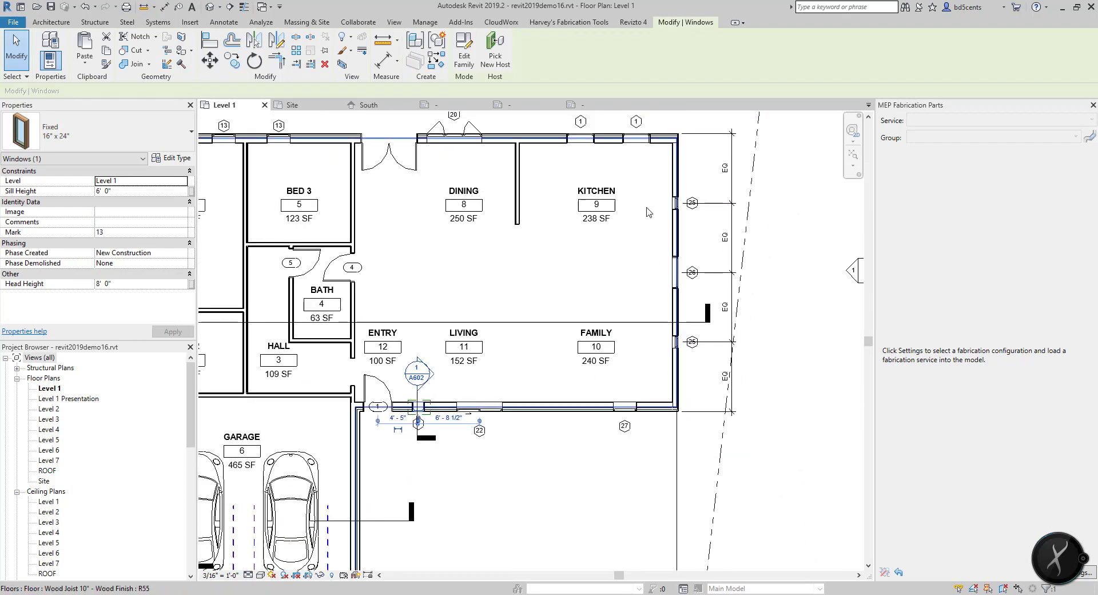
middle_click_drag(631, 257, 630, 326)
Check the Type Mark in the type properties of the kitchen's Fixed 36" x 48" window without changing it.
left_click(571, 200)
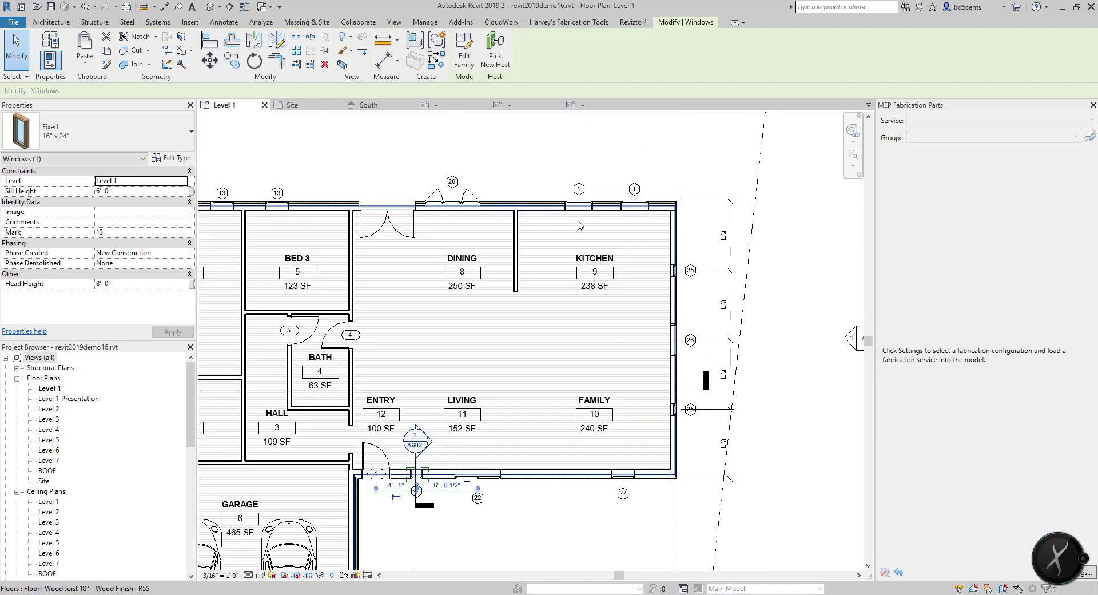
scroll(572, 200, "up", 3)
left_click(178, 158)
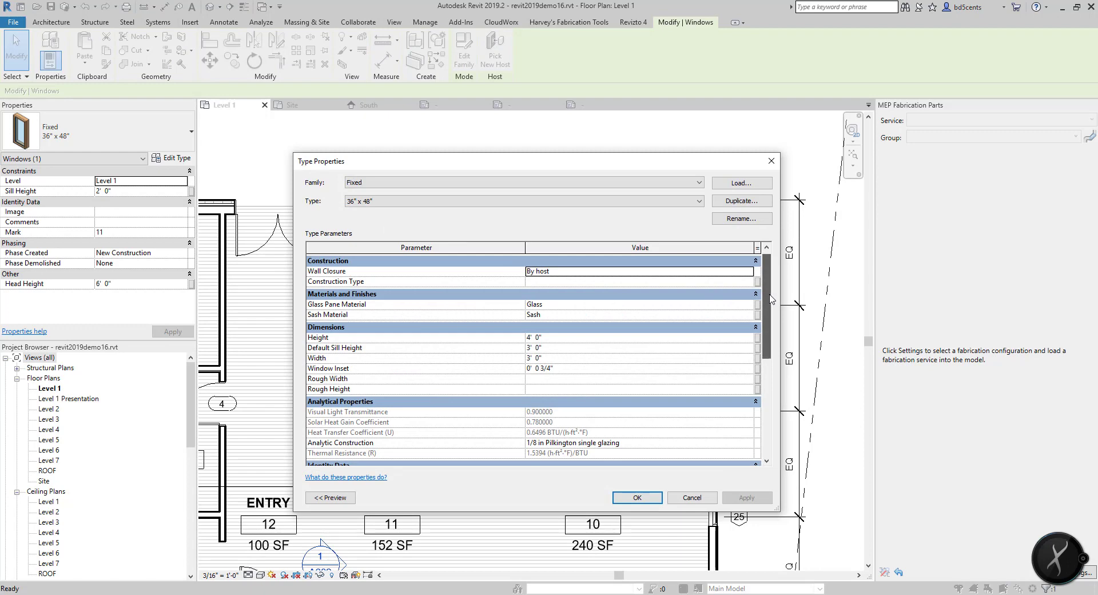
scroll(772, 298, "down", 4)
left_click(580, 396)
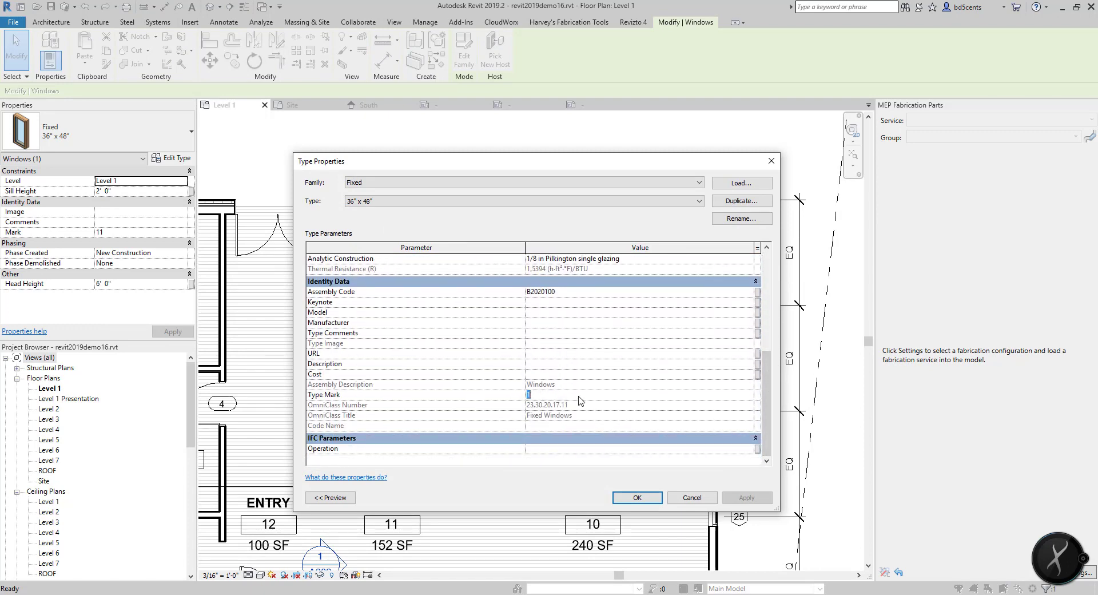
left_click(705, 503)
Clear the selection and open the tag family of the bath door facing the hall for editing.
scroll(584, 251, "down", 2)
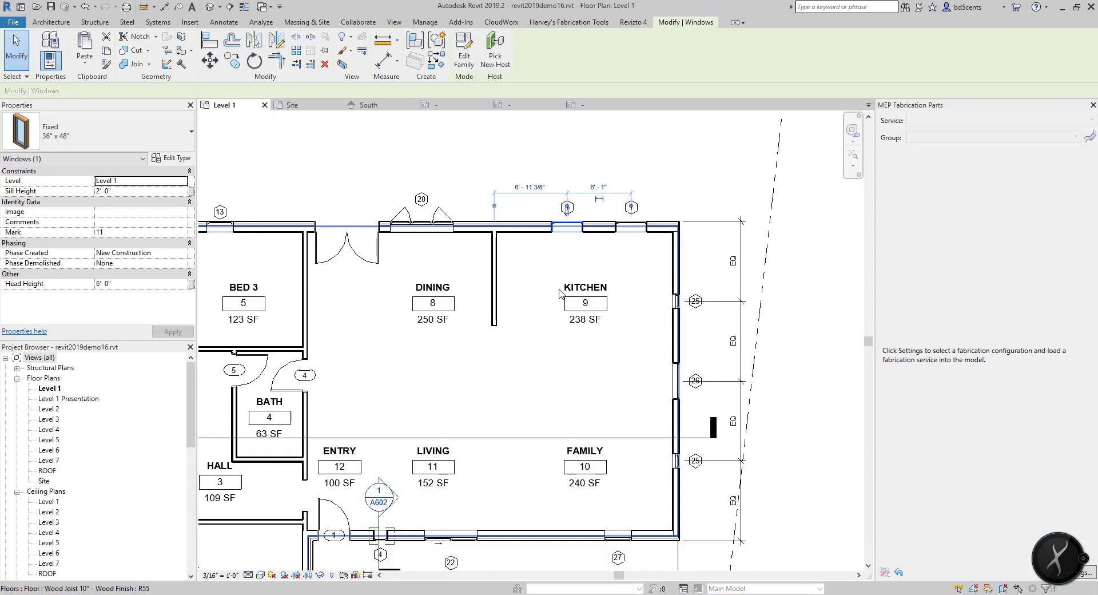
middle_click_drag(479, 249, 505, 205)
mouse_move(520, 321)
middle_mouse_down()
mouse_move(581, 306)
mouse_move(534, 303)
mouse_move(537, 323)
middle_mouse_up()
key("Escape")
scroll(340, 341, "up", 1)
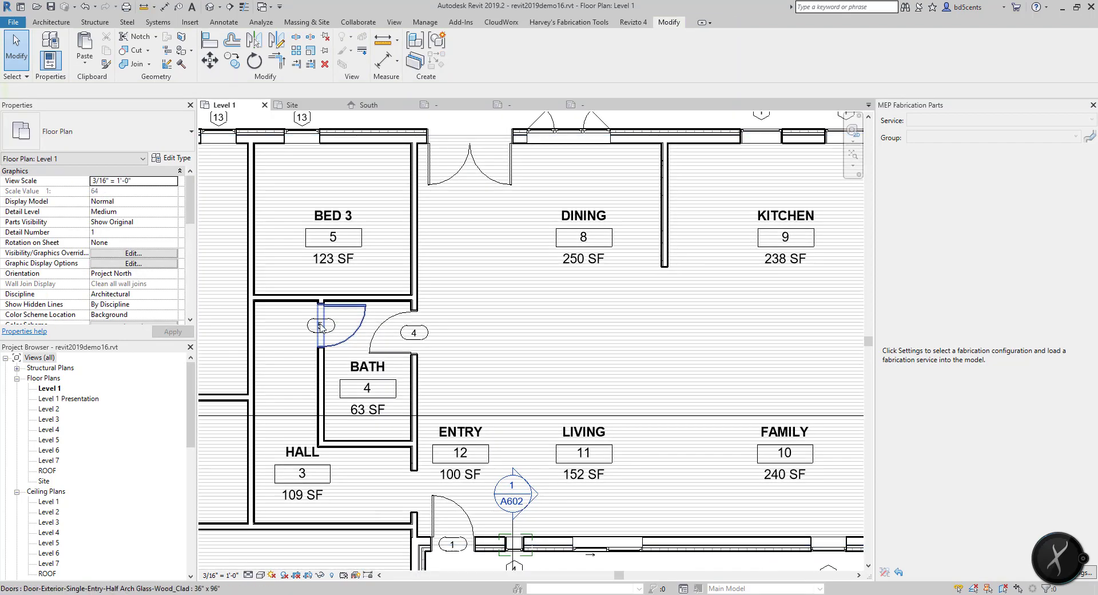
left_click(318, 326)
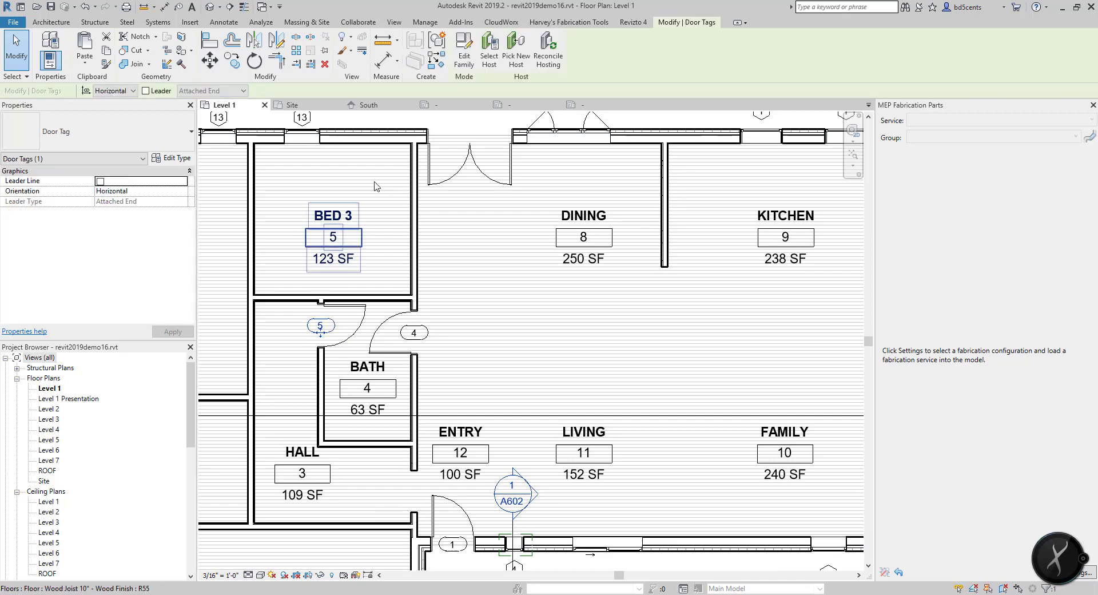
left_click(464, 52)
Replace the Mark parameter with Type Mark in the door tag family's label.
left_click(555, 287)
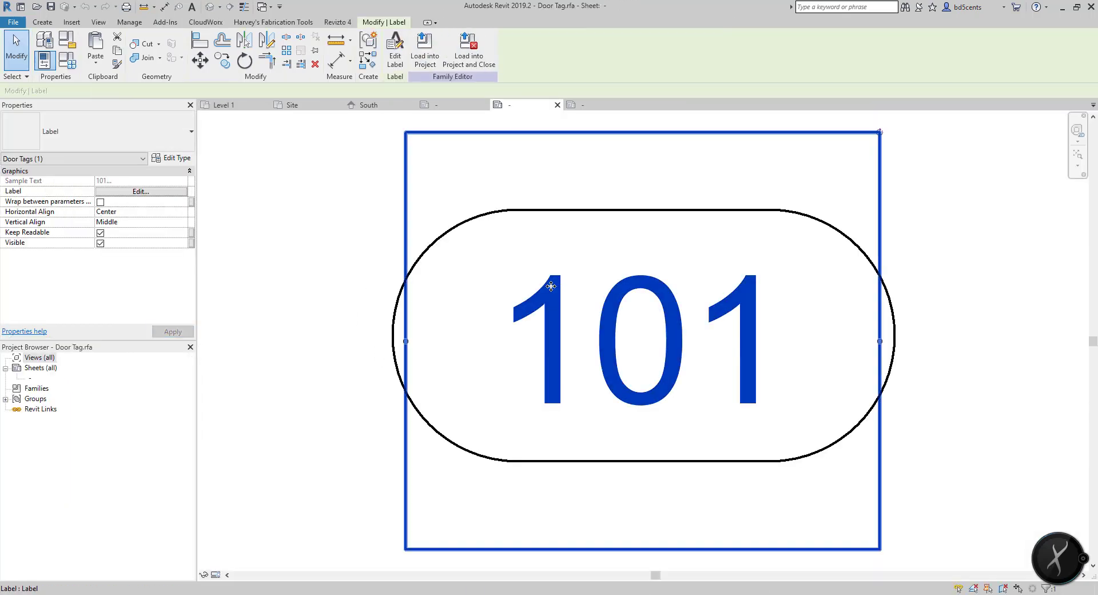
left_click(395, 57)
left_click_drag(446, 298, 448, 359)
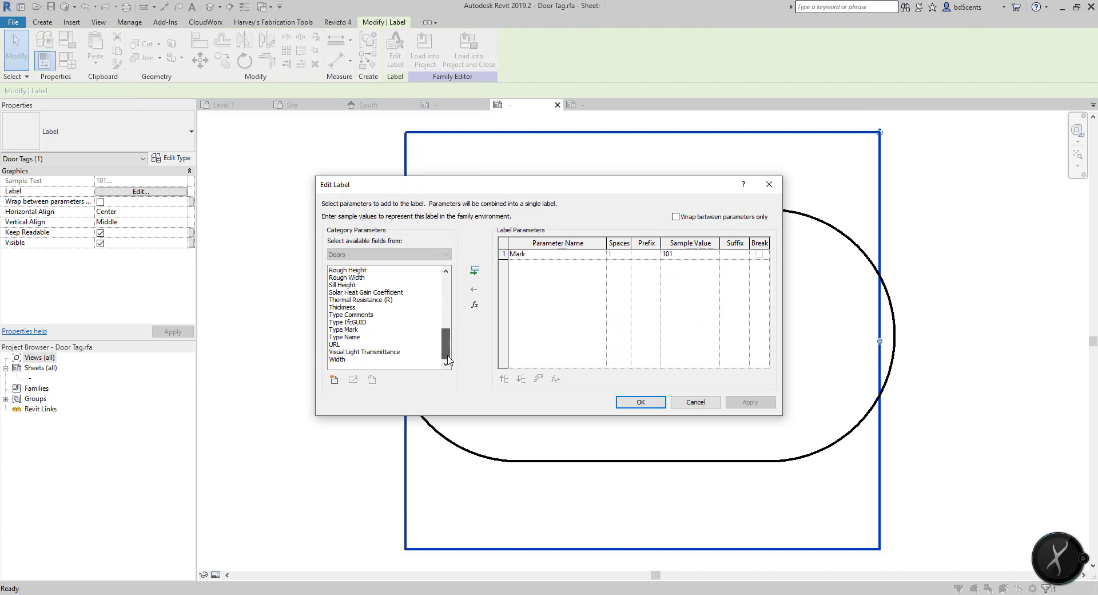
left_click(475, 270)
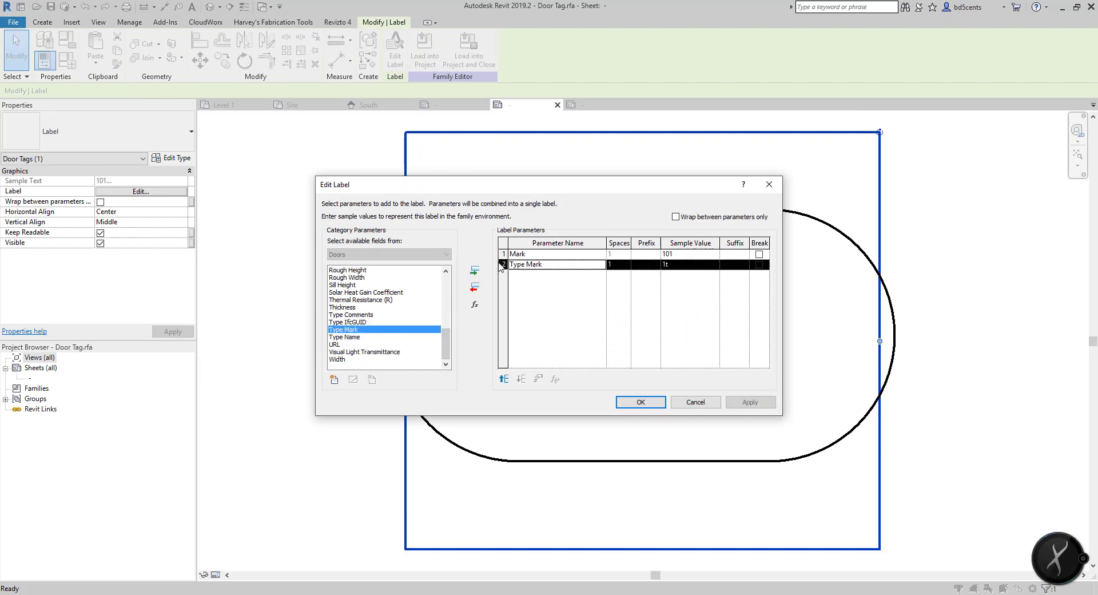
left_click(503, 254)
left_click(474, 291)
left_click(750, 402)
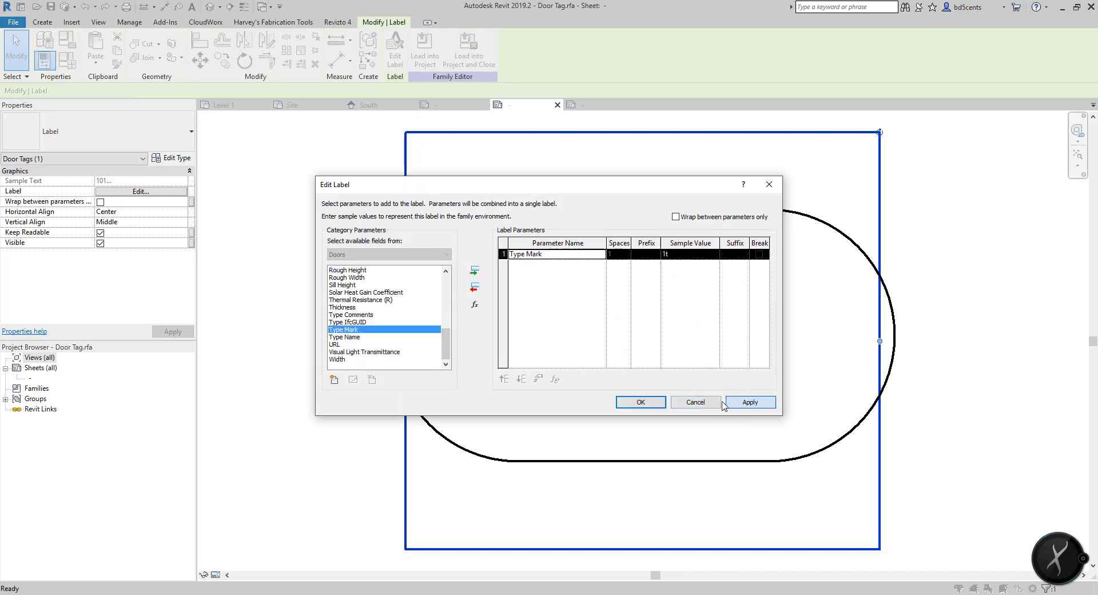
left_click(641, 402)
Load the Type Mark door tag into revit2019demo16.rvt, overwriting the existing version and its parameter values.
left_click(447, 65)
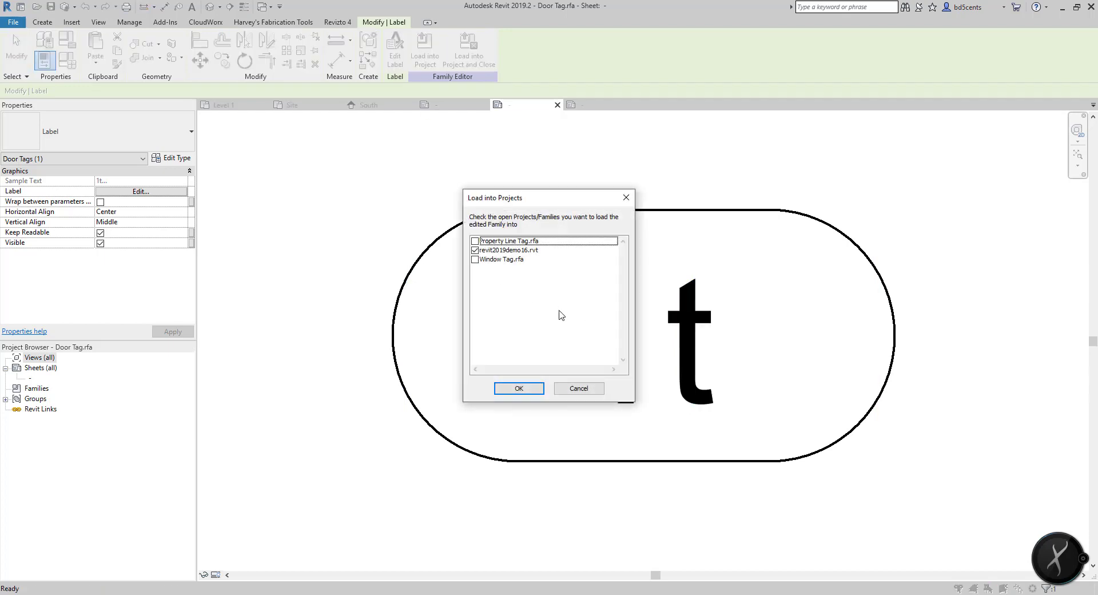
left_click(519, 388)
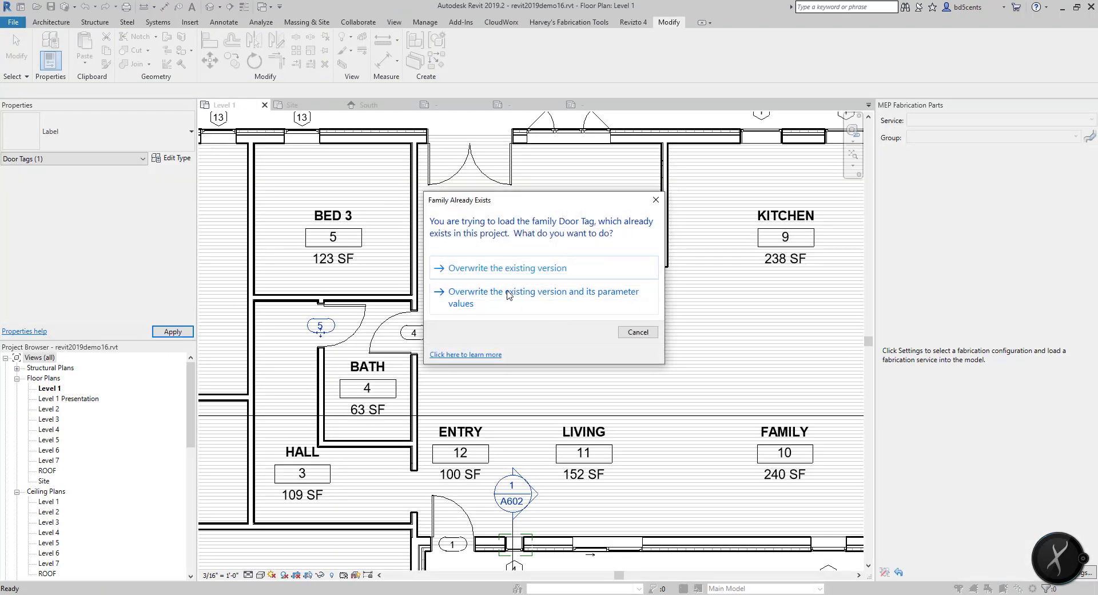
left_click(510, 294)
middle_click_drag(446, 423, 445, 323)
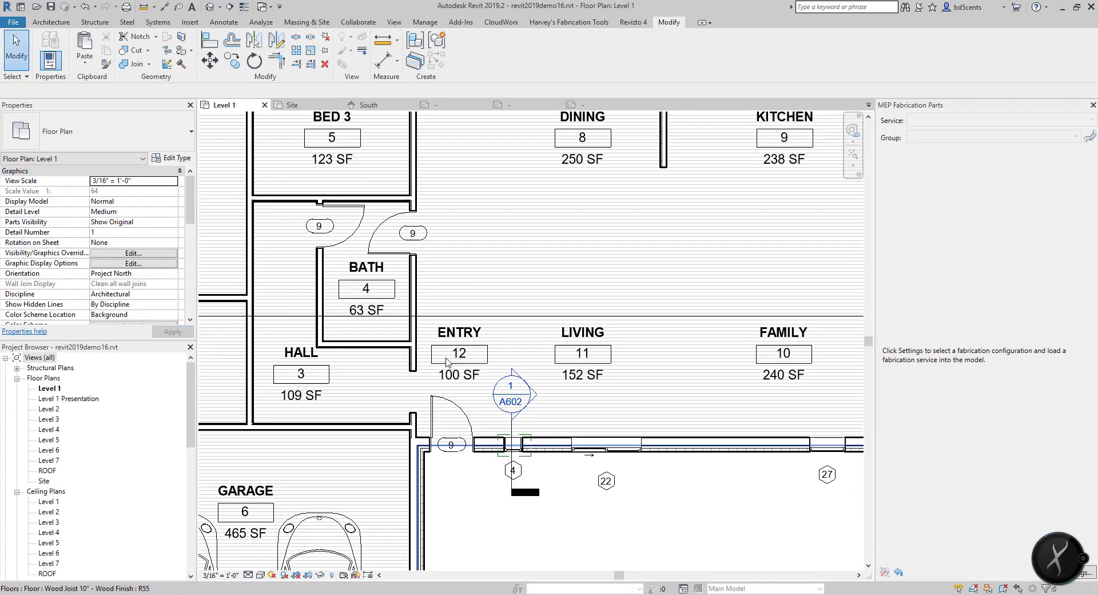
left_click(447, 443)
left_click(444, 485)
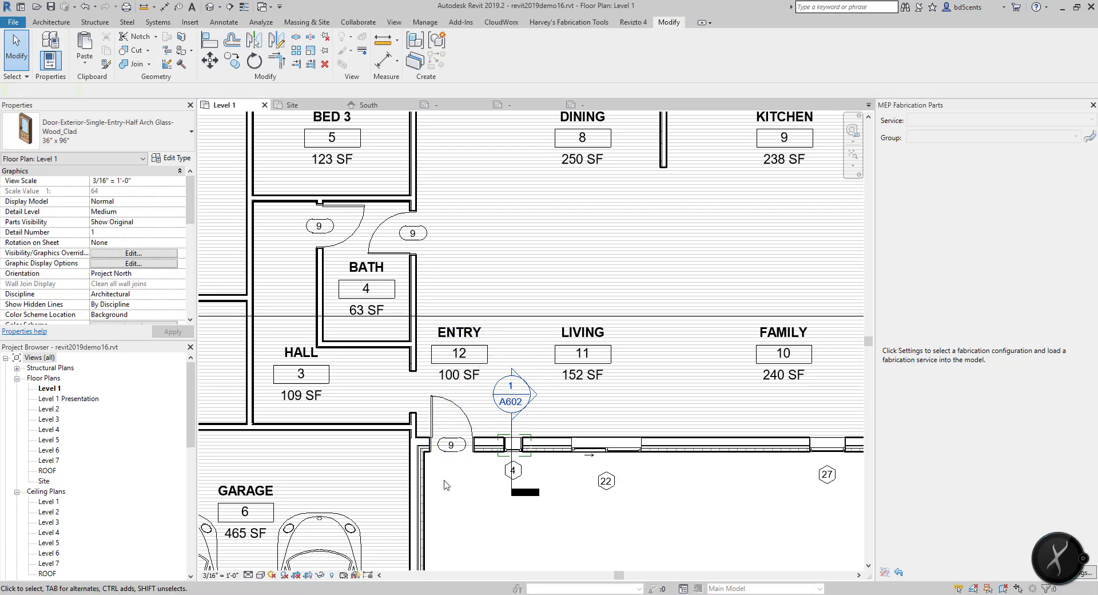
left_click(449, 450)
left_click(450, 449)
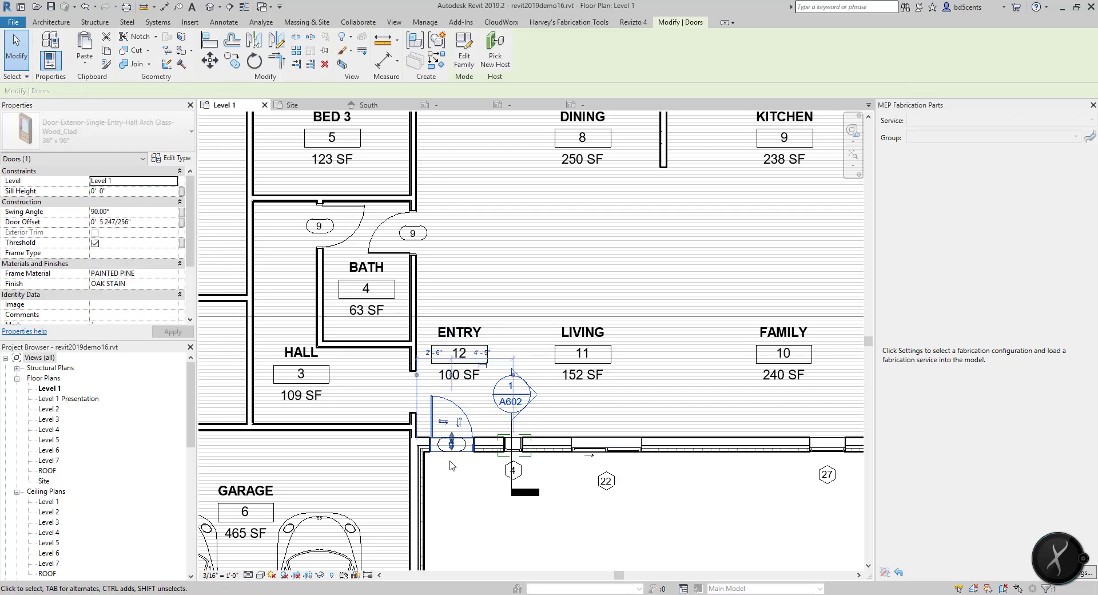
left_click(449, 461)
scroll(452, 454, "up", 3)
left_click(435, 452)
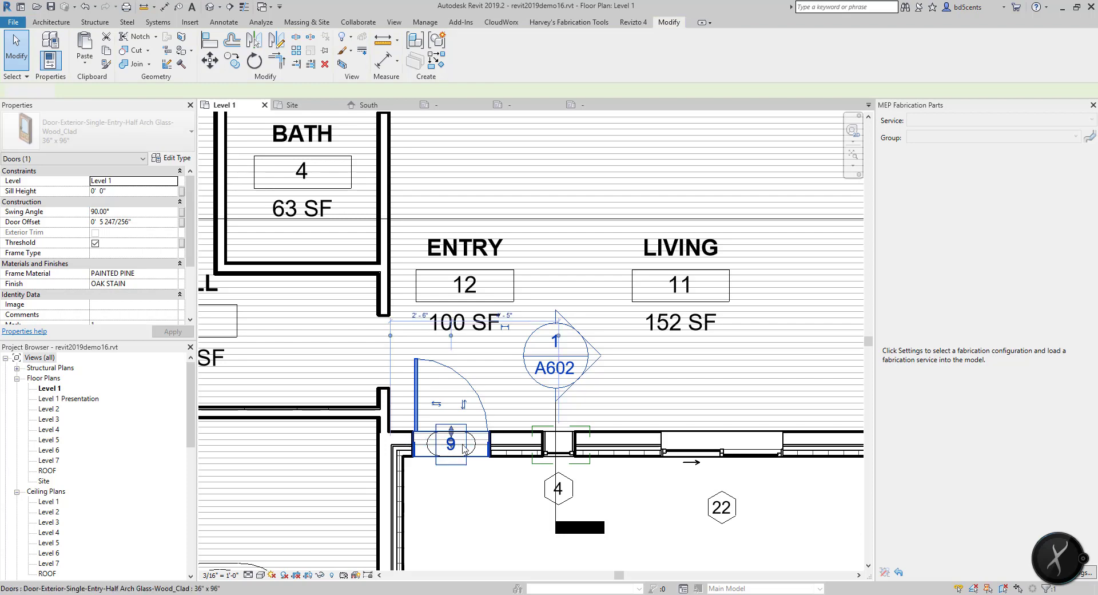
key("Escape")
scroll(435, 458, "up", 3)
left_click(459, 438)
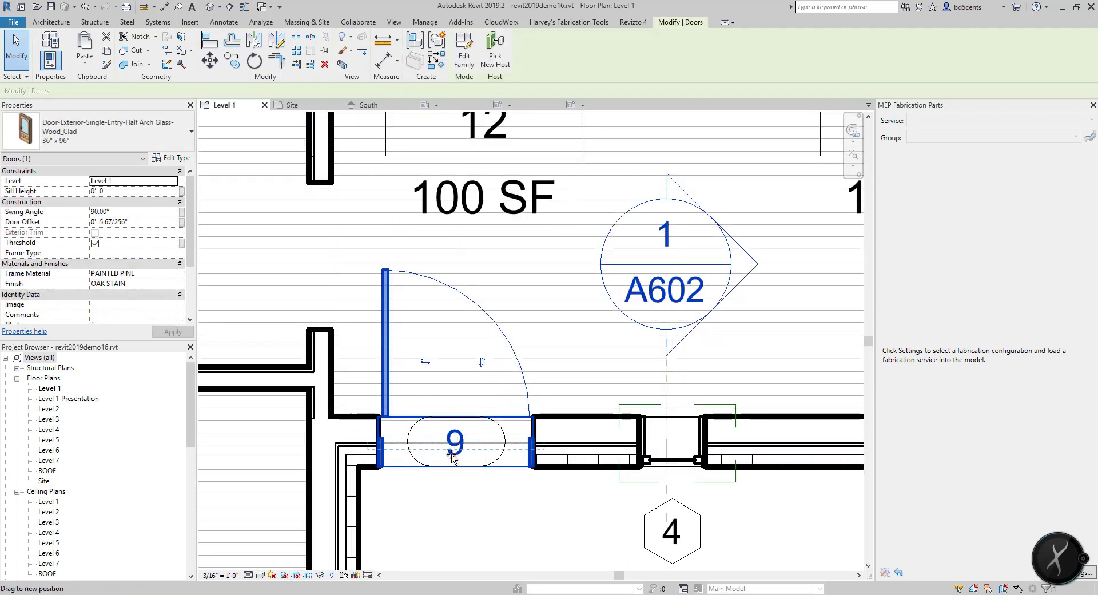
key("Escape")
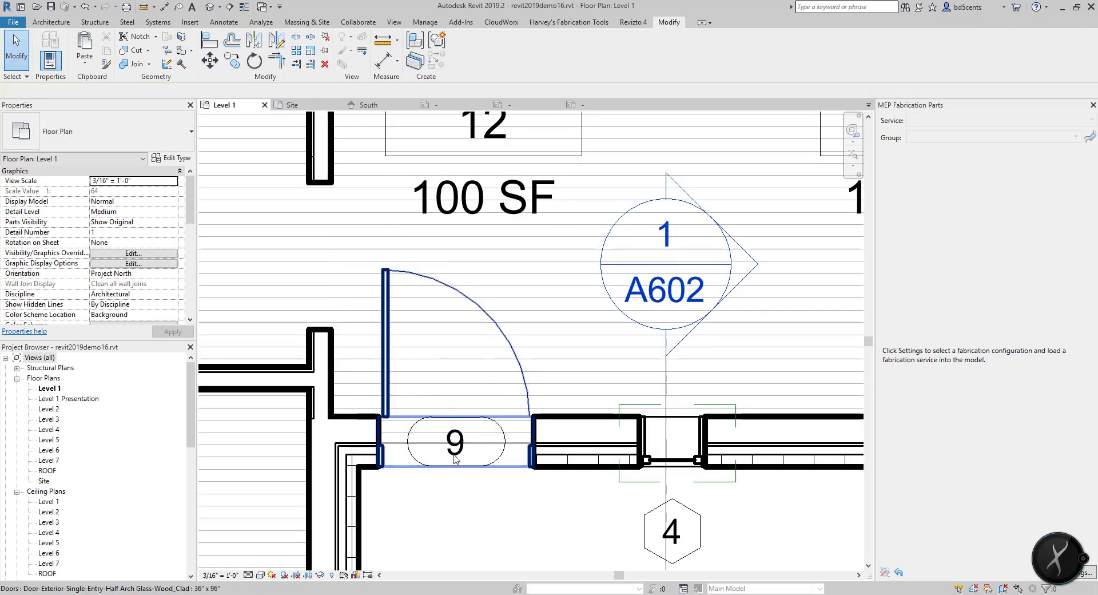
Set the entry door's Type Mark to 1 through its tag and accept the change for all doors of that type.
left_click(456, 460)
left_click(452, 457)
key("Return")
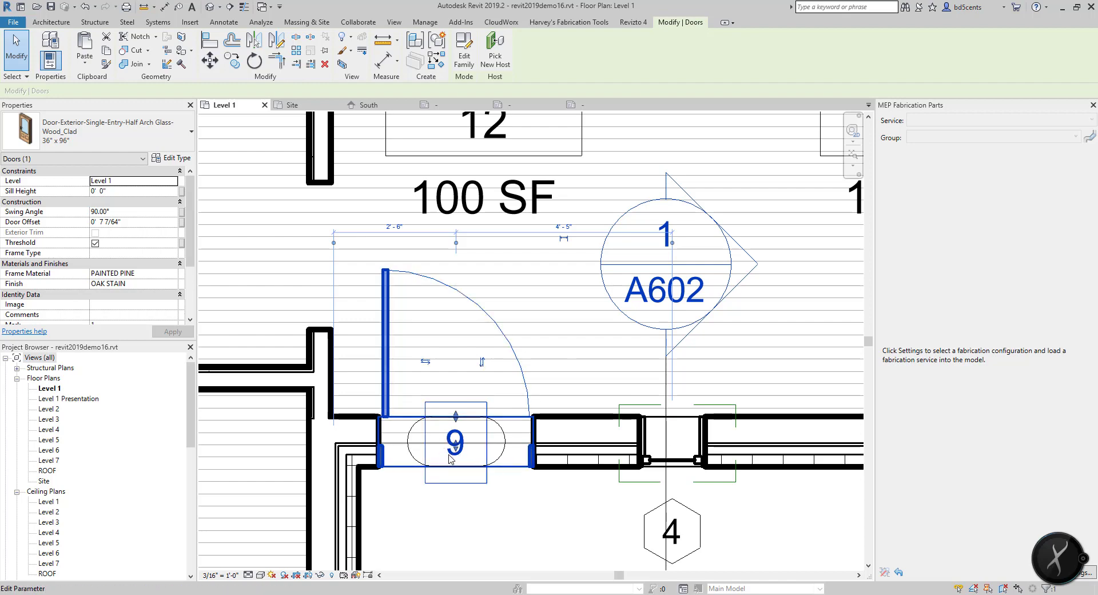
left_click(450, 458)
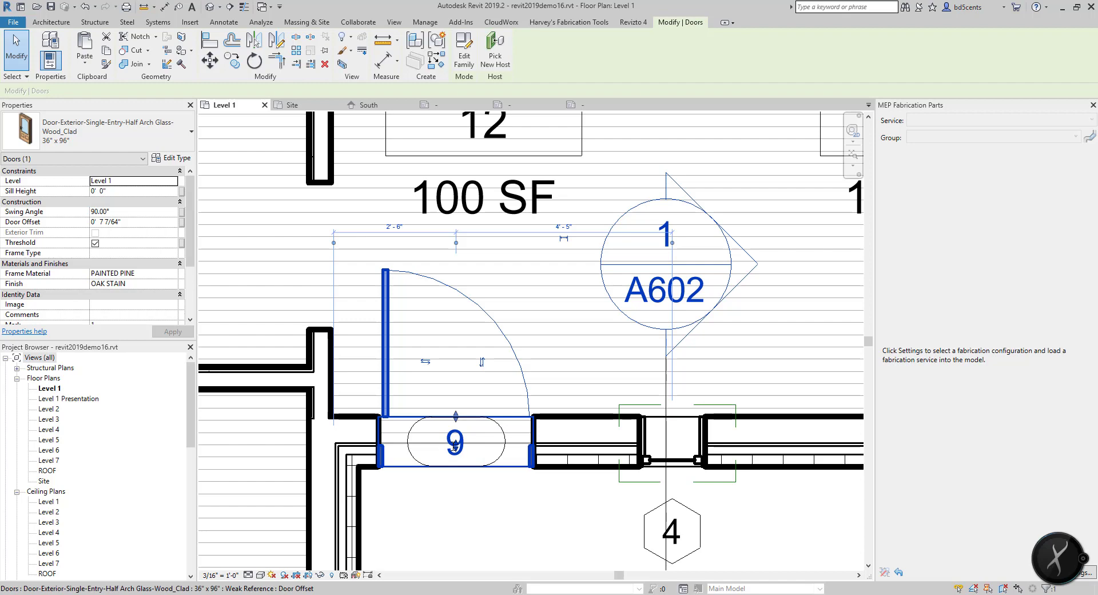
left_click(450, 457)
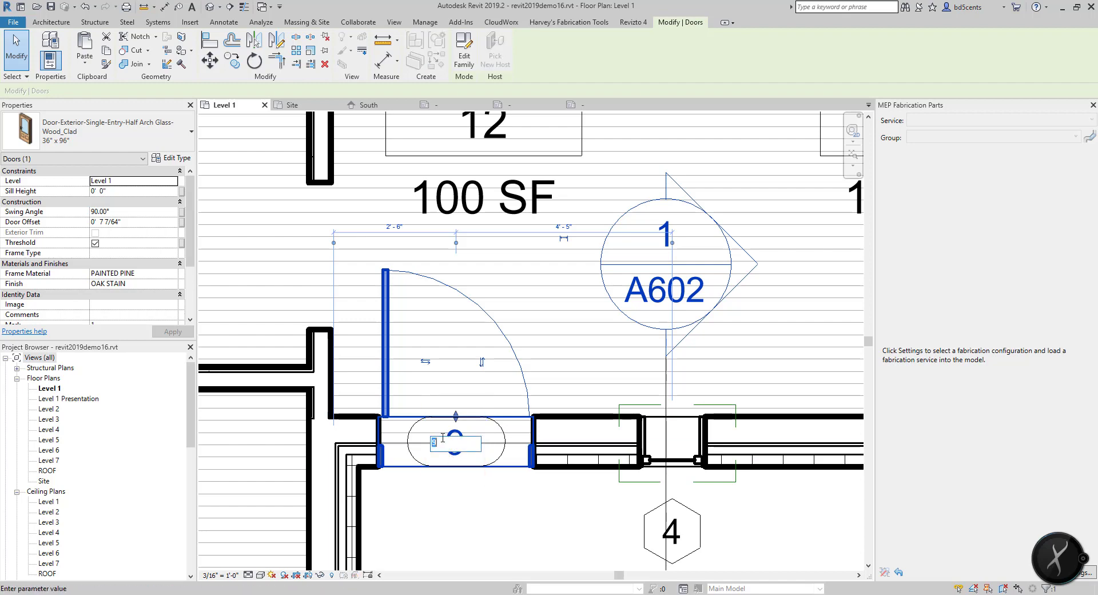
key("BackSpace")
type("1")
key("Return")
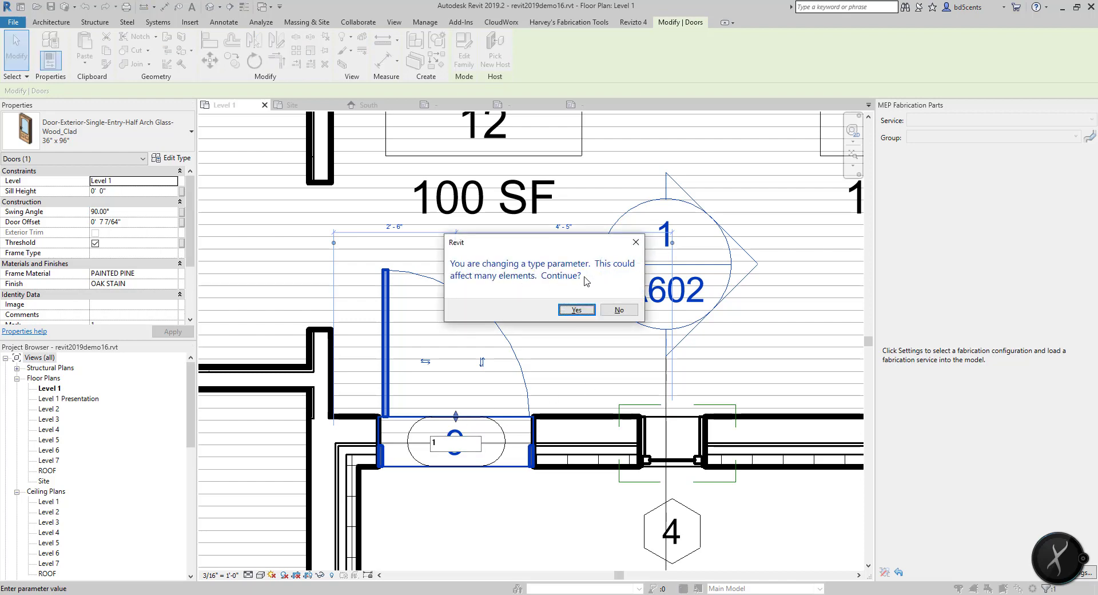
left_click(575, 309)
Open the tag family of the bath door facing the hall for editing again.
scroll(525, 454, "down", 4)
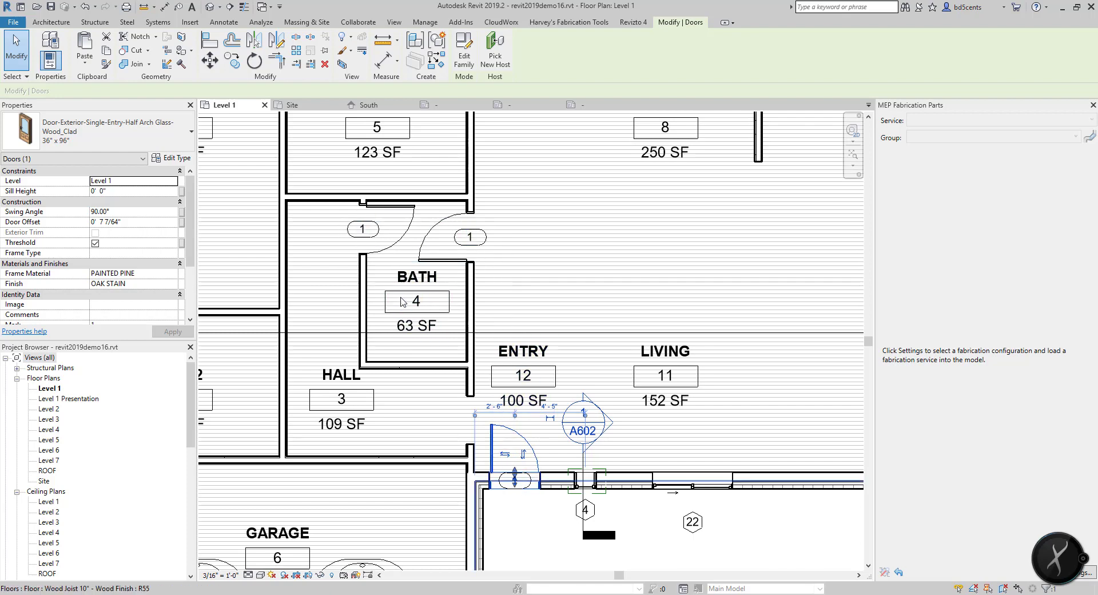
left_click(351, 246)
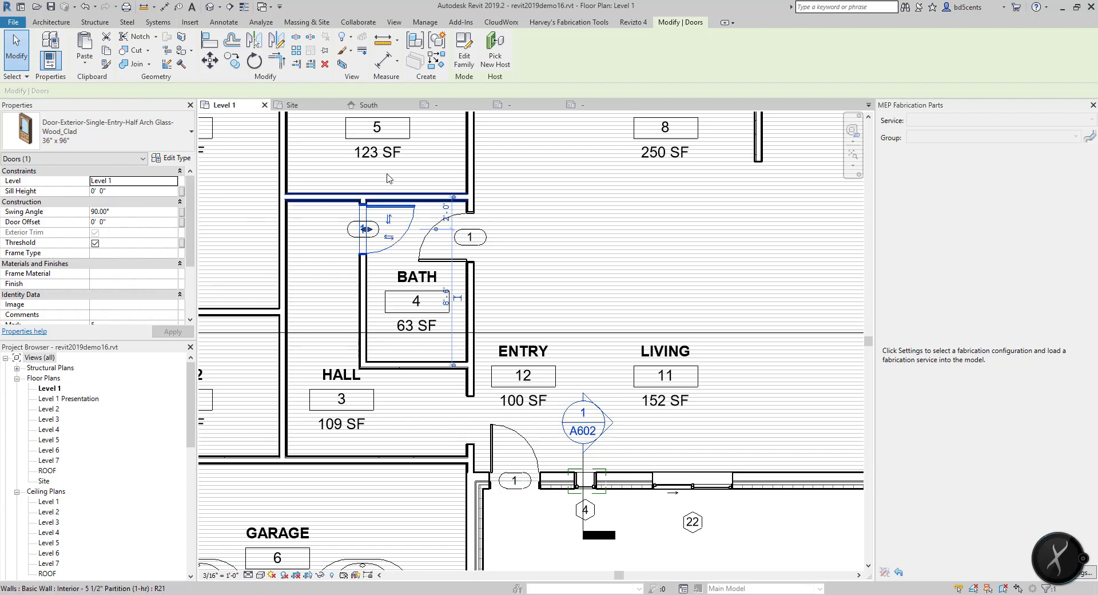
left_click(363, 229)
left_click(460, 49)
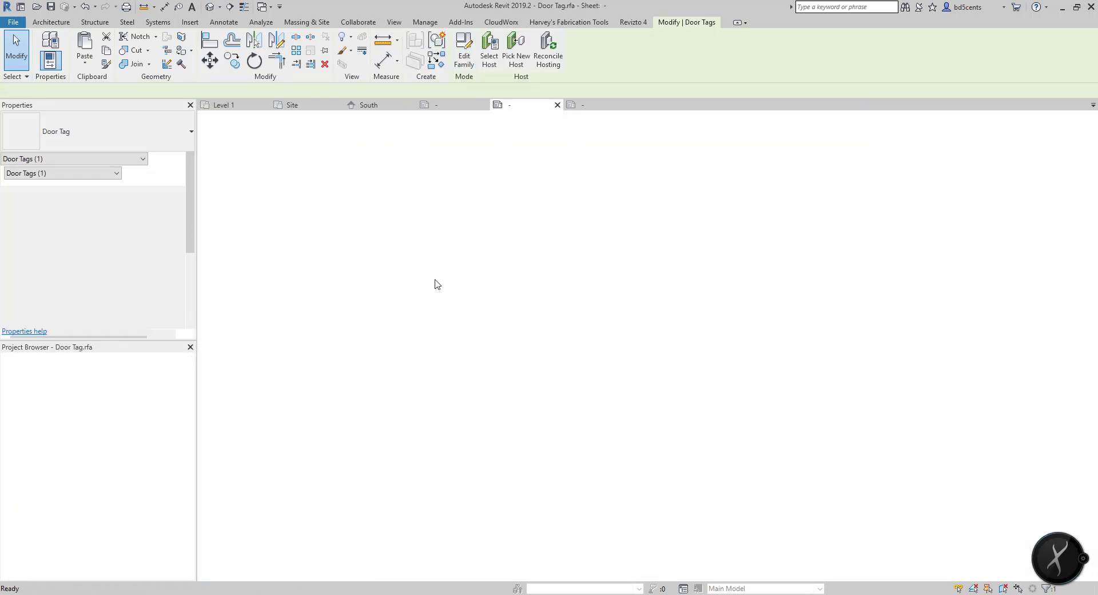
Replace the Type Mark parameter with Mark in the door tag family's label.
left_click(607, 306)
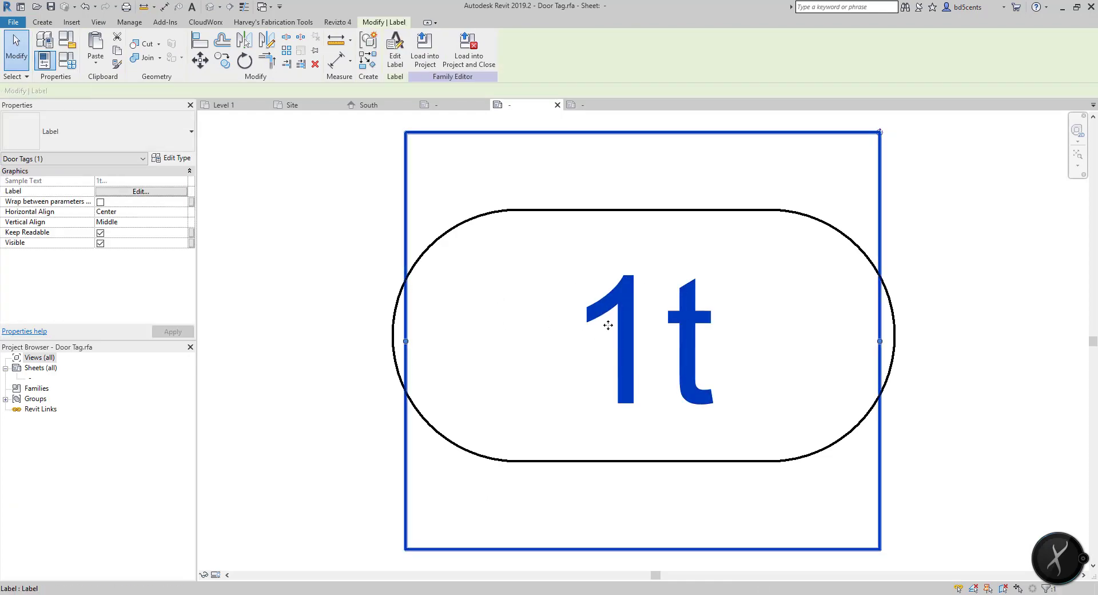
left_click(395, 58)
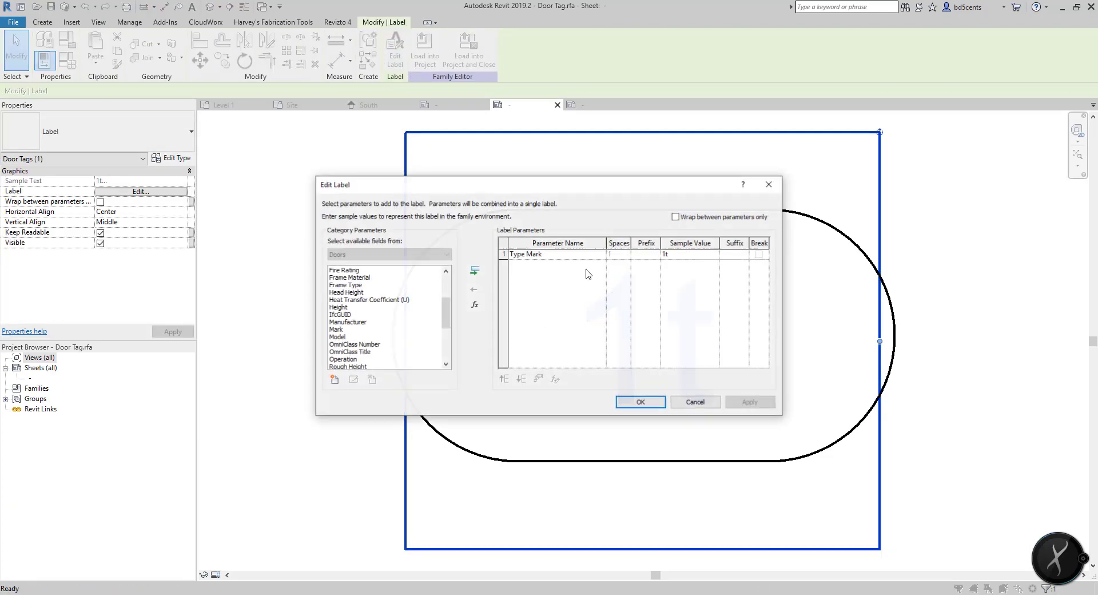
left_click(513, 255)
left_click(474, 289)
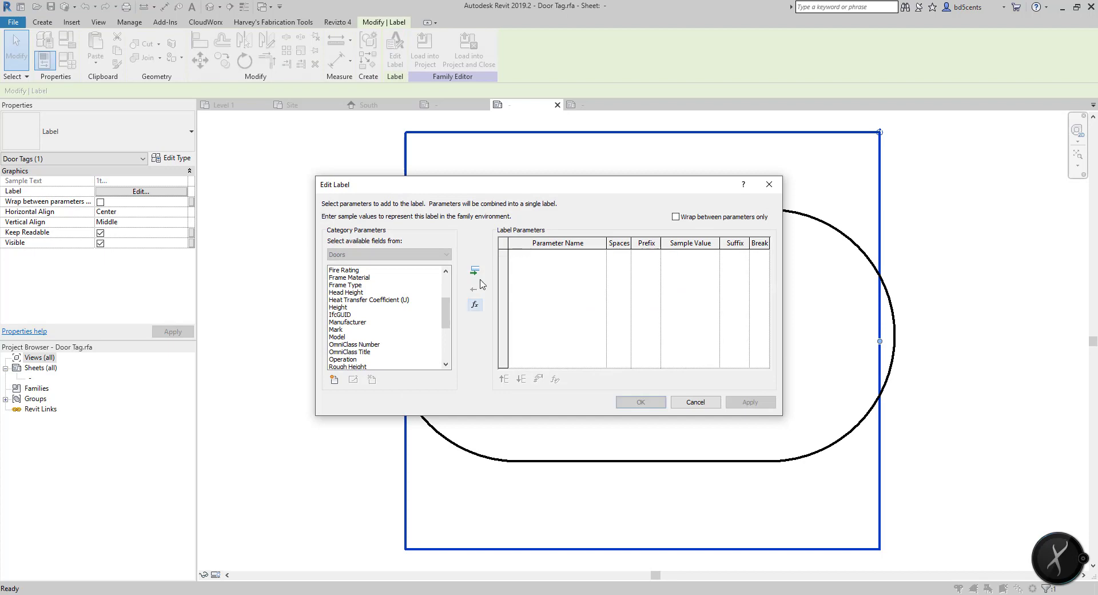
left_click(337, 330)
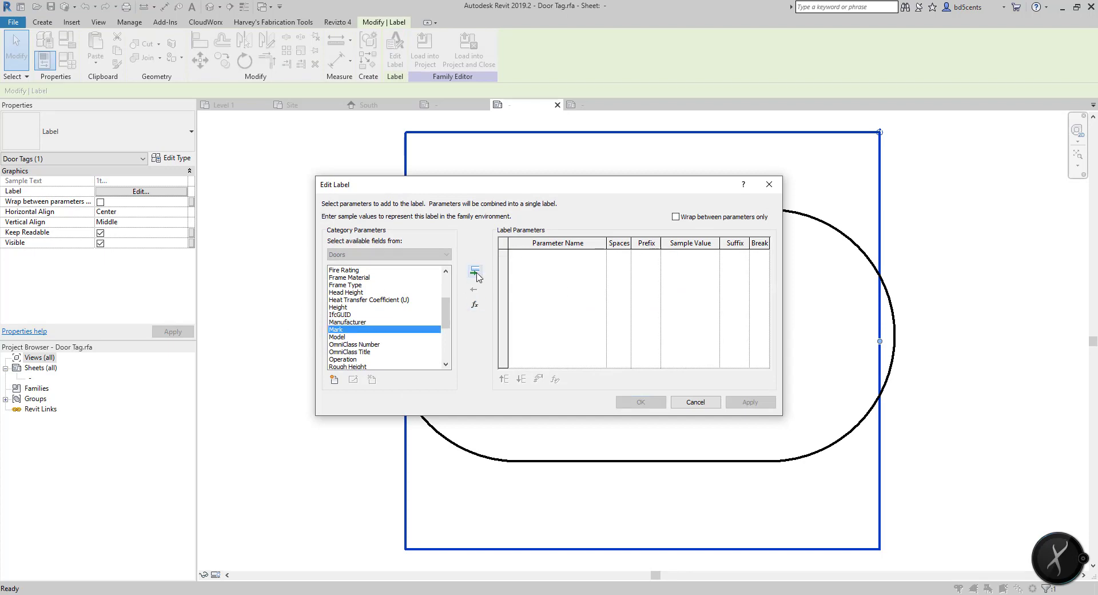
left_click(475, 270)
left_click(641, 402)
Reload the Mark-based door tag into revit2019demo16.rvt, overwriting the existing version and its parameter values.
left_click(424, 54)
left_click(519, 389)
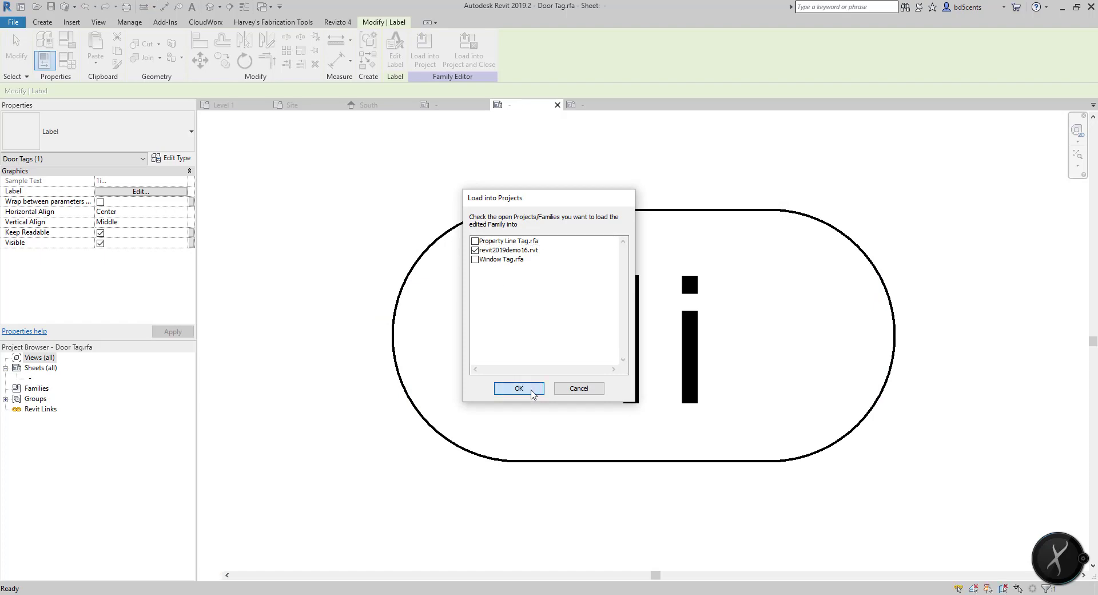
left_click(512, 298)
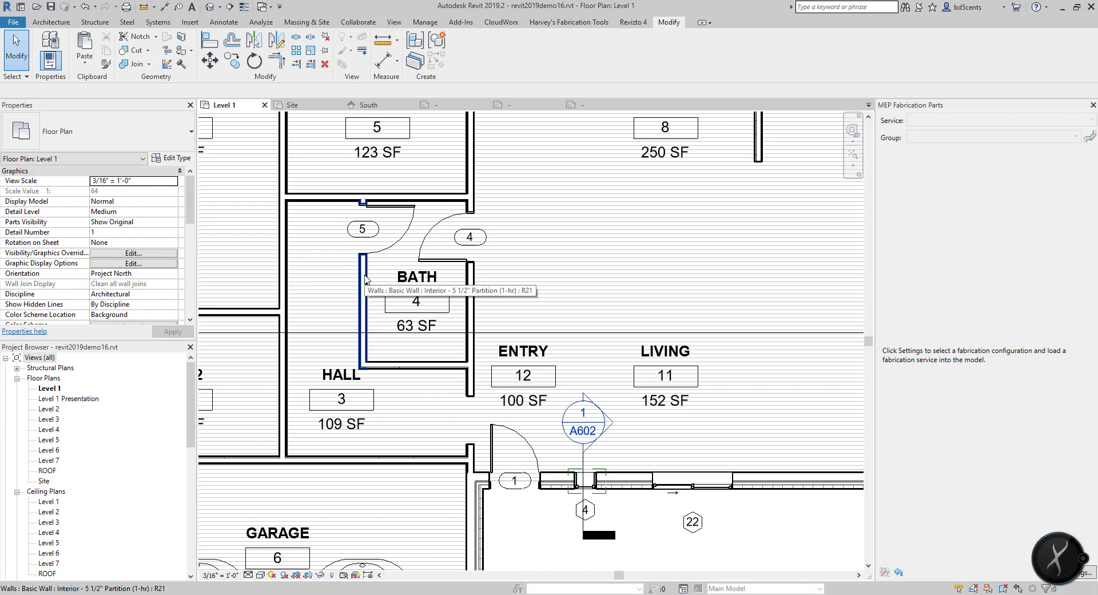
Check the type properties of the tag on the bath door facing the hall without changing anything.
scroll(430, 321, "down", 3)
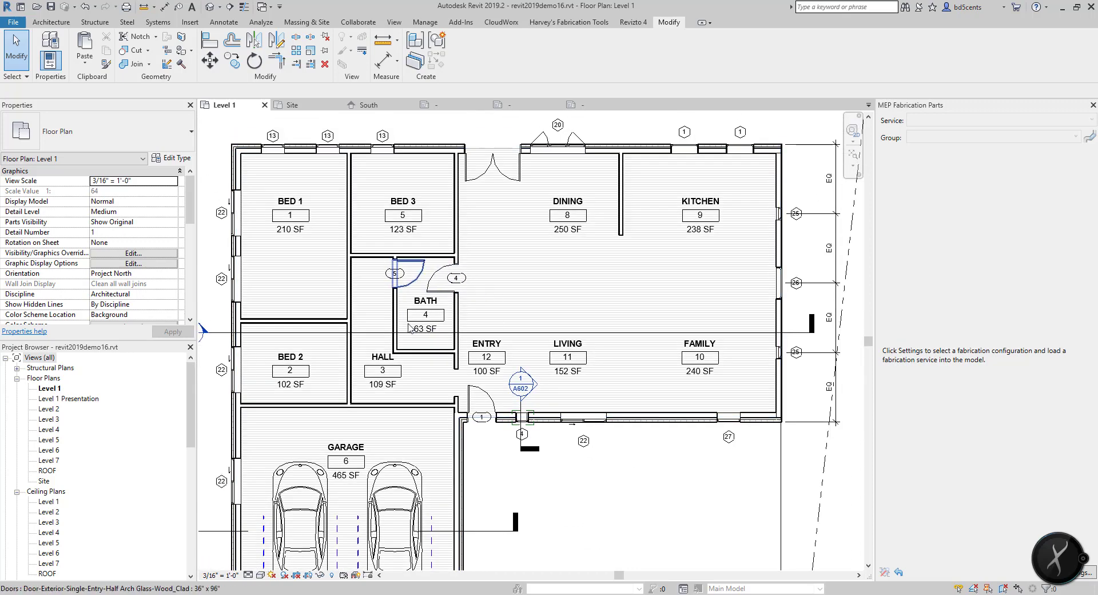
scroll(459, 297, "up", 1)
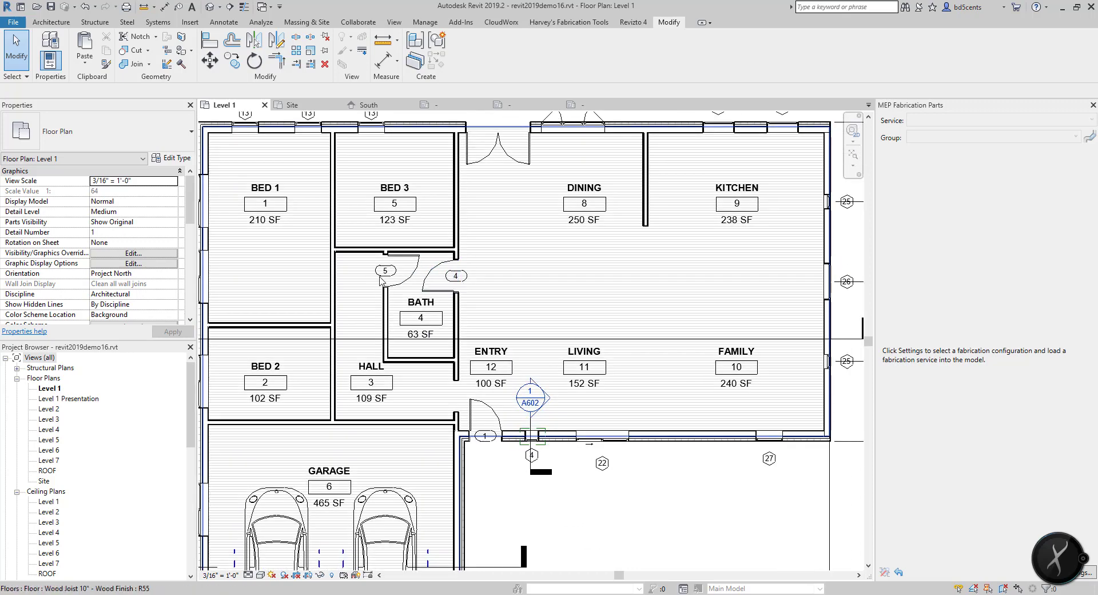
scroll(386, 277, "up", 1)
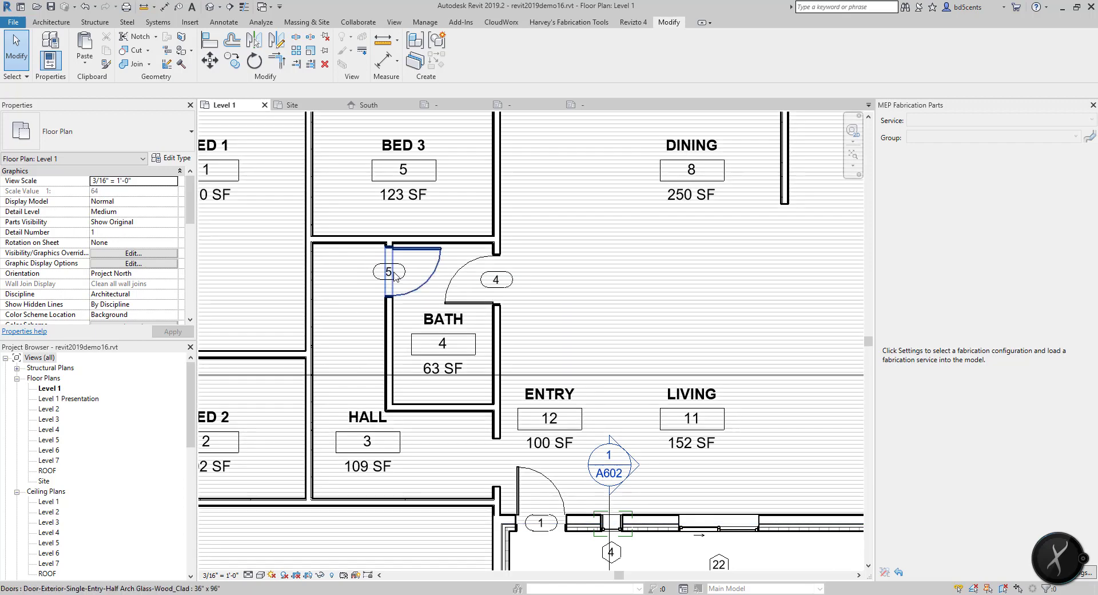
left_click(384, 273)
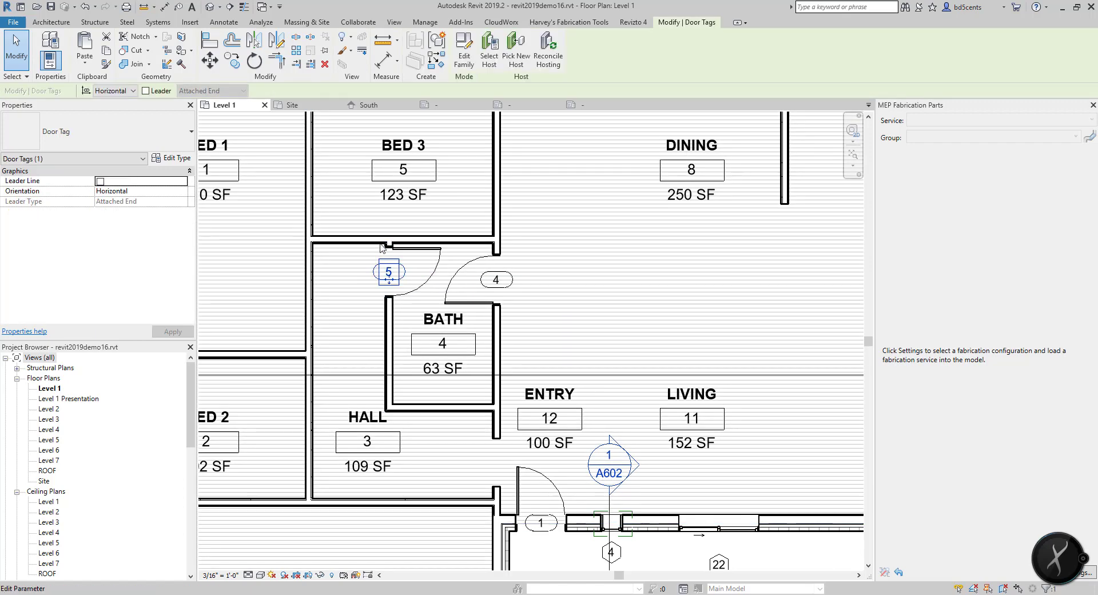
left_click(172, 158)
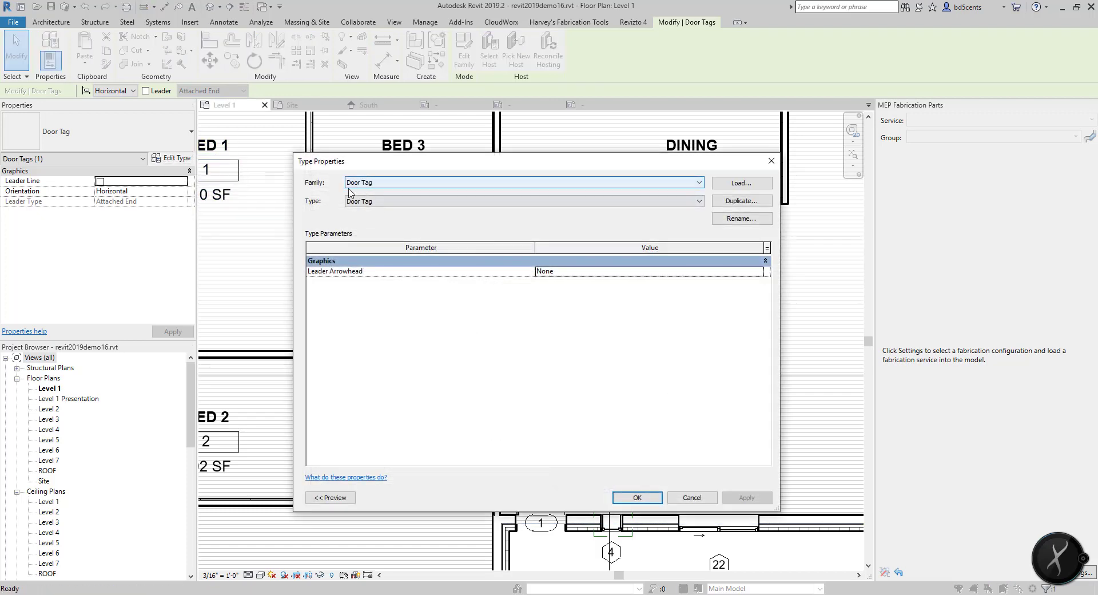
left_click(771, 162)
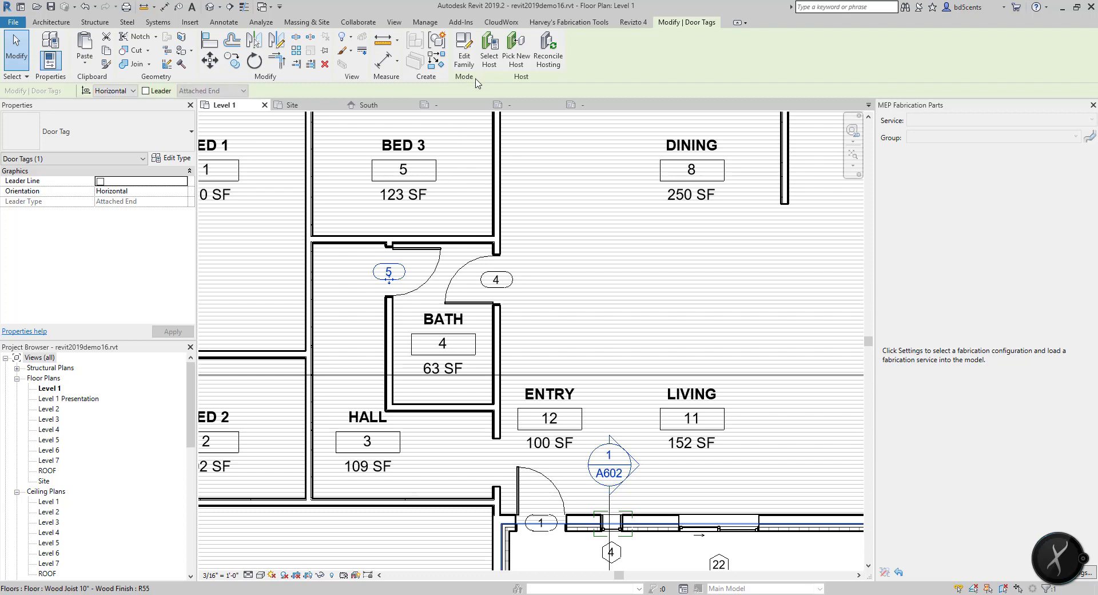
Reopen the door tag family, then close both Door Tag.rfa and Window Tag.rfa without saving their changes.
left_click(464, 52)
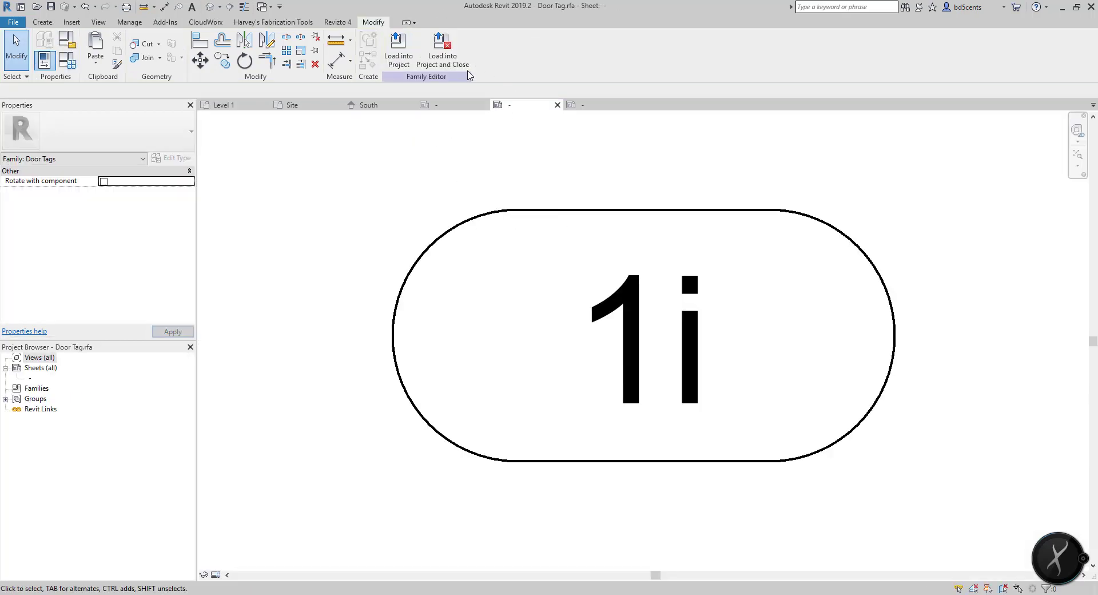
left_click(558, 105)
left_click(573, 304)
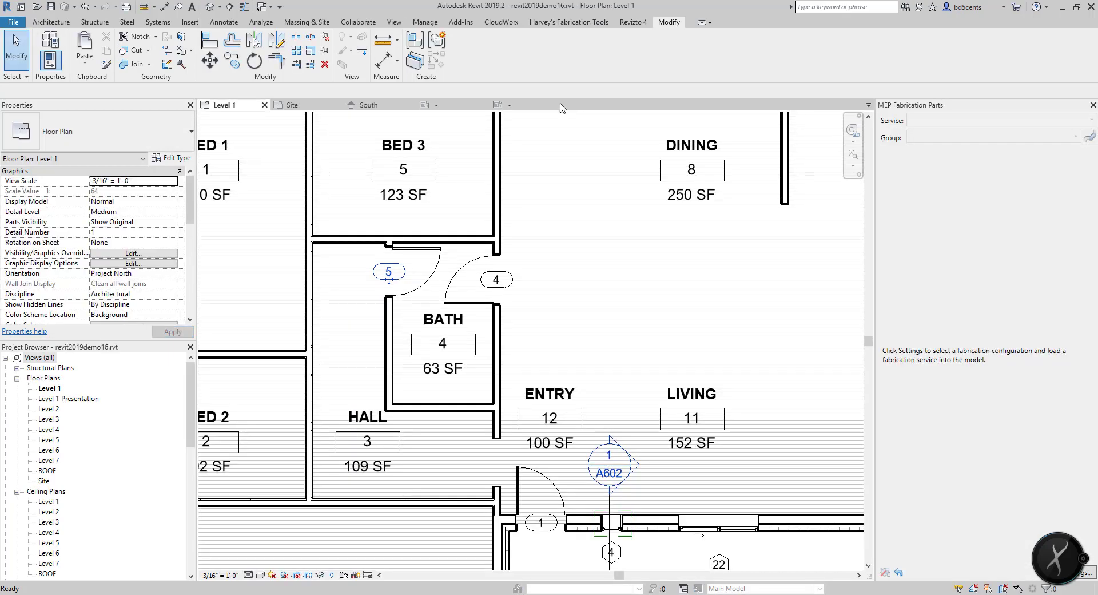
left_click(558, 105)
left_click(558, 105)
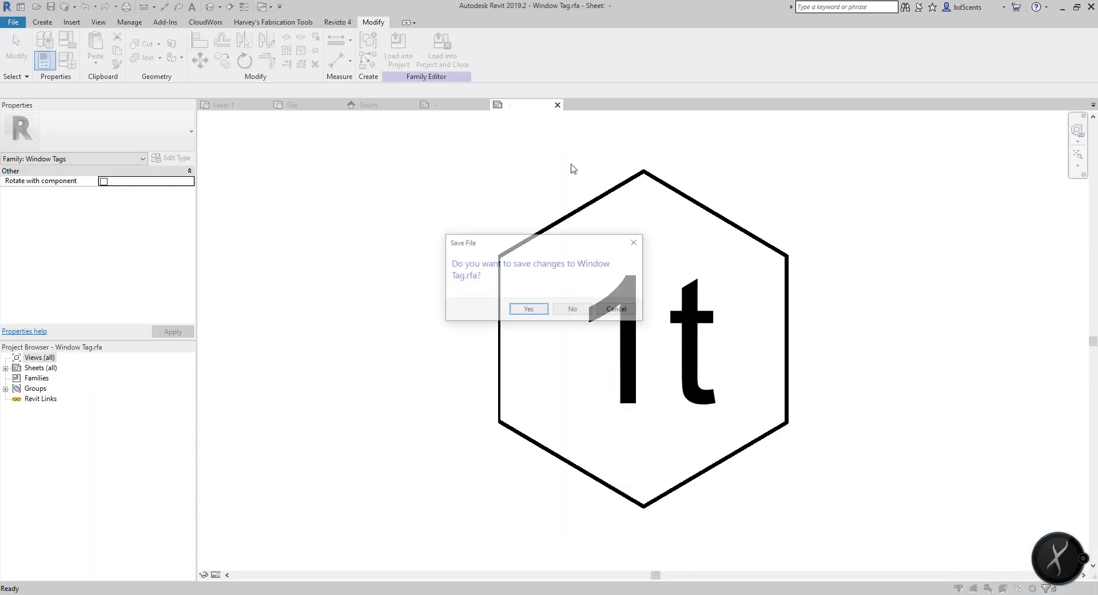
left_click(572, 308)
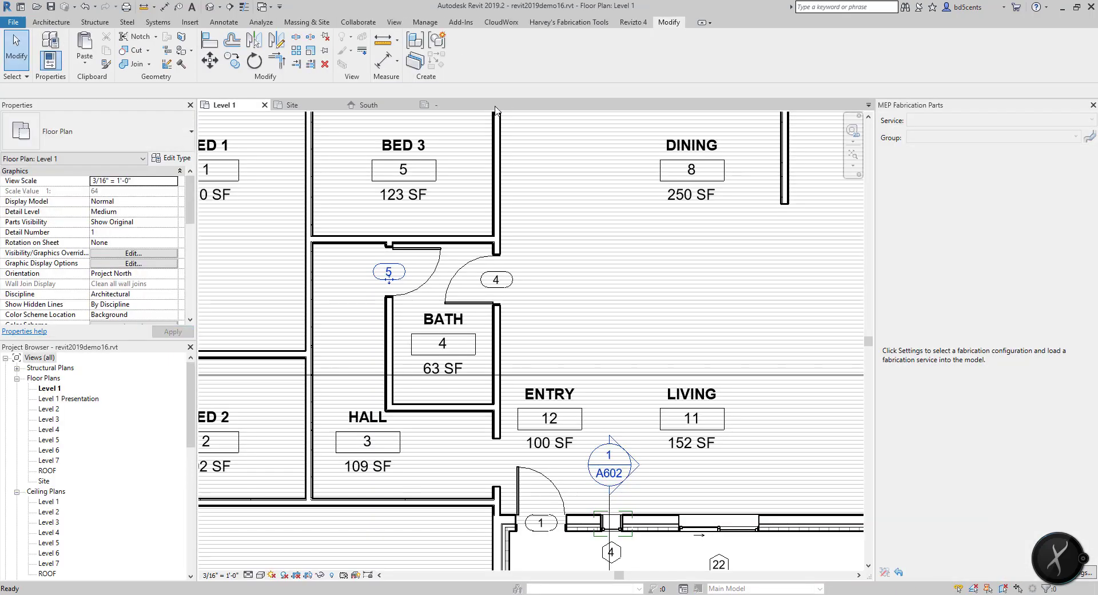
Close the Property Line Tag.rfa family without saving its changes.
left_click(452, 105)
left_click(484, 105)
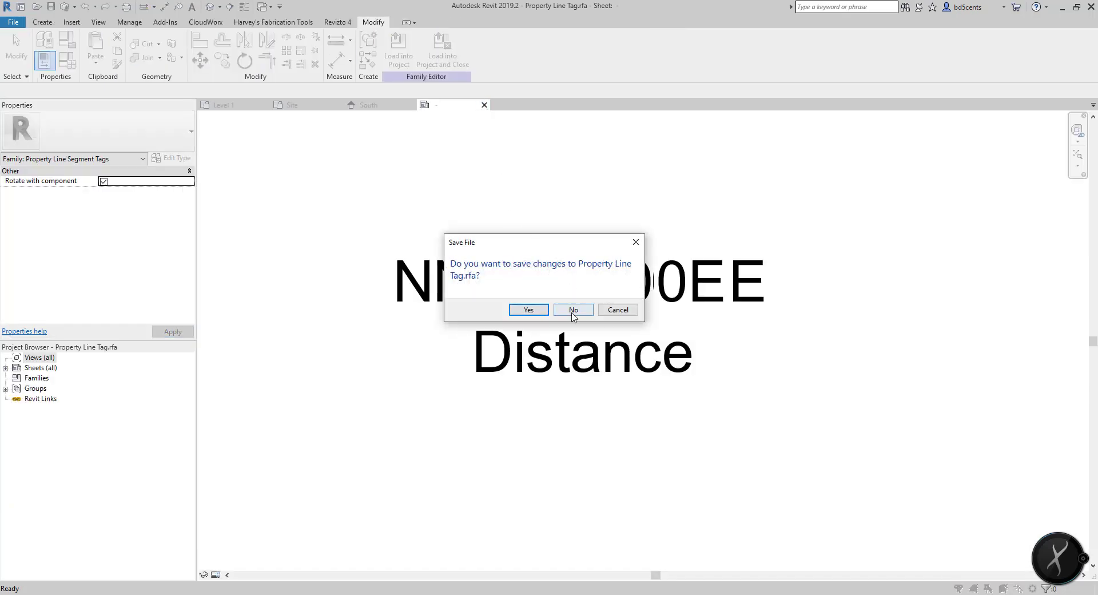
left_click(571, 307)
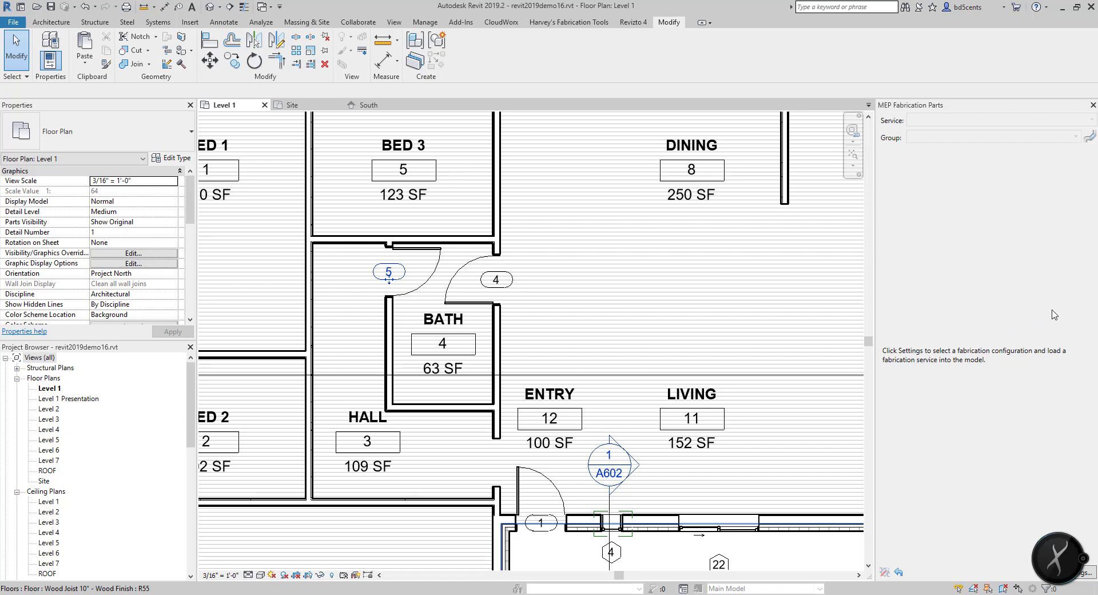
Open the Site floor plan.
scroll(719, 276, "down", 6)
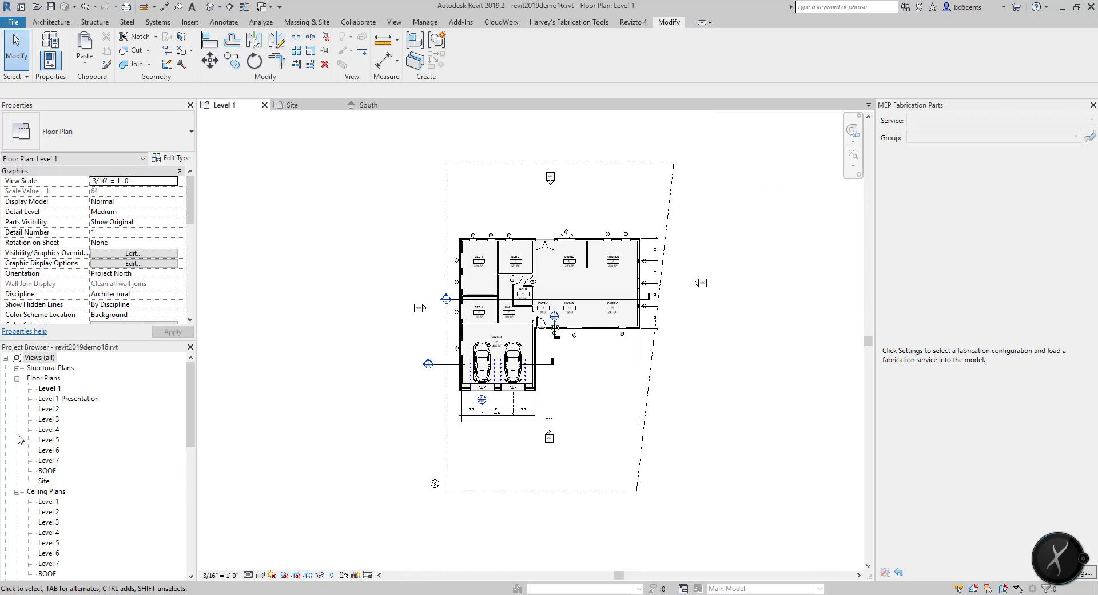
double_click(42, 482)
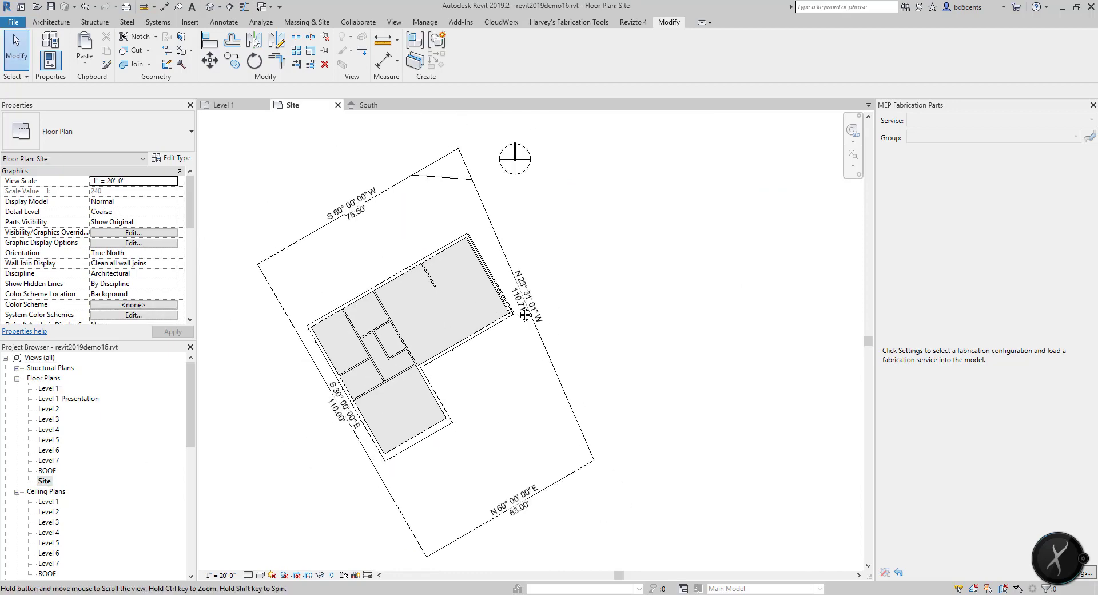
left_click(400, 210)
left_click(273, 279)
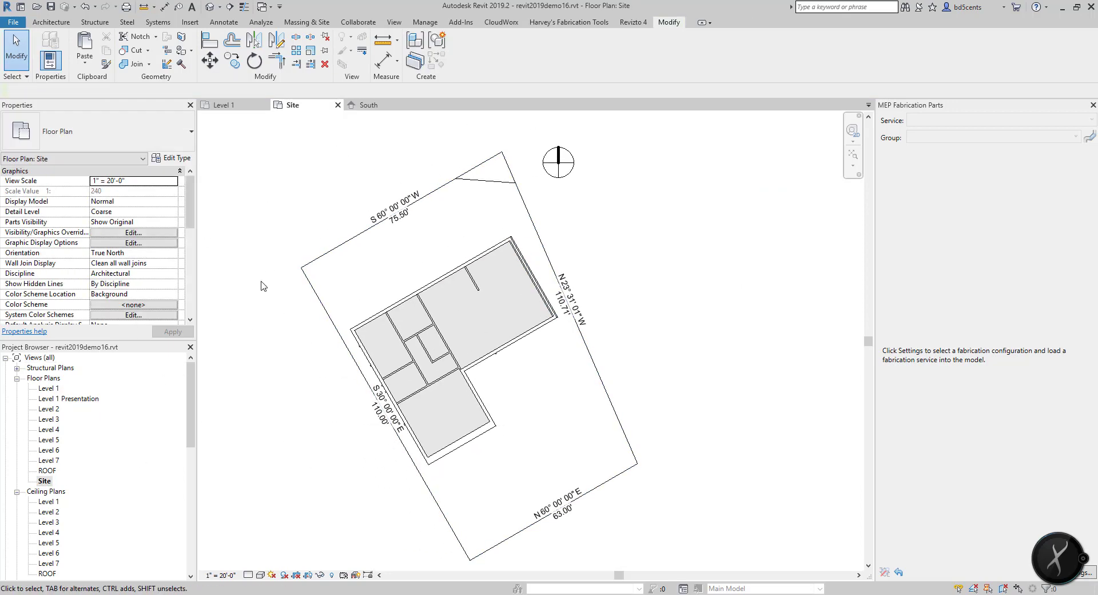
Switch the Site view's orientation to Project North and return it to True North.
scroll(141, 275, "down", 4)
scroll(141, 280, "down", 1)
scroll(148, 277, "up", 3)
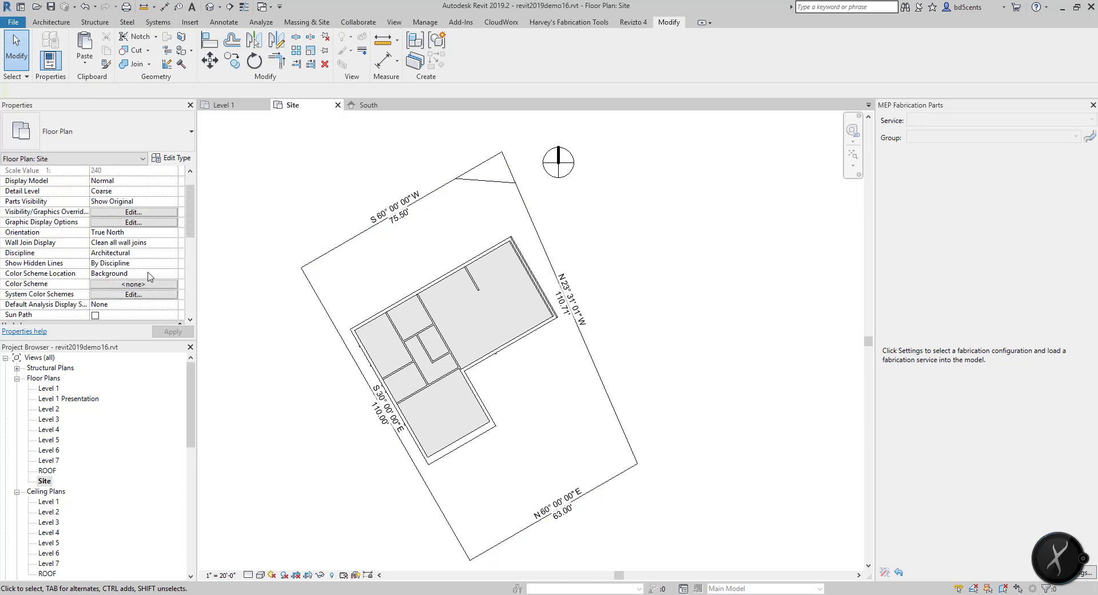
left_click(171, 232)
left_click(133, 252)
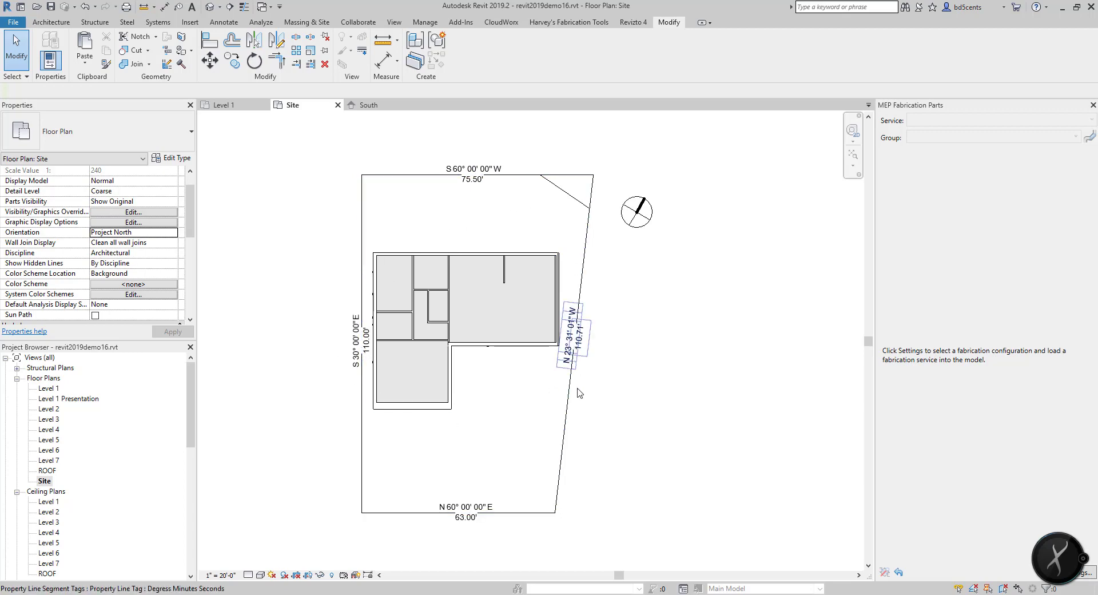
left_click(175, 232)
left_click(126, 253)
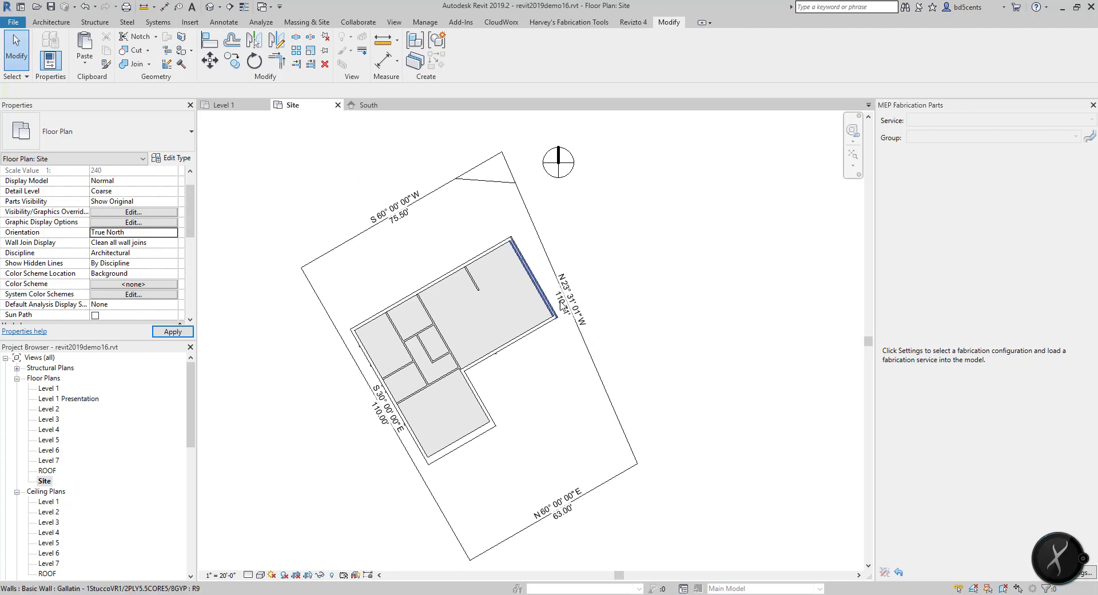
Try to rotate the property line tag on the 75.50' lot boundary about its centre.
middle_click_drag(397, 234, 389, 284)
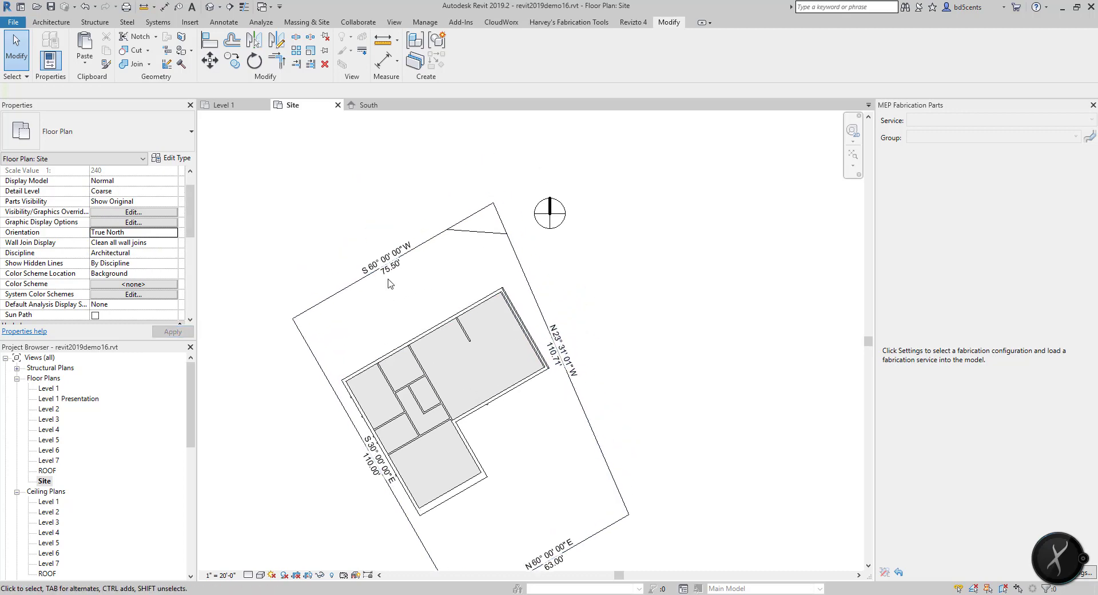
left_click(391, 264)
scroll(393, 263, "up", 2)
left_click(255, 61)
left_click(287, 220)
left_click(380, 169)
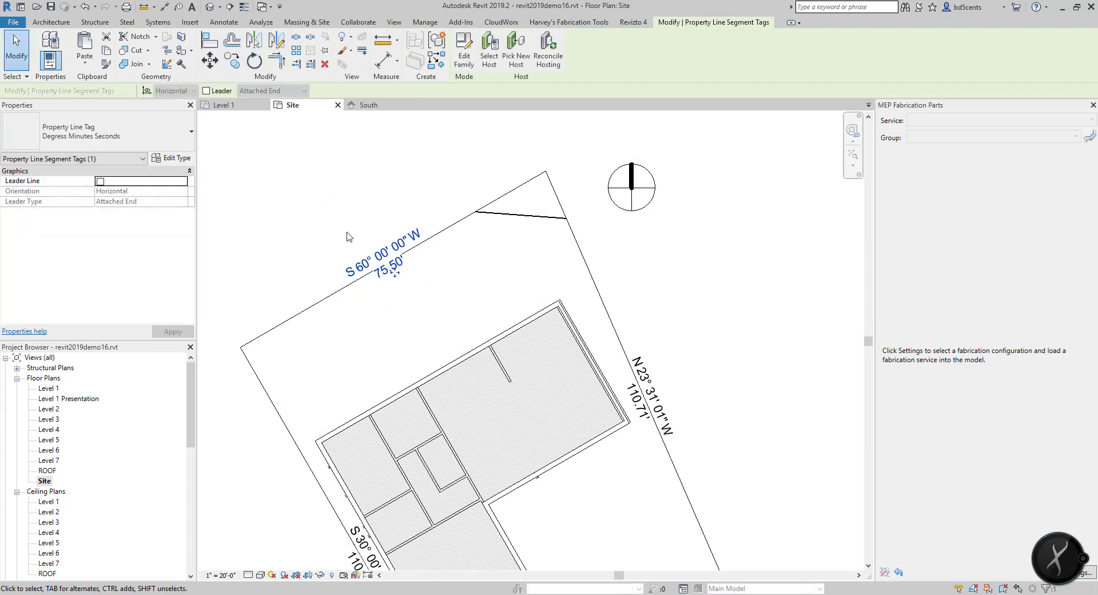
left_click(261, 61)
left_click(299, 253)
left_click(416, 192)
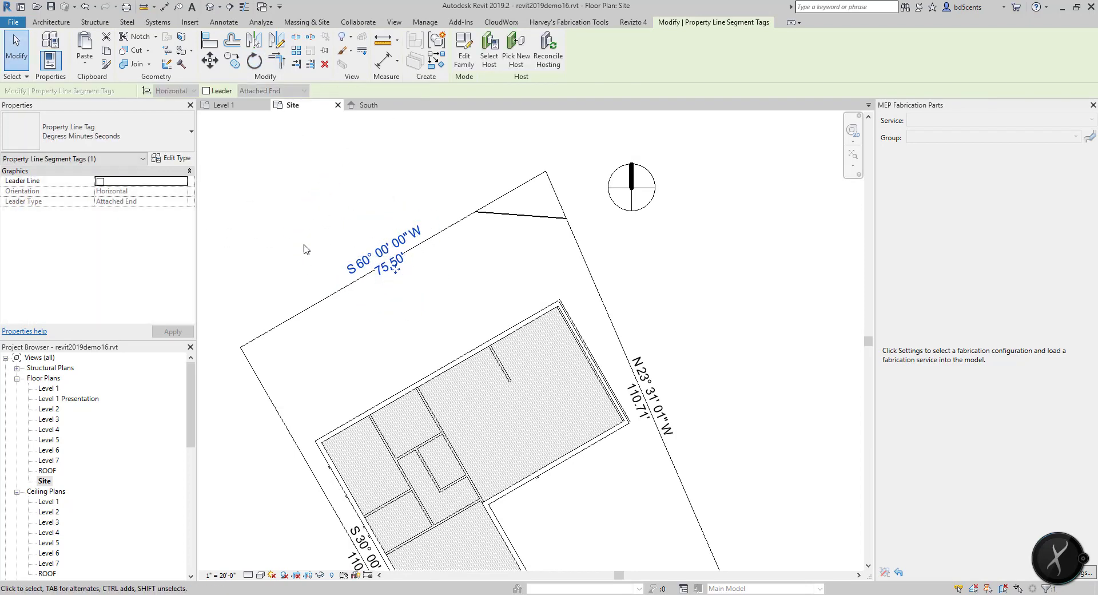
Try rotating the 75.50' boundary tag again with the Disjoin option enabled, and deselect the tag.
left_click(254, 61)
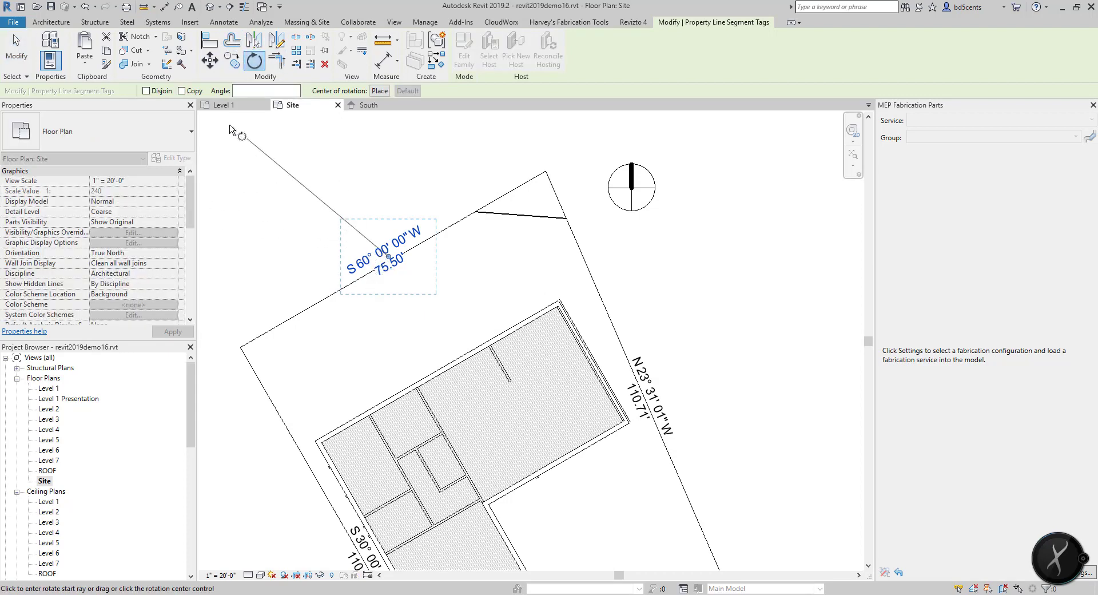
left_click(146, 90)
left_click(280, 256)
left_click(381, 209)
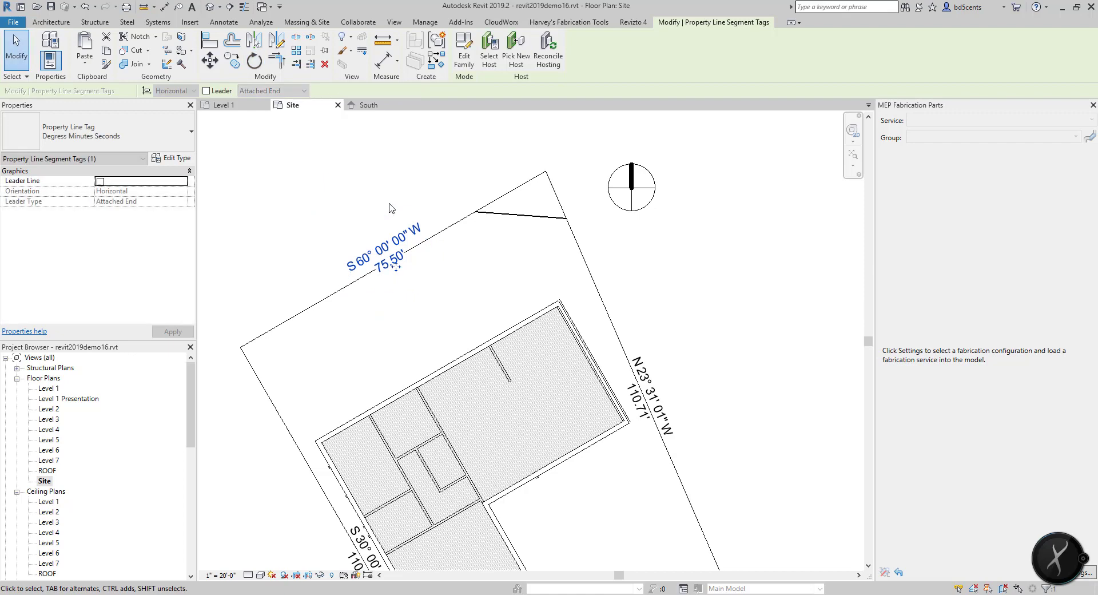
left_click(415, 214)
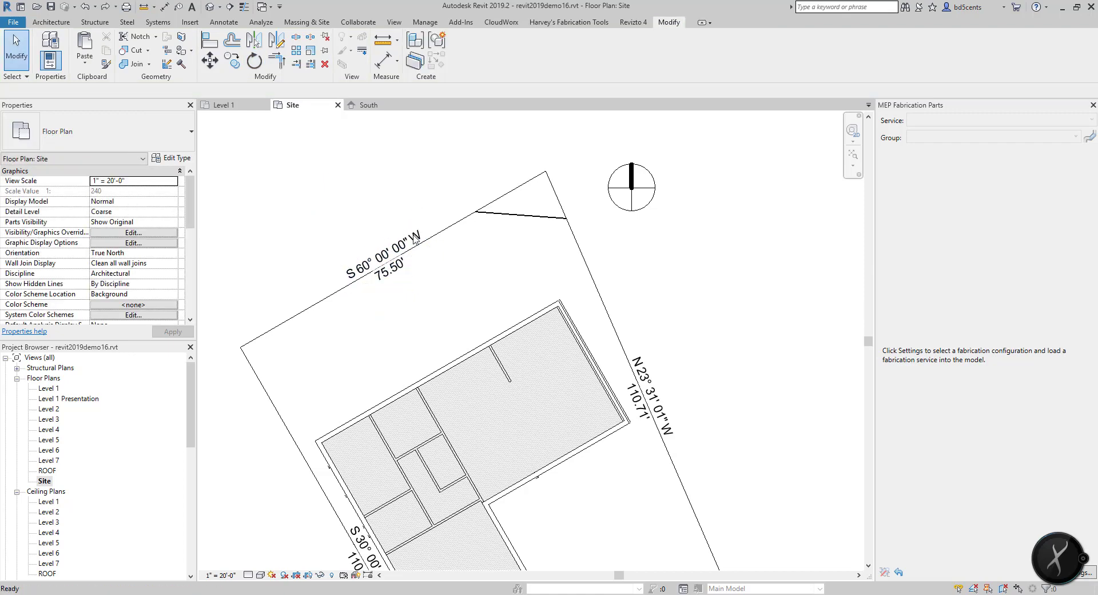
Undo the tag rotations and the last orientation change, and redo until the Site view is at True North.
key("ctrl+z")
scroll(497, 276, "down", 2)
middle_click_drag(506, 276, 514, 234)
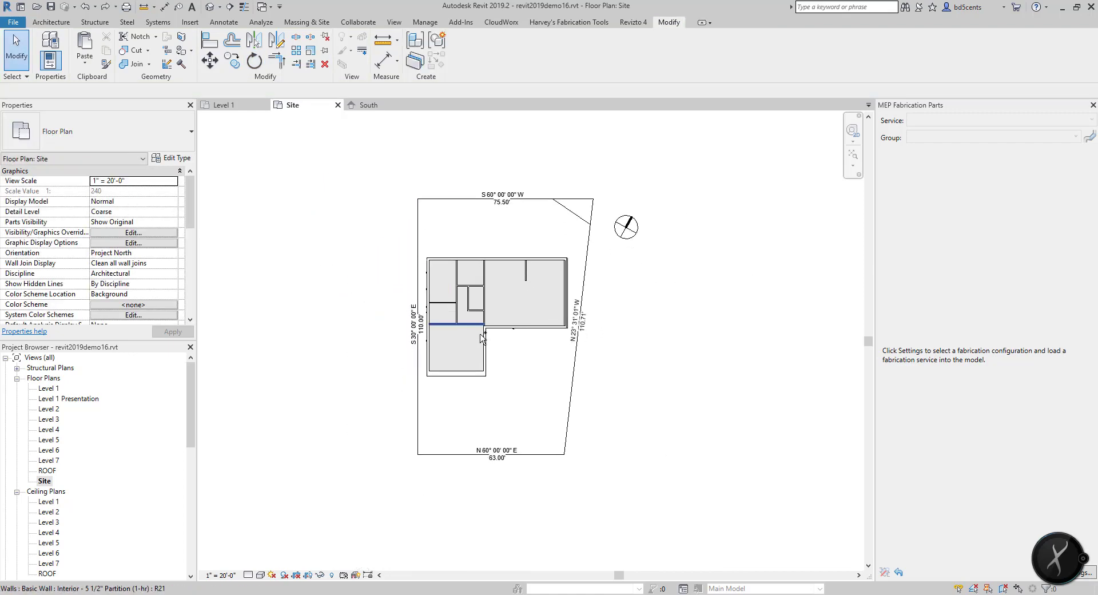
key("ctrl+y")
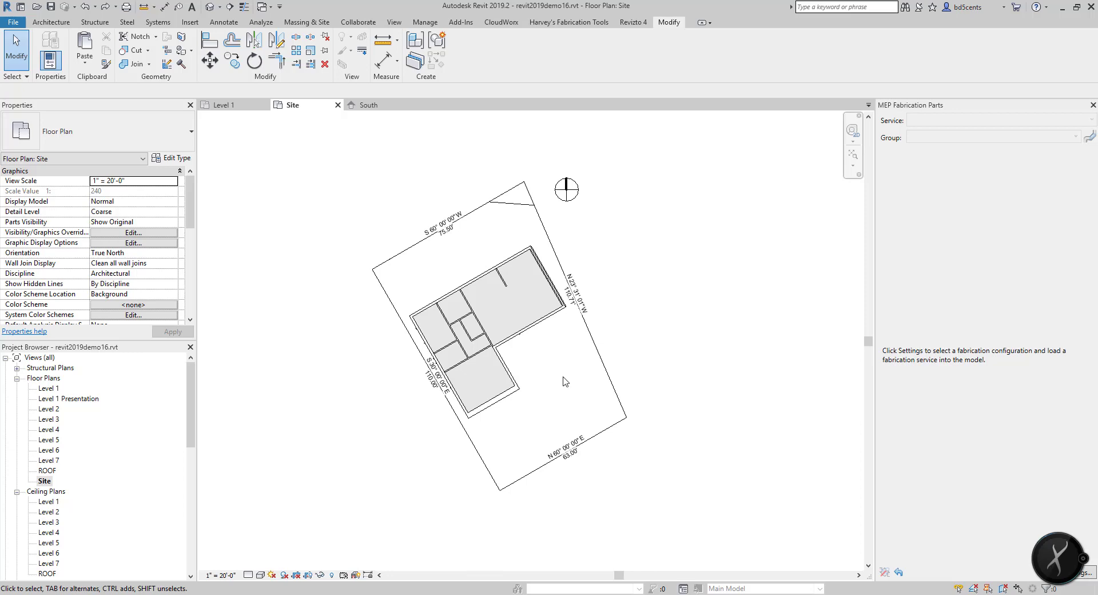
Bring up the massing and site commands for the Site plan.
scroll(561, 369, "up", 2)
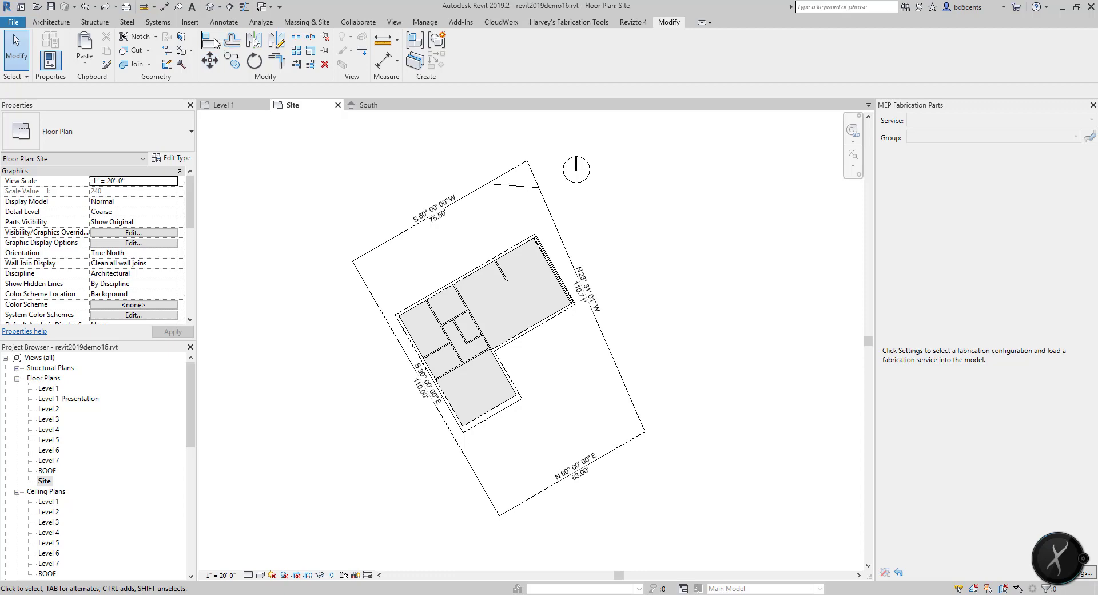
left_click(328, 22)
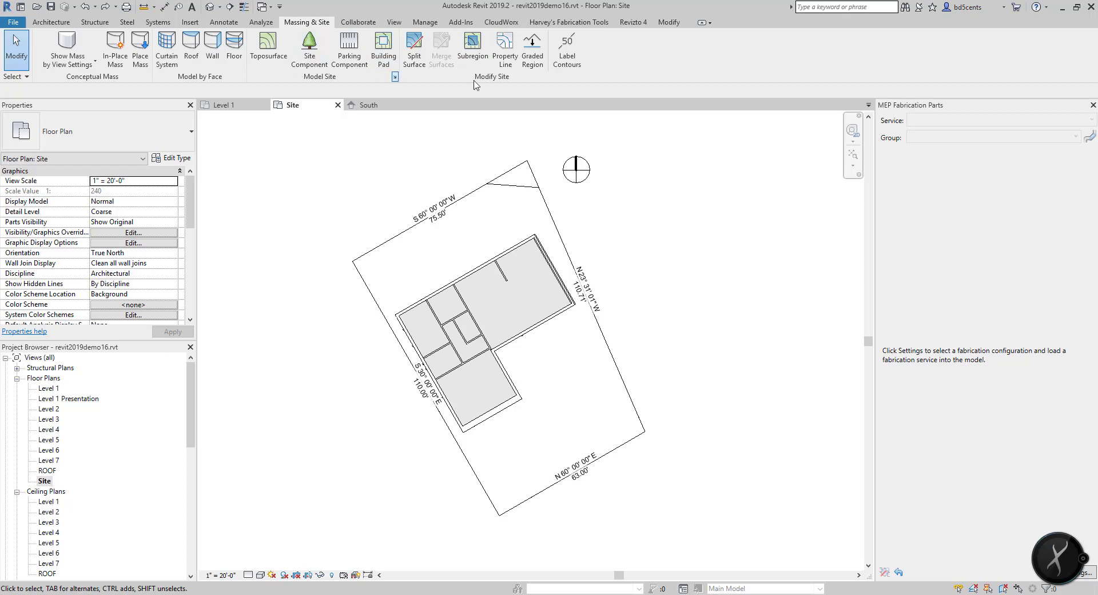
Label the site contours along a nearly vertical line running from beyond the north corner to beyond the southern property line.
left_click(566, 57)
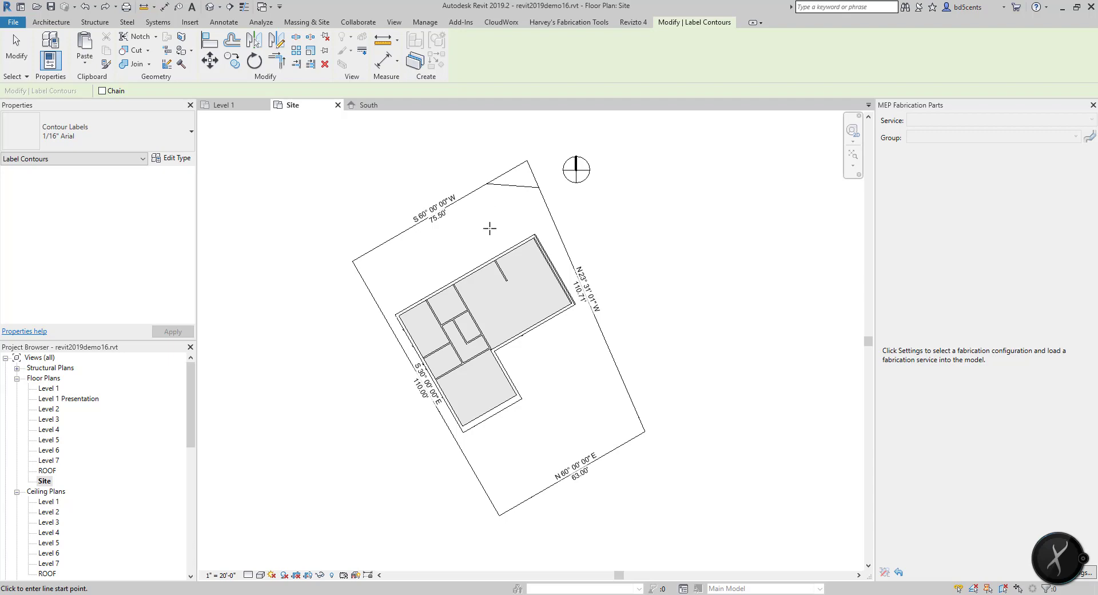
scroll(494, 247, "up", 2)
scroll(510, 206, "down", 2)
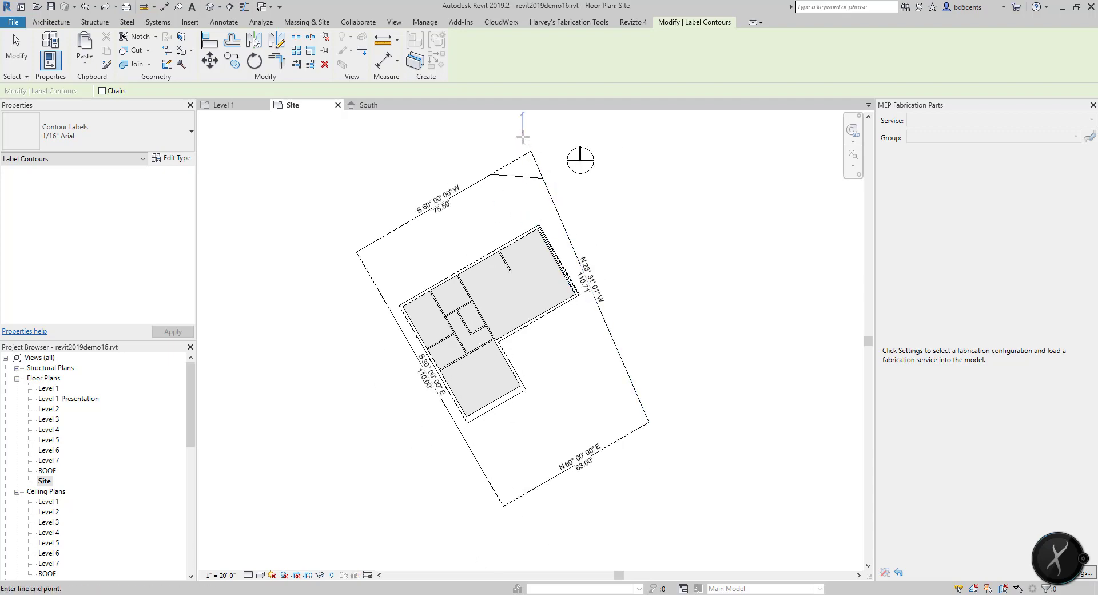
left_click(522, 137)
left_click(508, 528)
scroll(523, 171, "up", 4)
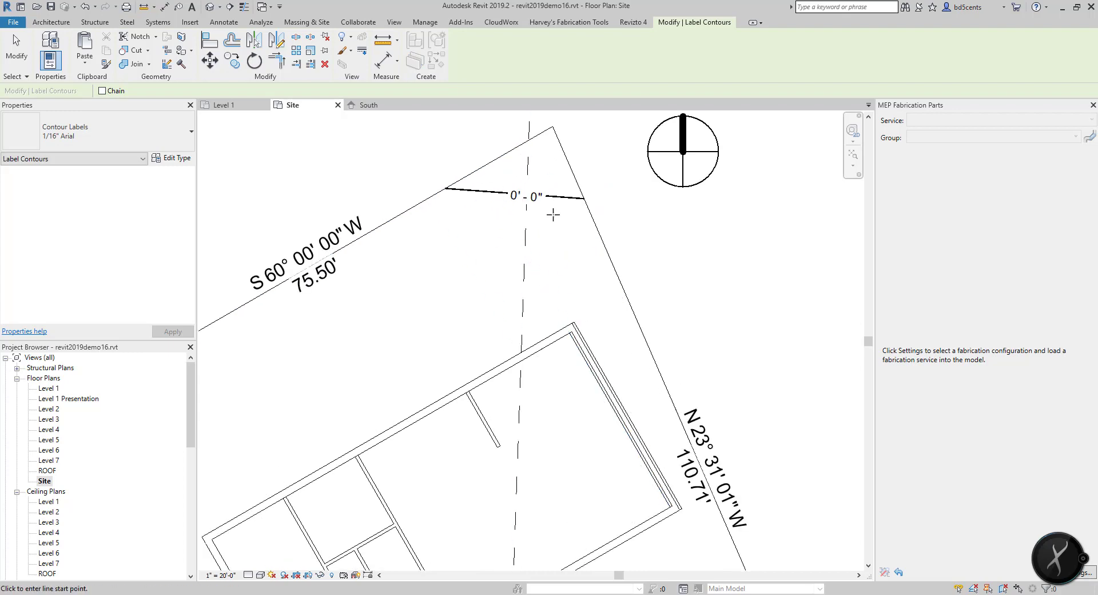
scroll(538, 181, "down", 2)
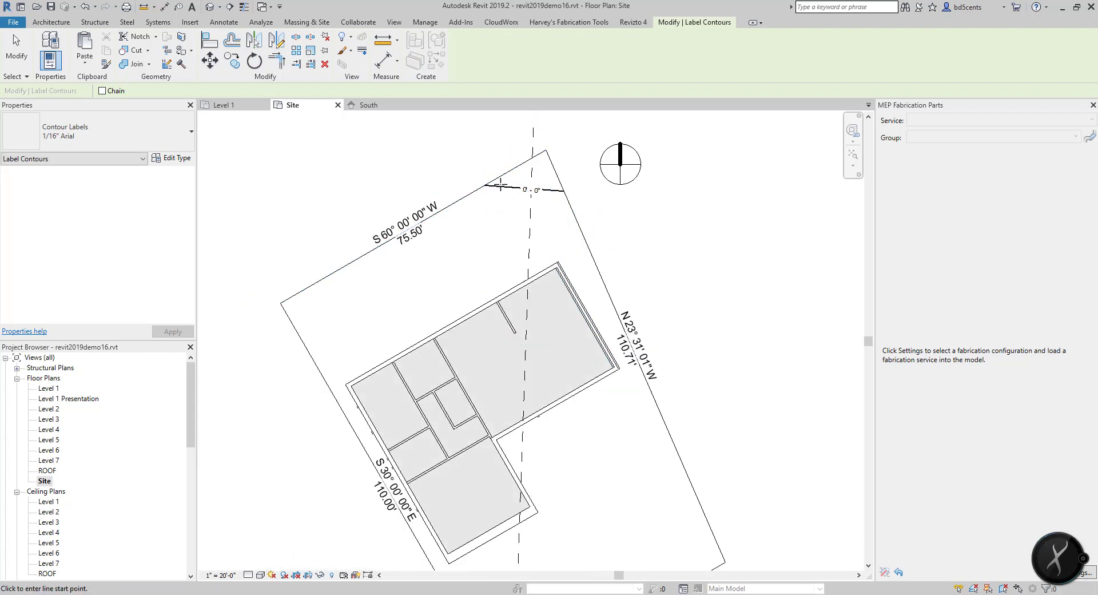
scroll(538, 160, "down", 1)
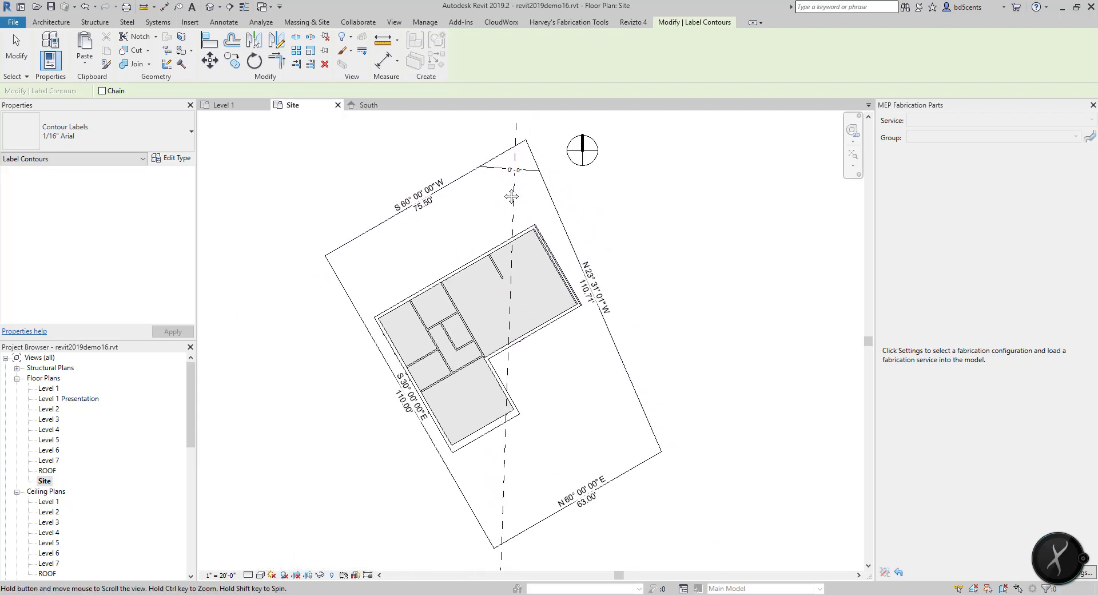
Add a second, vertical contour label line through the whole site, crossing the contour near the north corner.
middle_click_drag(501, 556, 503, 492)
scroll(502, 490, "down", 2)
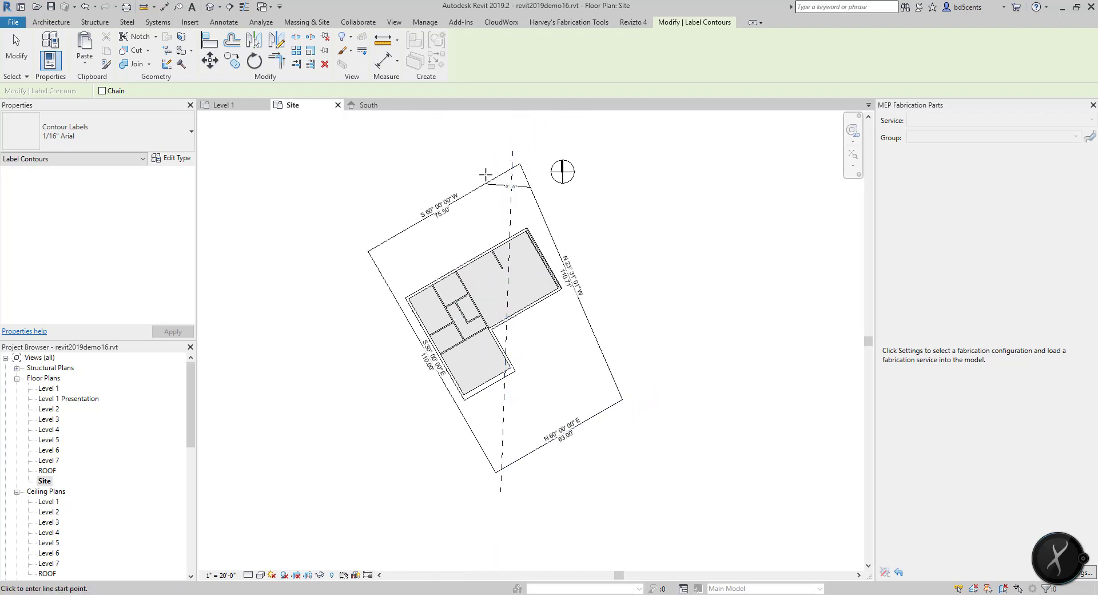
left_click(463, 144)
key("Escape")
left_click(510, 122)
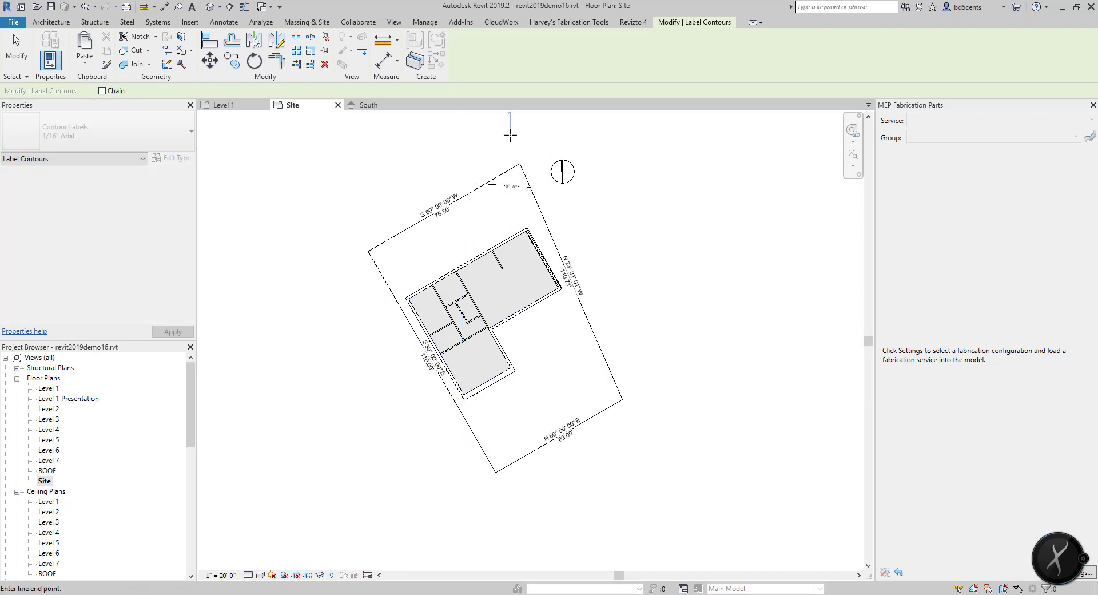
left_click(509, 520)
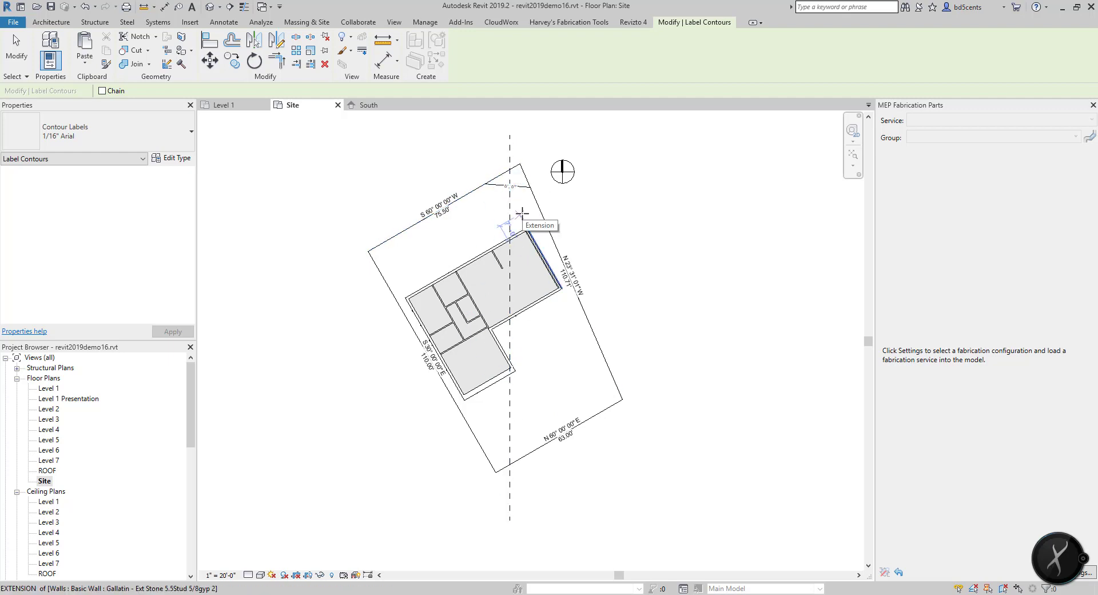
key("Escape")
key("Escape")
Open the default 3D view and begin editing the topography surface beneath the building.
left_click(395, 22)
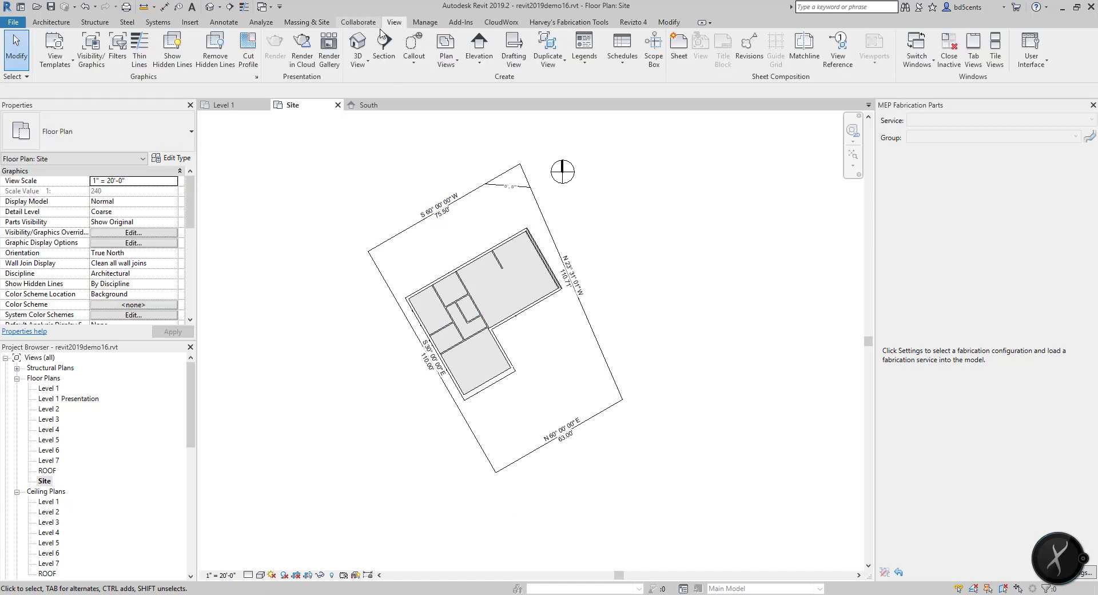
left_click(358, 43)
middle_click_drag(532, 441, 672, 412, "shift")
left_click(664, 452)
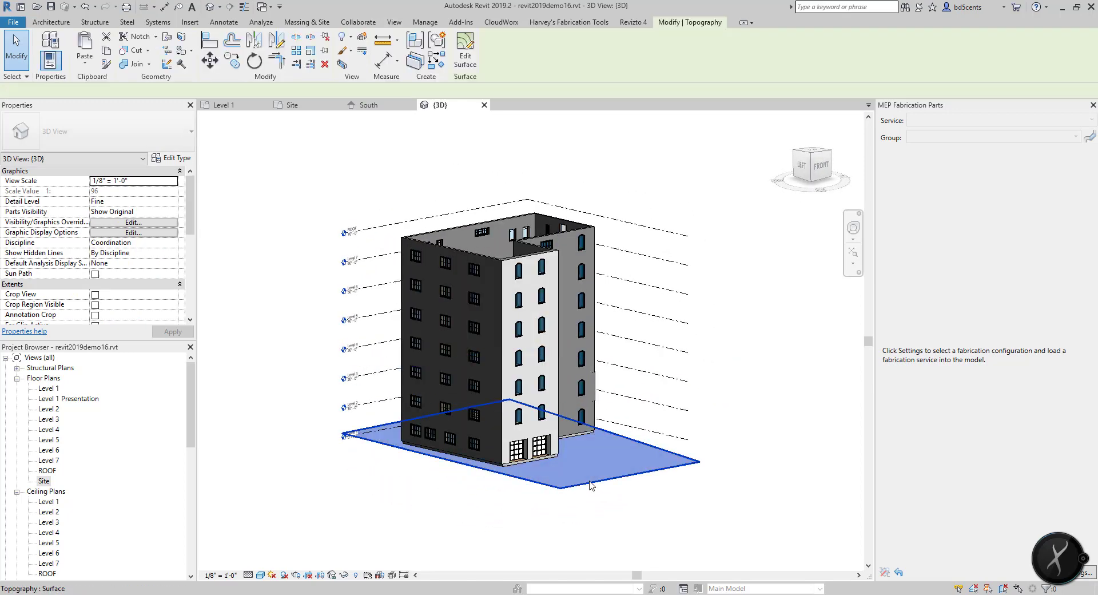
left_click(463, 57)
Check the elevations of the boundary points at the corners of the topography surface.
left_click_drag(315, 414, 372, 476)
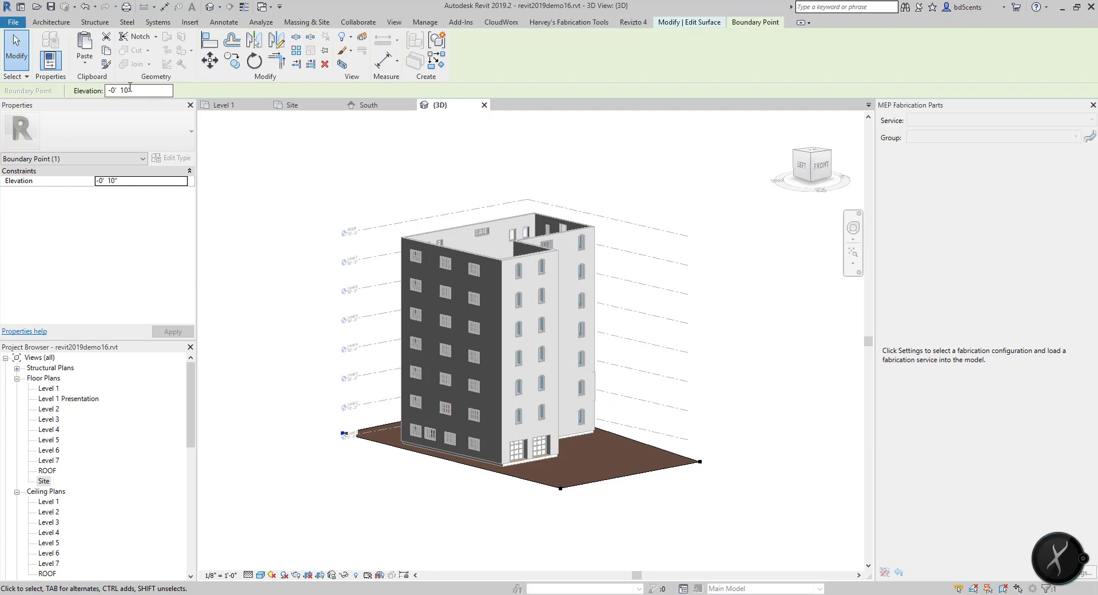
left_click(561, 488)
left_click_drag(693, 430, 765, 522)
middle_click_drag(669, 311, 31, 301, "shift")
left_click_drag(571, 336, 629, 430)
middle_click_drag(309, 250, 375, 283)
left_click(579, 315)
left_click(324, 448)
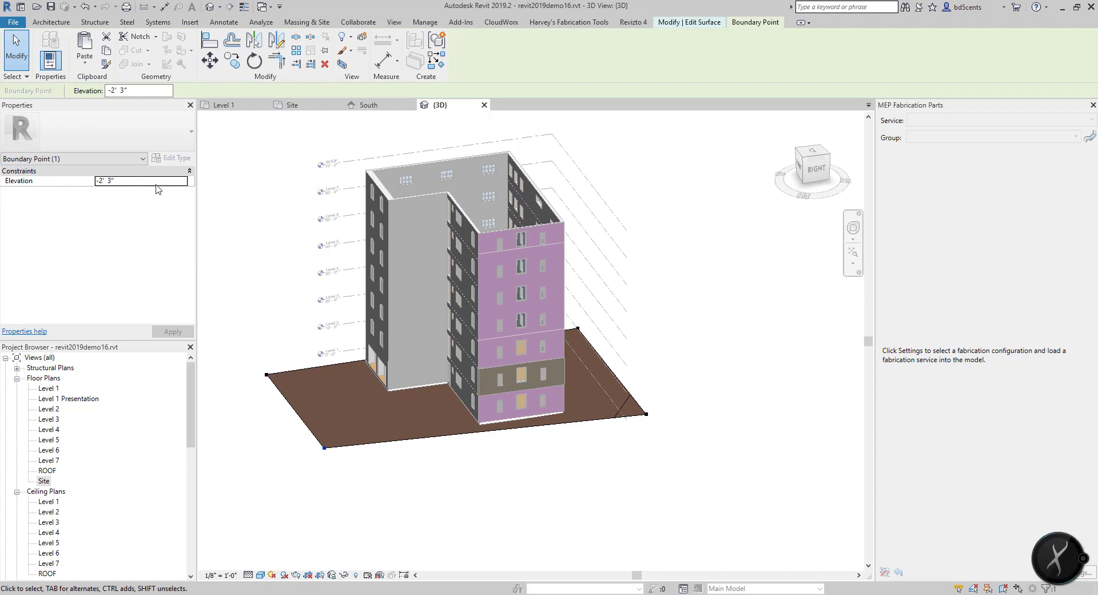
Set the elevation of the boundary point at the site's southern corner to -15' and finish the surface edit.
left_click_drag(246, 347, 287, 399)
left_click(131, 93)
type("-15")
key("Return")
left_click(264, 216)
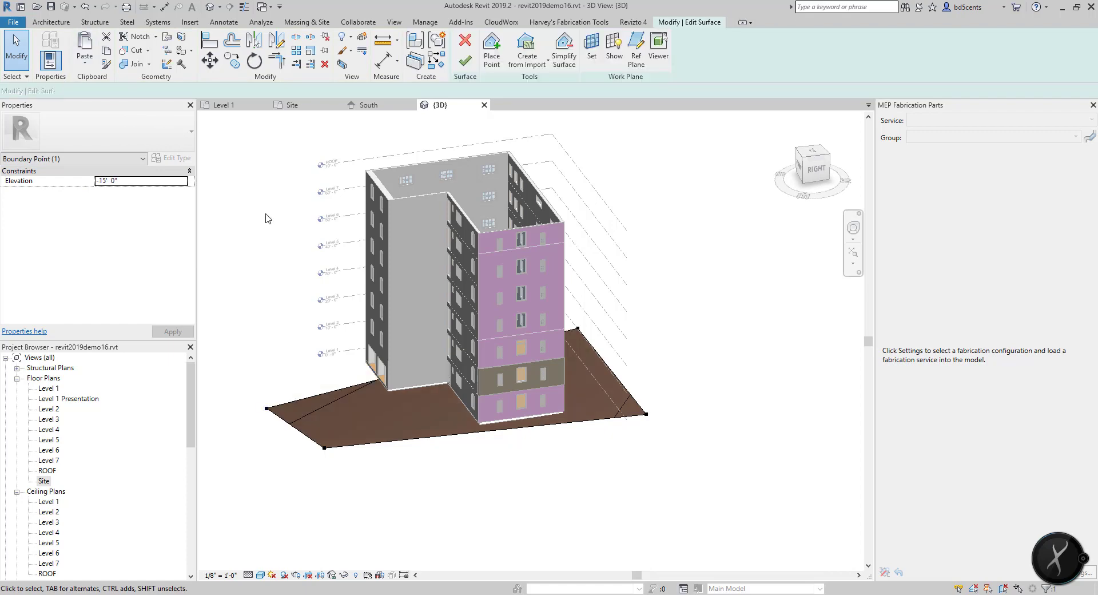
left_click(466, 60)
Examine the sloped ground surface around the building from several sides in 3D.
middle_click_drag(378, 337, 344, 404, "shift")
scroll(345, 404, "down", 2)
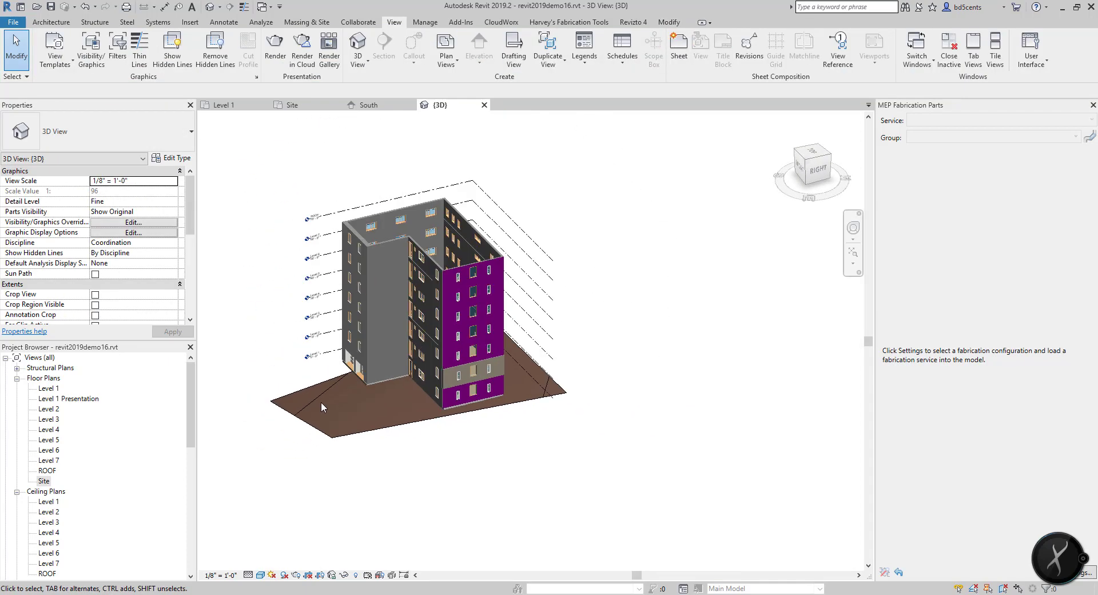
middle_click_drag(284, 388, 355, 430, "shift")
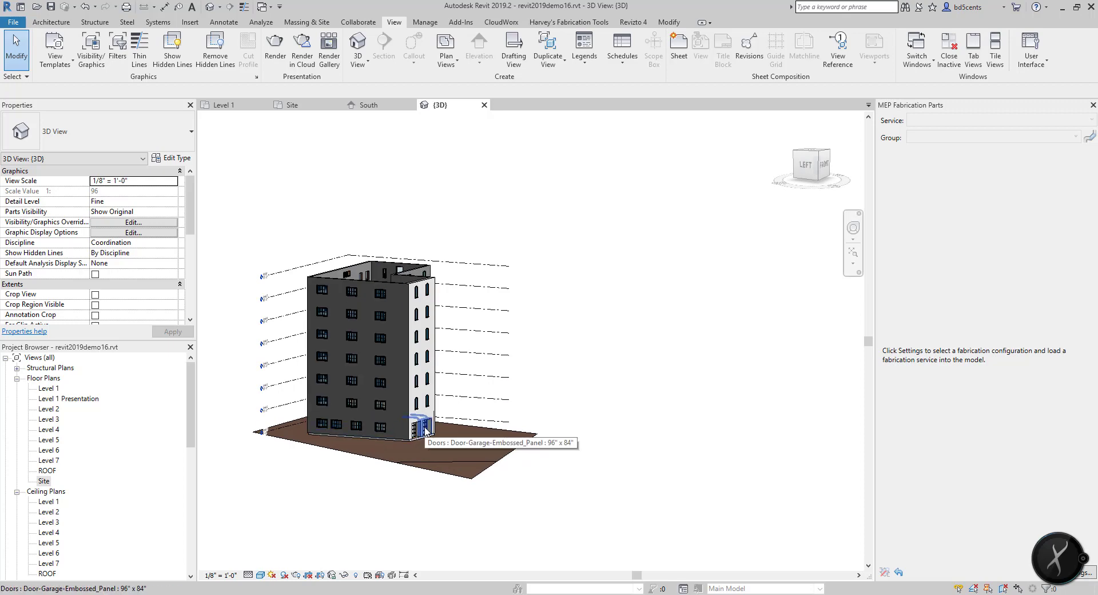
scroll(527, 362, "up", 1)
middle_click_drag(509, 363, 536, 332)
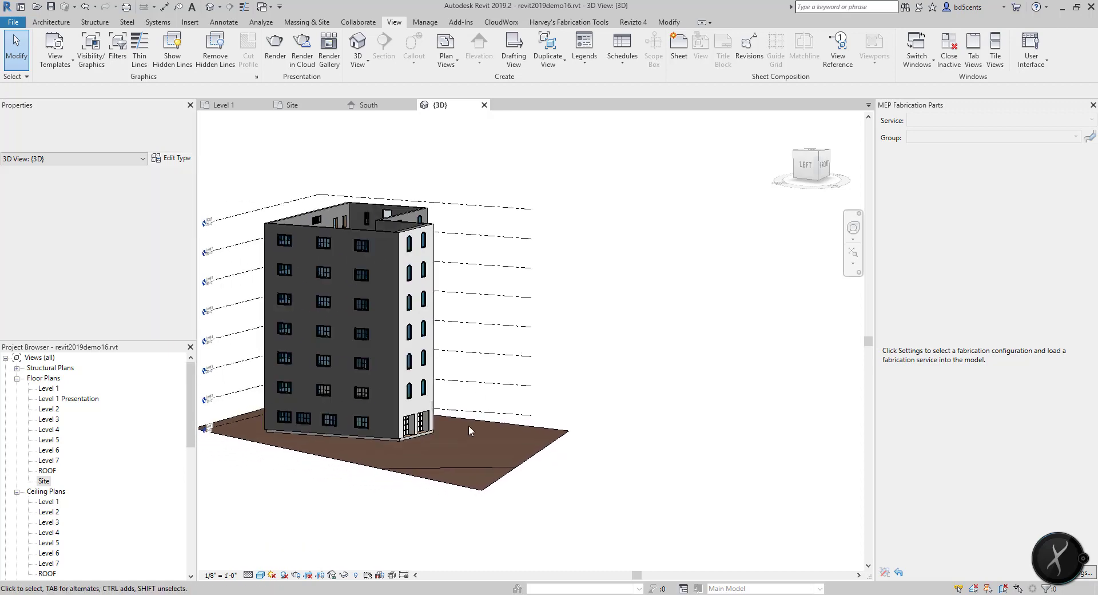
middle_click_drag(599, 387, 419, 449, "shift")
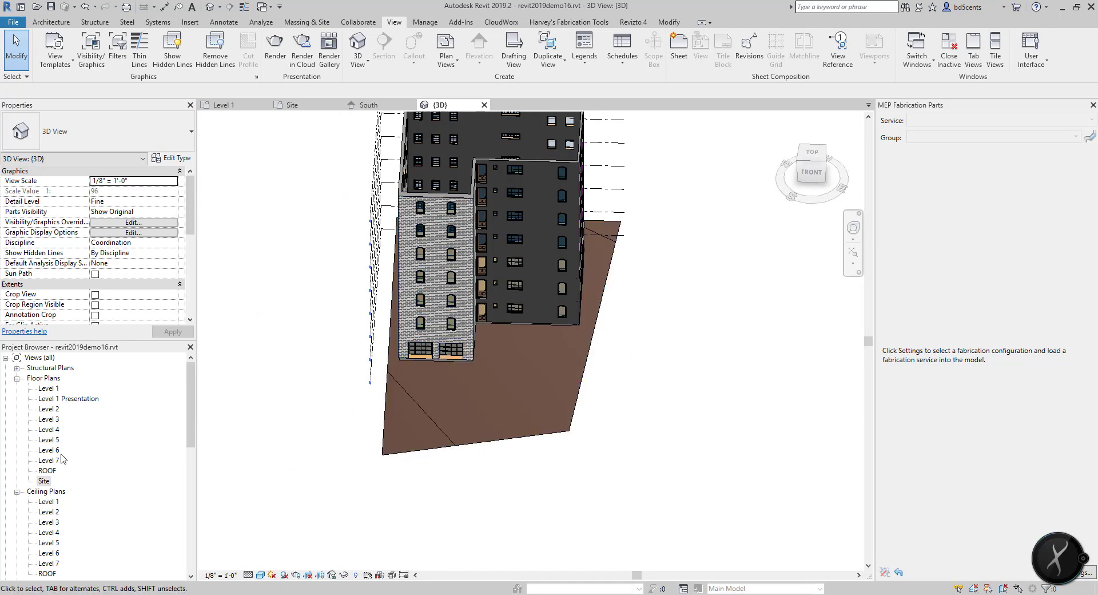
Open the Site floor plan and inspect the overlapping contour labels near the southern corner.
double_click(44, 482)
scroll(508, 431, "up", 7)
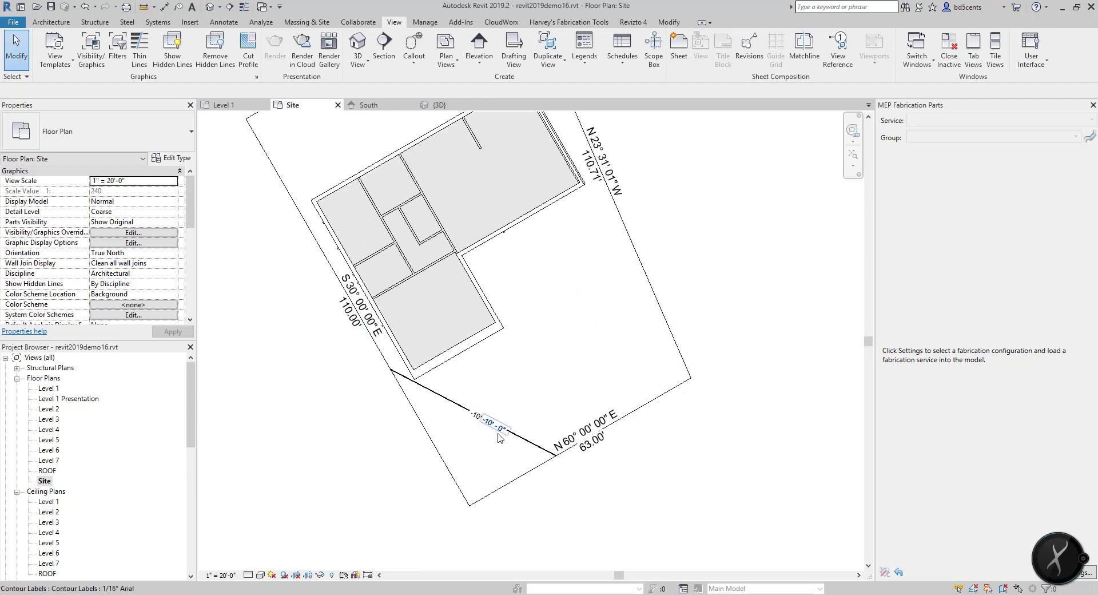
scroll(473, 364, "down", 6)
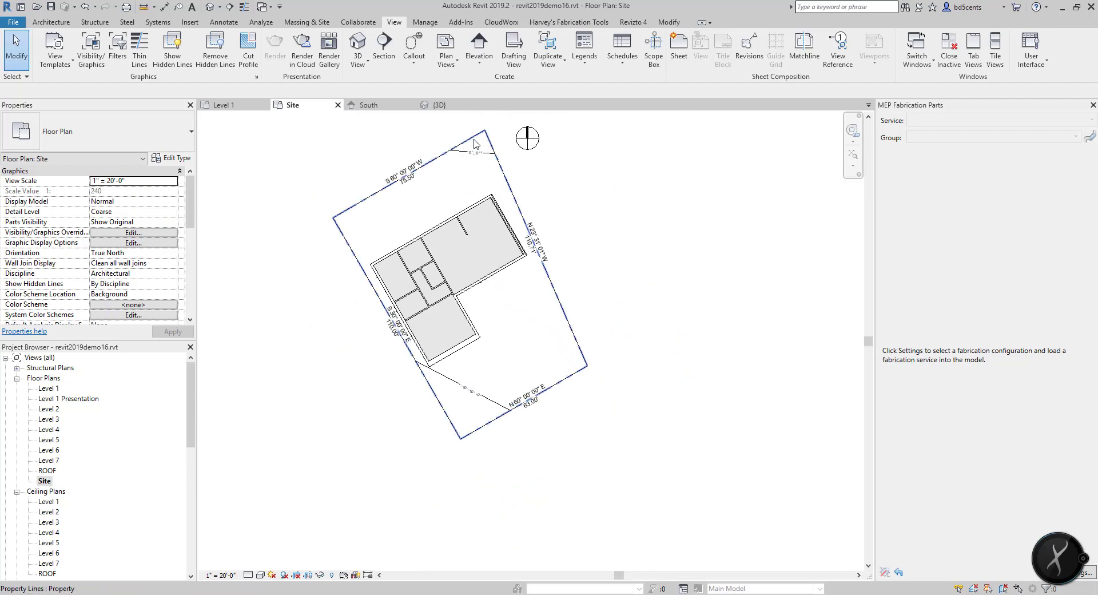
scroll(473, 404, "up", 2)
scroll(464, 401, "down", 3)
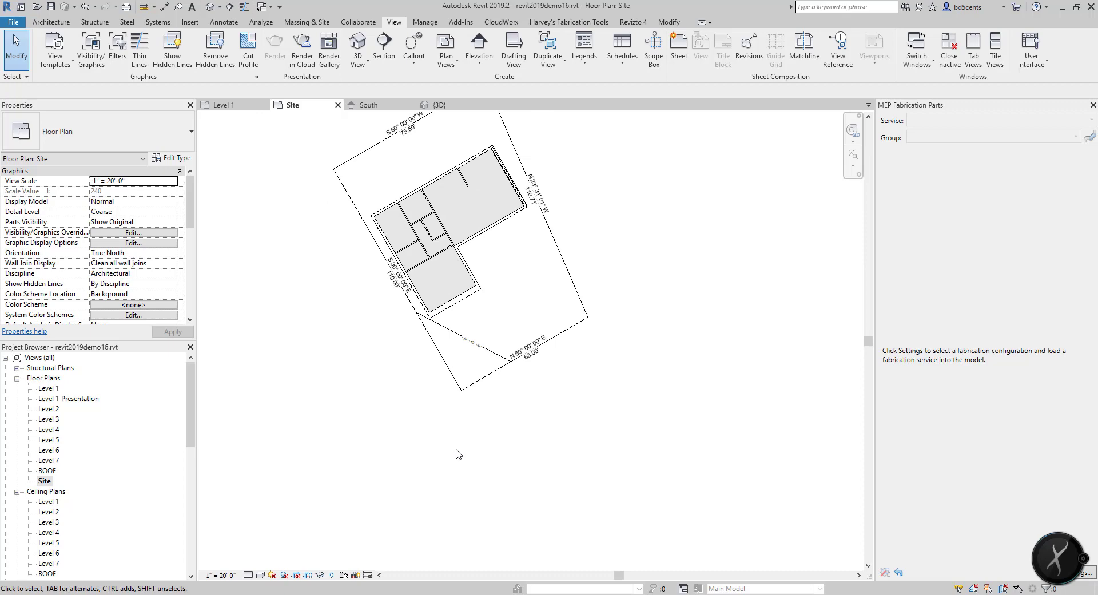
scroll(470, 418, "up", 3)
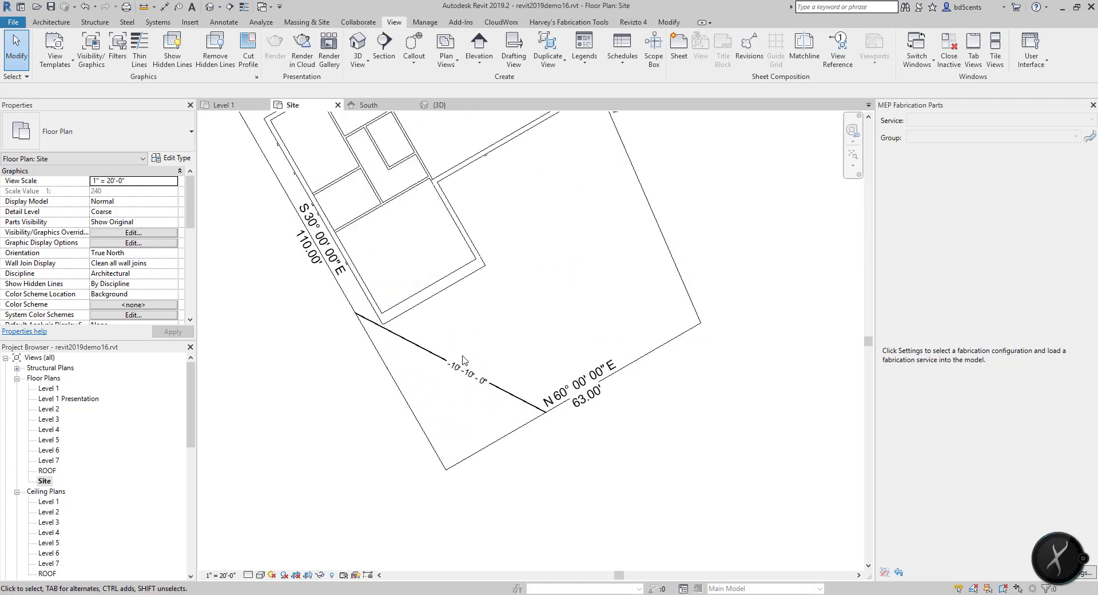
scroll(465, 368, "up", 2)
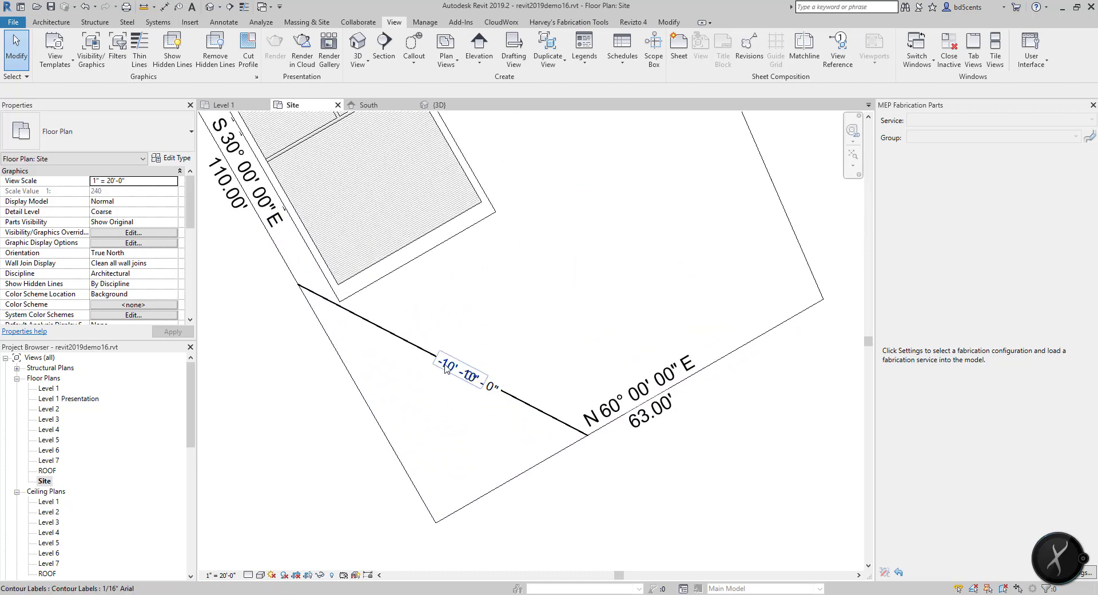
Move the slanted contour label line away from the vertical one and delete the slanted line.
left_click(446, 367)
left_click_drag(446, 366, 397, 342)
scroll(405, 358, "down", 6)
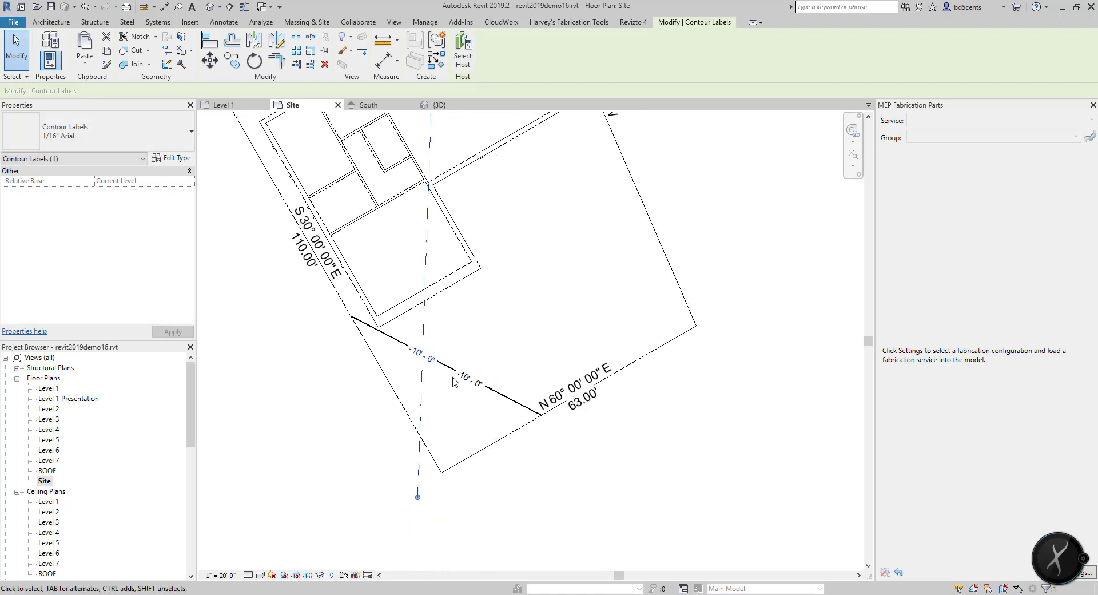
scroll(423, 197, "up", 1)
left_click(424, 196)
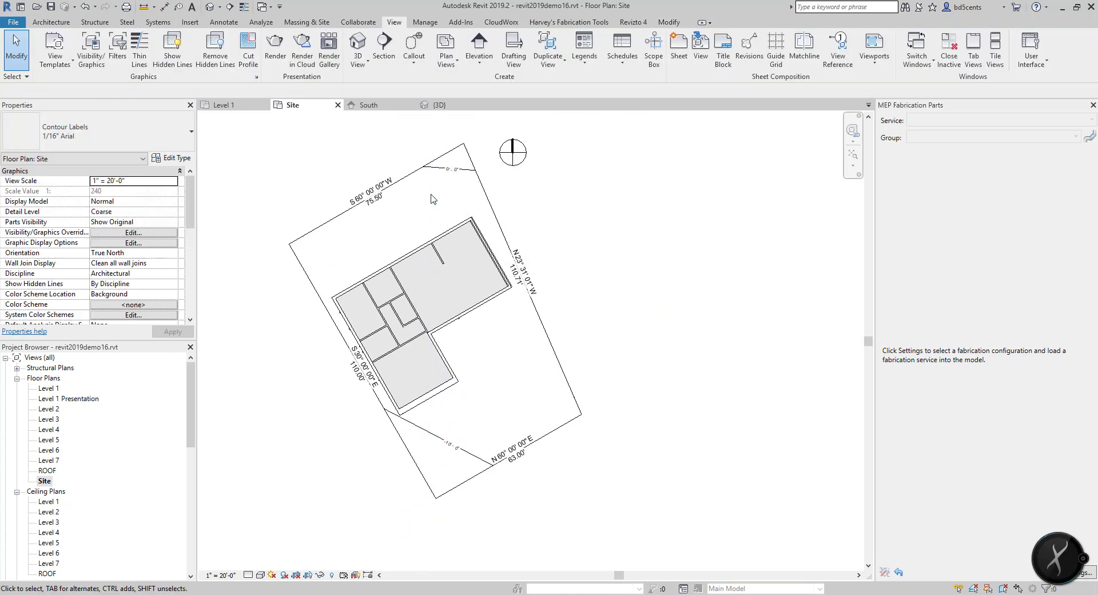
Shift the remaining vertical contour label line slightly east, then west so its labels slide along both contours.
left_click(452, 446)
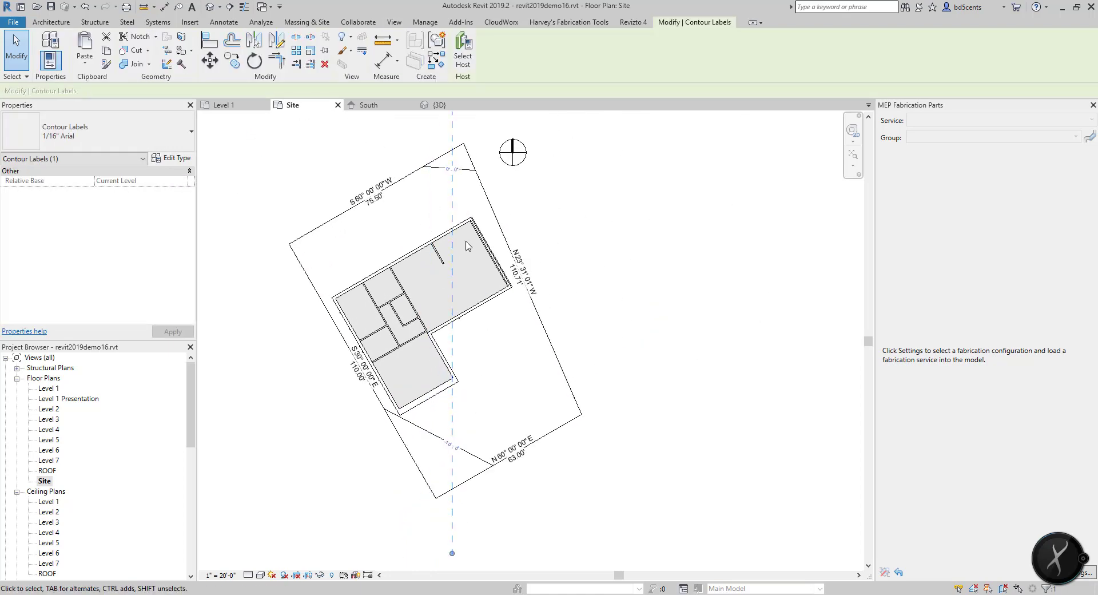
left_click_drag(453, 218, 464, 224)
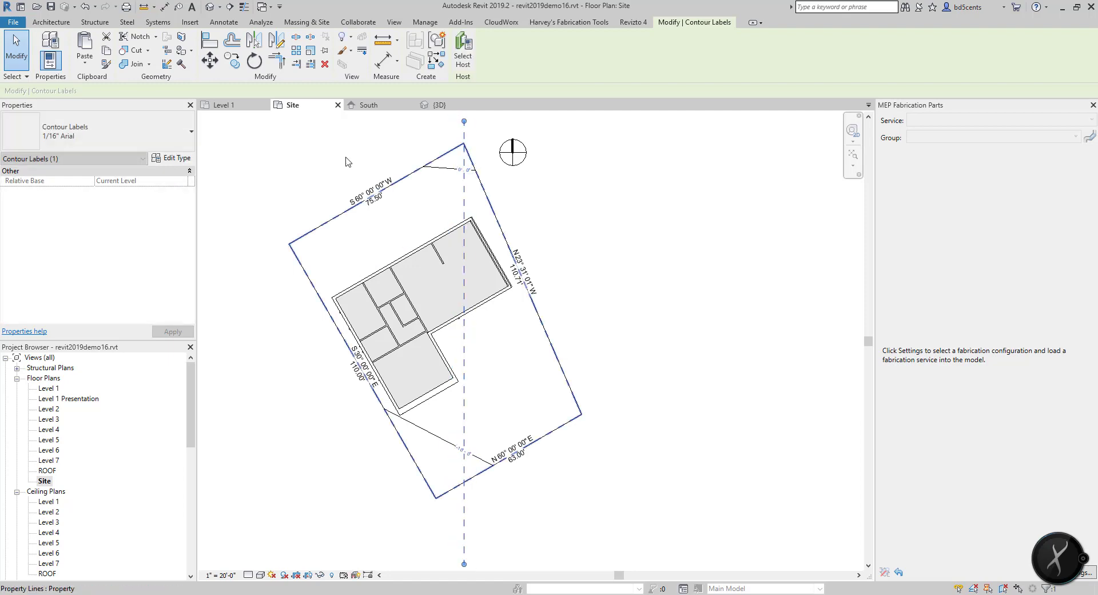
left_click(351, 174)
left_click(461, 226)
left_click(464, 181)
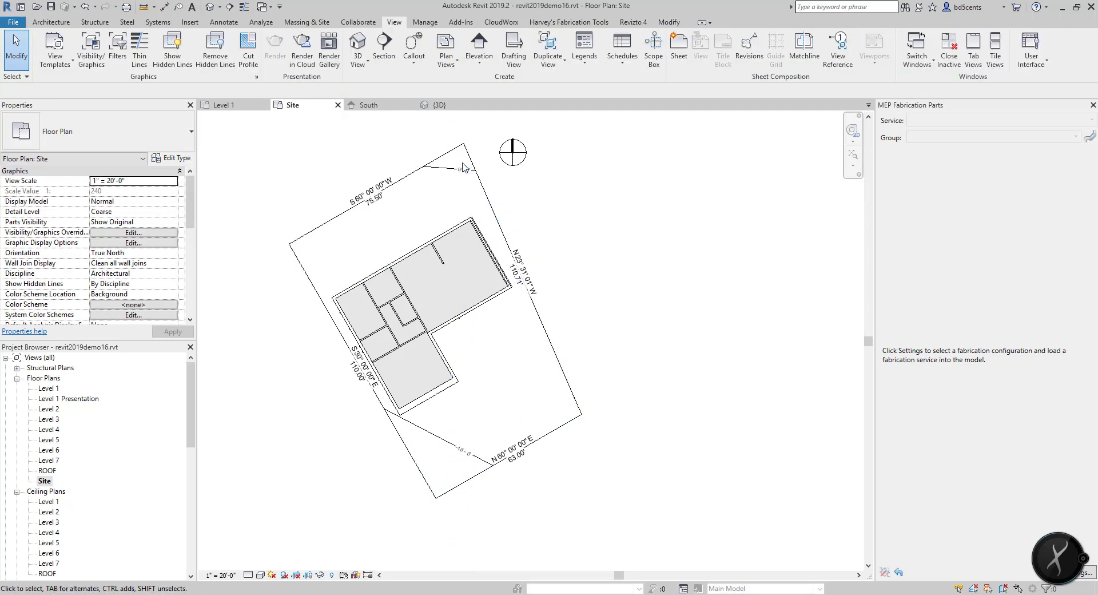
left_click(464, 170)
left_click_drag(464, 143, 442, 135)
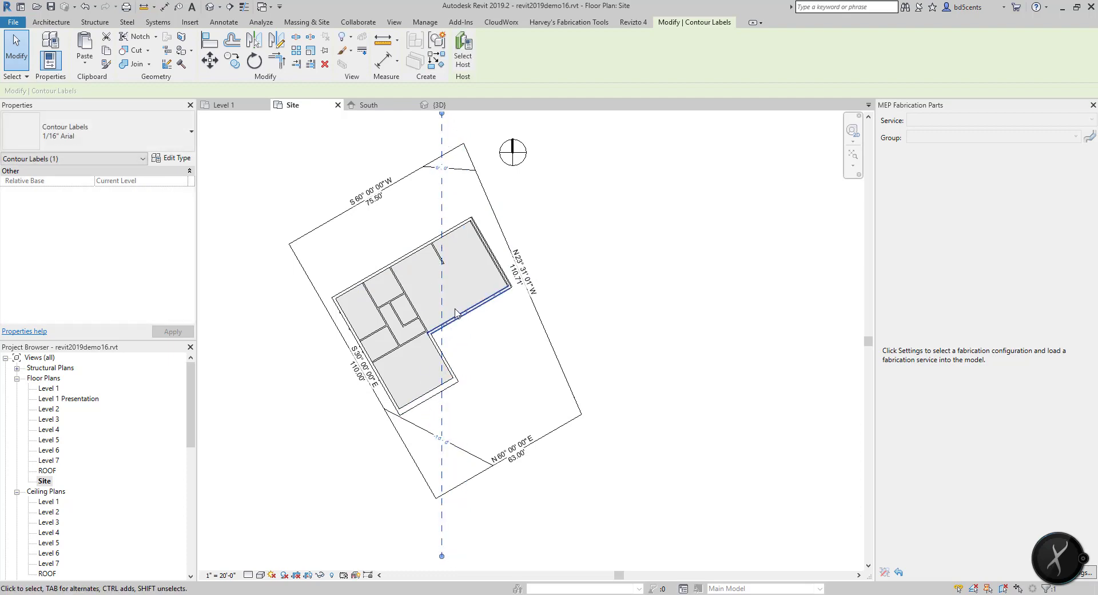
Copy the vertical contour label line eastward so both contours carry a second set of labels.
left_click(232, 61)
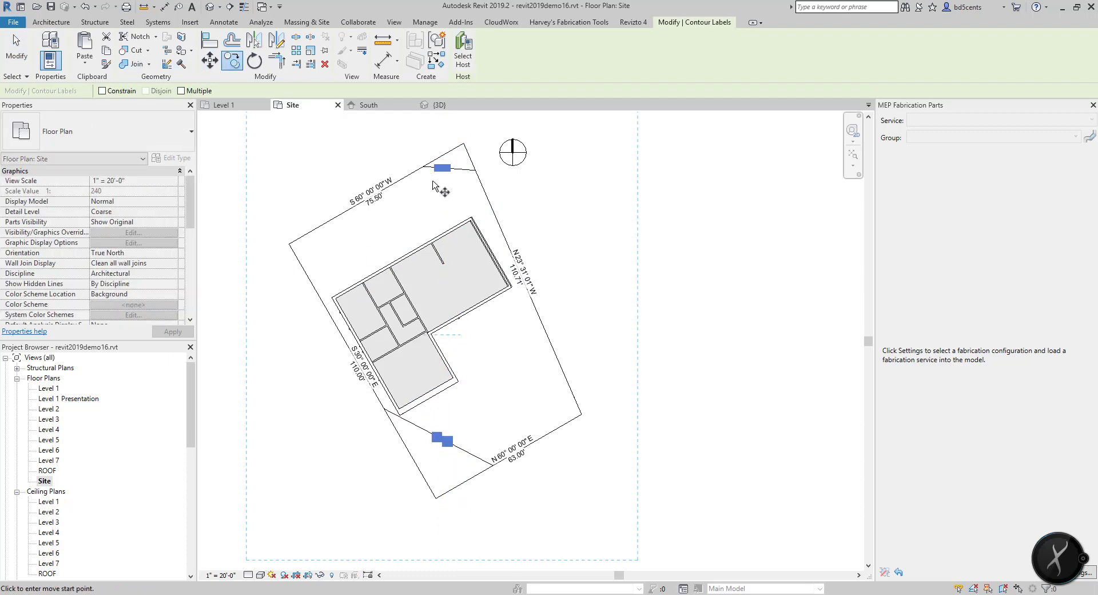
left_click(442, 167)
left_click(462, 171)
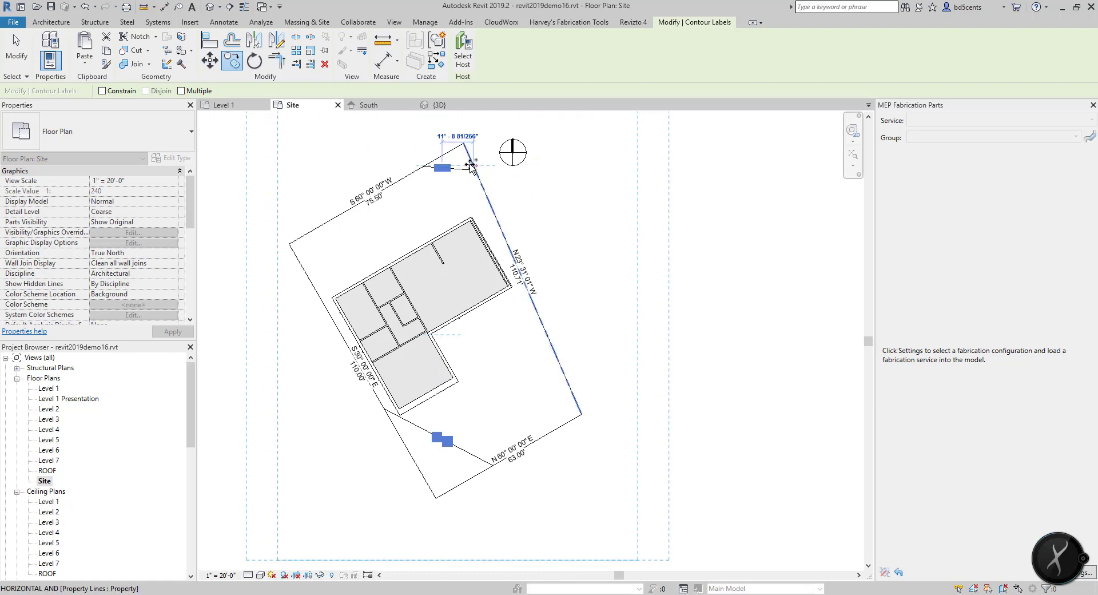
key("Escape")
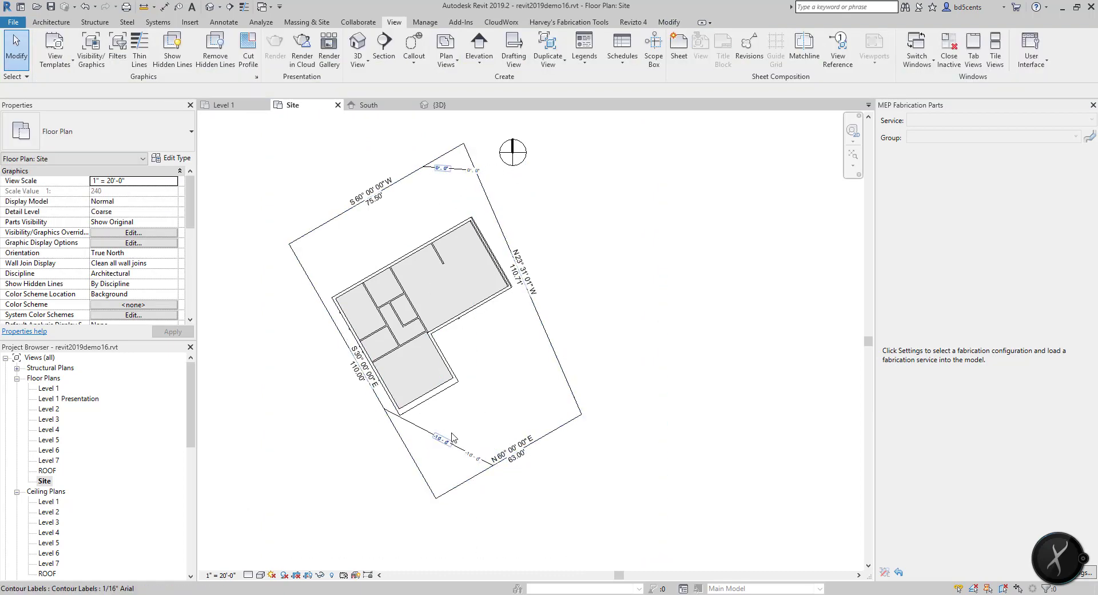
Undo the contour label changes and the southern corner's elevation edit.
key("ctrl+z")
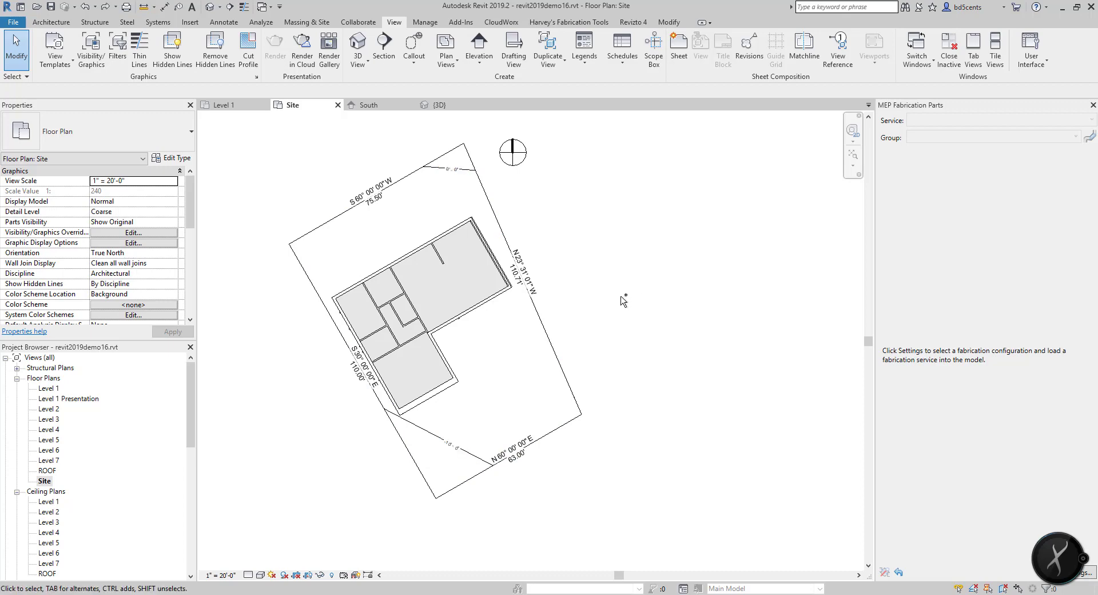
key("ctrl+z")
key("ctrl+z")
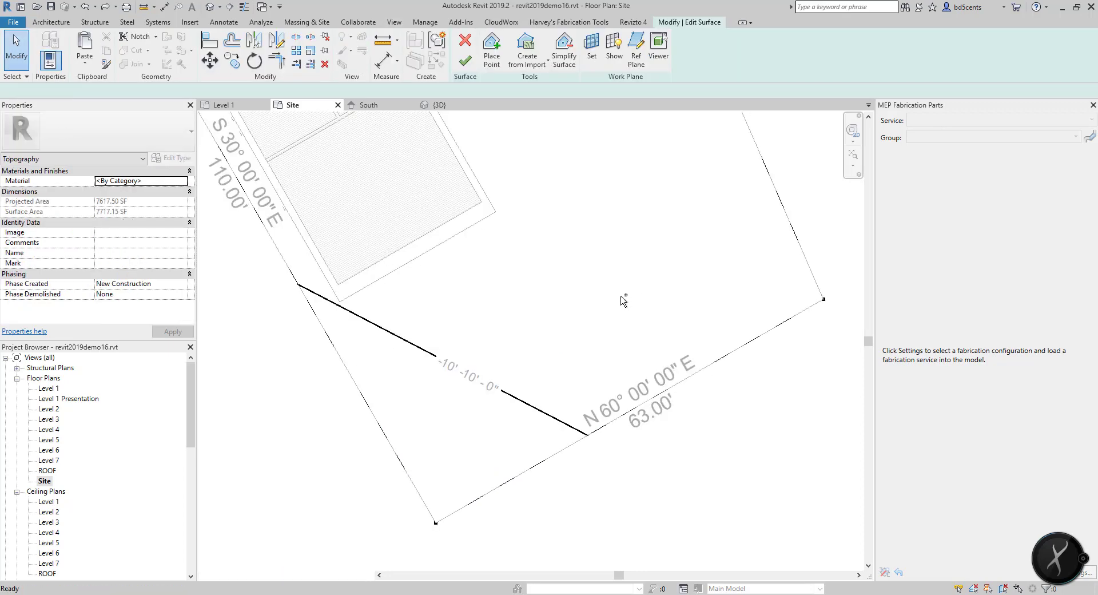
key("ctrl+z")
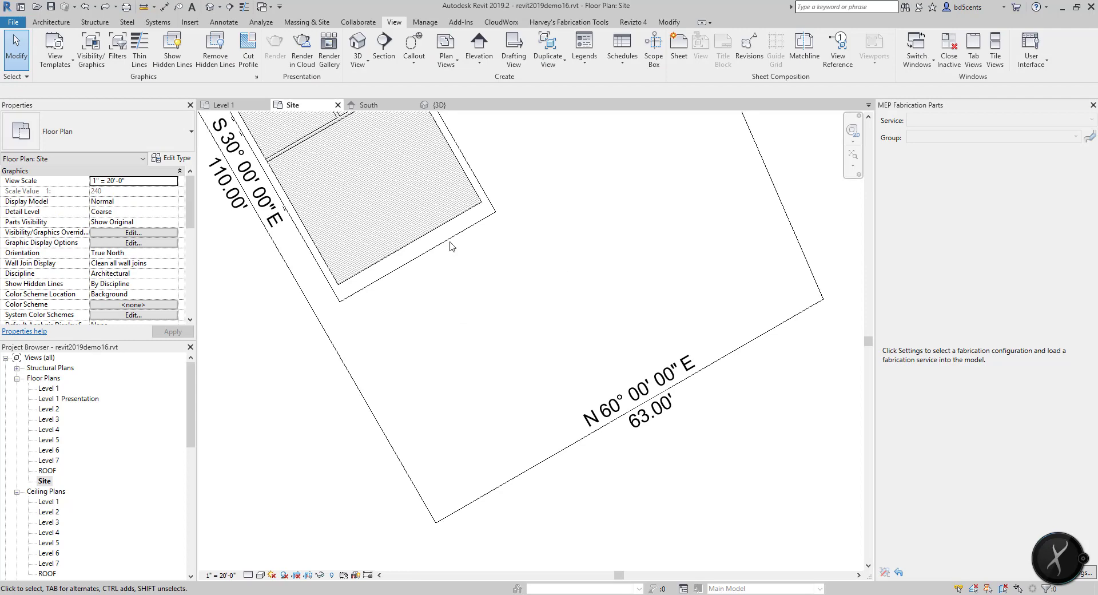
Return to the 3D view and examine the ground in front of the garage doors.
scroll(382, 186, "down", 2)
left_click(352, 35)
middle_click_drag(629, 286, 662, 254, "shift")
scroll(554, 433, "up", 5)
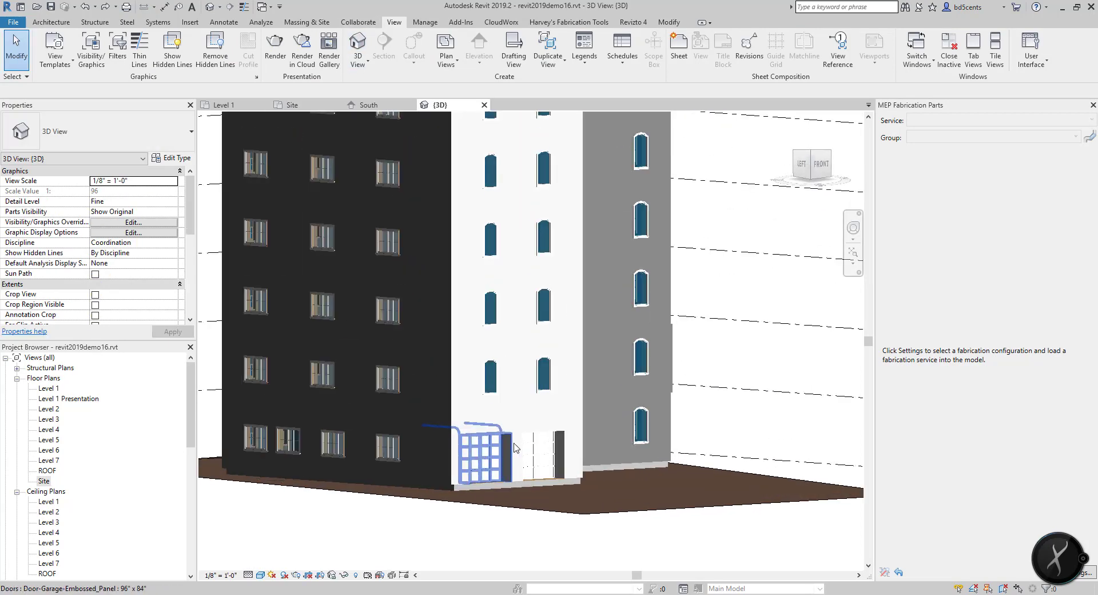
Examine how the ground meets the building's base from the side and around the whole model in 3D.
middle_click_drag(554, 433, 646, 446, "shift")
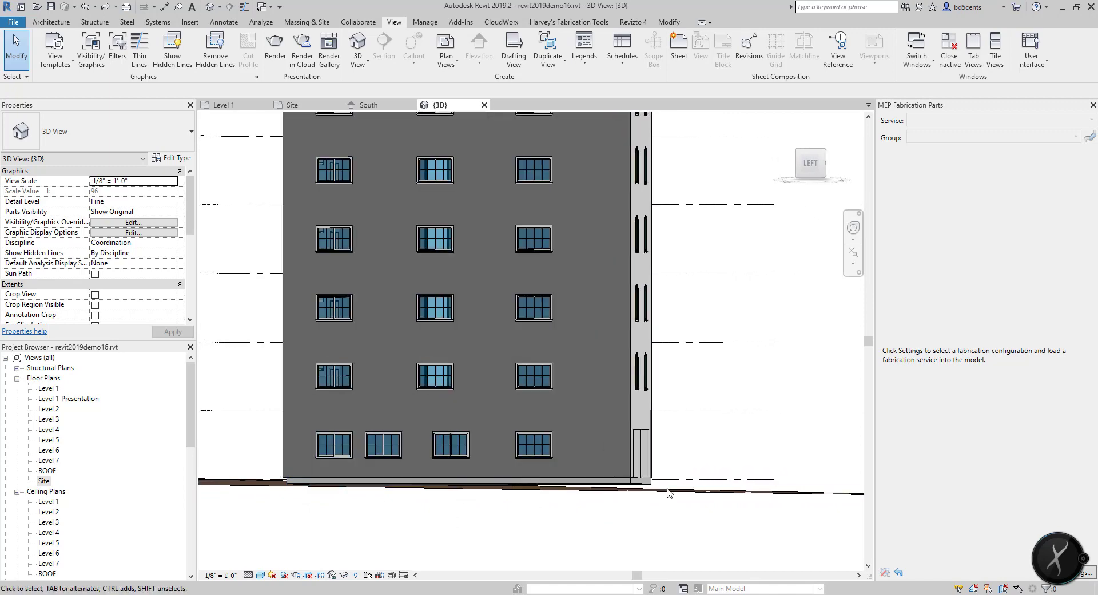
middle_click_drag(667, 512, 604, 497, "shift")
scroll(604, 498, "down", 5)
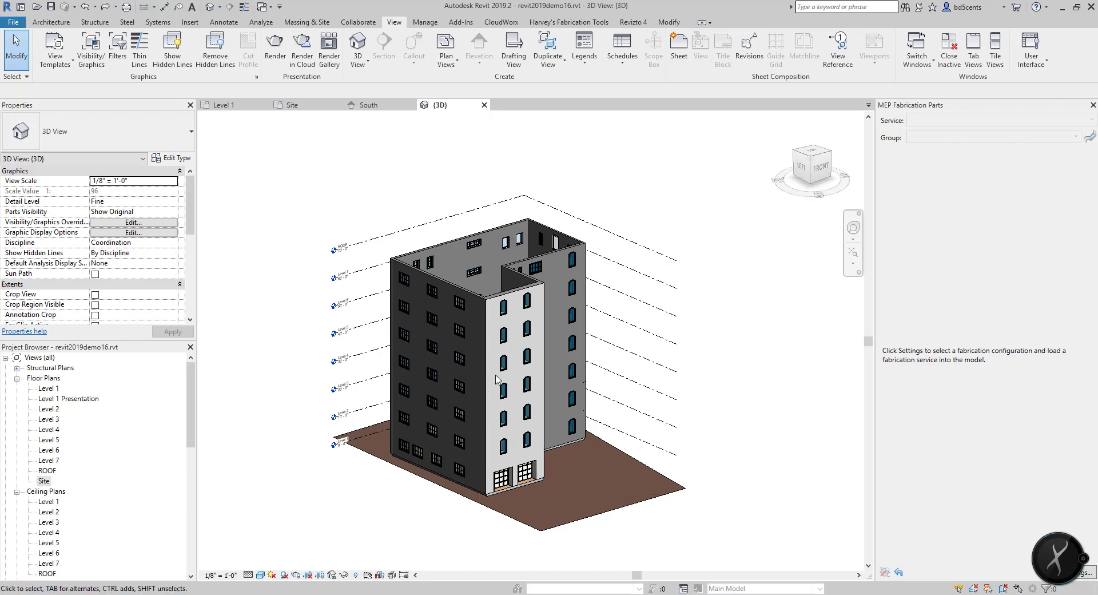
scroll(529, 241, "down", 3)
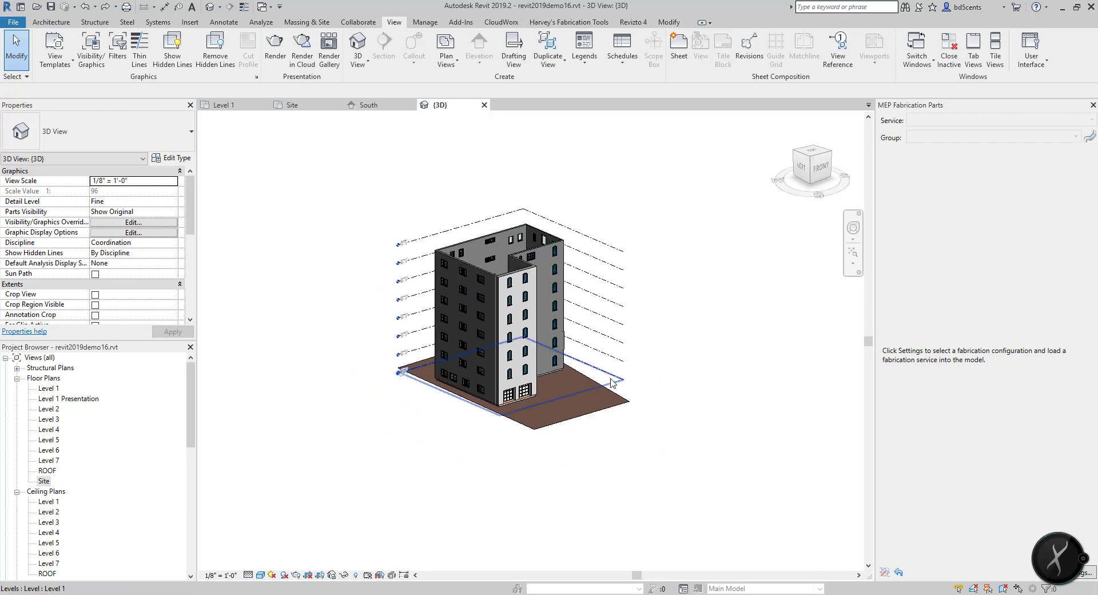
middle_click_drag(592, 384, 565, 432)
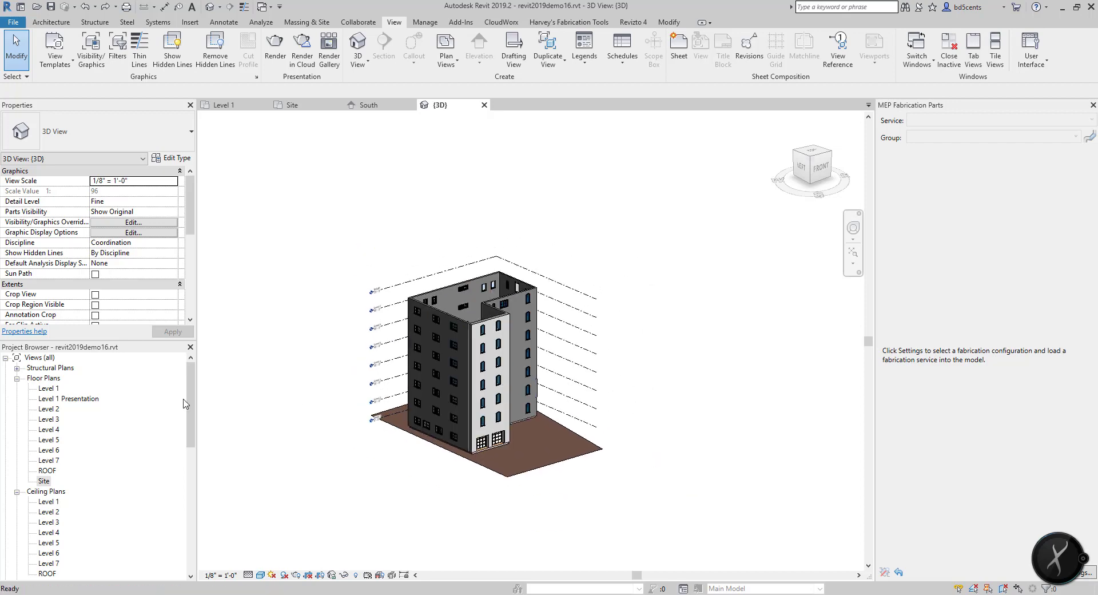
Open the Site floor plan and inspect the contour label line at the 0'-0" contour near the site's north corner.
left_click(42, 482)
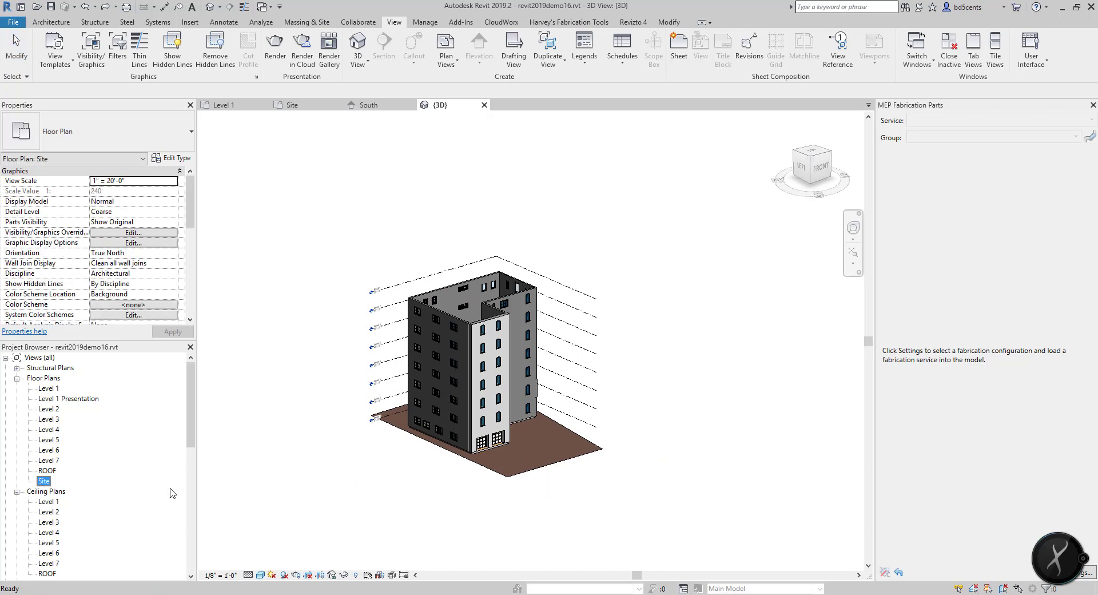
double_click(42, 481)
scroll(458, 318, "down", 3)
left_click(445, 147)
scroll(440, 200, "up", 5)
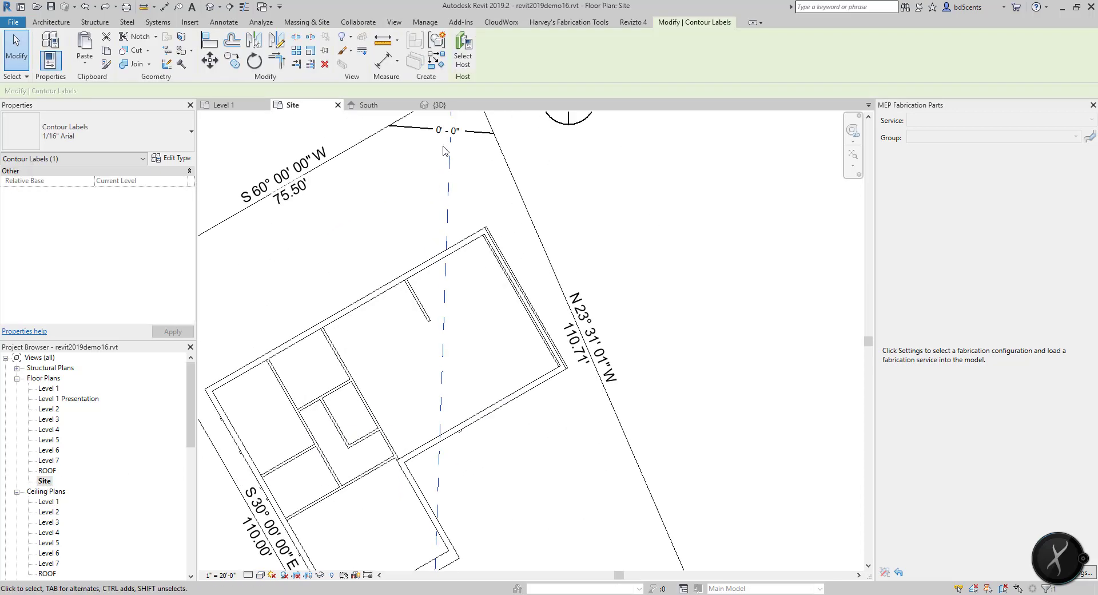
scroll(440, 201, "down", 3)
scroll(440, 203, "up", 4)
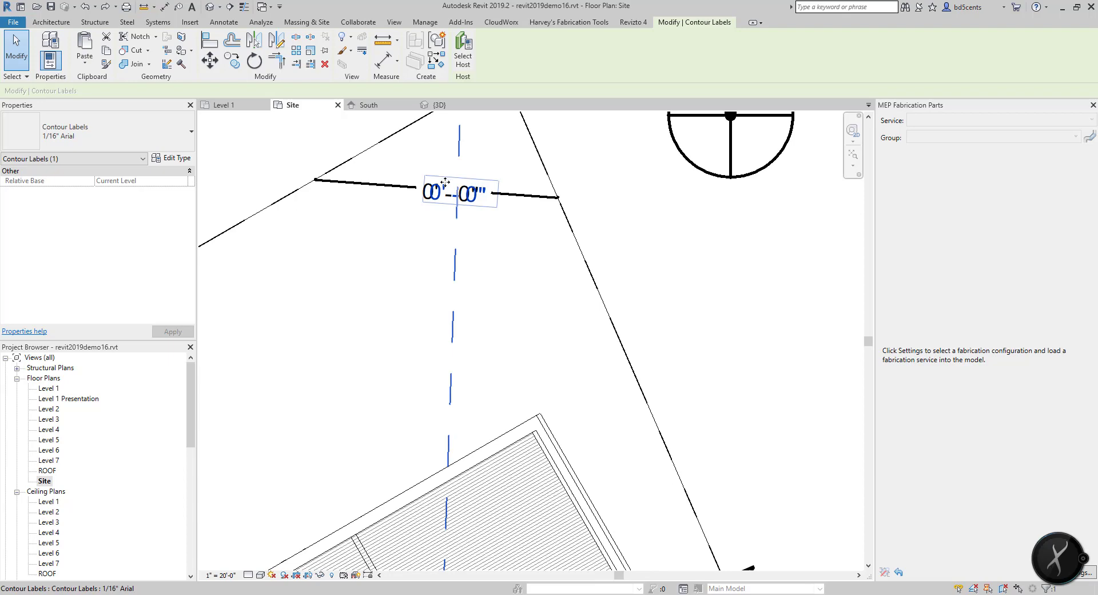
scroll(455, 191, "down", 4)
key("Escape")
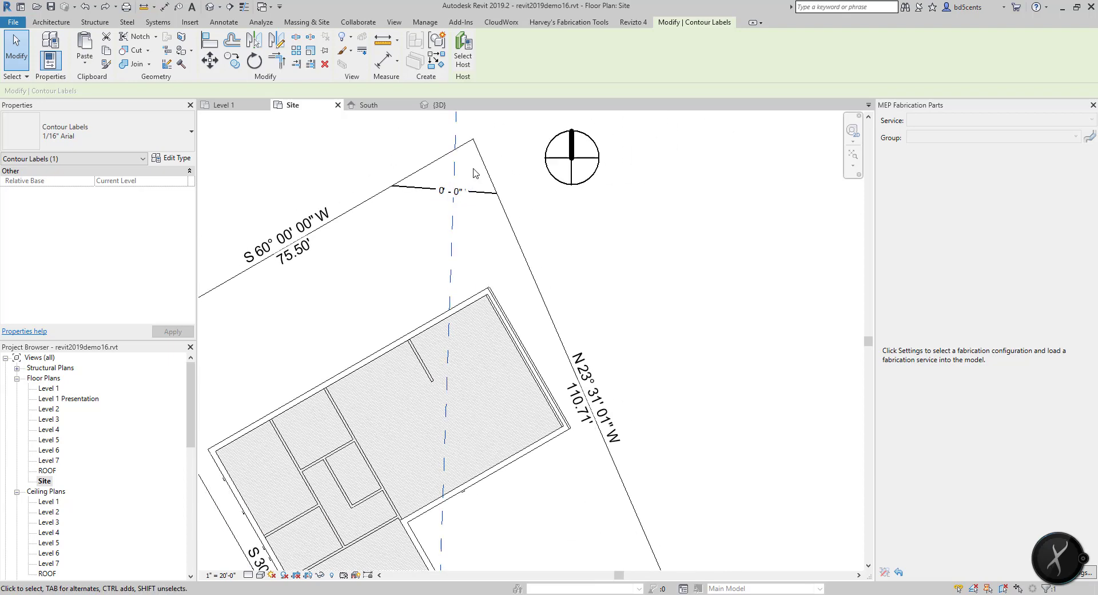
left_click(480, 197)
key("Escape")
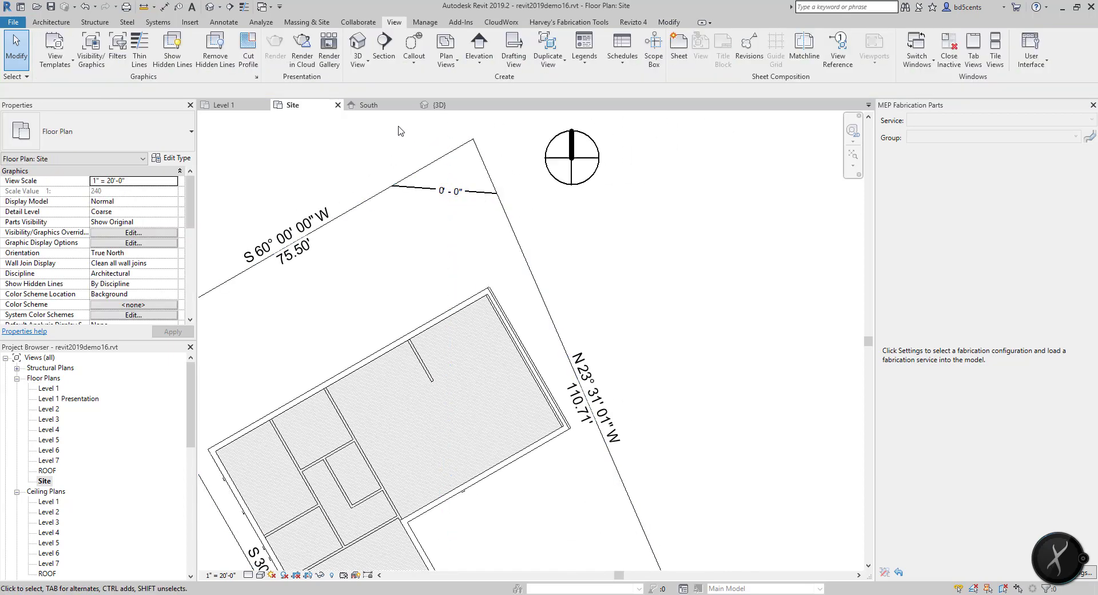
In the site settings, make the additional contours start at a negative elevation and set their increment to 6".
left_click(307, 22)
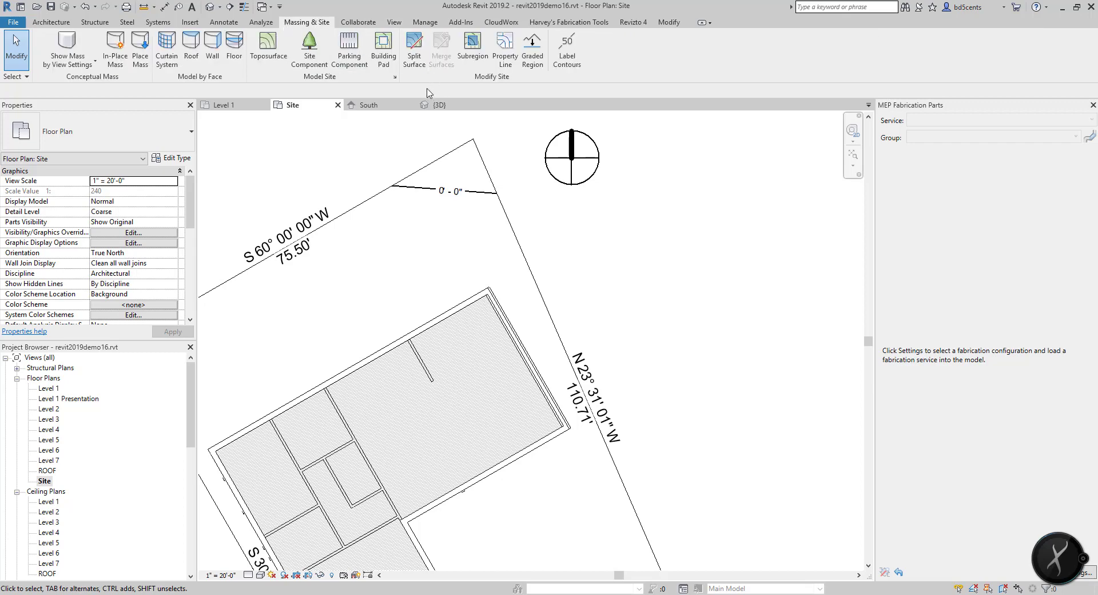
left_click(395, 79)
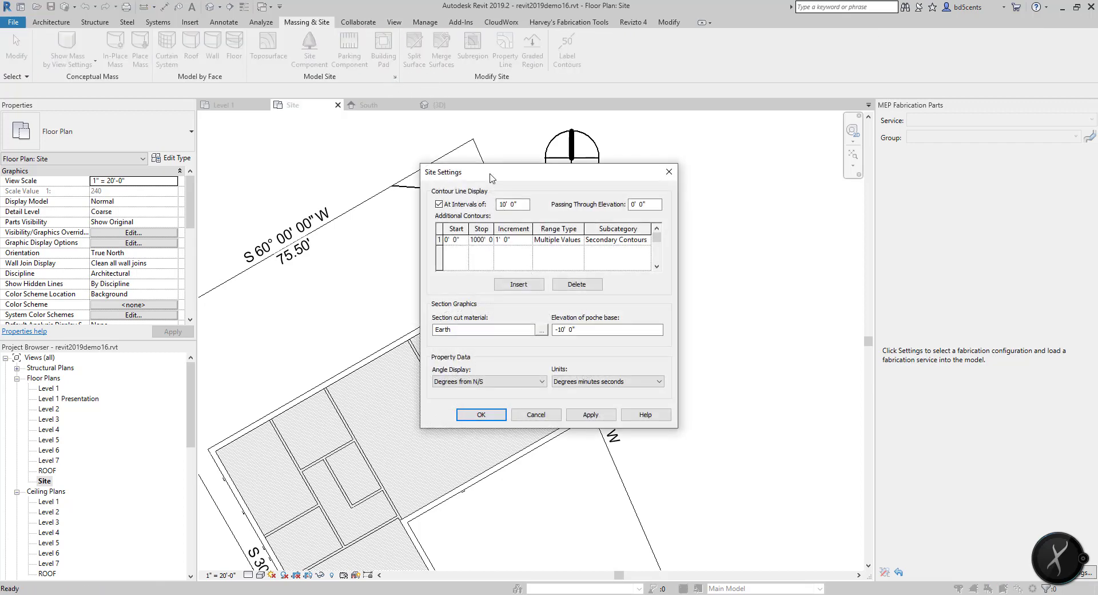
left_click(513, 239)
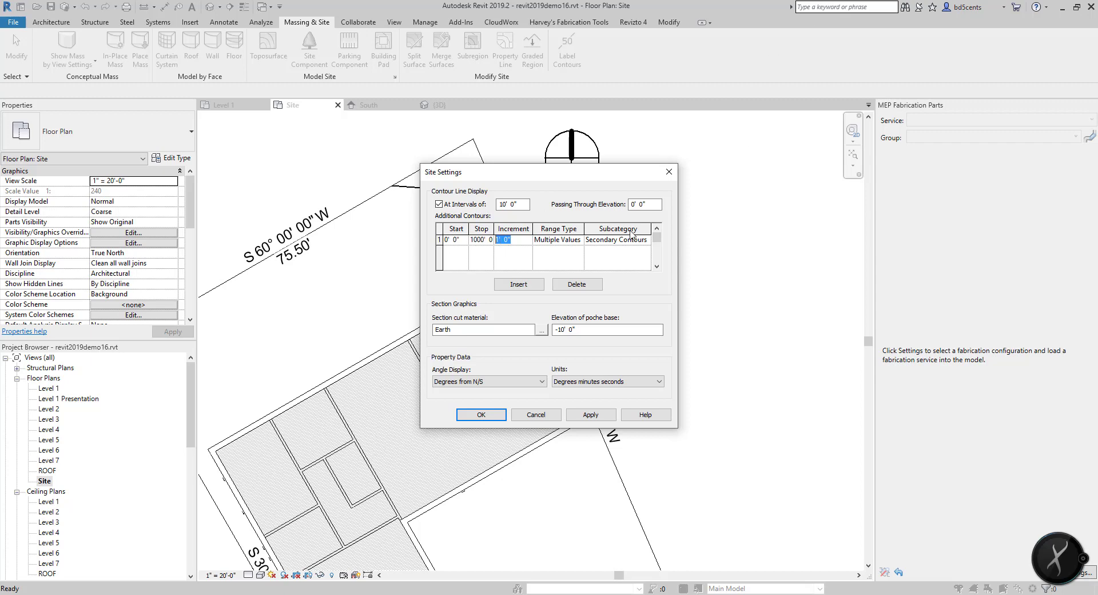
left_click(529, 205)
left_click_drag(526, 205, 388, 204)
type("-")
left_click(459, 243)
left_click(521, 240)
type("6")
left_click(481, 415)
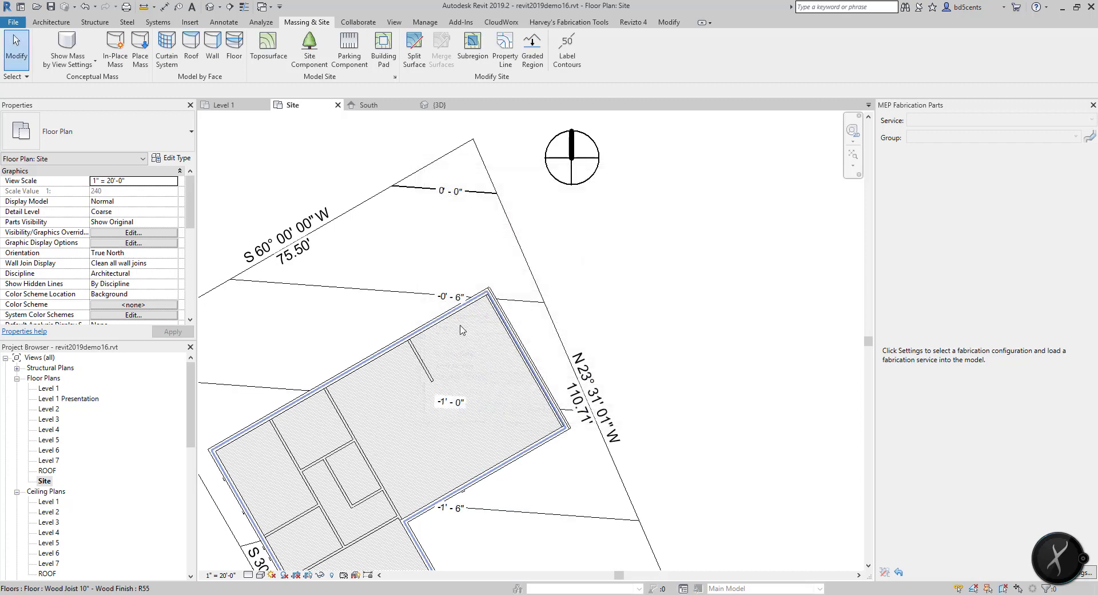
Examine the labelled contours across the whole site plan, from the north corner down to the south edge.
scroll(515, 320, "down", 3)
scroll(541, 333, "up", 2)
scroll(535, 301, "up", 1)
mouse_move(540, 330)
middle_mouse_down()
mouse_move(535, 300)
mouse_move(525, 326)
middle_mouse_up()
scroll(536, 301, "down", 1)
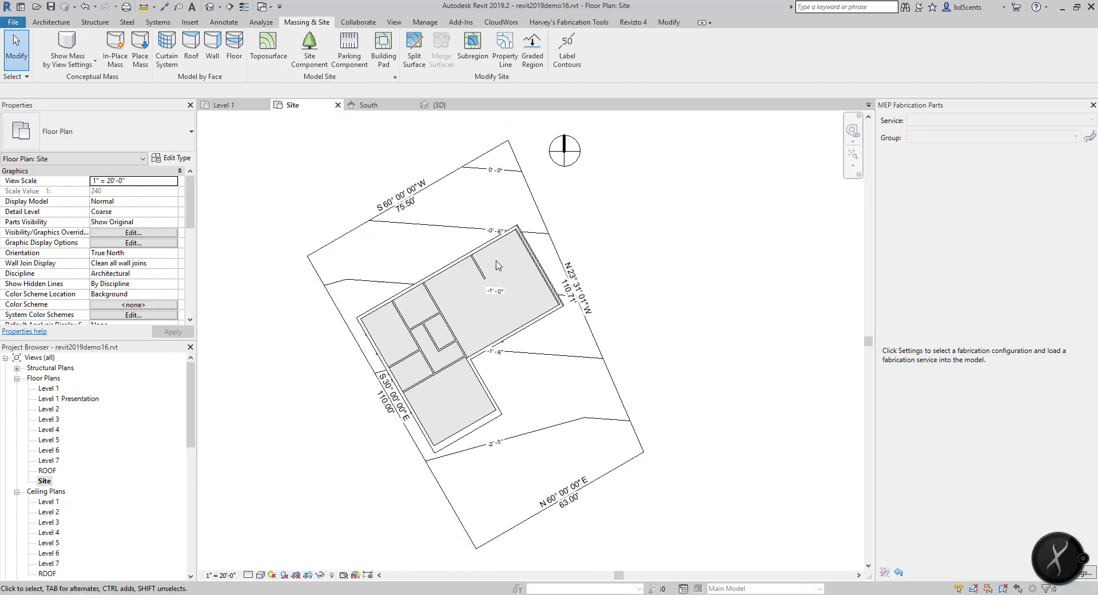
scroll(555, 369, "down", 1)
scroll(496, 284, "up", 2)
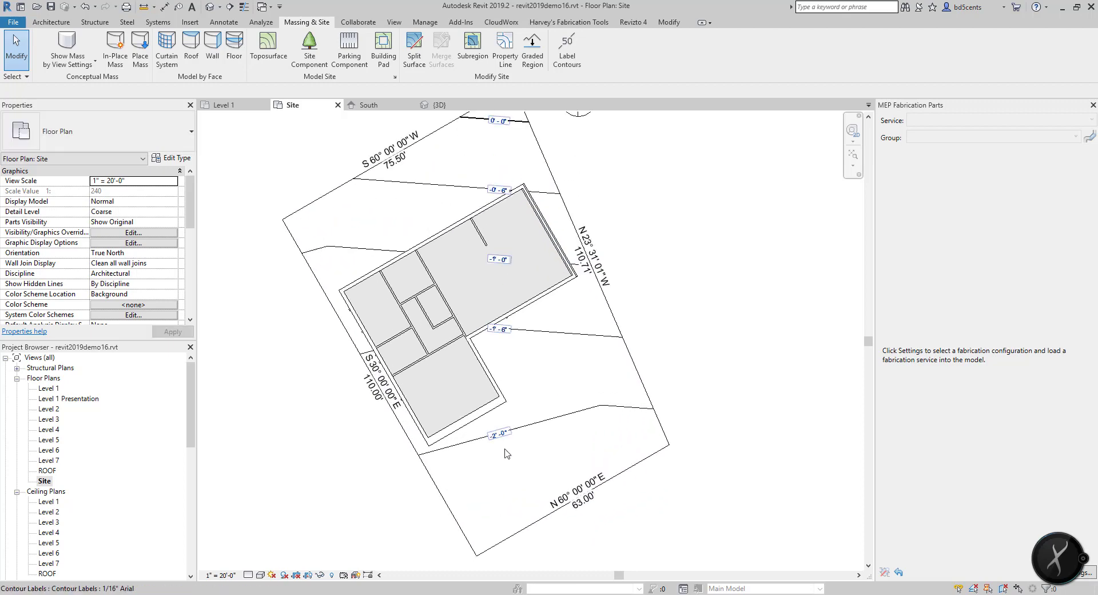
middle_click_drag(490, 165, 491, 182)
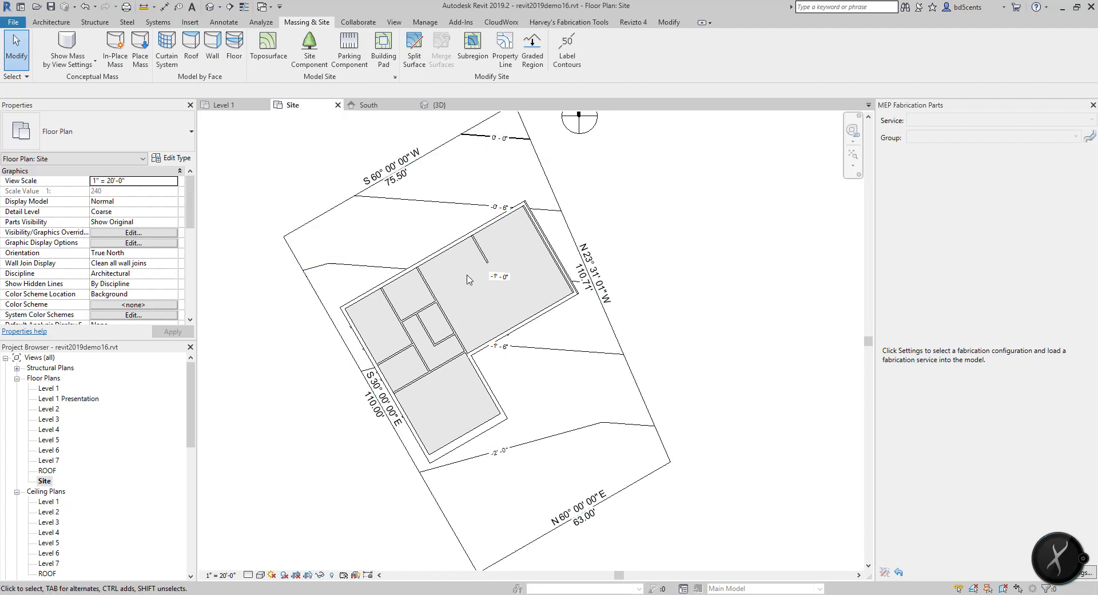
Place a Target (Project) spot elevation without a leader at the site's west corner.
left_click(234, 24)
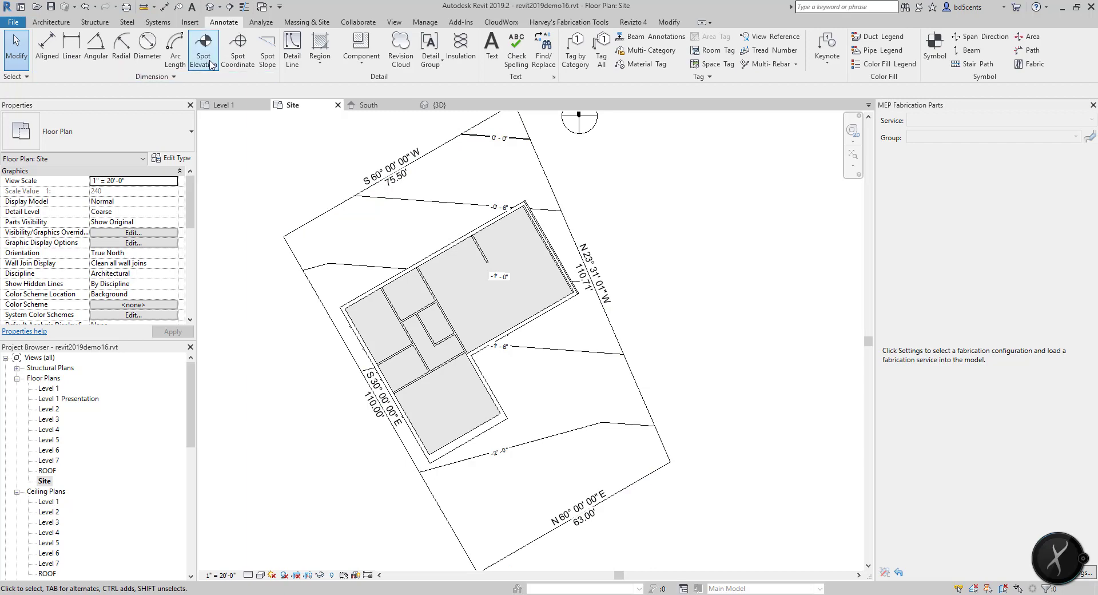
left_click(202, 45)
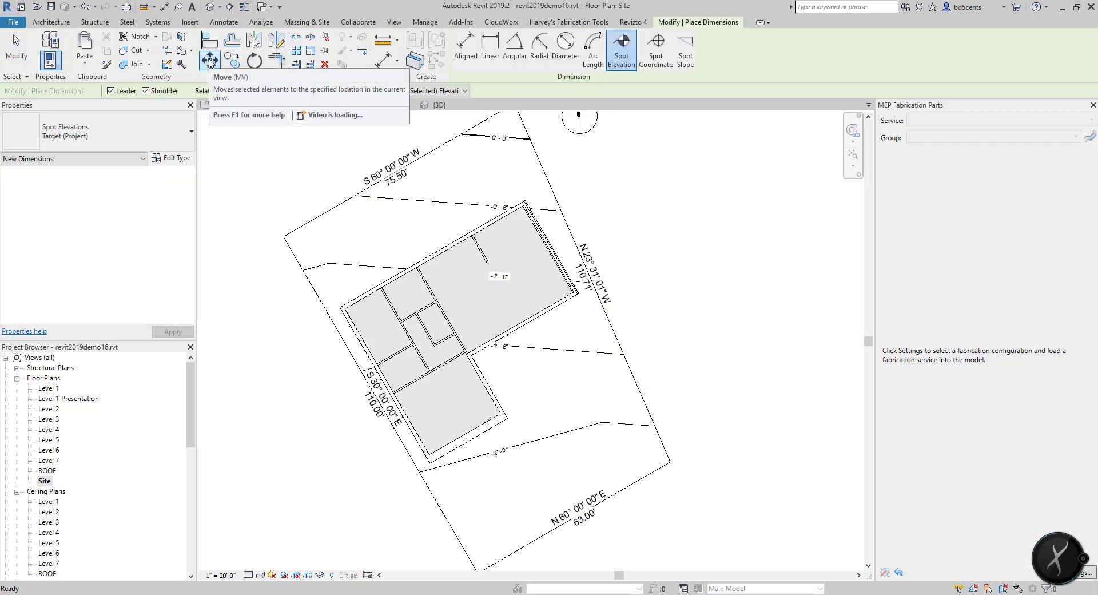
left_click(108, 136)
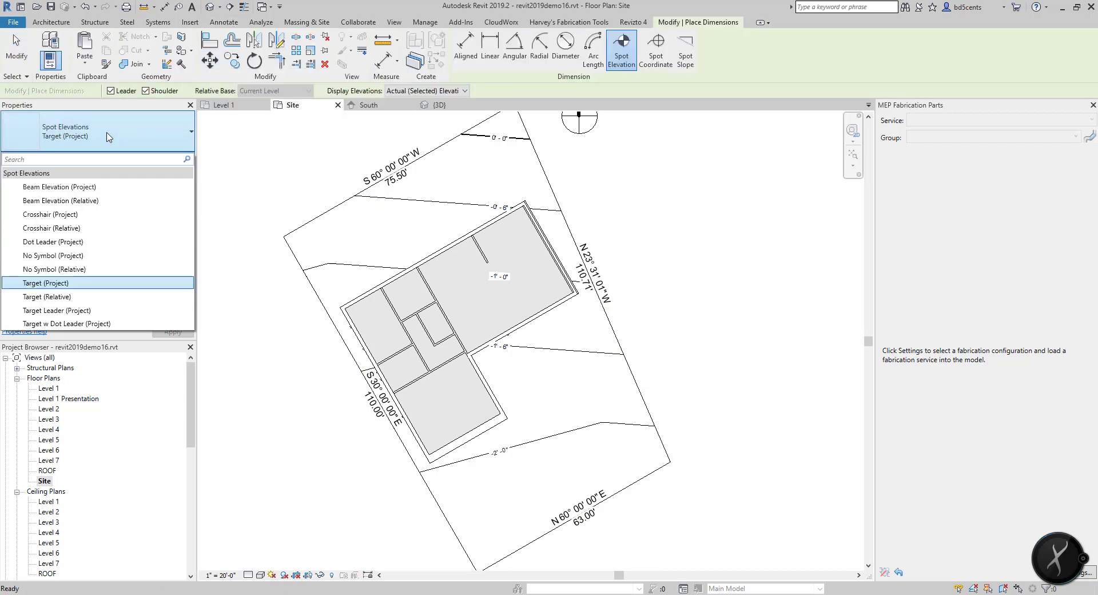
left_click(99, 283)
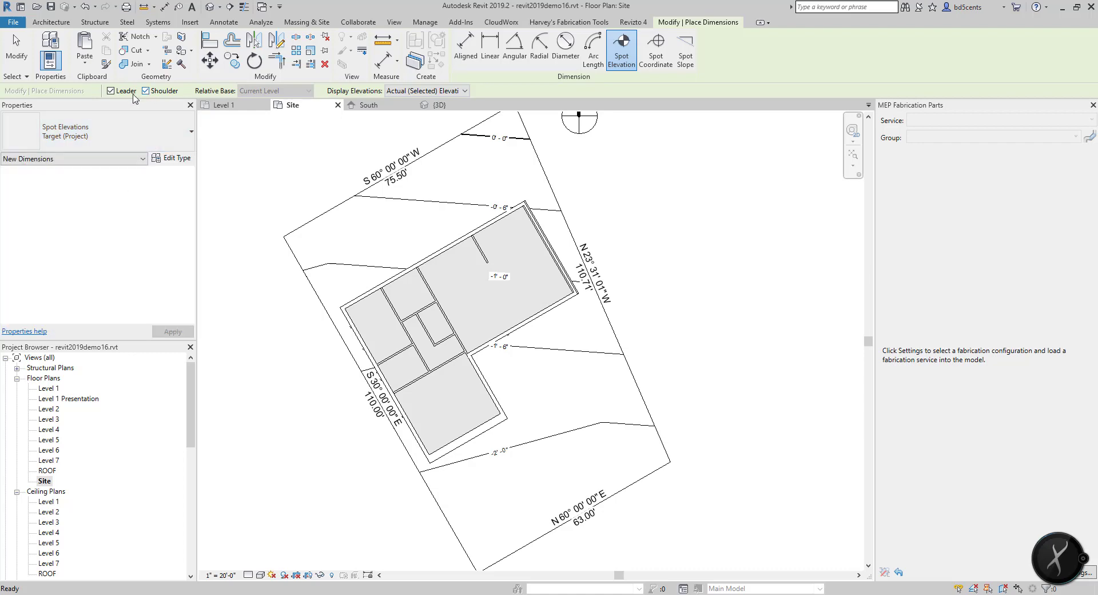
left_click(111, 90)
left_click(284, 236)
middle_click_drag(473, 238, 447, 303)
scroll(436, 282, "down", 1)
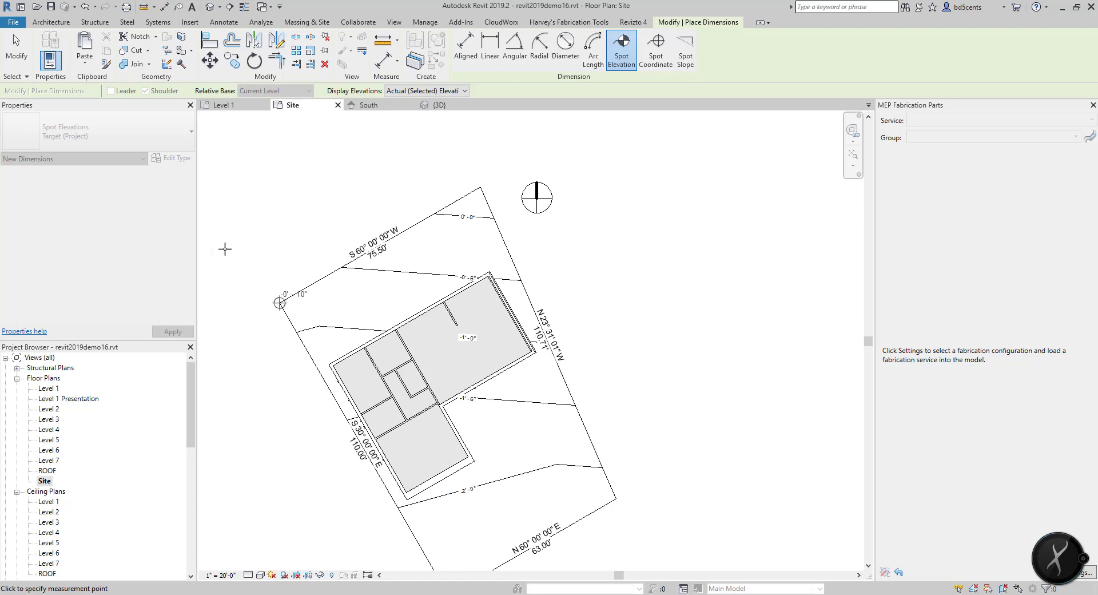
left_click(314, 256)
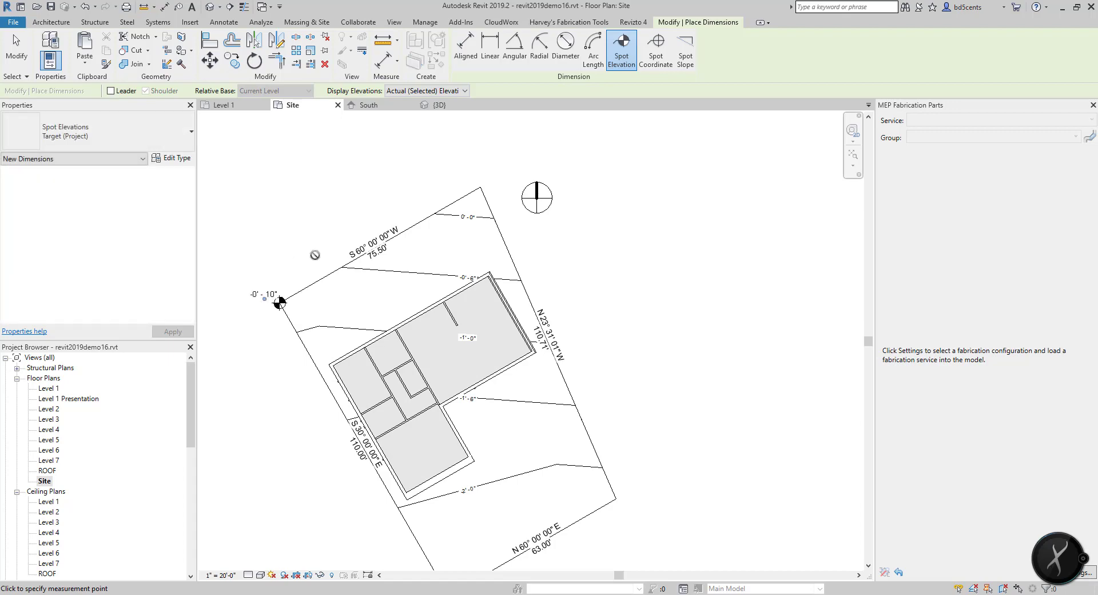
Place Target (Project) spot elevations at the site's north and east corners.
left_click(480, 187)
left_click(452, 176)
left_click(616, 499)
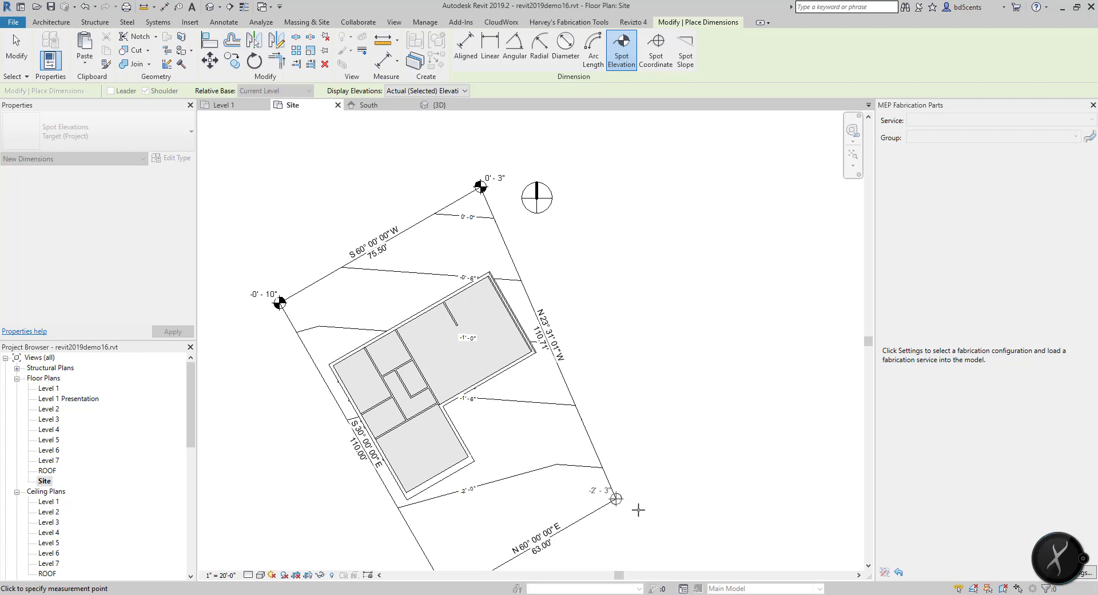
left_click(577, 501)
Place a Target (Project) spot elevation at the site's south corner.
scroll(589, 477, "down", 2)
middle_click_drag(589, 478, 603, 303)
scroll(509, 395, "up", 3)
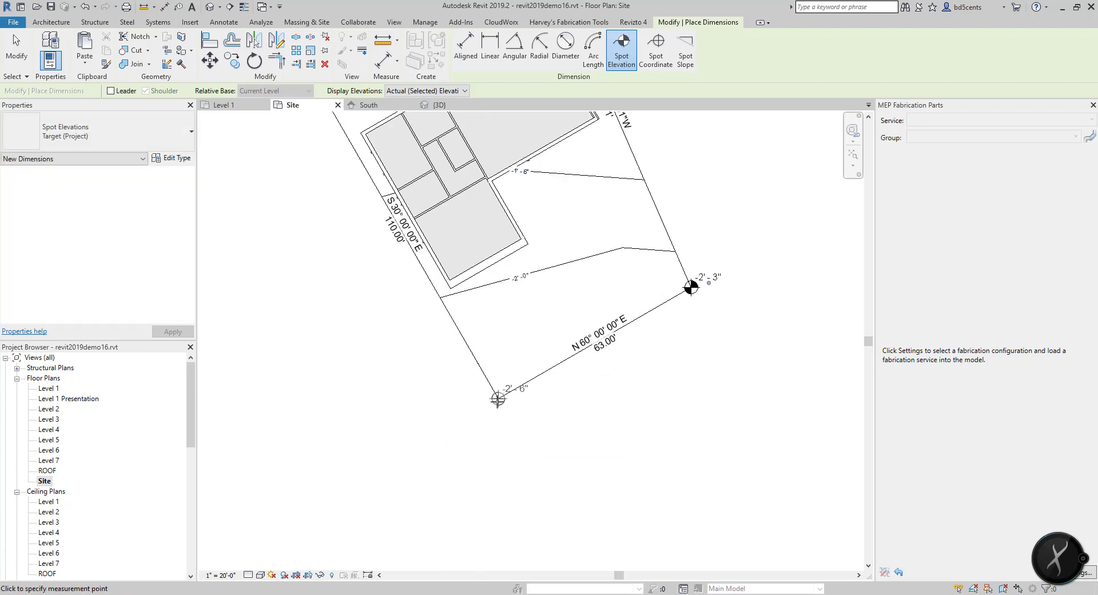
left_click(497, 399)
left_click(449, 387)
scroll(557, 389, "down", 3)
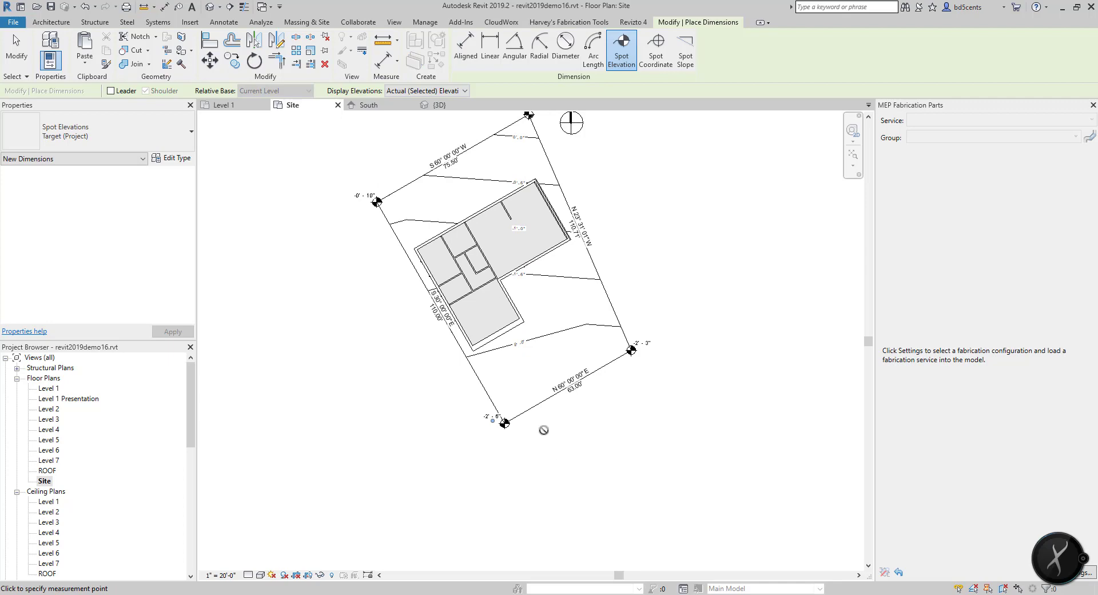
Preview spot elevations around the building's southern corners and the adjacent ground without placing any, and end the Spot Elevation command.
scroll(475, 193, "up", 1)
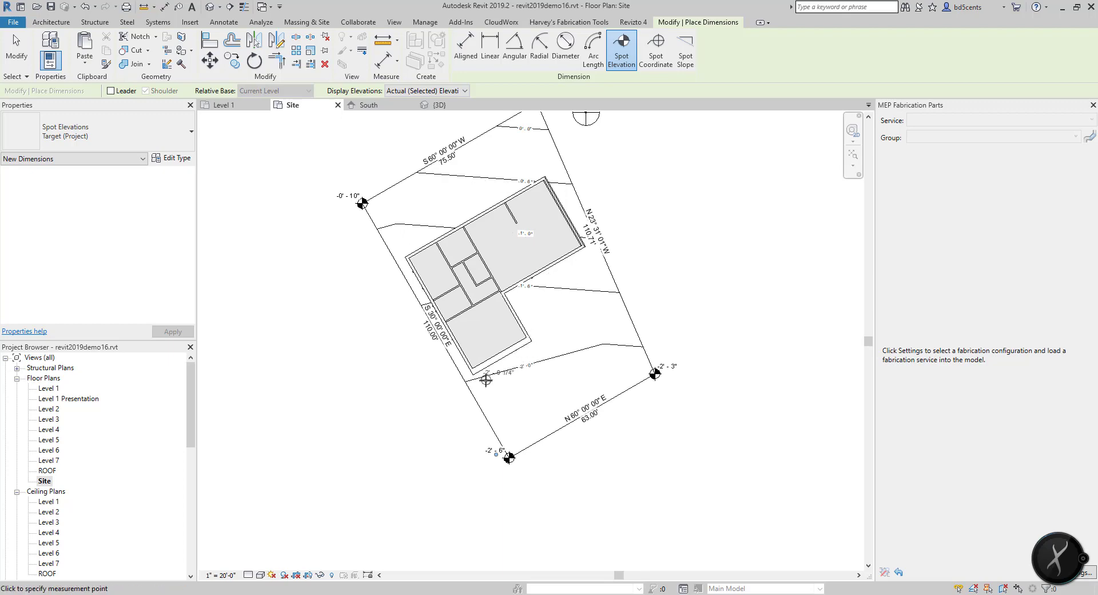
scroll(539, 336, "up", 4)
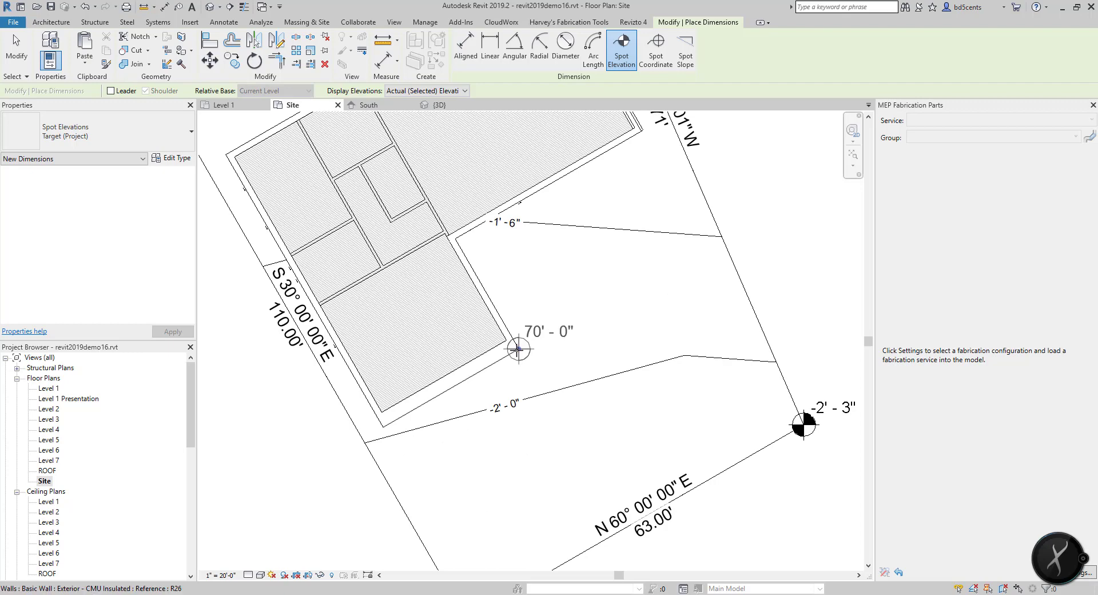
scroll(520, 360, "down", 4)
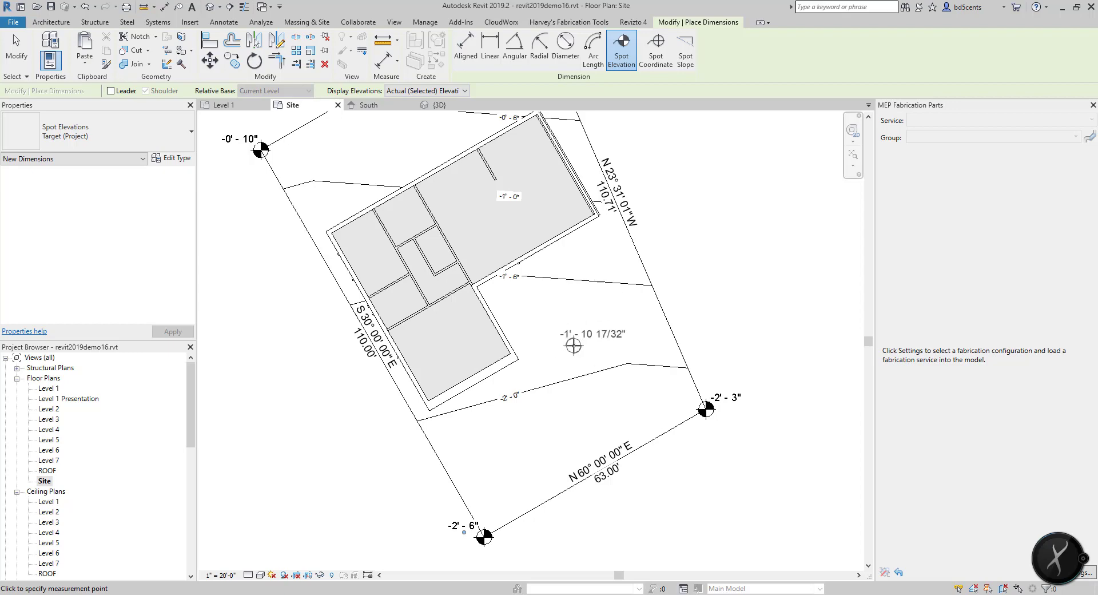
key("Escape")
key("Escape")
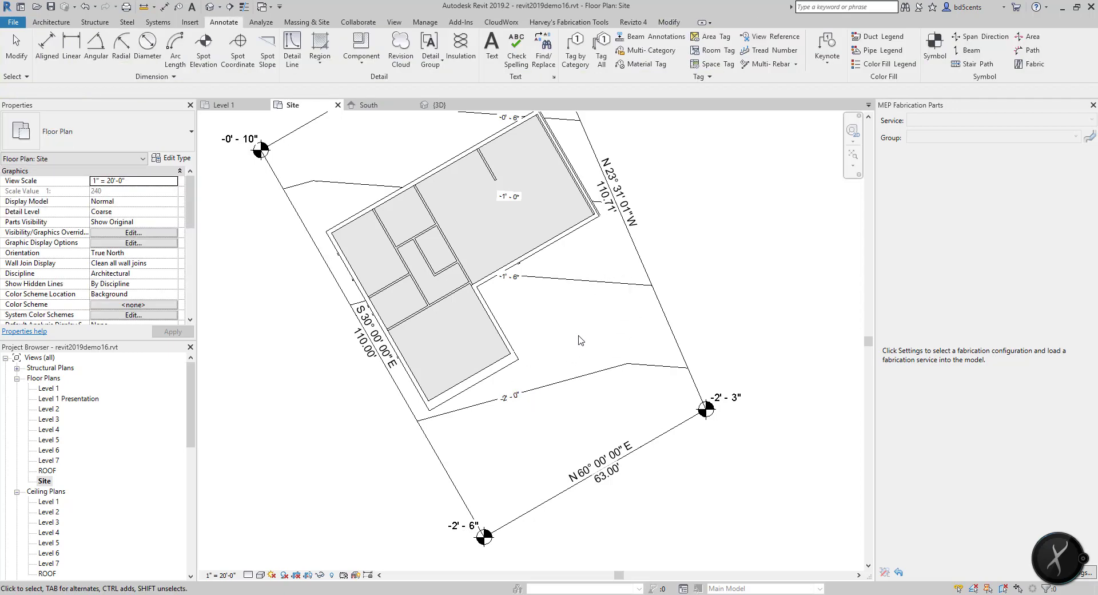
Display the Site plan in the Shaded visual style.
scroll(597, 396, "down", 2)
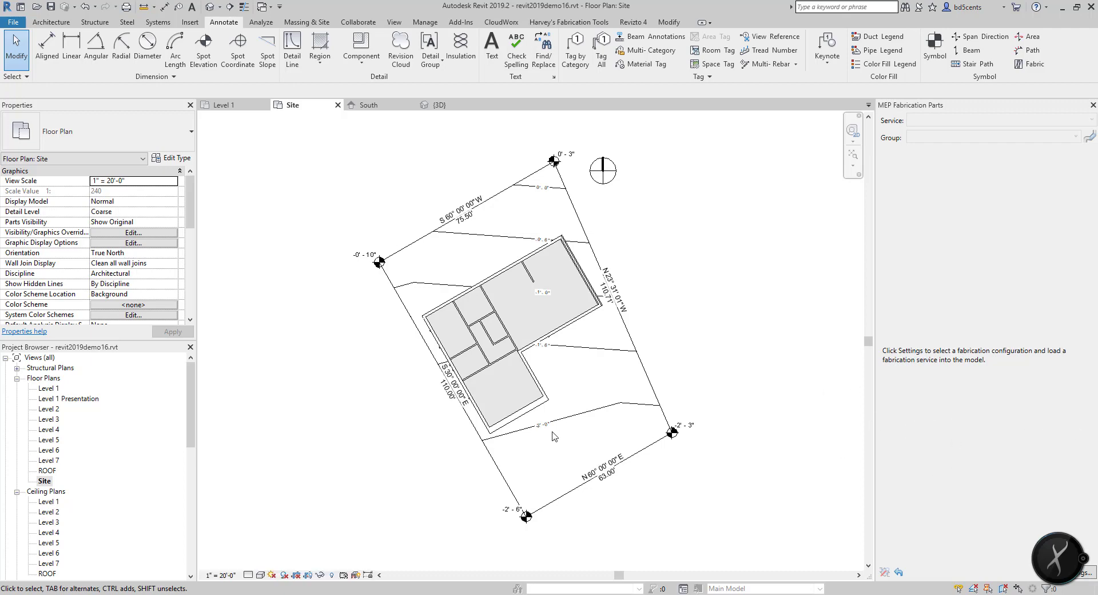
middle_click_drag(566, 345, 574, 352)
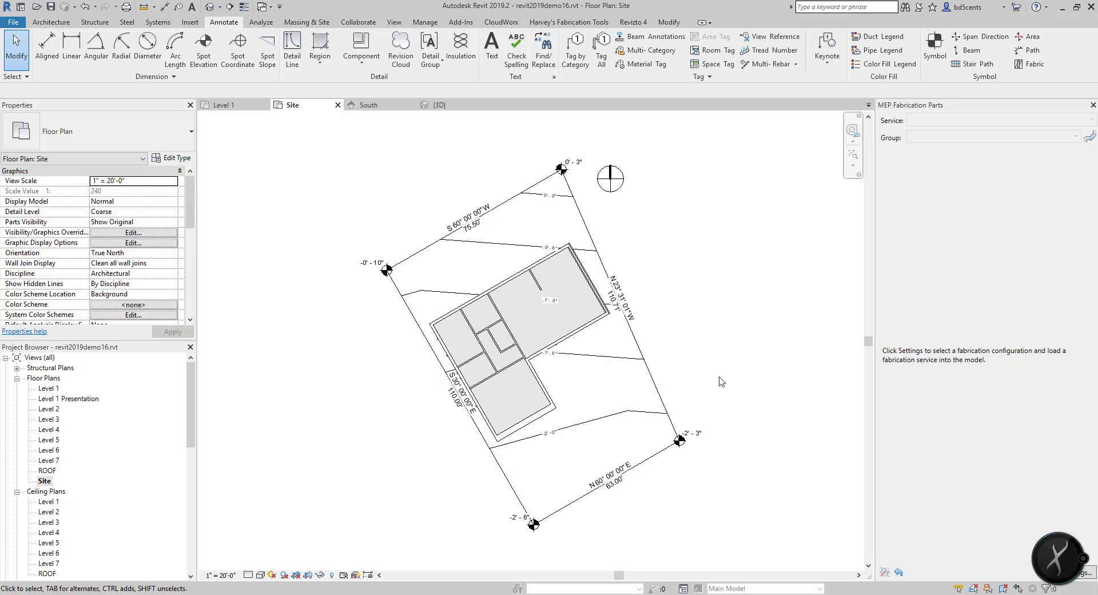
left_click(670, 418)
left_click(602, 393)
key("s")
key("d")
middle_click_drag(382, 298, 363, 262)
scroll(379, 300, "up", 1)
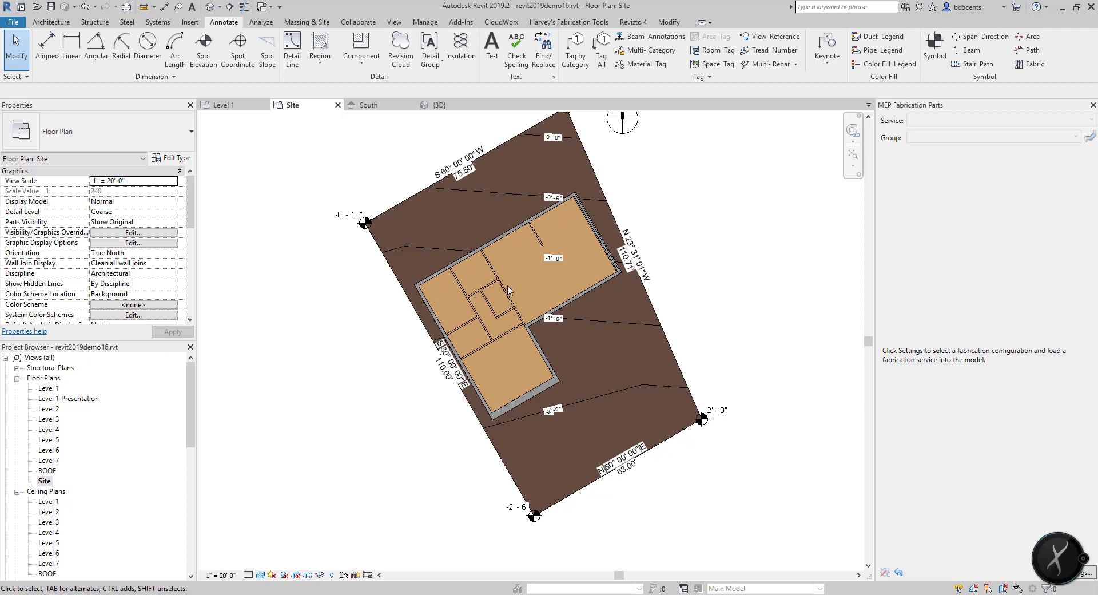
Start splitting the site's topography surface and sketch a circle of about 7' radius on the ground southeast of the building.
left_click(308, 22)
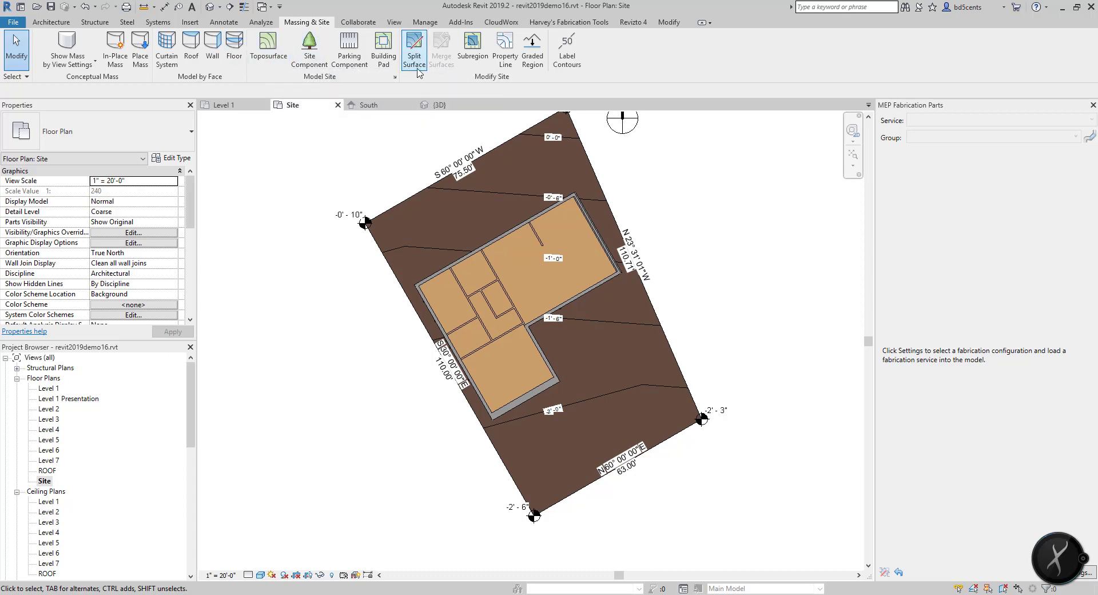
left_click(414, 50)
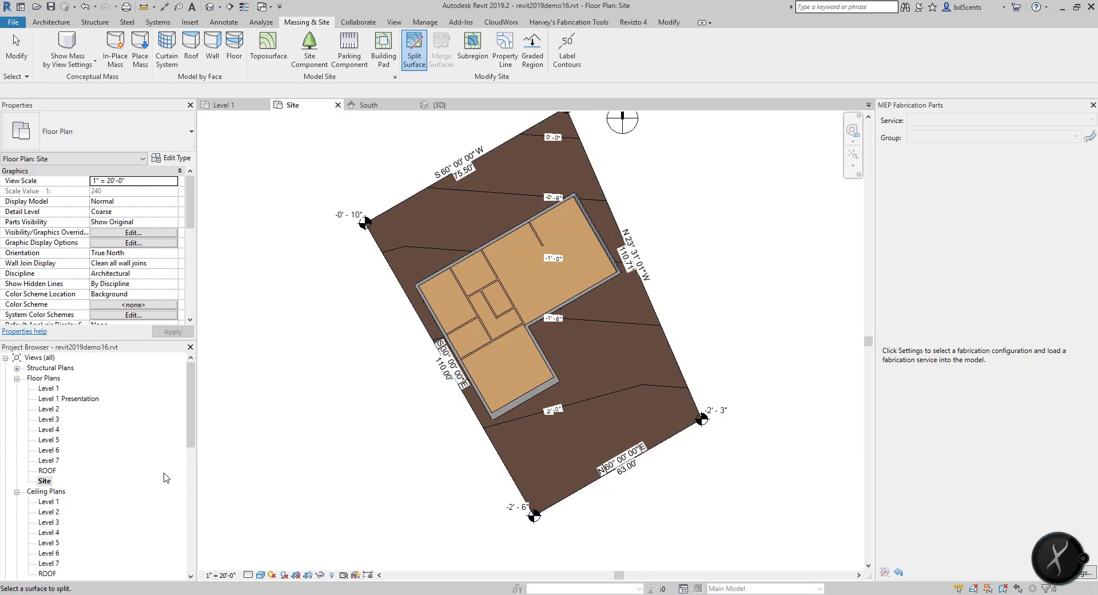
left_click(423, 194)
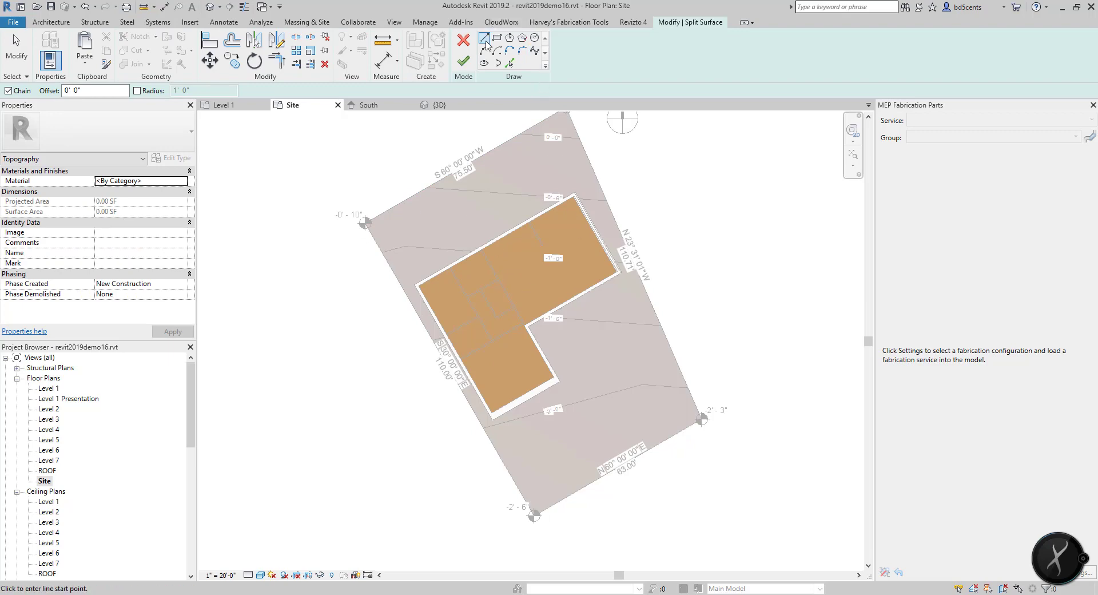
scroll(557, 334, "up", 2)
middle_click_drag(570, 354, 573, 400)
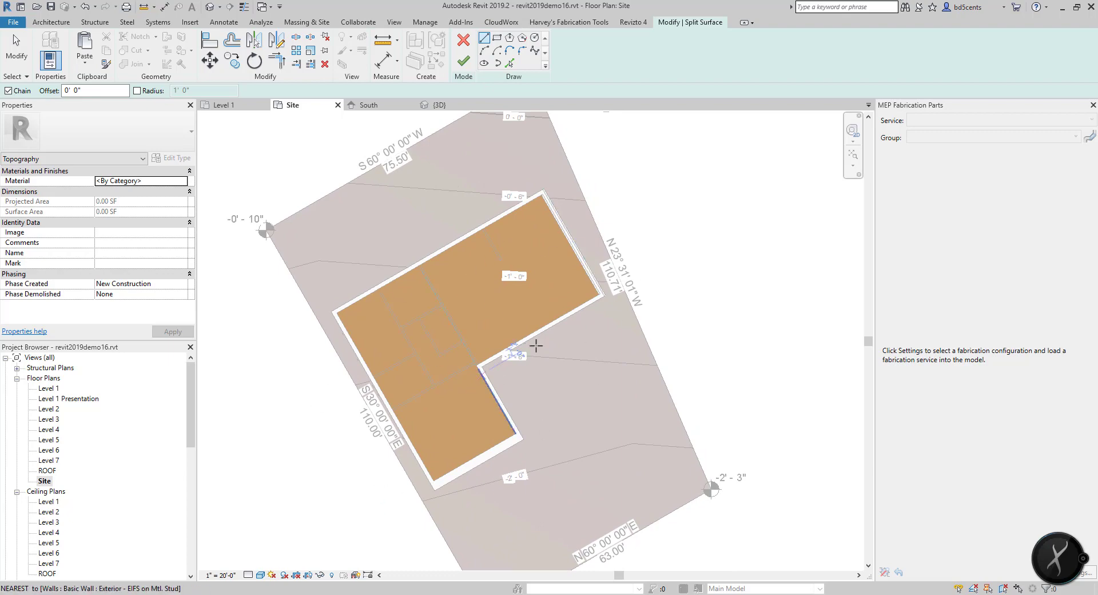
scroll(571, 373, "up", 2)
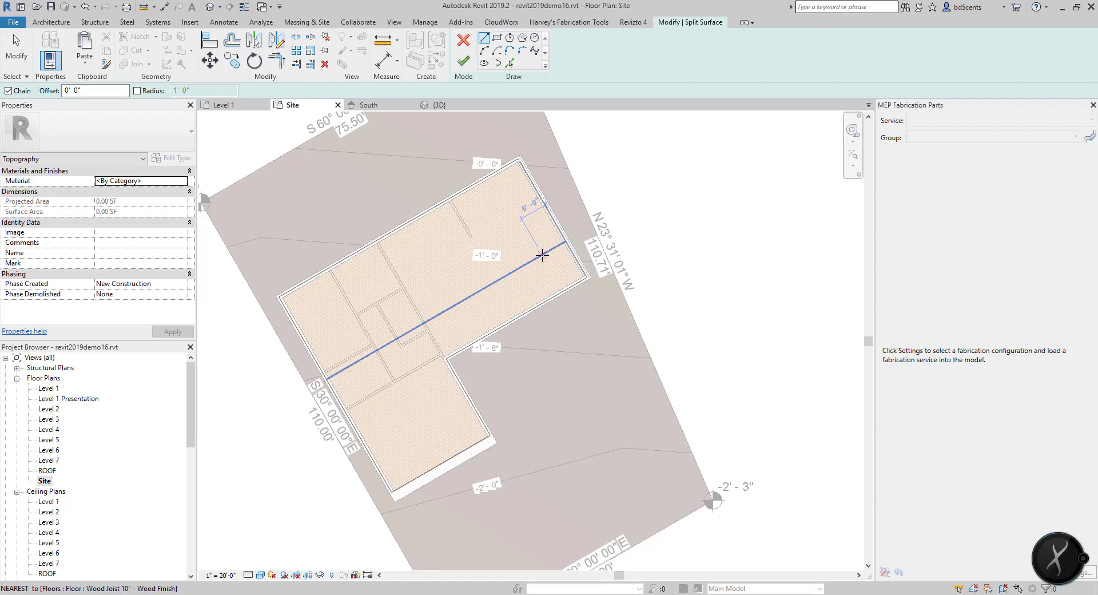
scroll(595, 312, "down", 3)
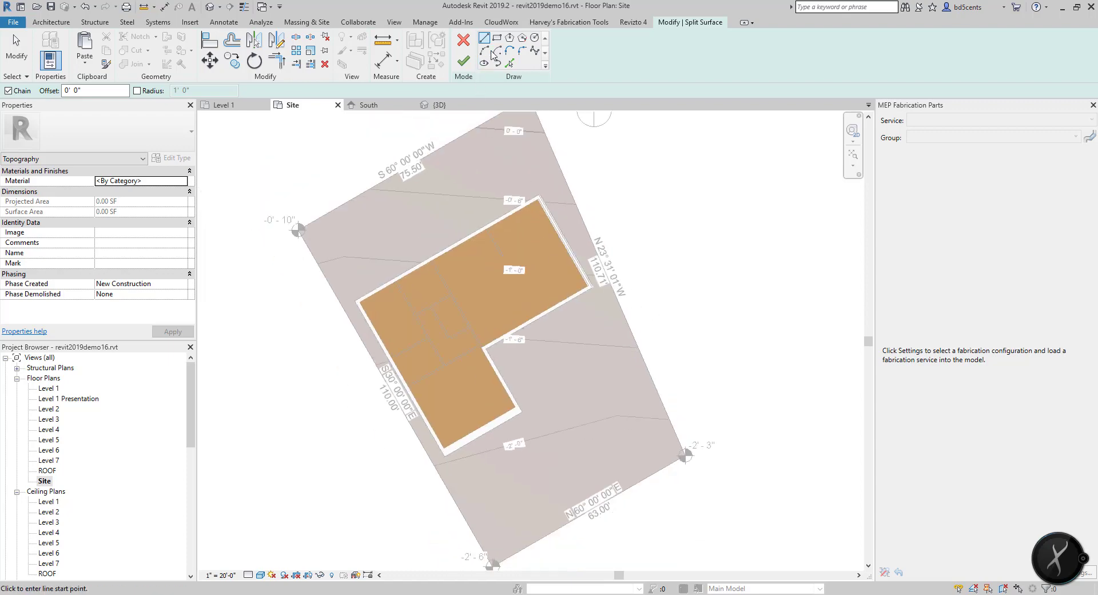
scroll(566, 408, "up", 1)
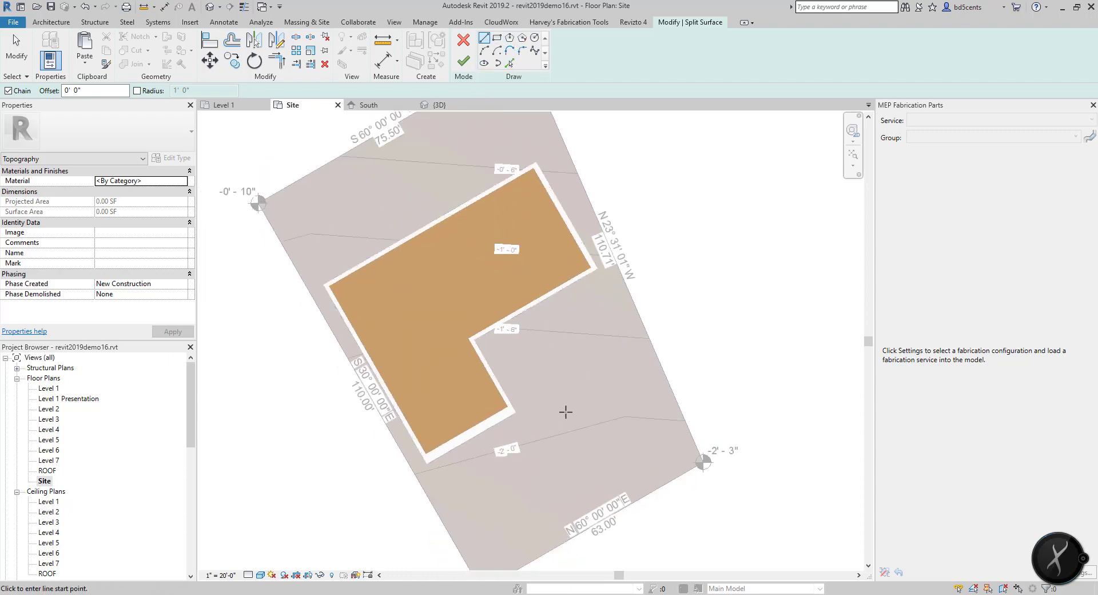
left_click(534, 39)
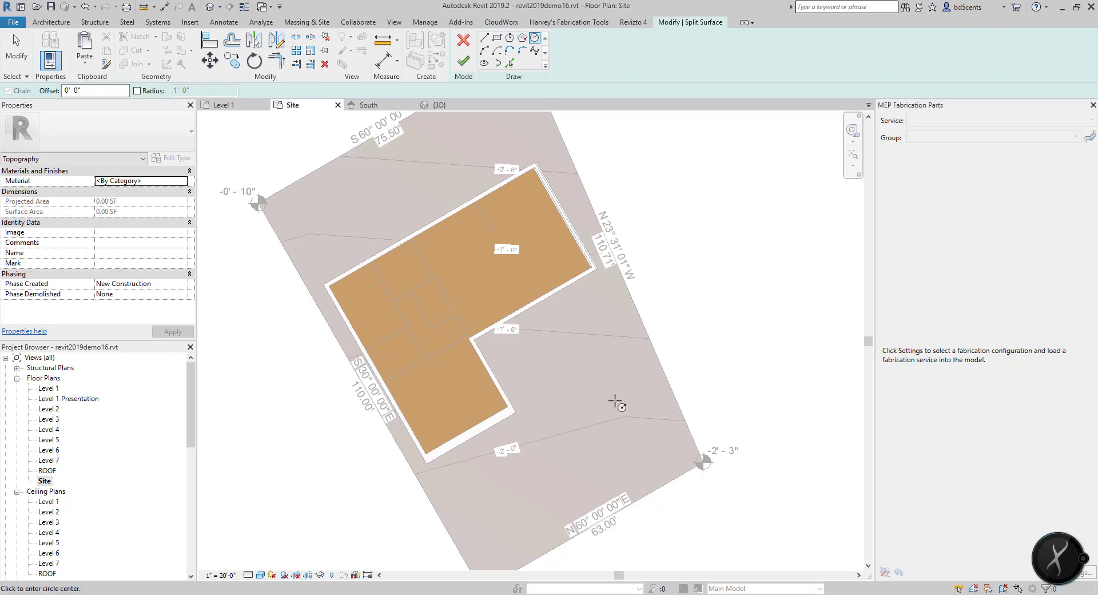
left_click(616, 405)
left_click(639, 426)
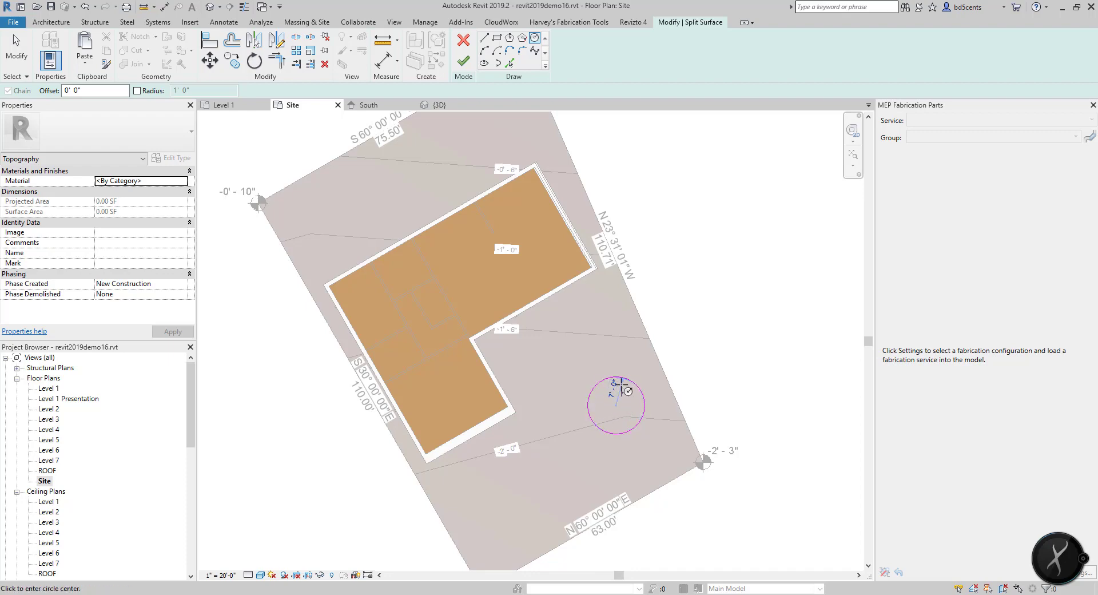
key("Escape")
Enlarge the split circle to a radius of about 11', reposition it nearer the building's inner corner, and finish the split.
left_click(595, 391)
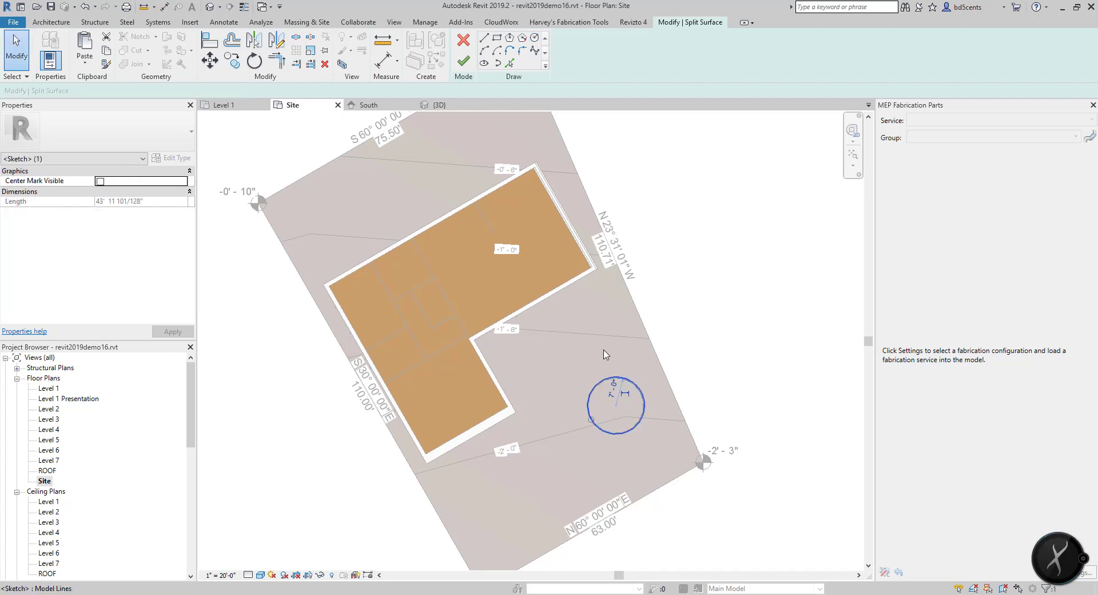
mouse_move(596, 391)
left_mouse_down()
mouse_move(547, 354)
mouse_move(541, 404)
mouse_move(572, 394)
left_mouse_up()
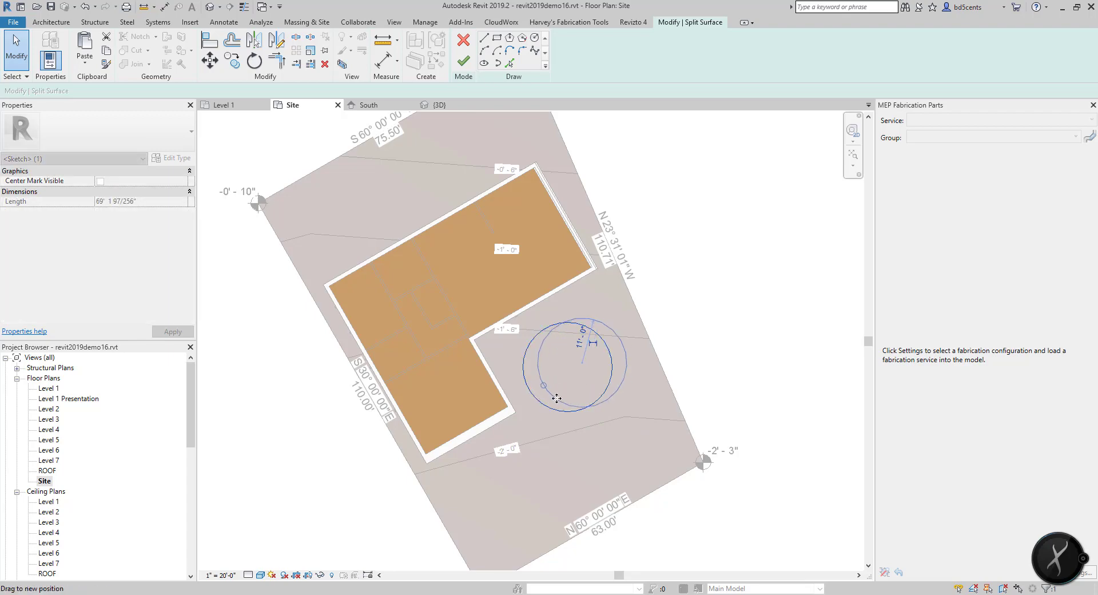
left_click(464, 61)
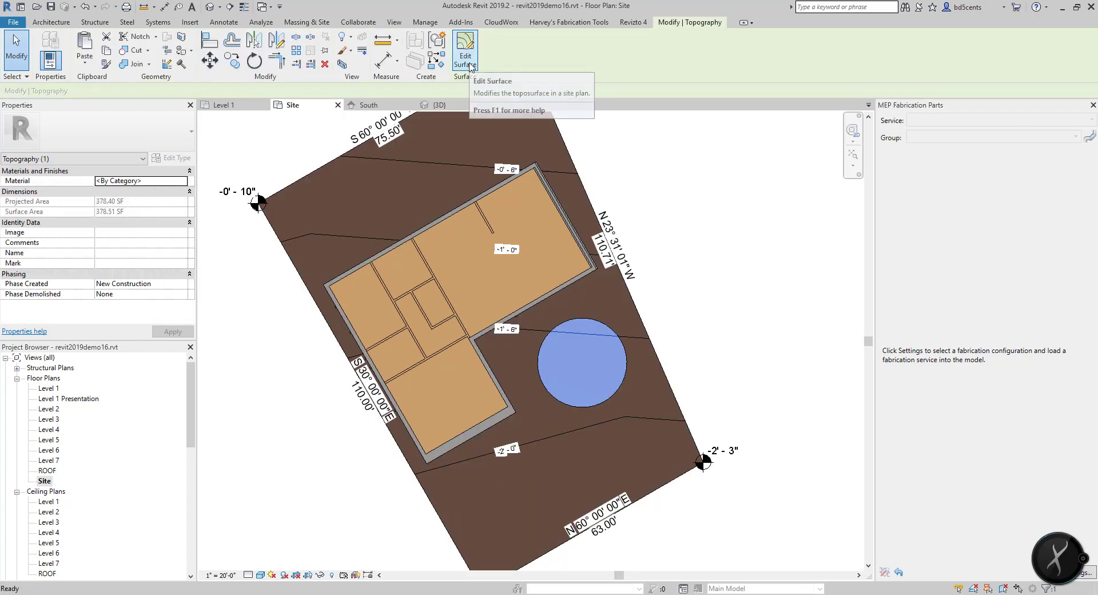
scroll(566, 183, "up", 1)
scroll(600, 296, "down", 1)
key("Escape")
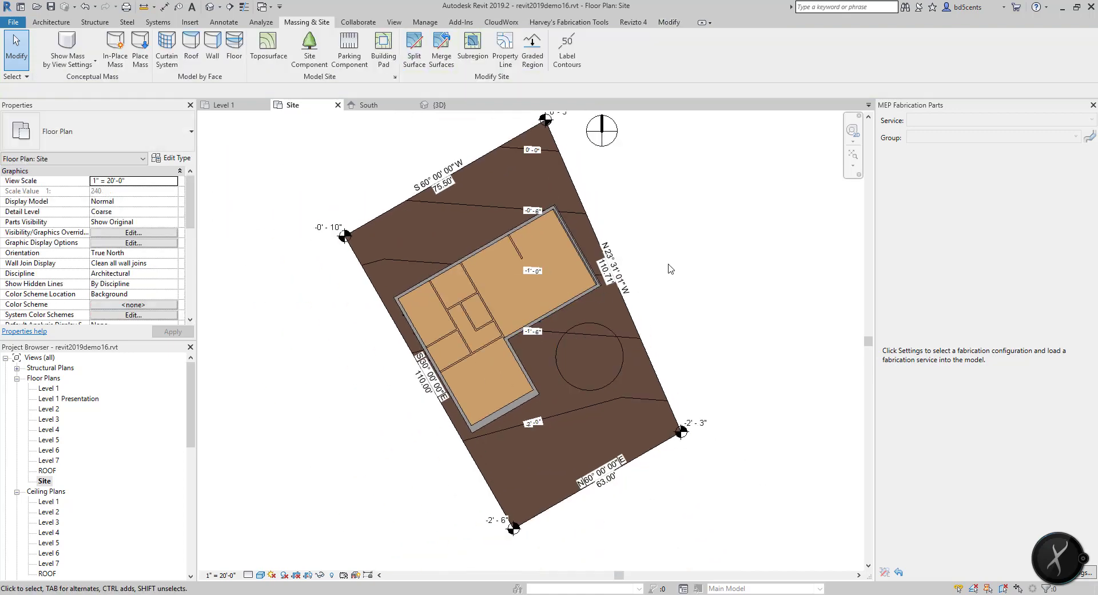
Delete the circular topography surface and undo the deletion.
left_click(565, 338)
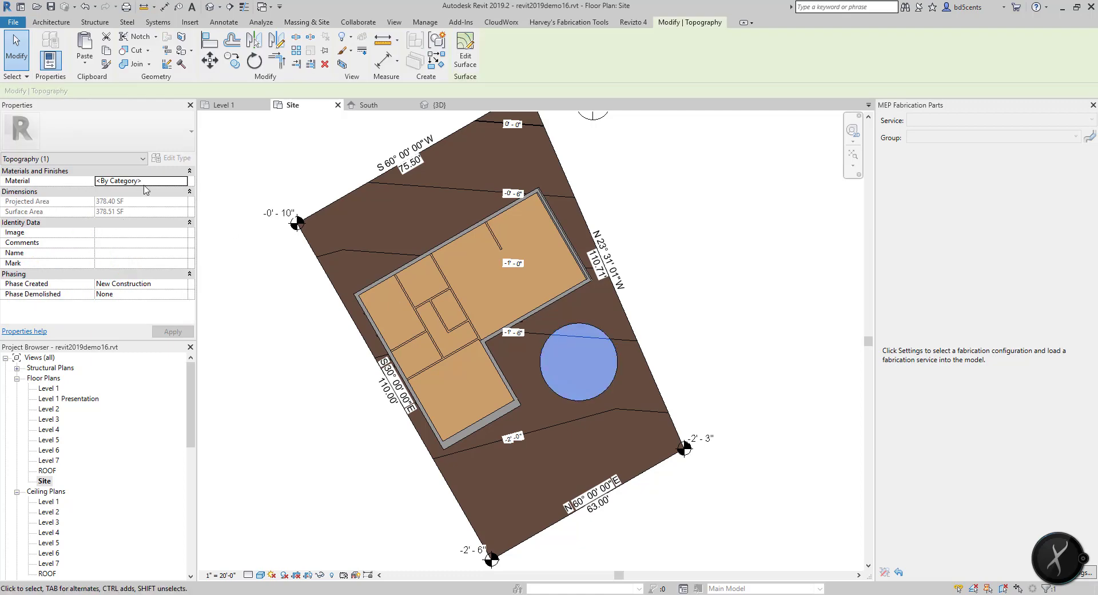
key("Delete")
scroll(503, 359, "up", 2)
middle_click_drag(610, 417, 593, 375)
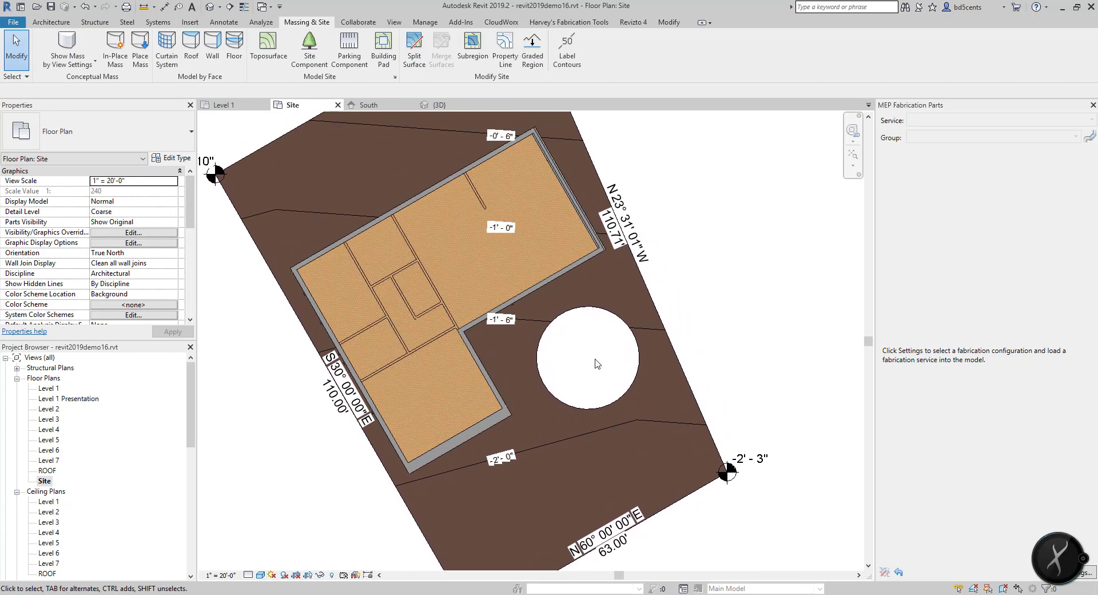
key("ctrl+z")
Open the circular surface for point editing, examine the elevation of a boundary point on its northern edge, and exit the editing.
left_click(596, 331)
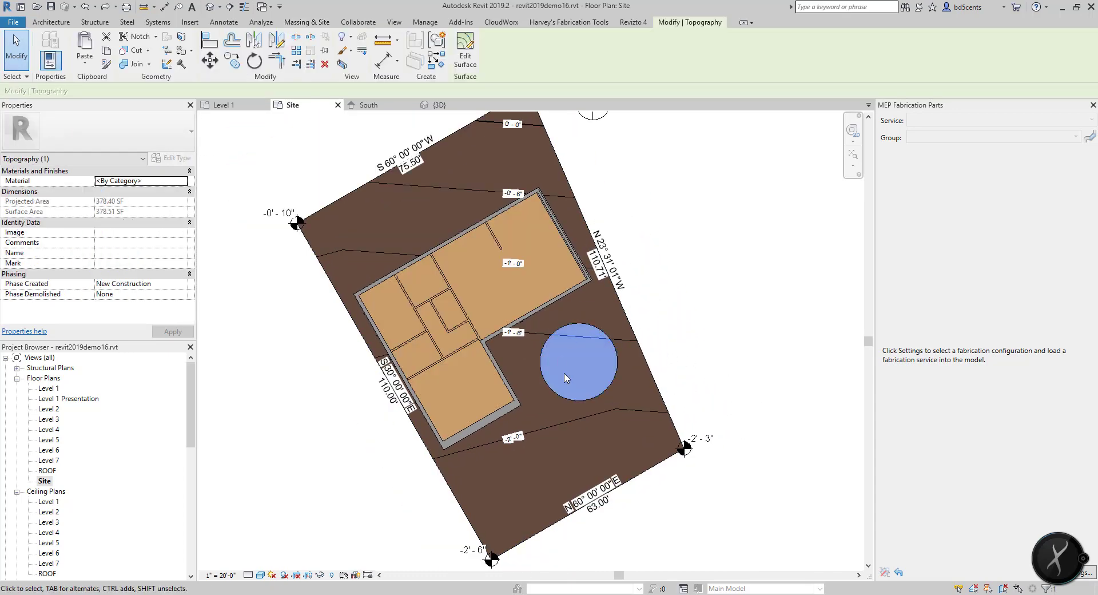
left_click(465, 55)
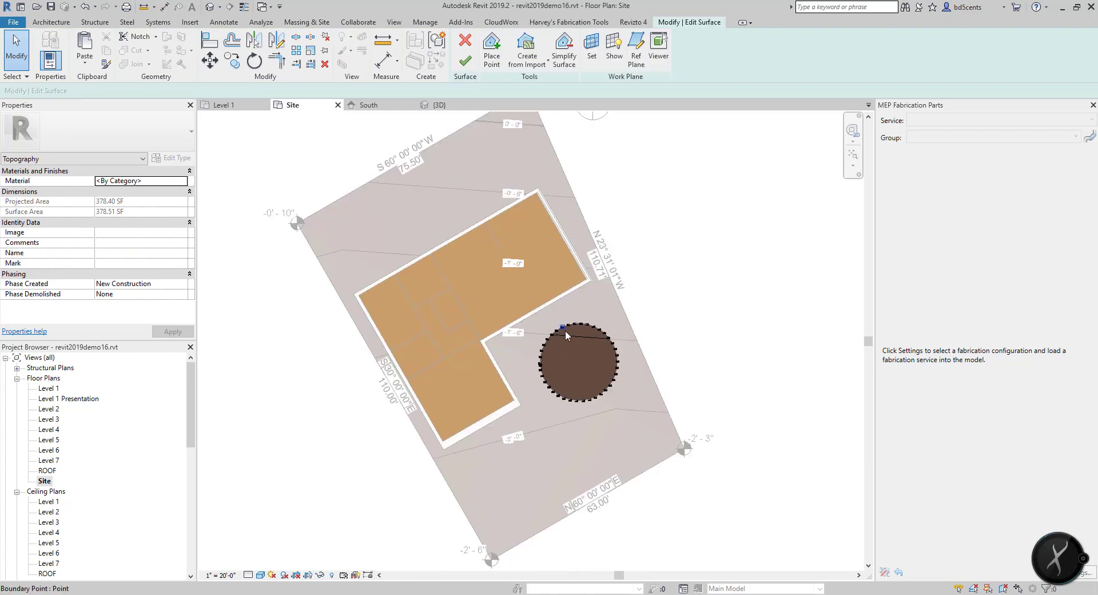
scroll(565, 335, "up", 4)
left_click(548, 300)
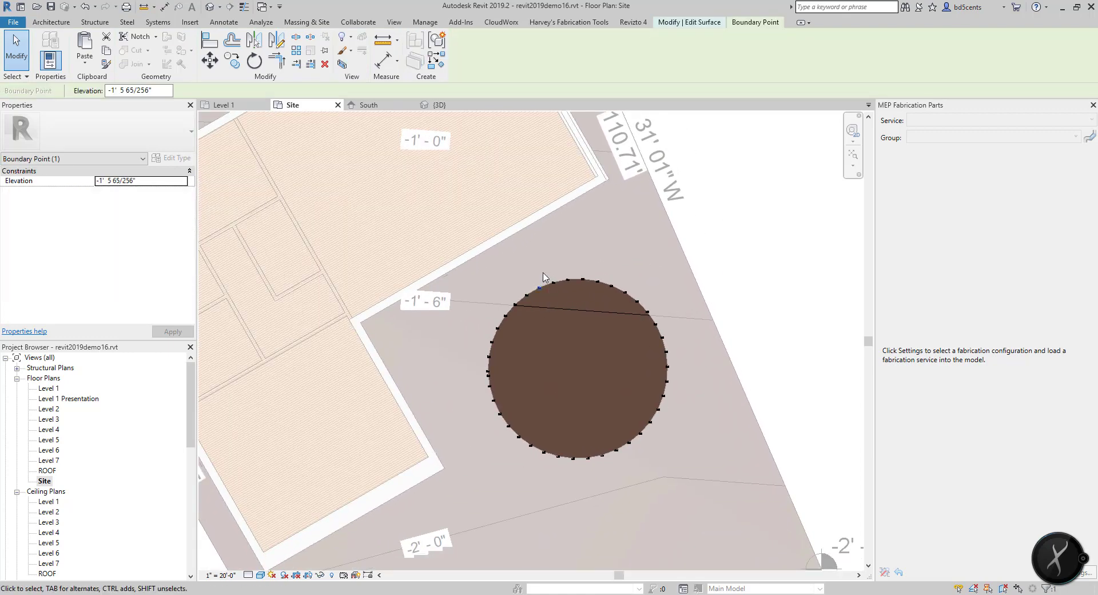
key("ctrl+z")
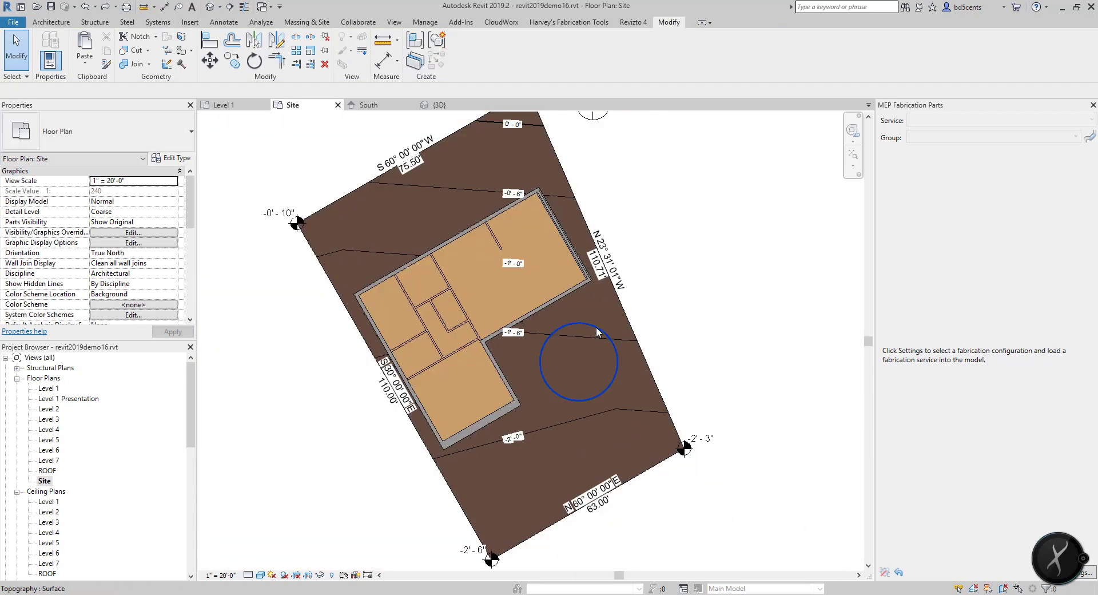
Reopen the circular surface for editing, examine the boundary points along its northern edge as a group, and finish the surface.
left_click(597, 328)
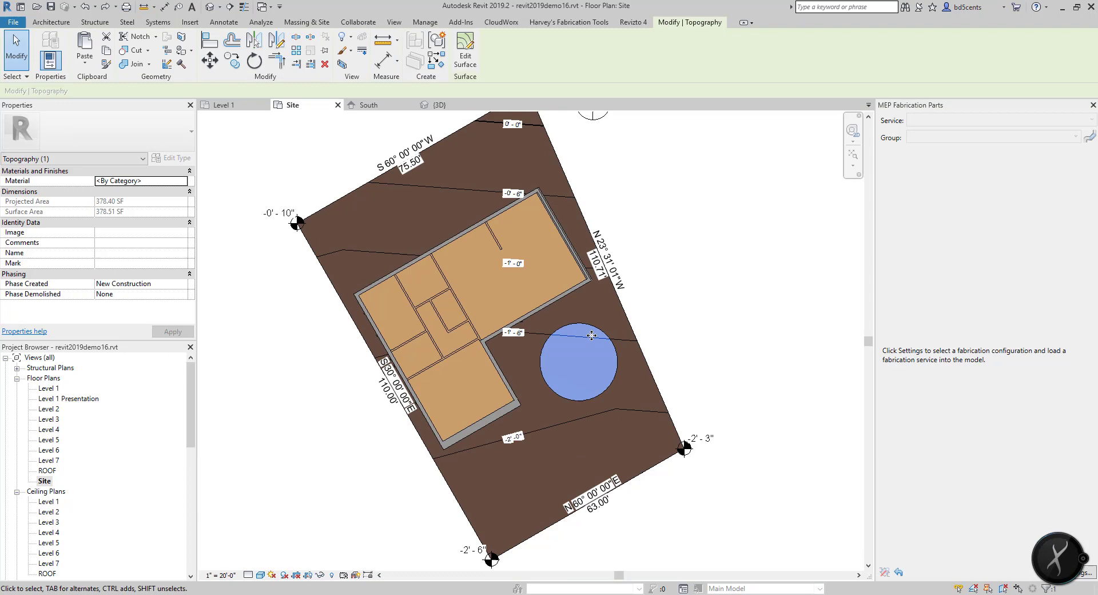
left_click(466, 52)
scroll(612, 395, "up", 4)
left_click_drag(484, 223, 614, 290)
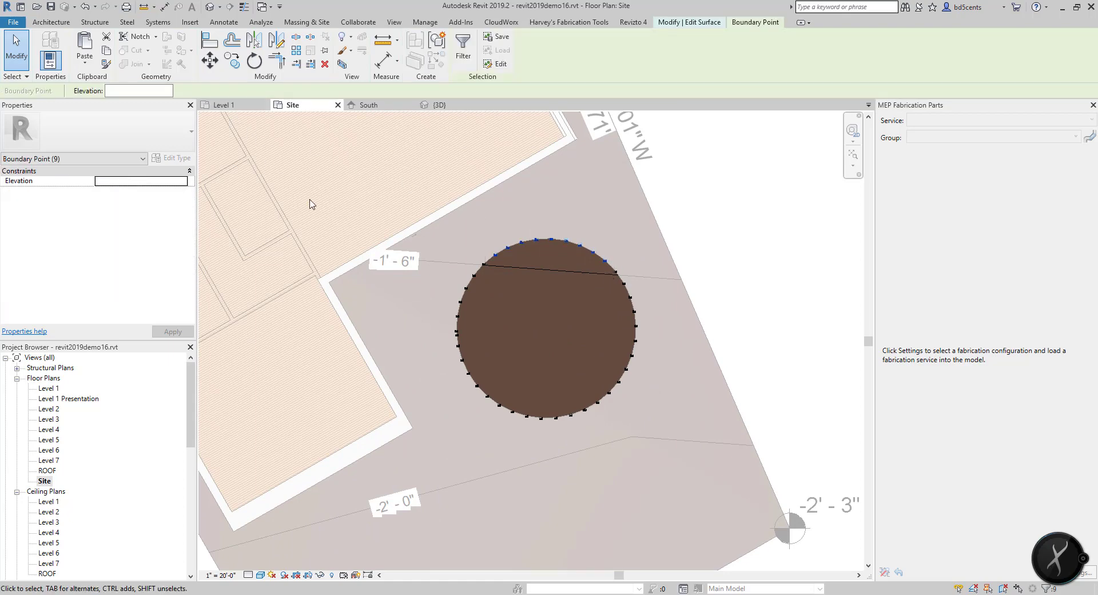
left_click(728, 229)
scroll(728, 228, "down", 1)
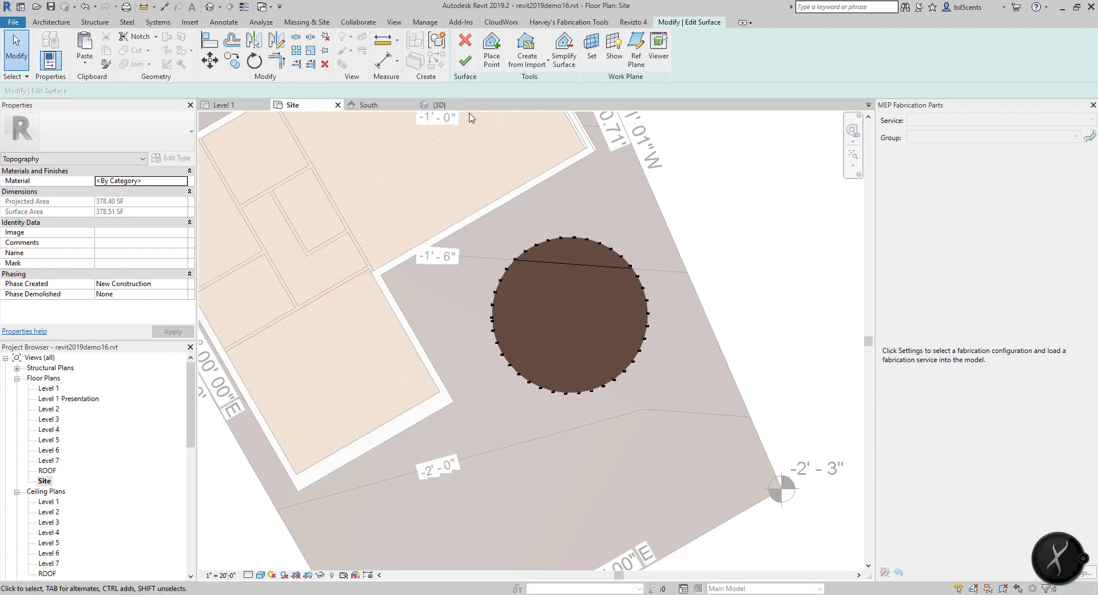
left_click(465, 60)
Try to assign the circular surface's material by name, first as Grass and again as Site - Grass.
left_click(570, 325)
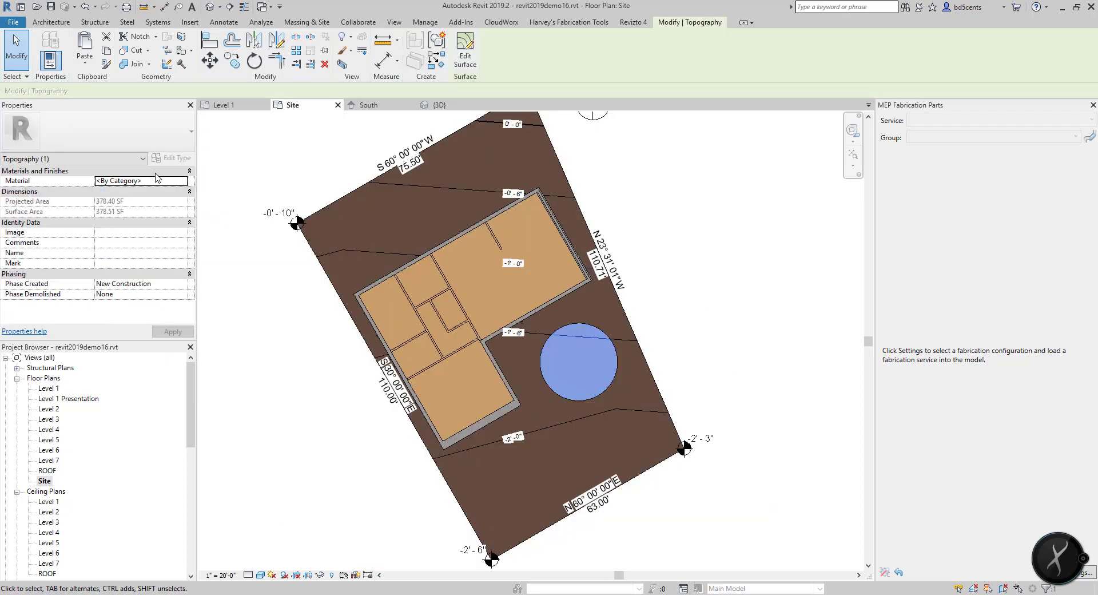
left_click(152, 183)
type("gRASS")
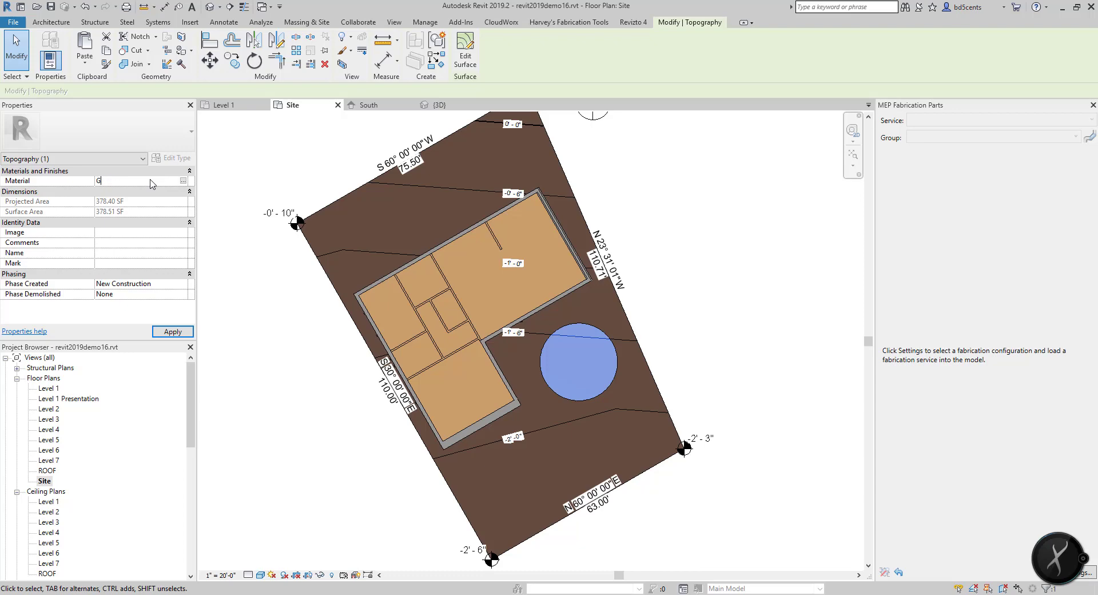
type("s")
key("Return")
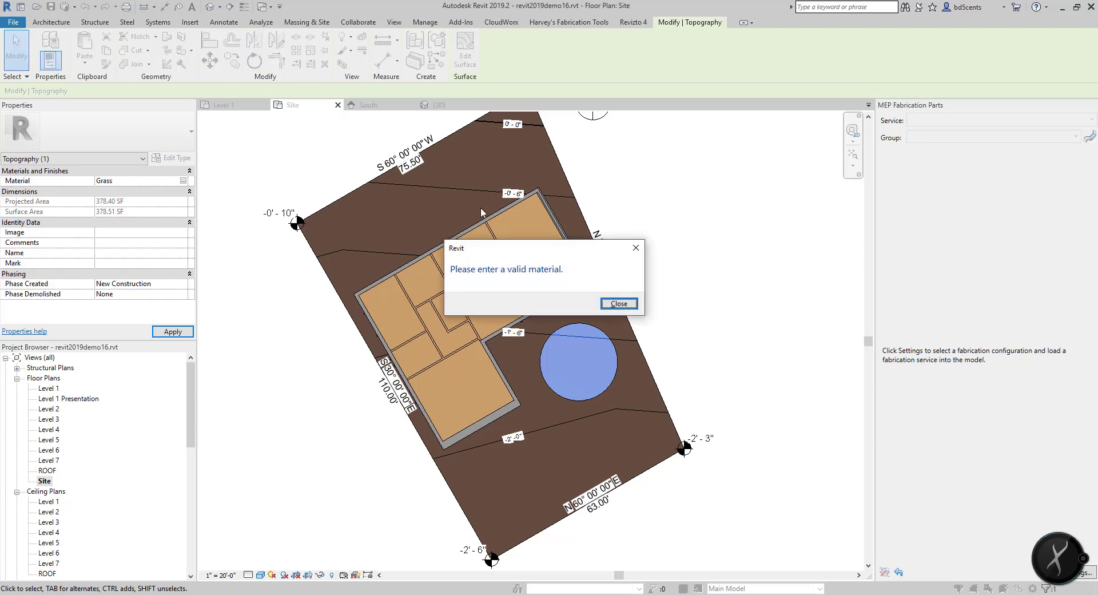
left_click(619, 304)
left_click(160, 181)
type("Site - G")
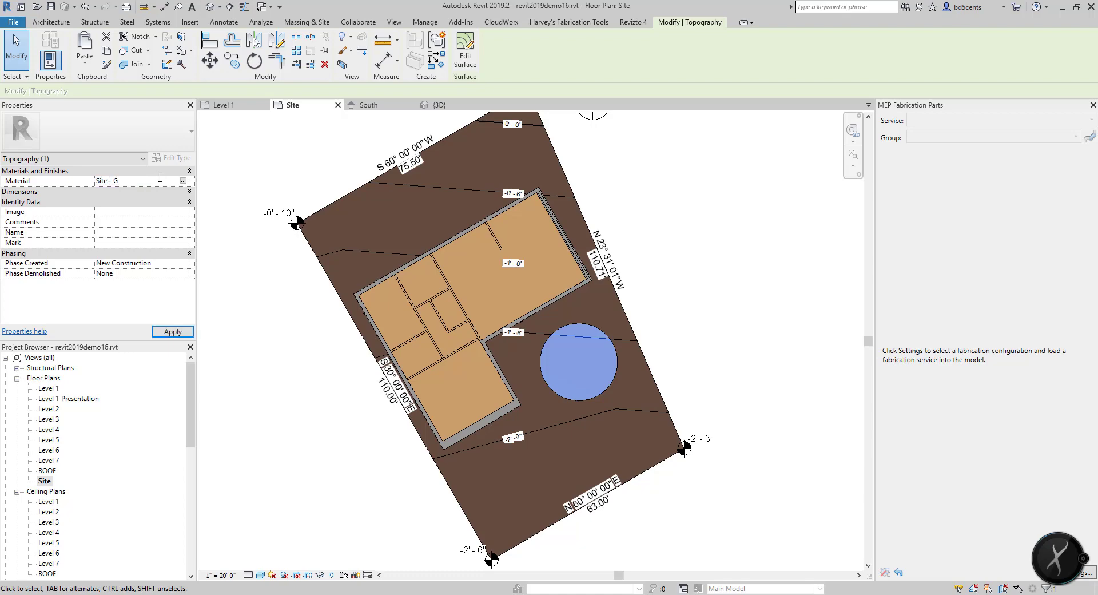
type("ras")
key("Return")
key("Return")
Find the Grass material for the circular surface in the material library and add it to the project materials.
left_click(183, 180)
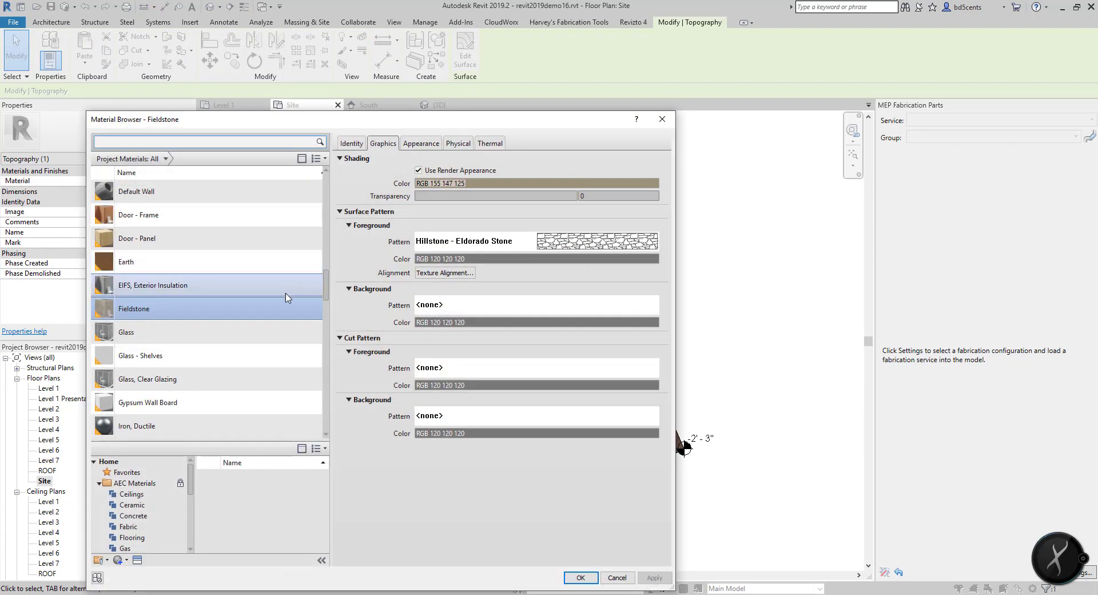
scroll(262, 297, "down", 10)
scroll(260, 347, "down", 8)
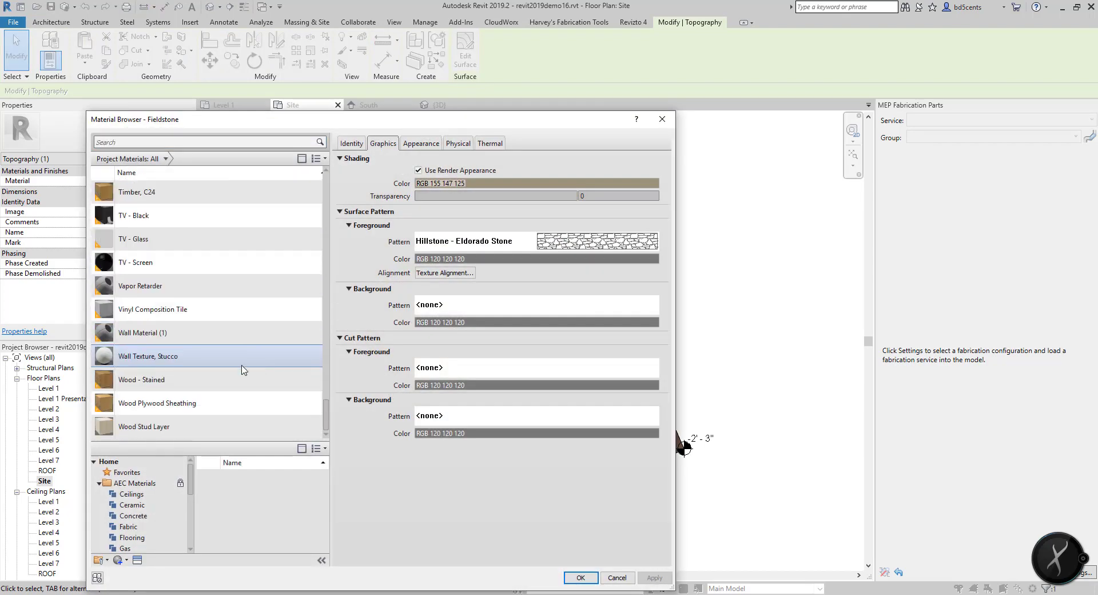
scroll(254, 349, "up", 20)
scroll(203, 361, "up", 10)
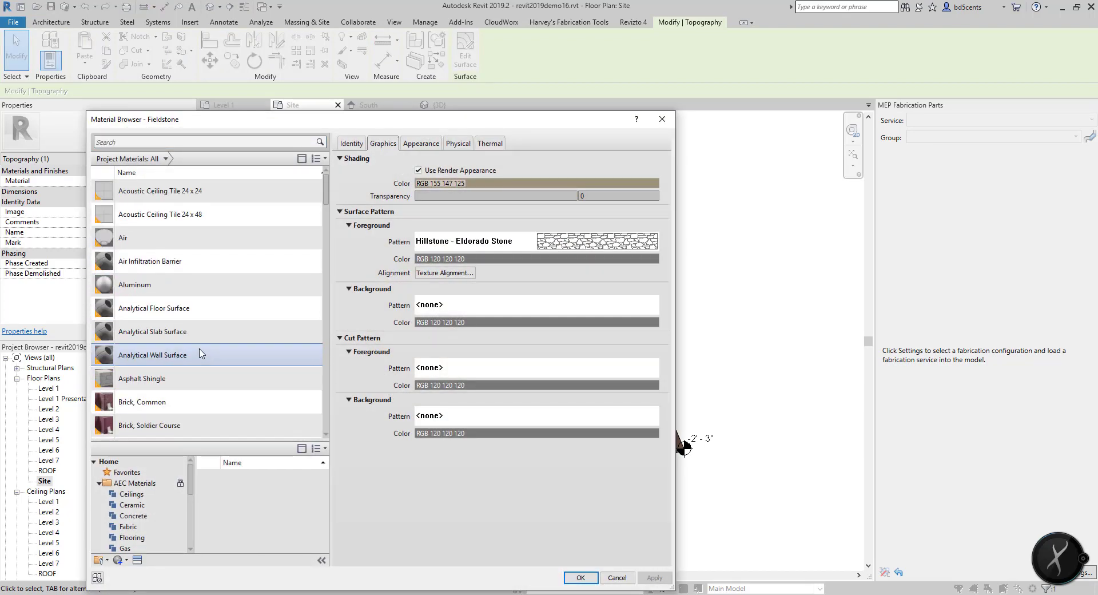
left_click(142, 143)
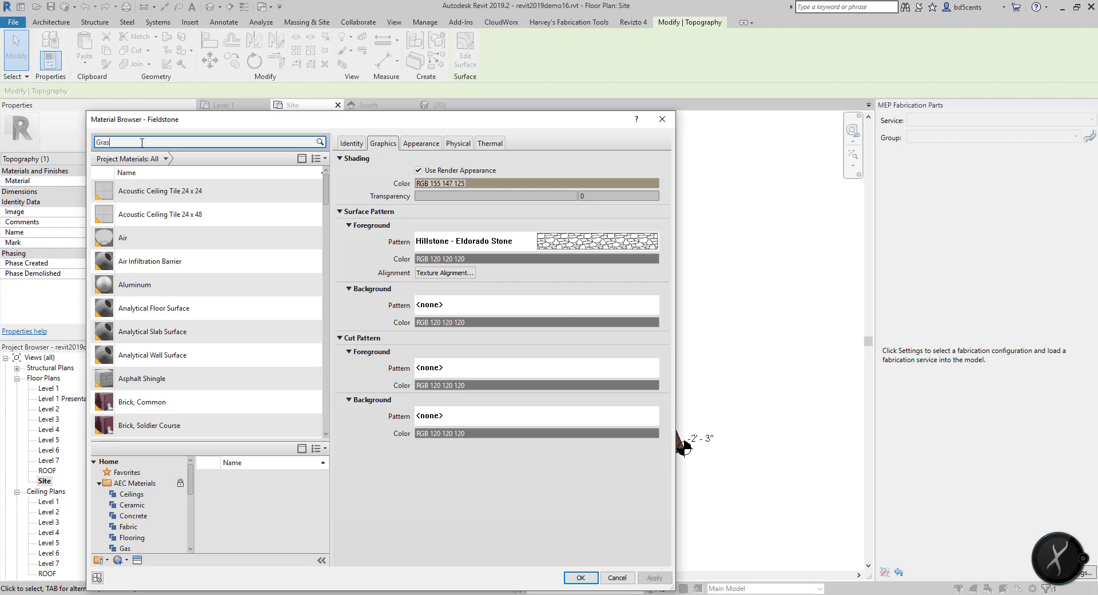
type("Grass")
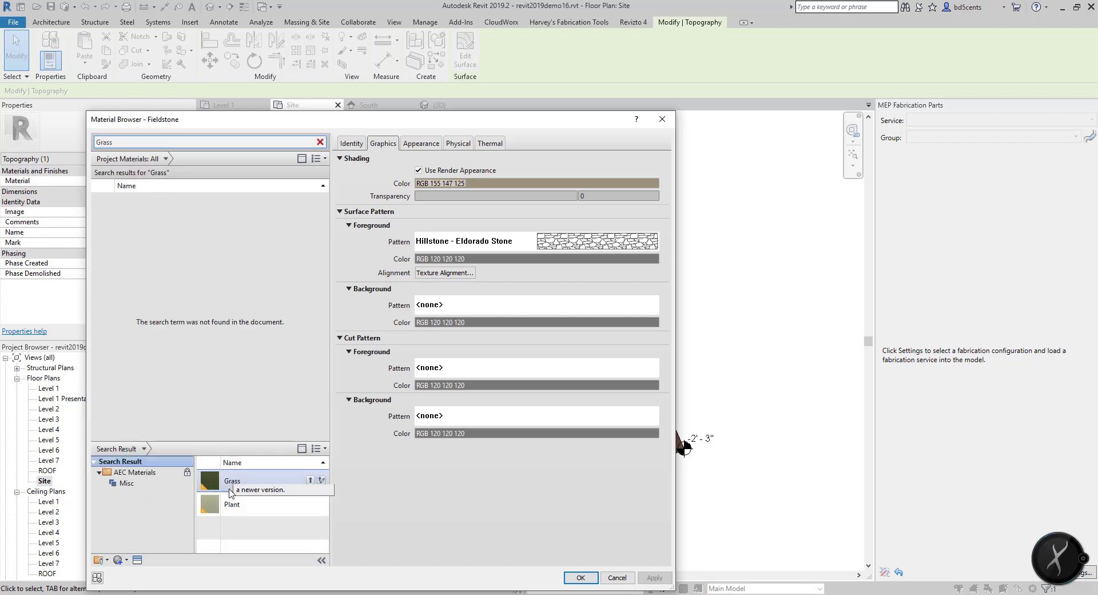
left_click(310, 481)
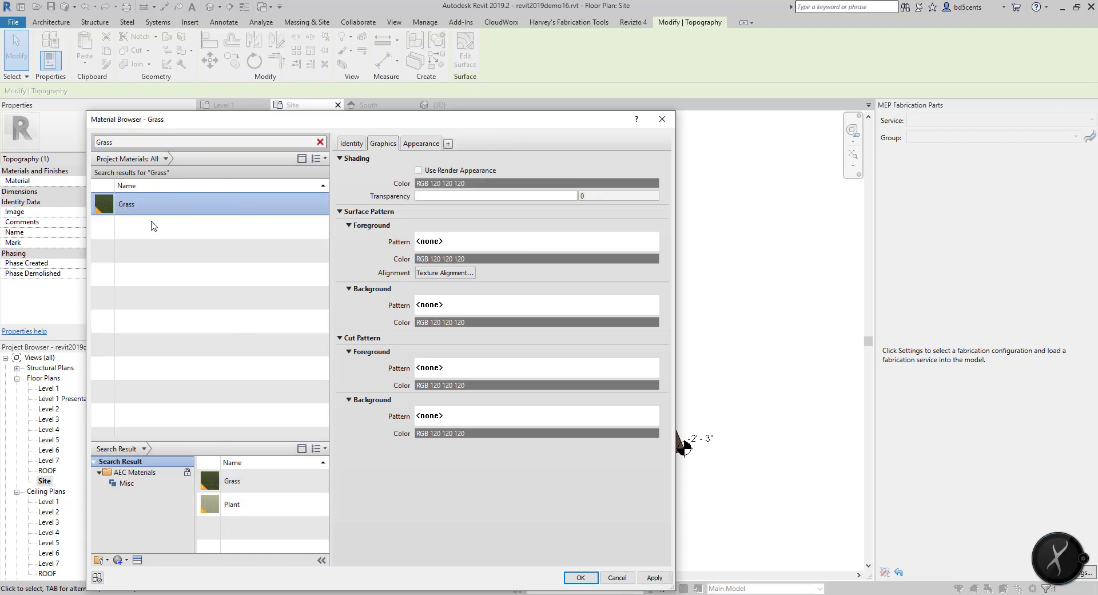
Set the Grass material's shading colour to its render colour, RGB 27 35 14, leaving Use Render Appearance off.
left_click(418, 170)
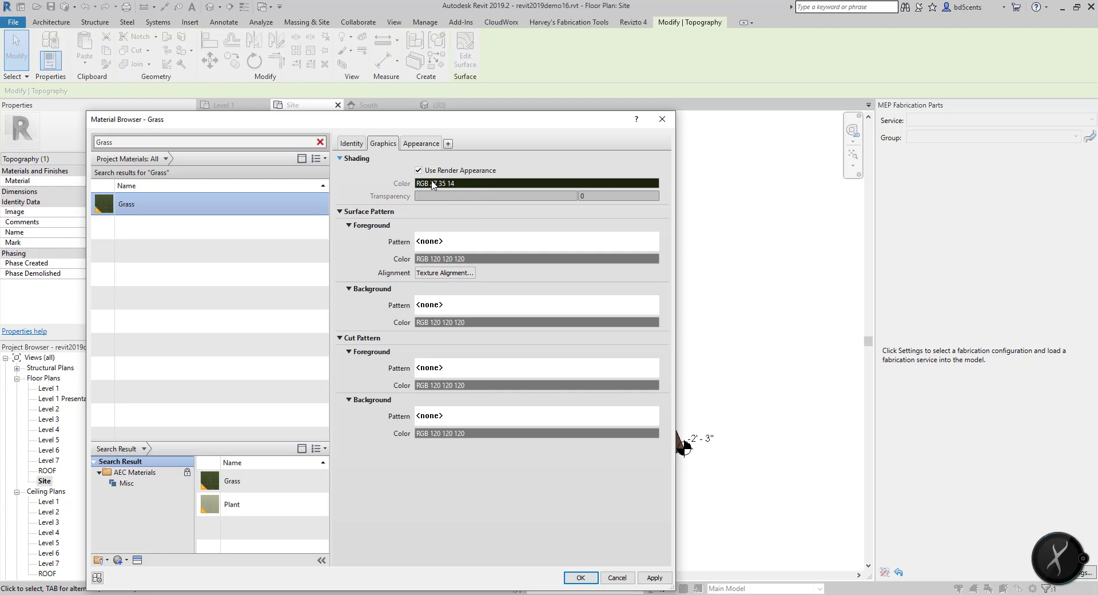
left_click(418, 170)
left_click(436, 183)
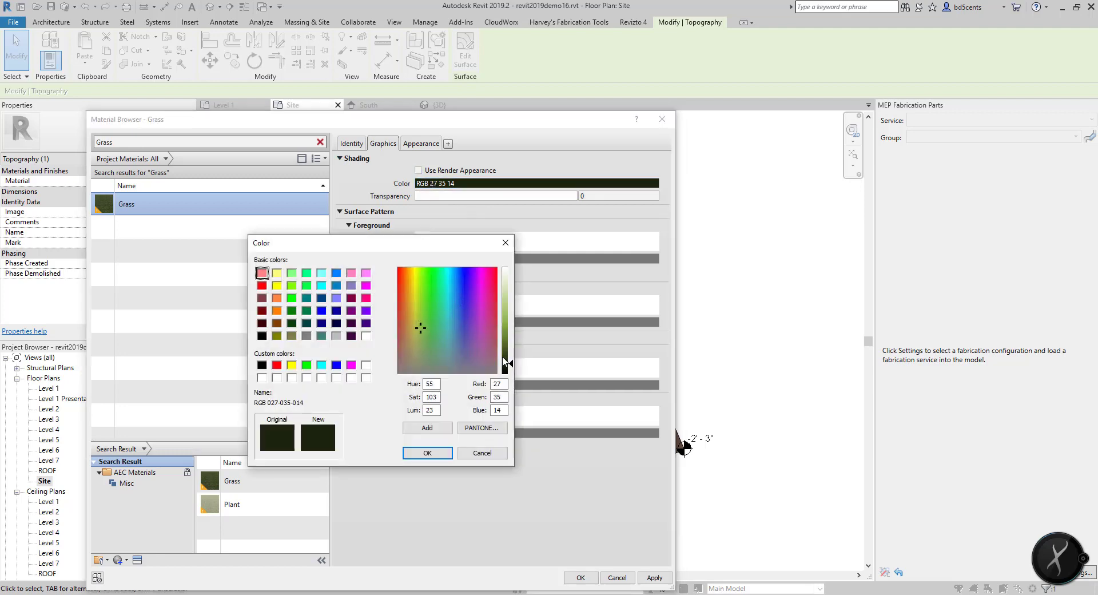
left_click(441, 453)
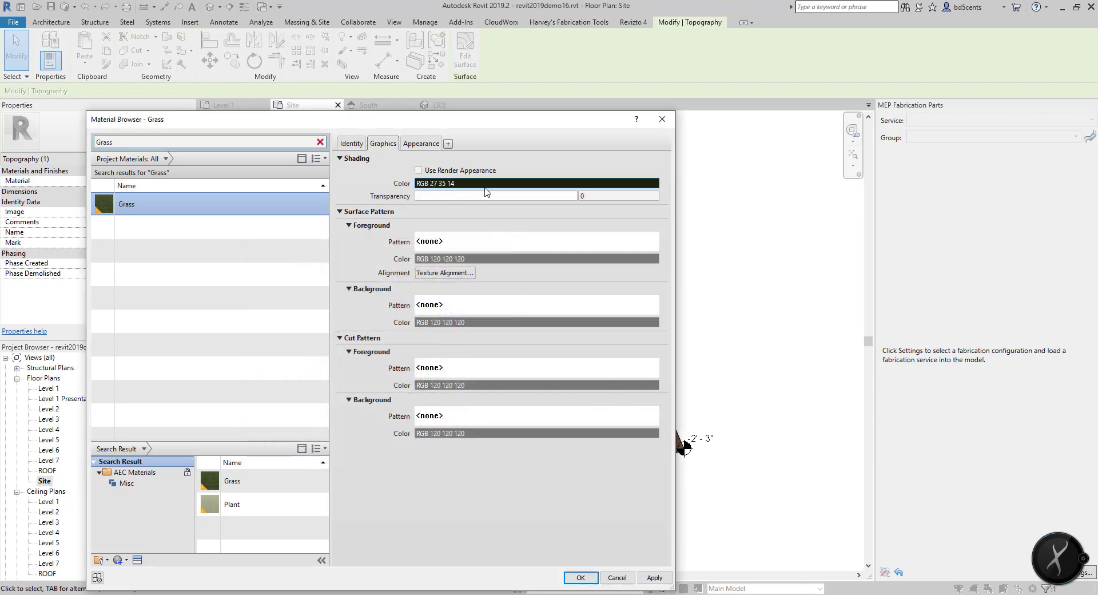
Set the Grass material's shading colour to a lighter green, RGB 117 150 61, and accept the material for the circular surface.
left_click(438, 181)
left_click(509, 332)
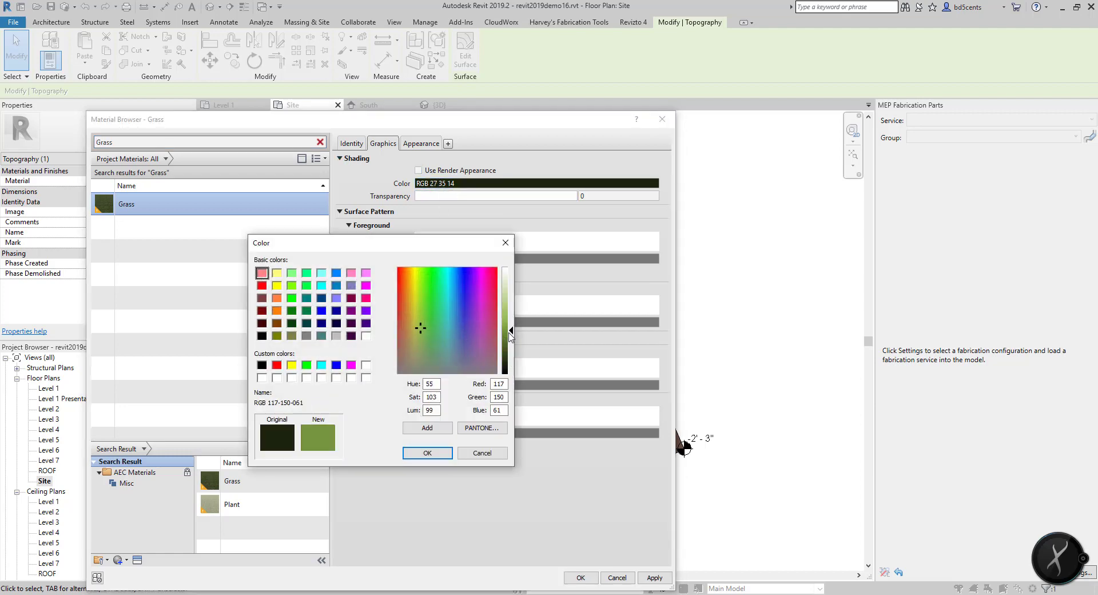
left_click(429, 453)
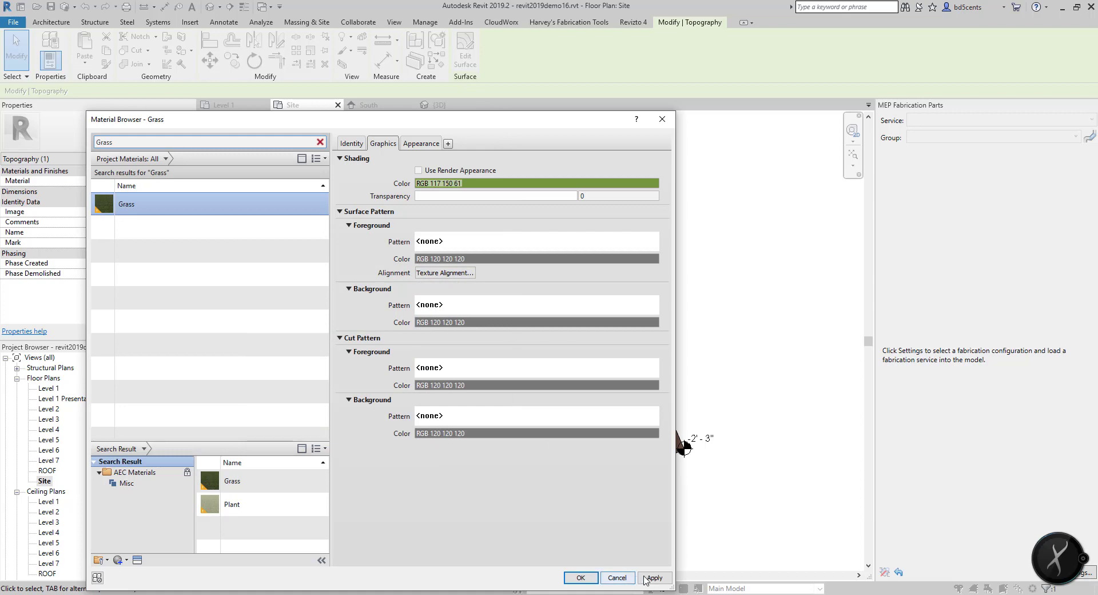
left_click(581, 578)
left_click(694, 344)
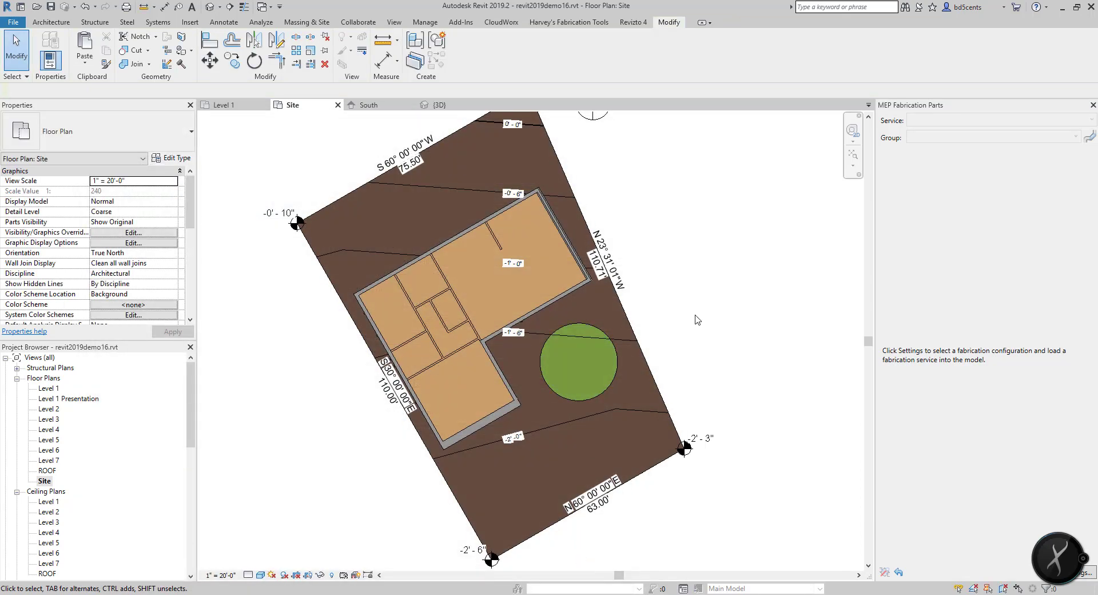
scroll(601, 339, "up", 2)
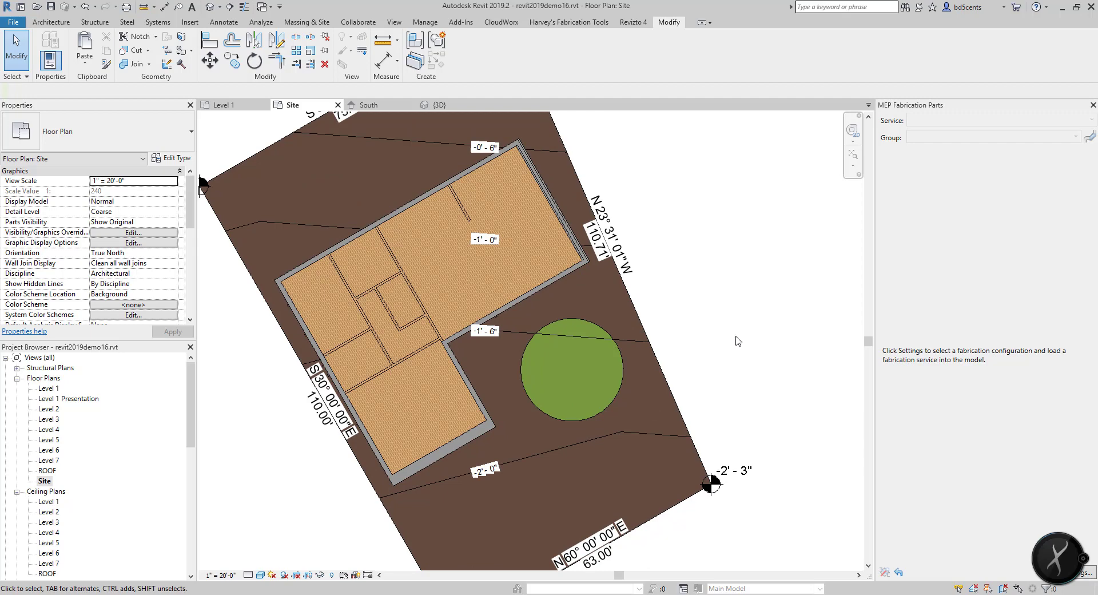
scroll(724, 371, "up", 1)
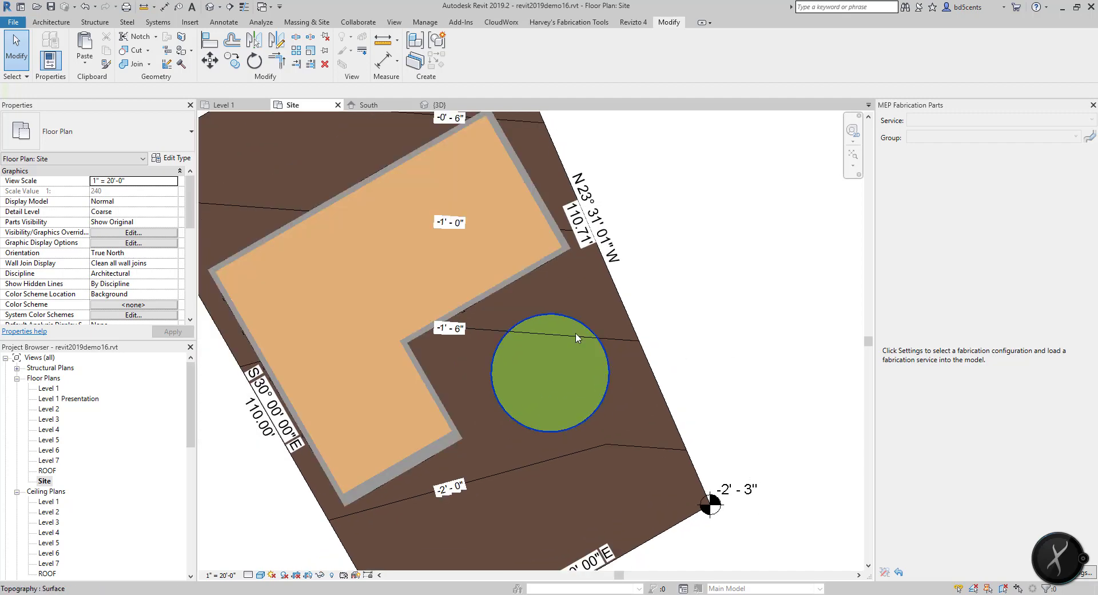
left_click(577, 330)
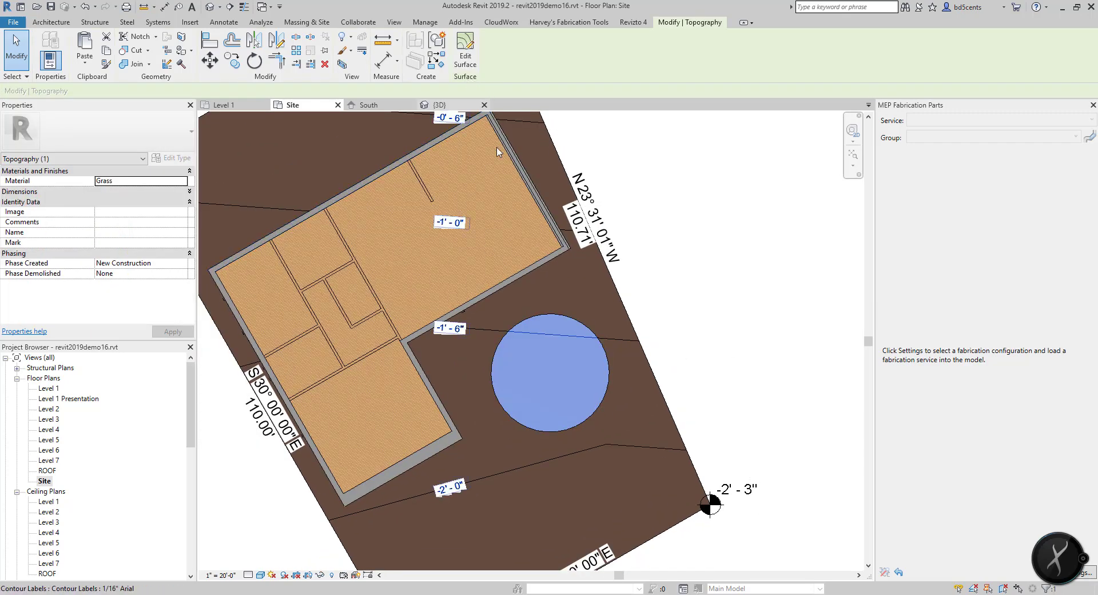
scroll(686, 169, "down", 1)
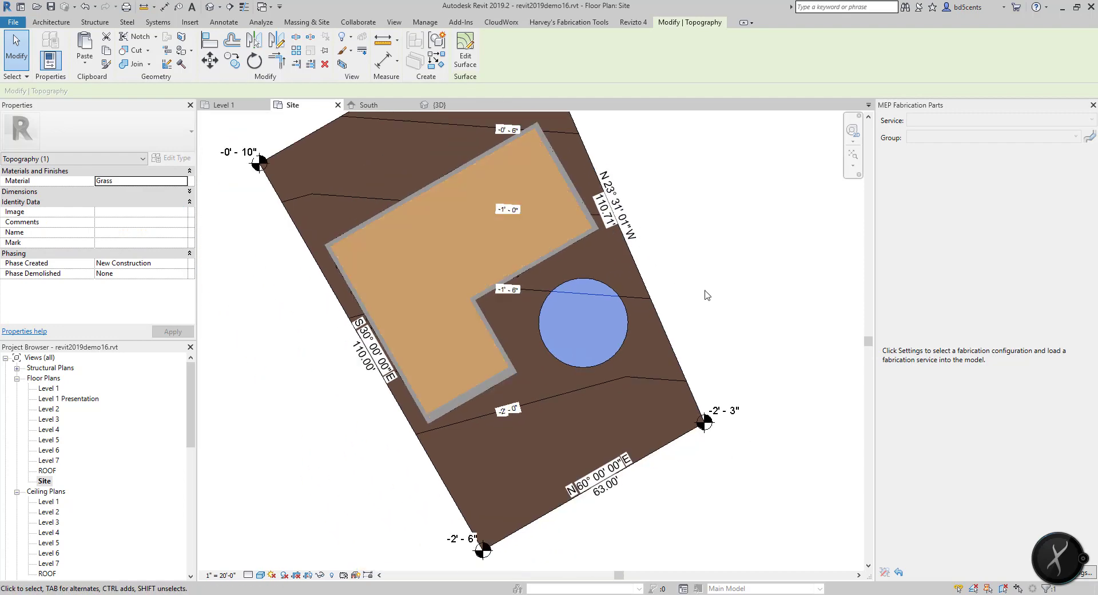
key("Escape")
scroll(588, 312, "up", 1)
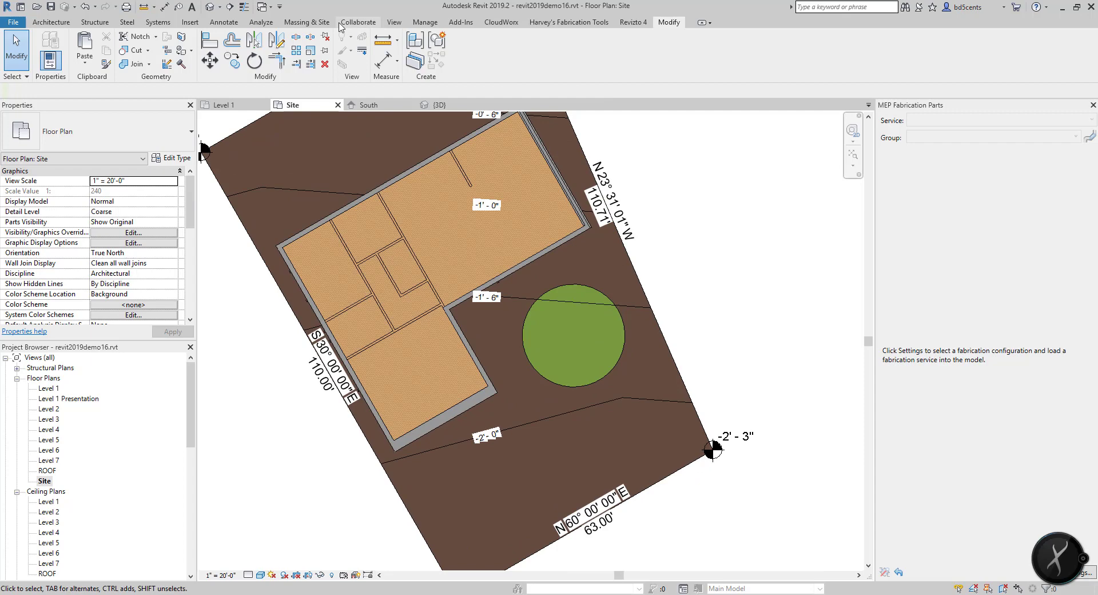
Merge the circular grass surface back into the main topography surface, removing points on common edges.
left_click(307, 22)
left_click(441, 48)
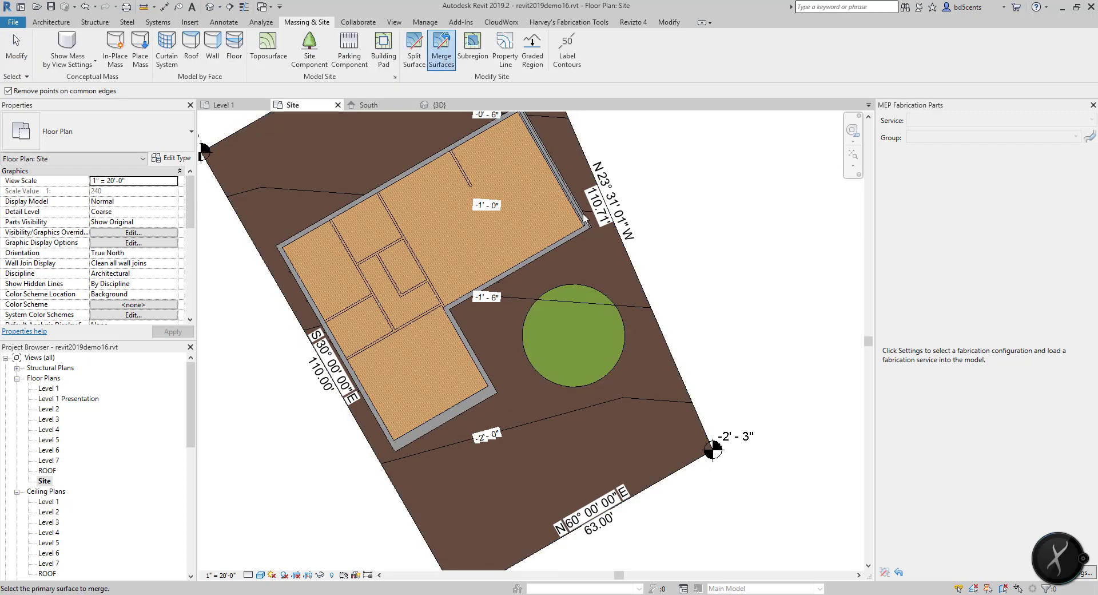
left_click(637, 270)
left_click(615, 309)
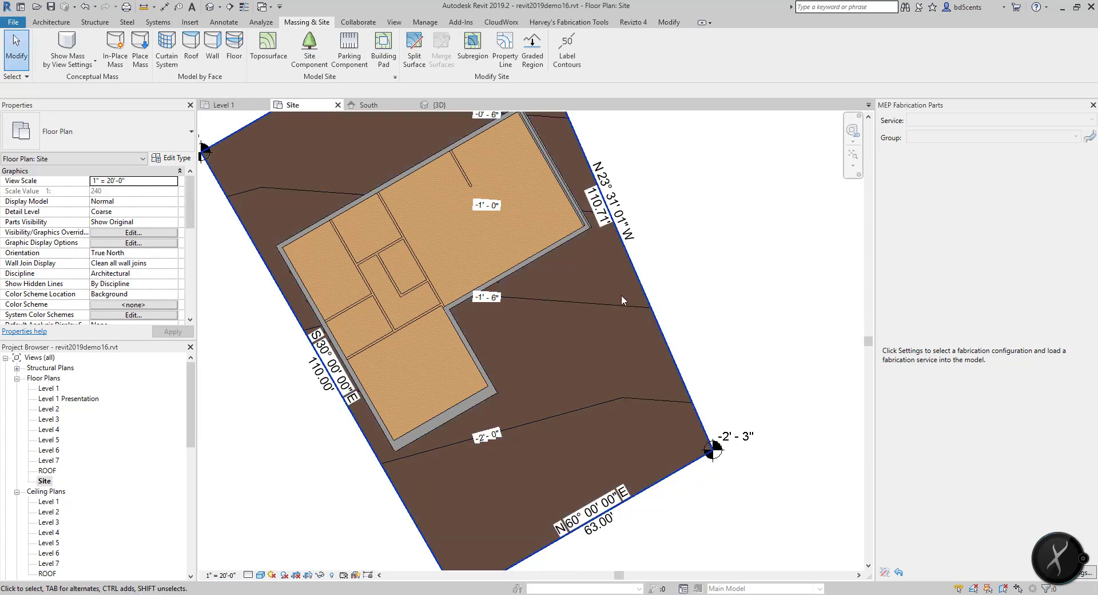
Split a rectangular area of about 26'-6" by 13'-0" from the topography surface, southeast of the building.
middle_click_drag(583, 316, 593, 417)
scroll(577, 376, "down", 1)
middle_click_drag(560, 361, 557, 357)
scroll(557, 356, "up", 2)
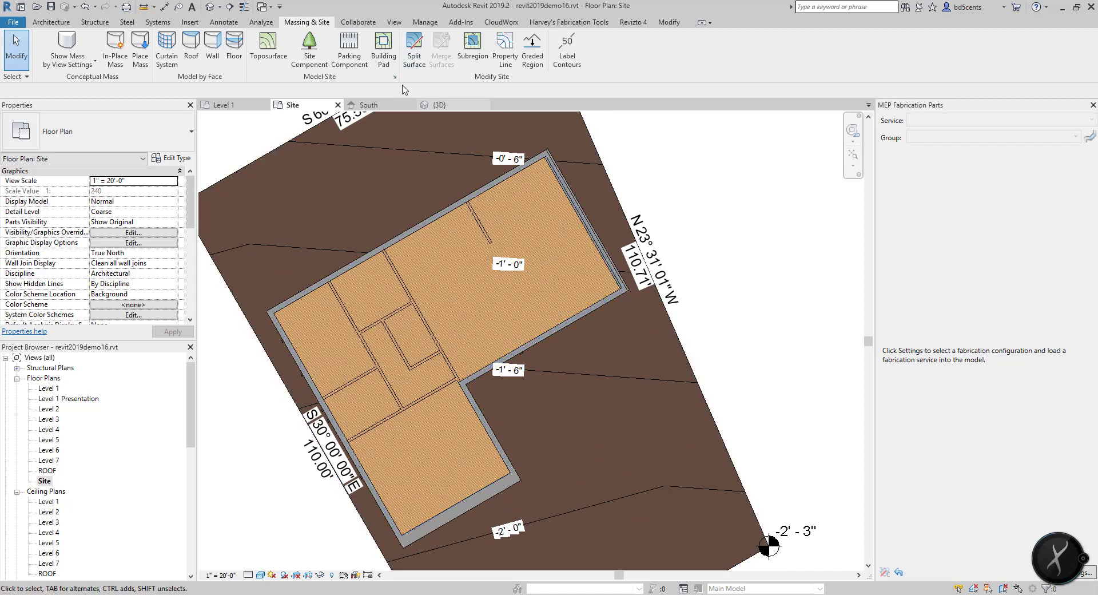
left_click(415, 58)
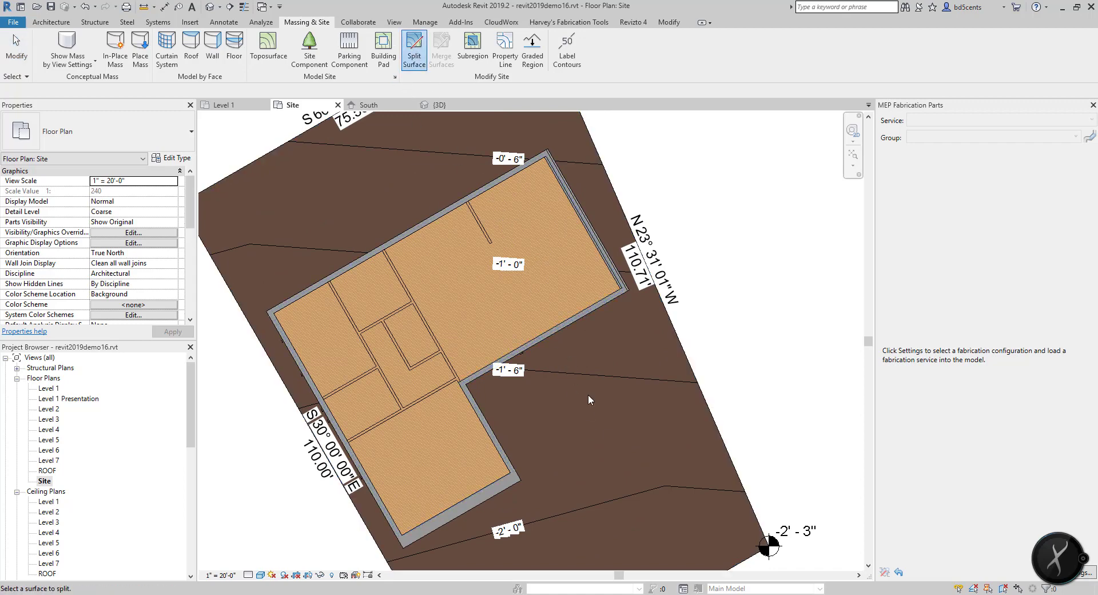
left_click(565, 295)
left_click(497, 38)
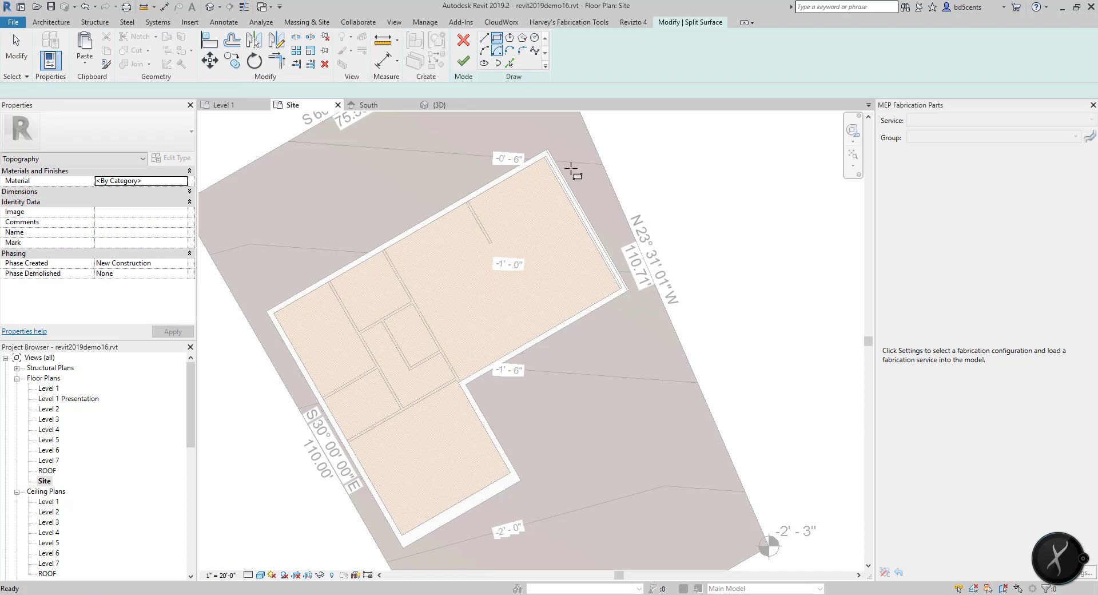
left_click(540, 390)
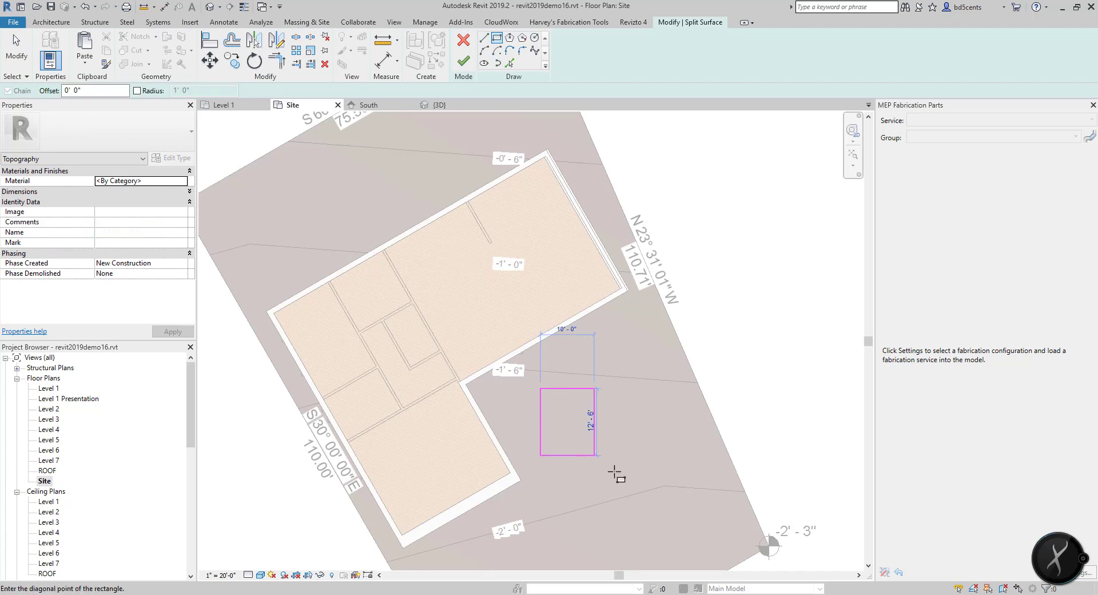
left_click(683, 457)
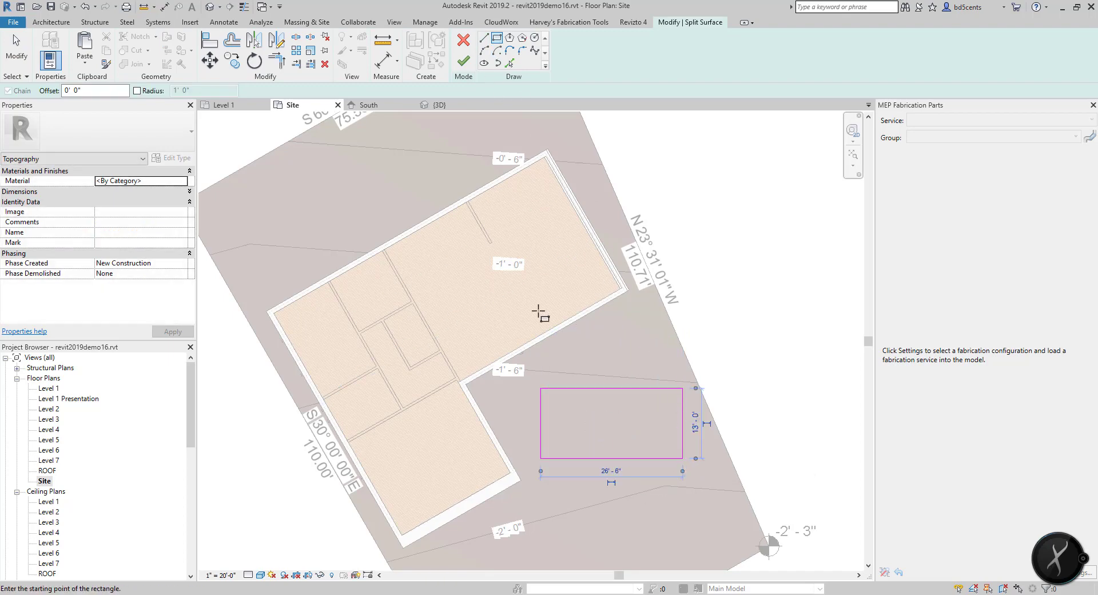
left_click(464, 60)
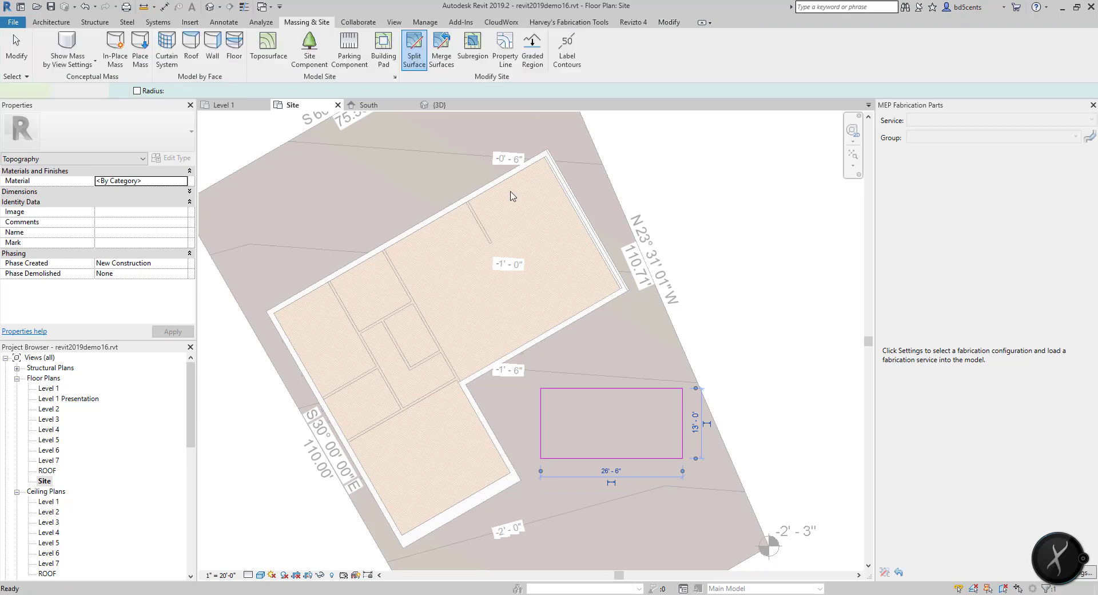
Assign the Grass material to the new rectangular surface.
scroll(584, 307, "up", 2)
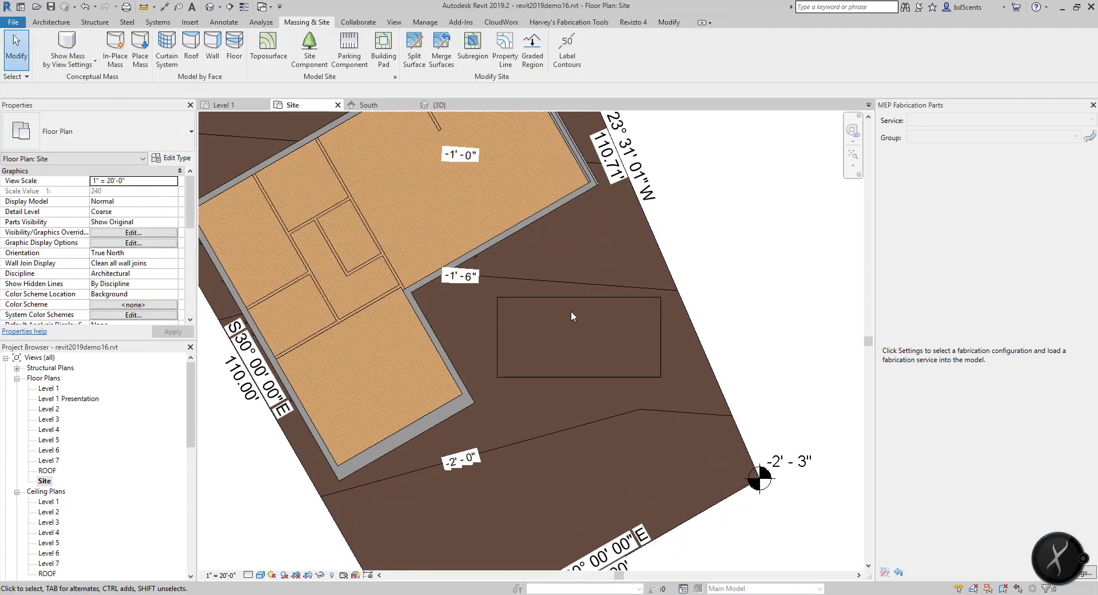
left_click(571, 311)
left_click(144, 181)
left_click_drag(143, 180, 24, 161)
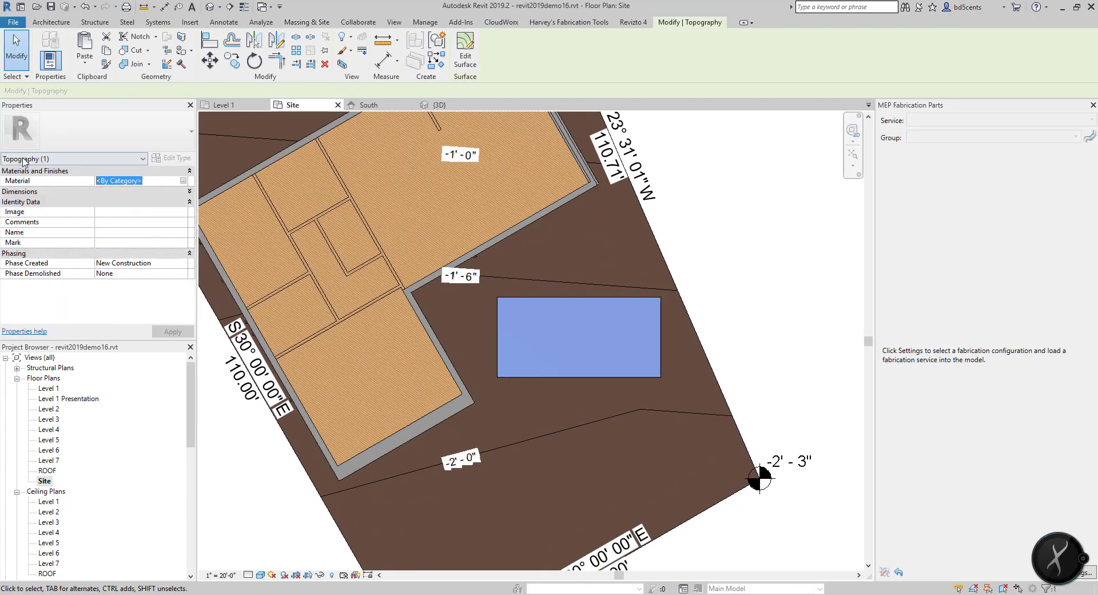
type("GH")
key("Return")
left_click(710, 259)
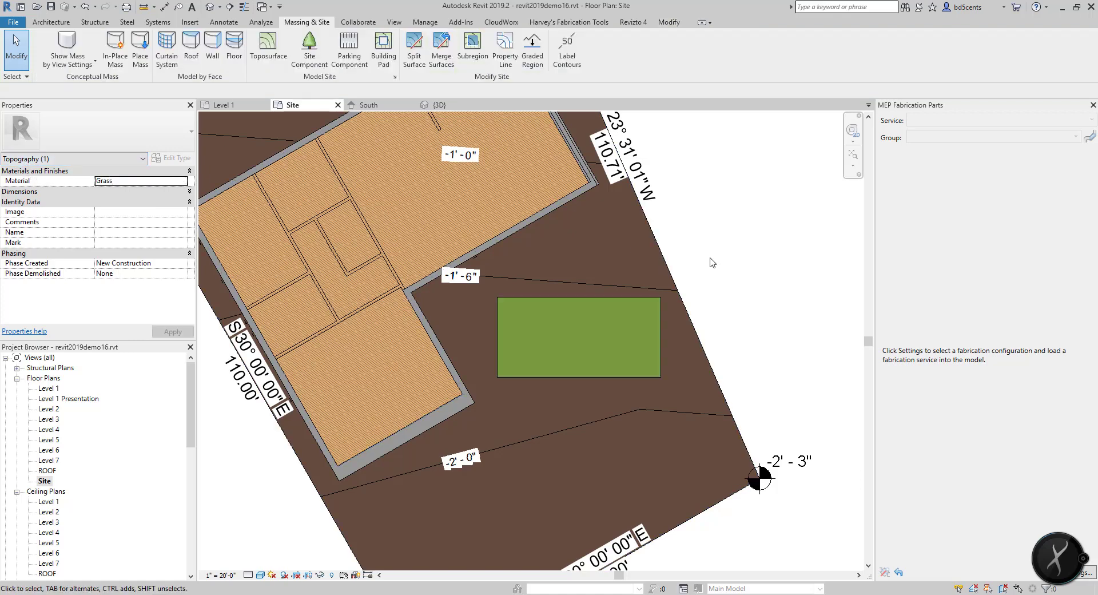
Open the rectangular grass surface for editing its boundary points.
left_click(625, 337)
left_click(477, 62)
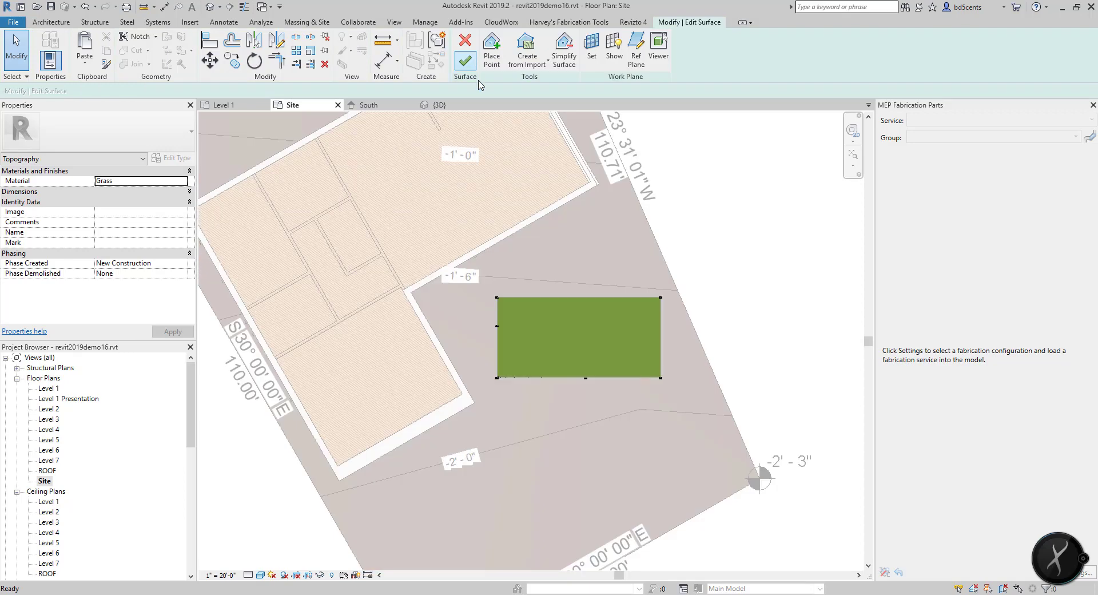
scroll(513, 309, "up", 3)
left_click(497, 298)
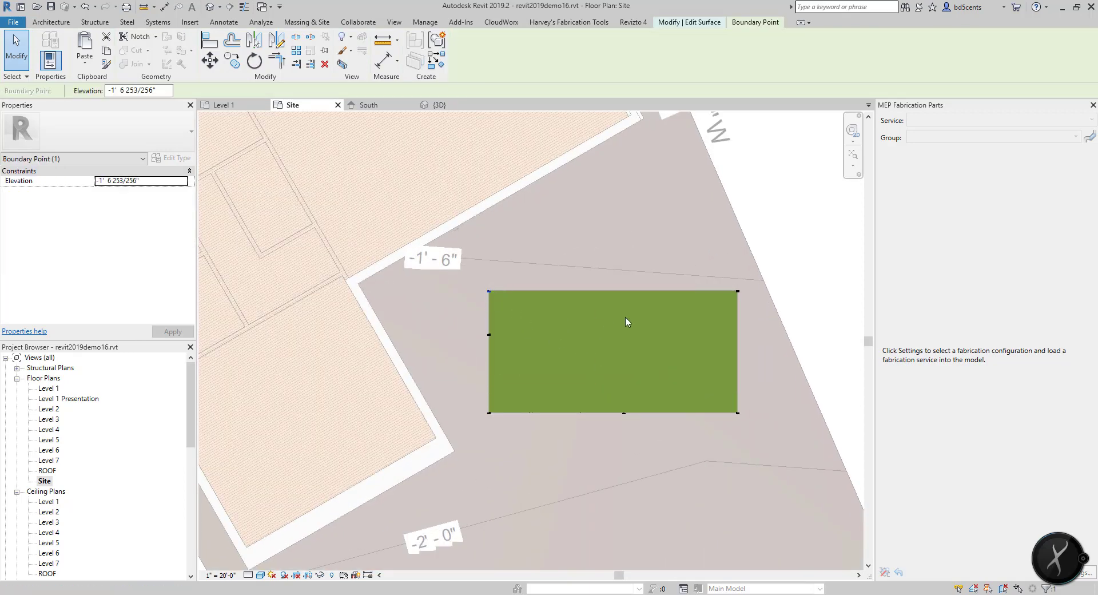
left_click_drag(165, 89, 133, 90)
key("Delete")
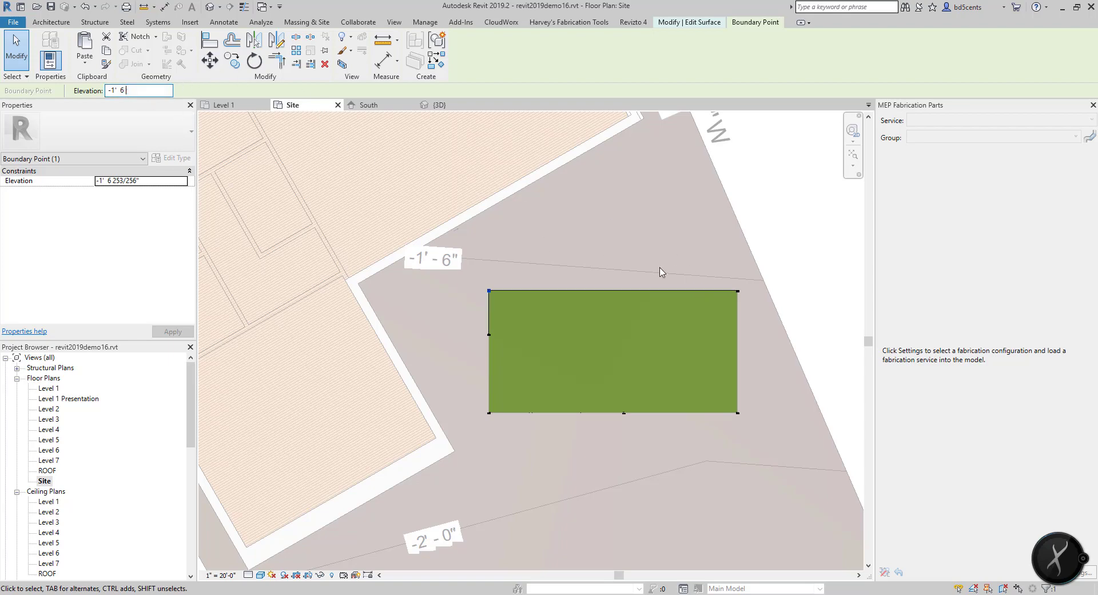
left_click(602, 257)
left_click_drag(727, 282, 760, 306)
left_click(610, 267)
Set the three boundary points along the rectangular surface's southern edge to an elevation of -5' and finish the surface.
left_click_drag(464, 399, 758, 484)
left_click(137, 90)
type("-5'")
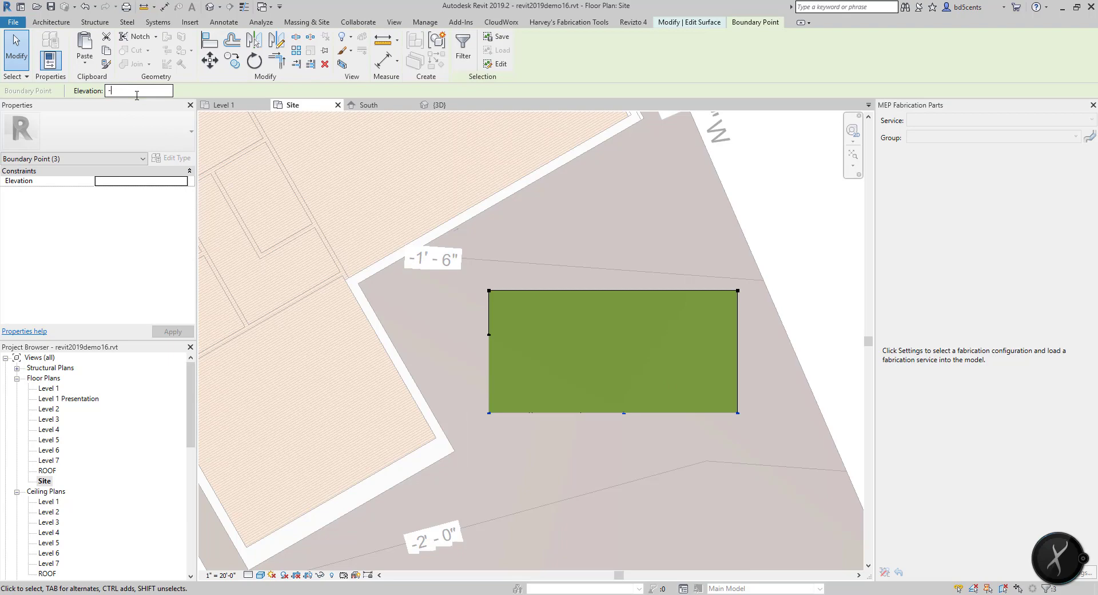
key("Return")
scroll(559, 342, "down", 1)
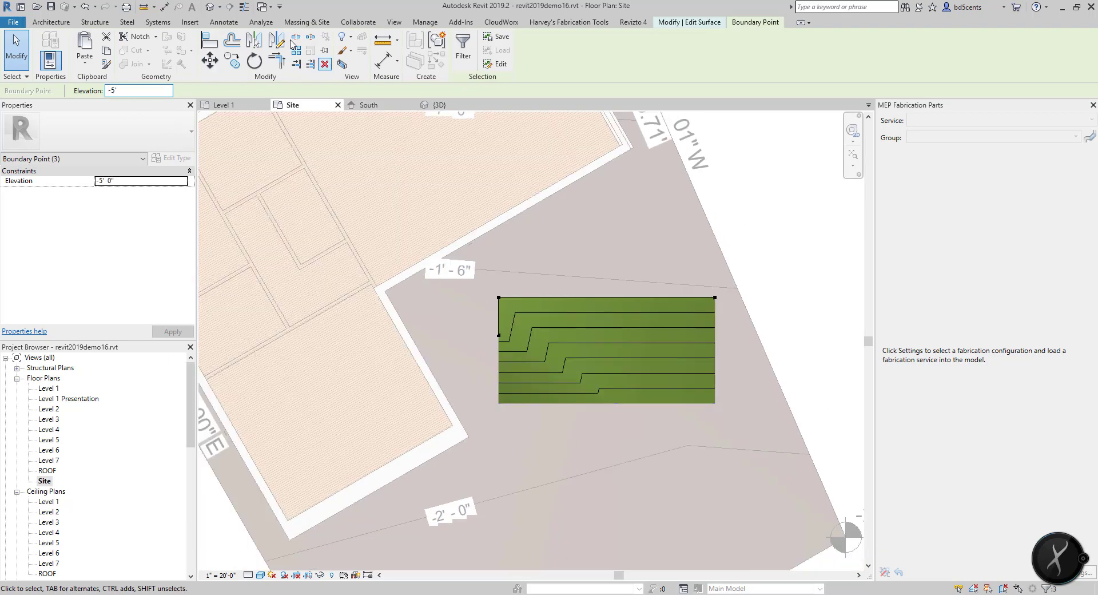
left_click(394, 22)
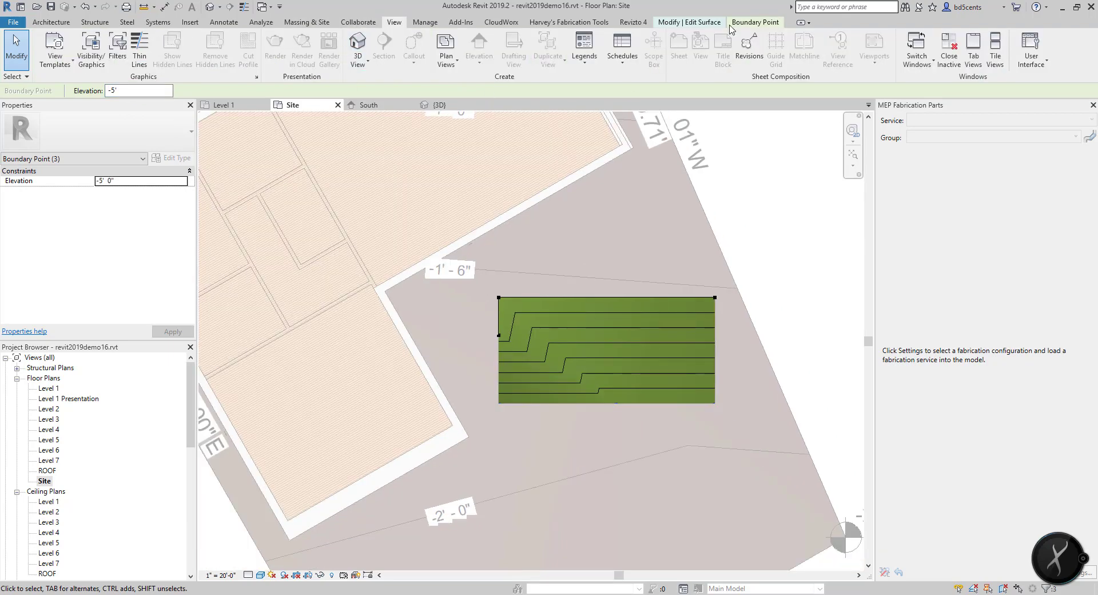
left_click(701, 23)
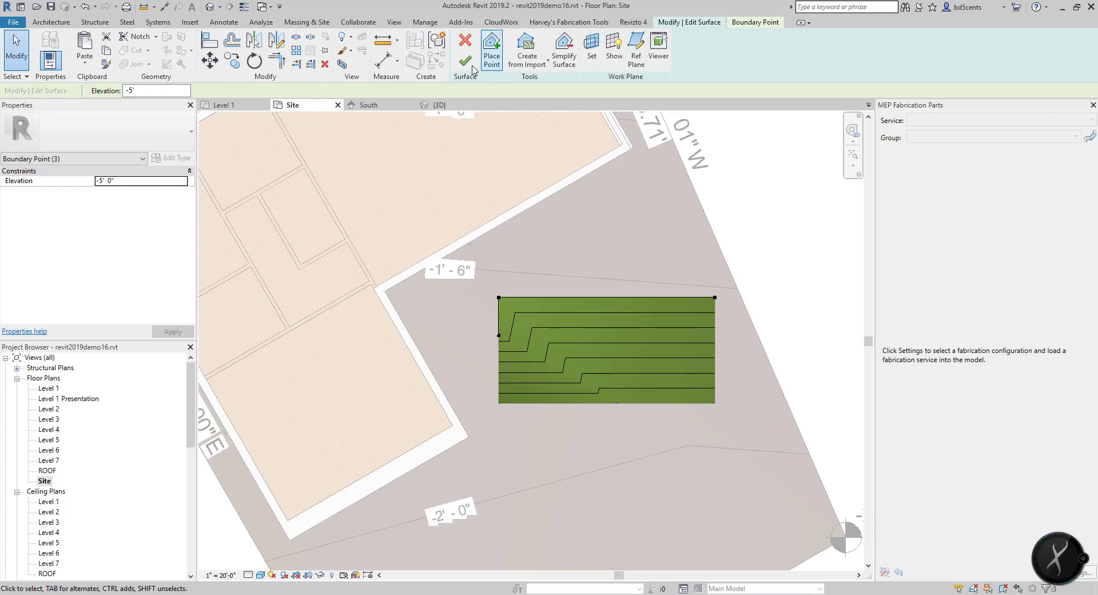
left_click(478, 46)
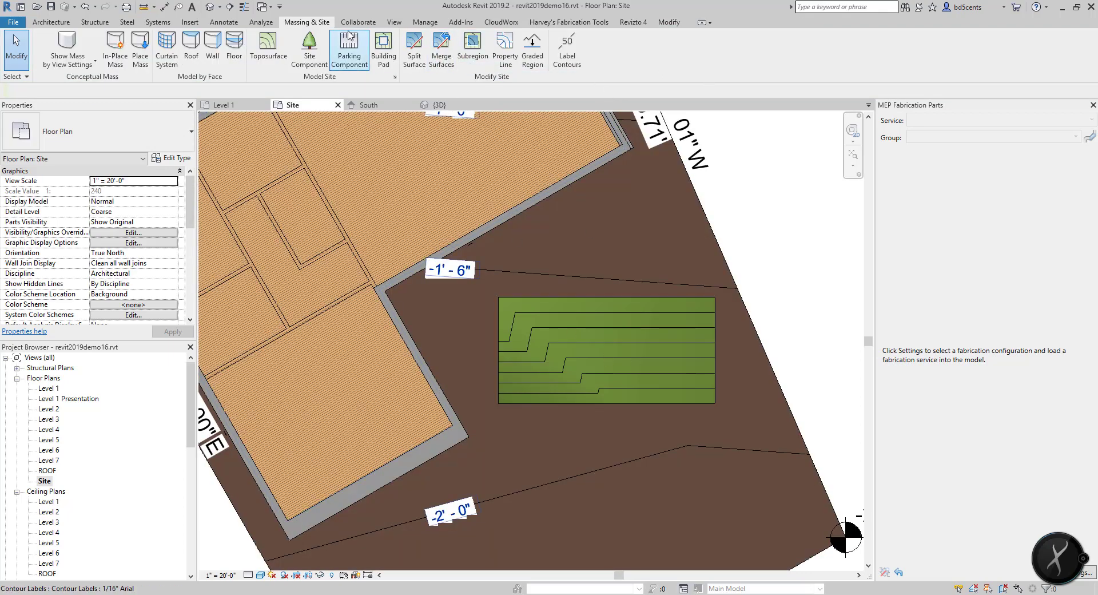
Examine the sloped rectangular grass surface beside the building in the default 3D view.
left_click(394, 21)
left_click(357, 43)
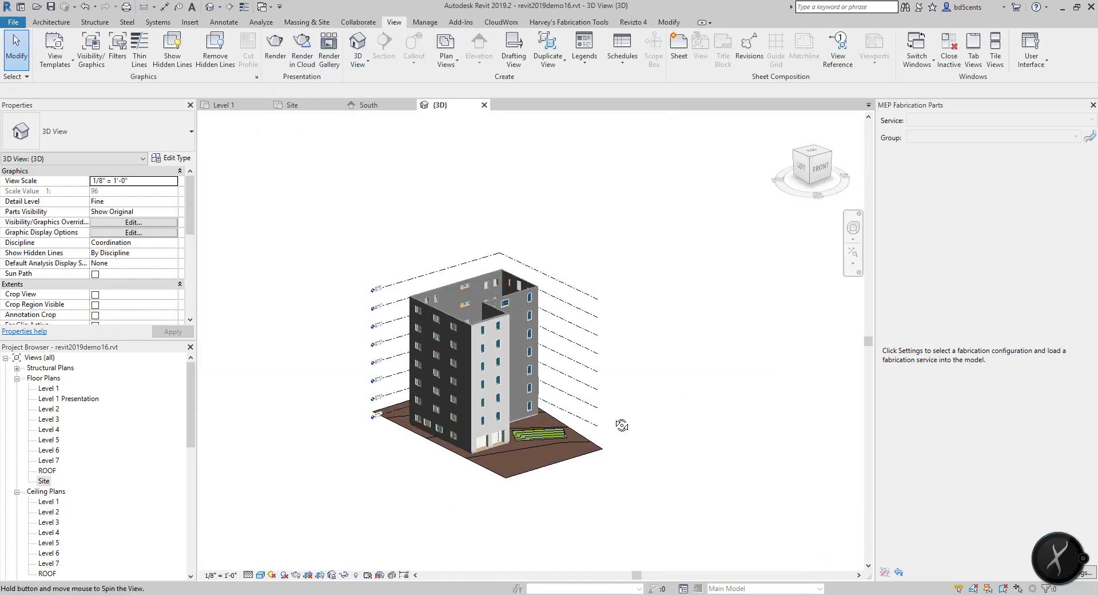
scroll(607, 404, "up", 5)
middle_click_drag(606, 404, 565, 412, "shift")
scroll(591, 396, "up", 3)
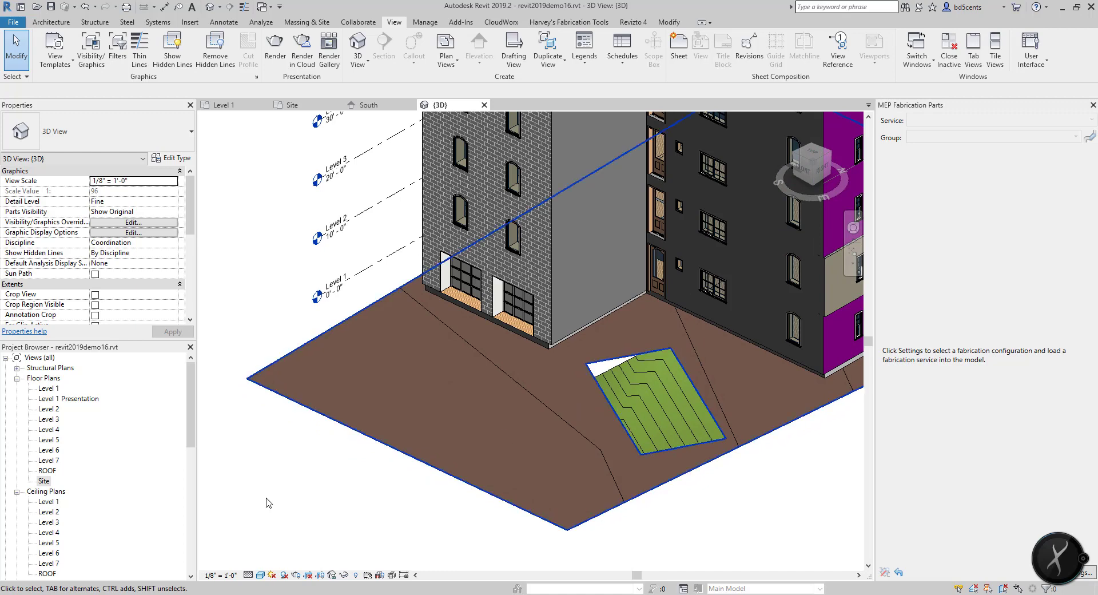
Return to the Site floor plan and merge the rectangular grass surface into the main topography, removing points on common edges.
double_click(44, 480)
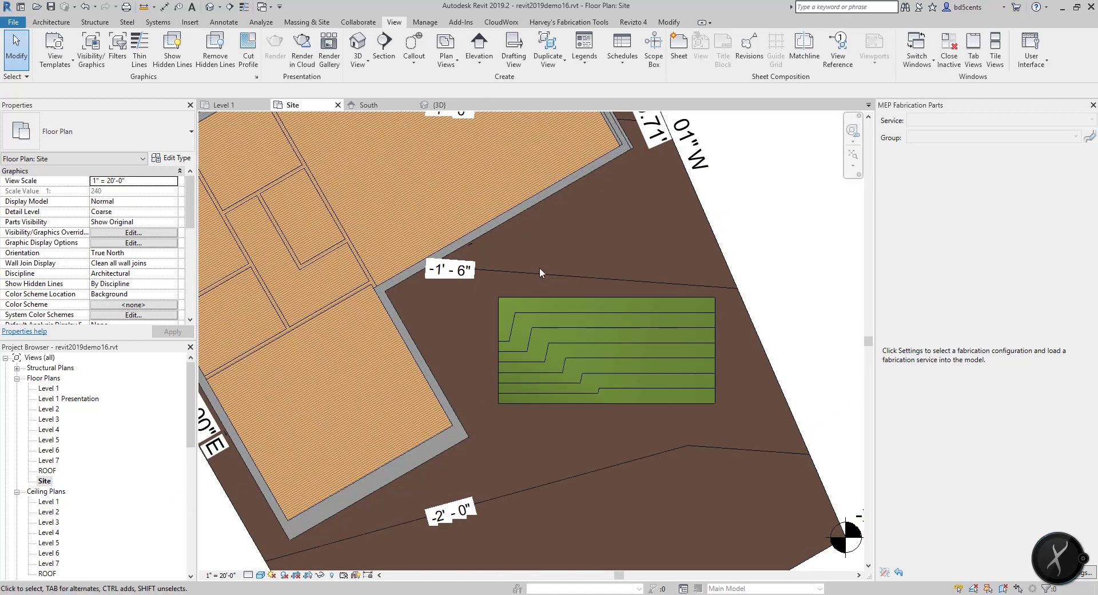
scroll(461, 233, "up", 2)
left_click(535, 332)
left_click(658, 240)
left_click(630, 258)
left_click(590, 270)
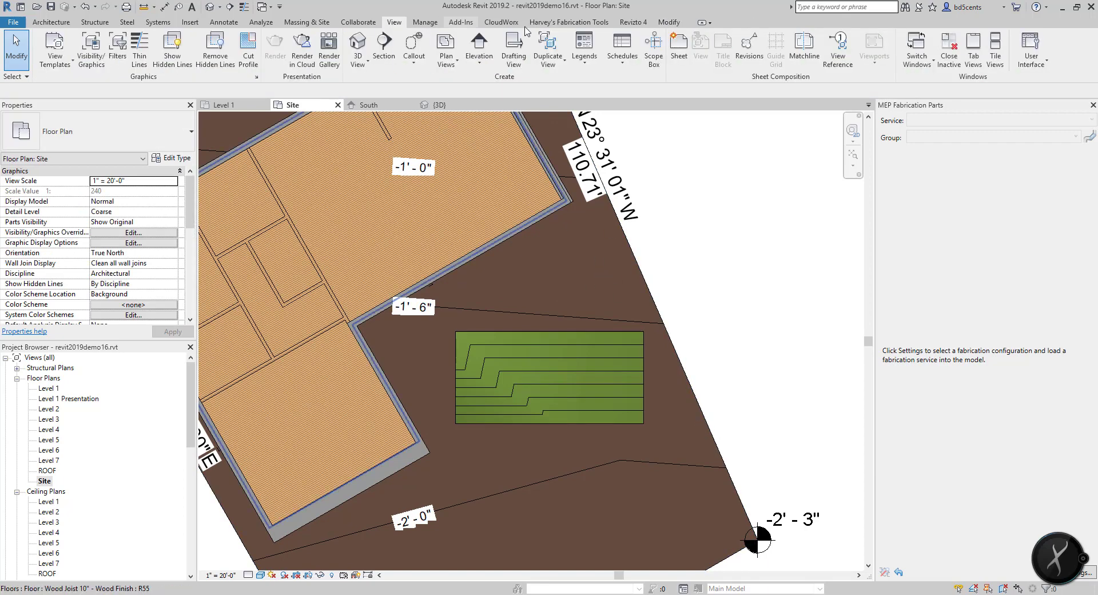
left_click(307, 22)
left_click(441, 52)
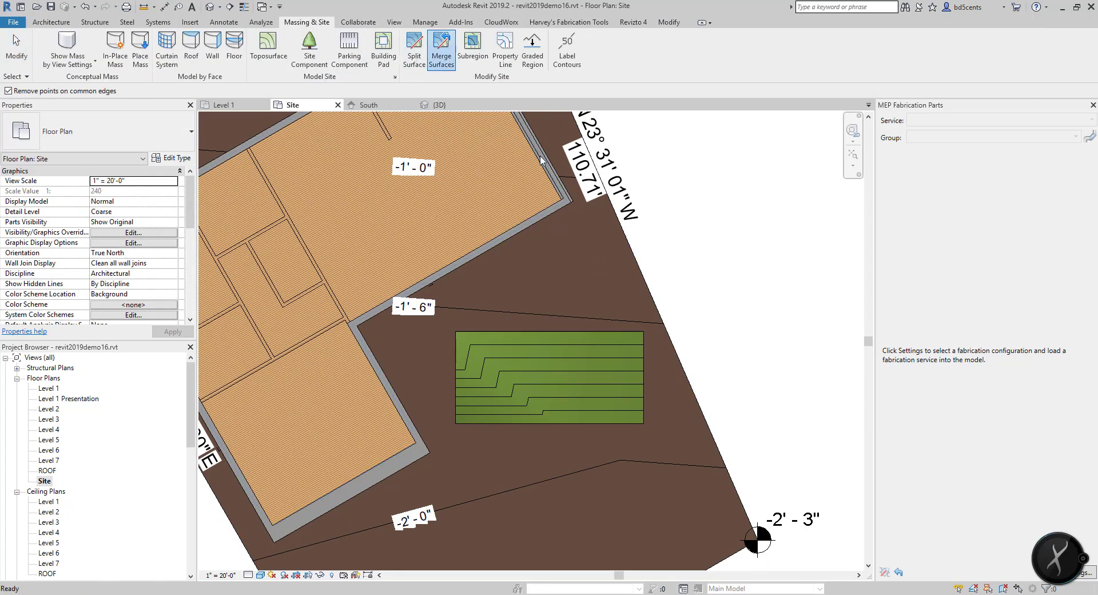
left_click(627, 246)
left_click(606, 336)
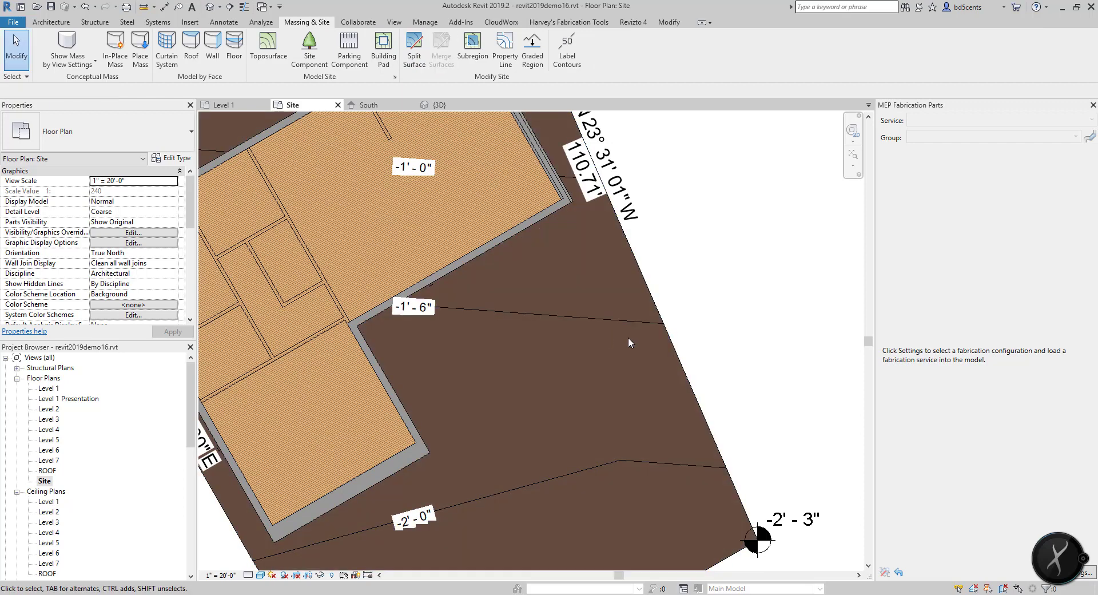
scroll(708, 318, "down", 2)
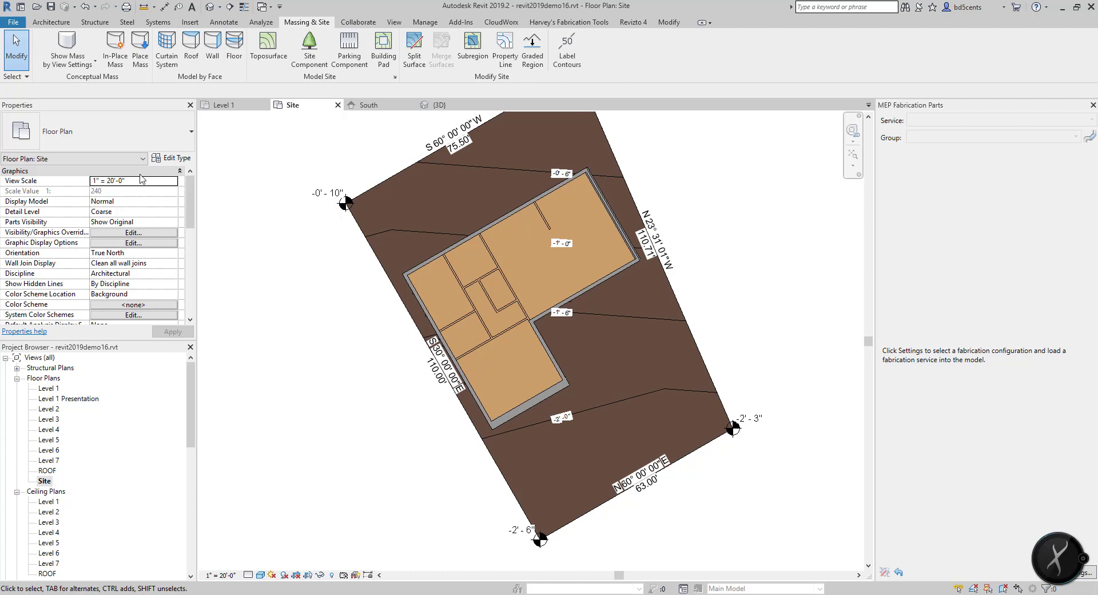
middle_click_drag(341, 309, 291, 347)
scroll(291, 346, "down", 1)
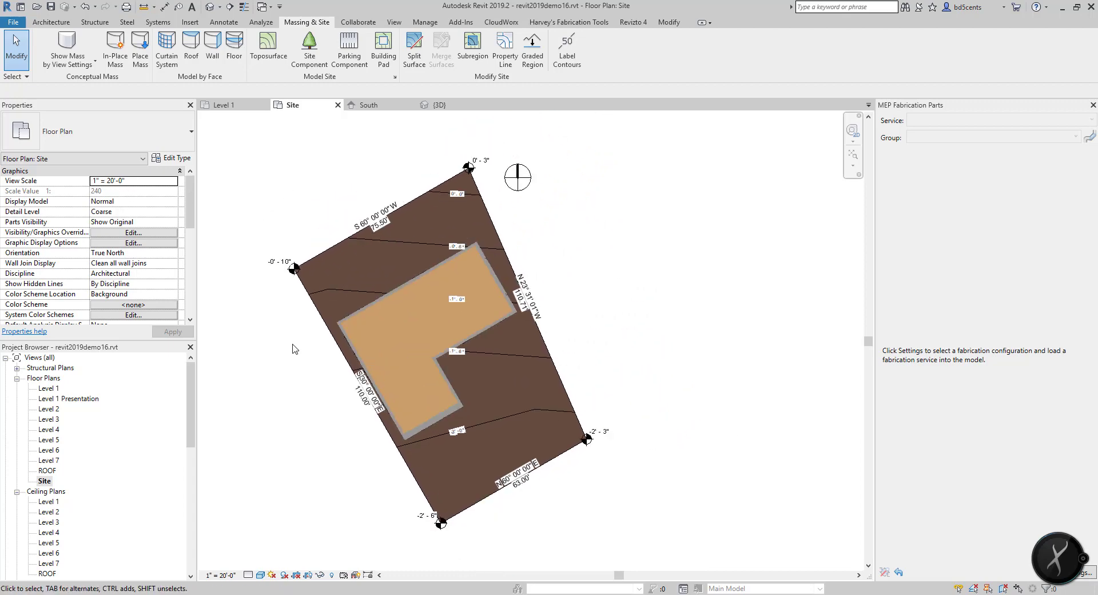
Add the Earth material from the Misc category of the AEC Materials library to the project materials.
middle_click_drag(281, 181, 353, 181)
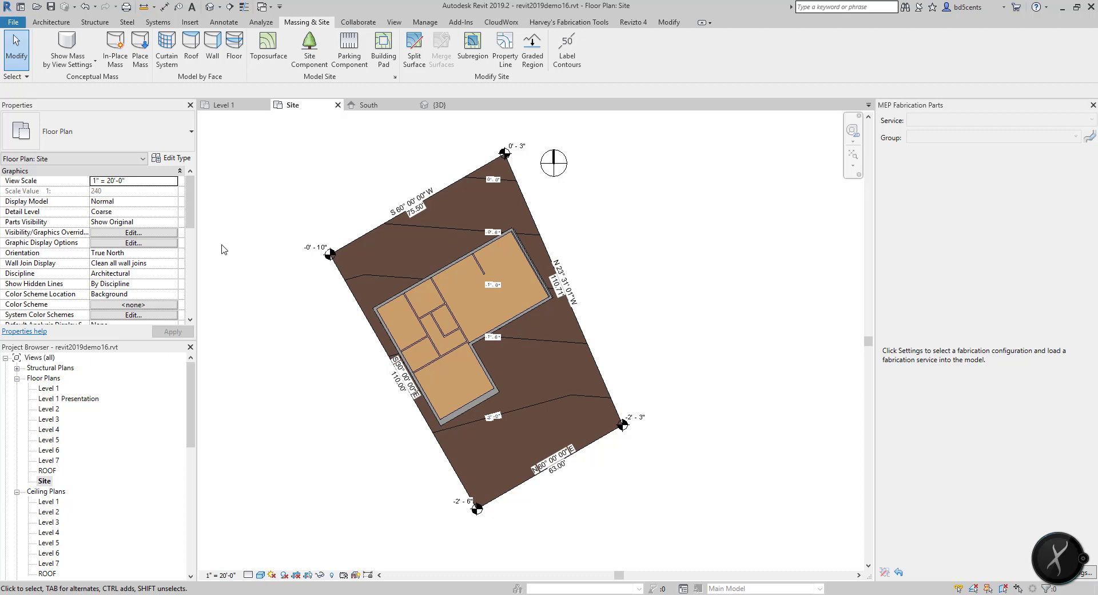
left_click(426, 22)
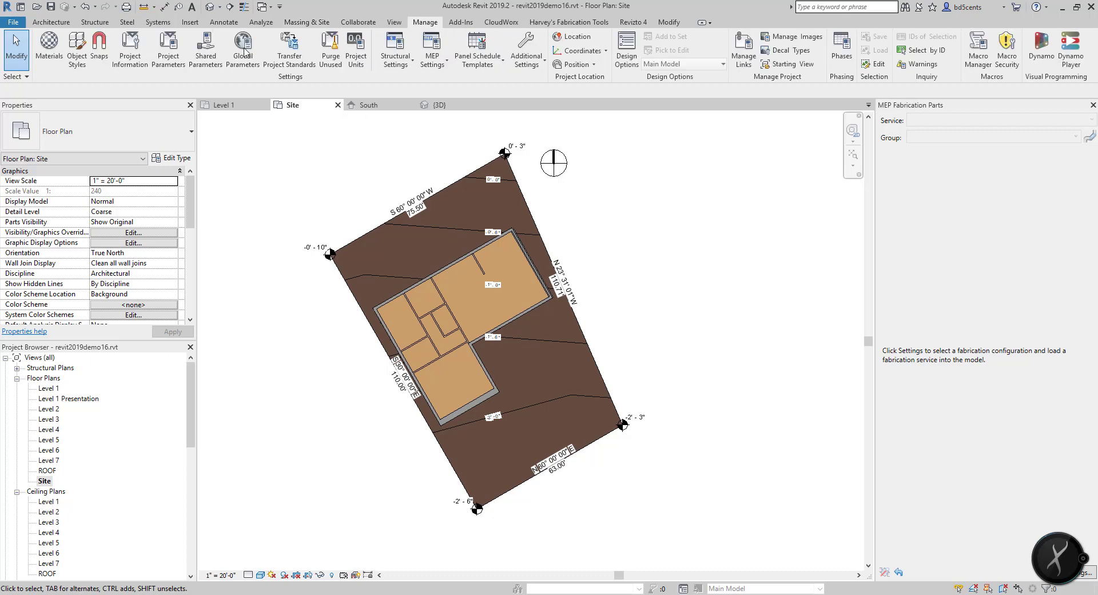
left_click(49, 46)
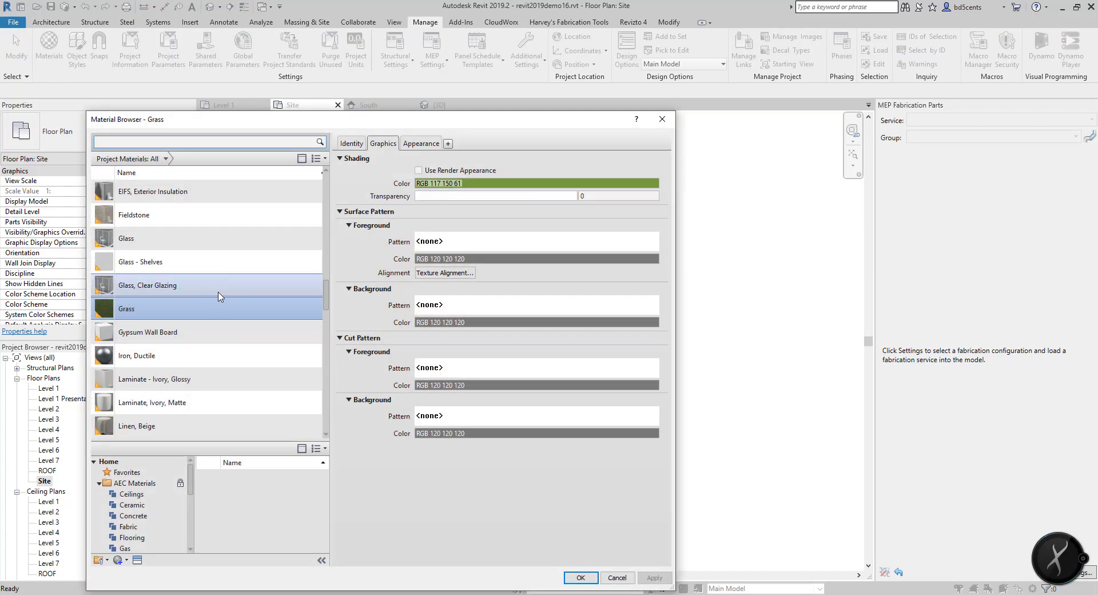
scroll(208, 306, "down", 1)
scroll(152, 518, "down", 4)
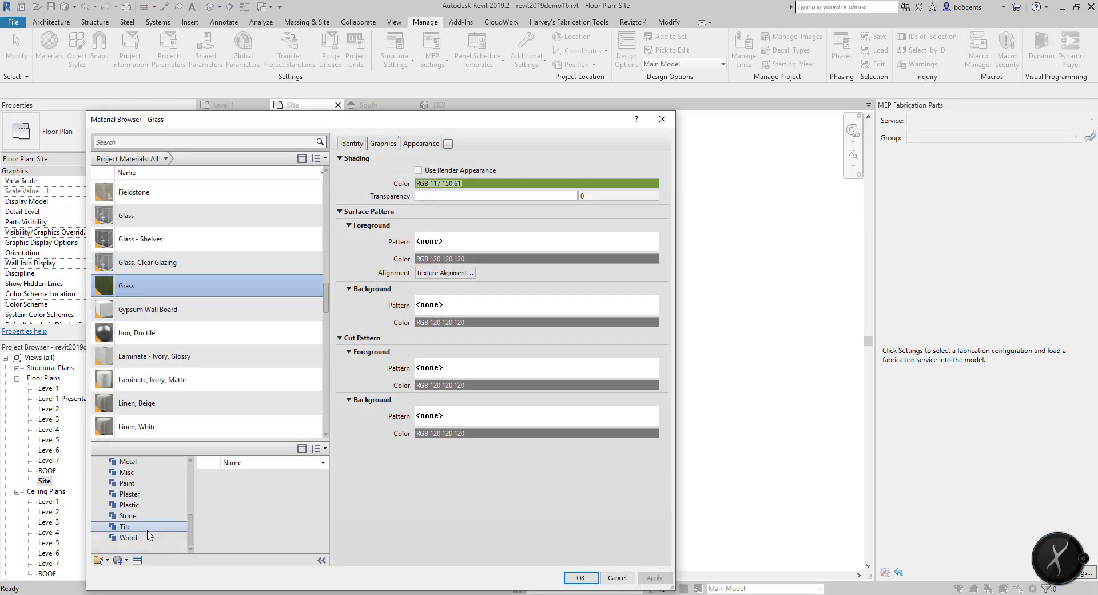
left_click(144, 537)
scroll(146, 528, "up", 2)
scroll(147, 532, "down", 3)
left_click(127, 505)
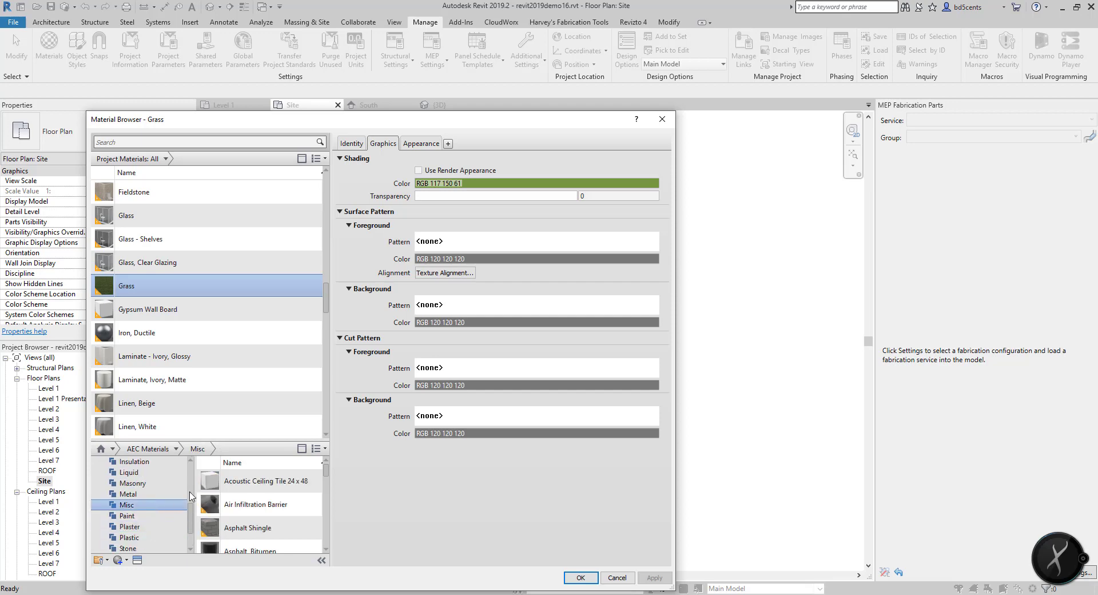
scroll(285, 505, "down", 5)
scroll(284, 506, "up", 3)
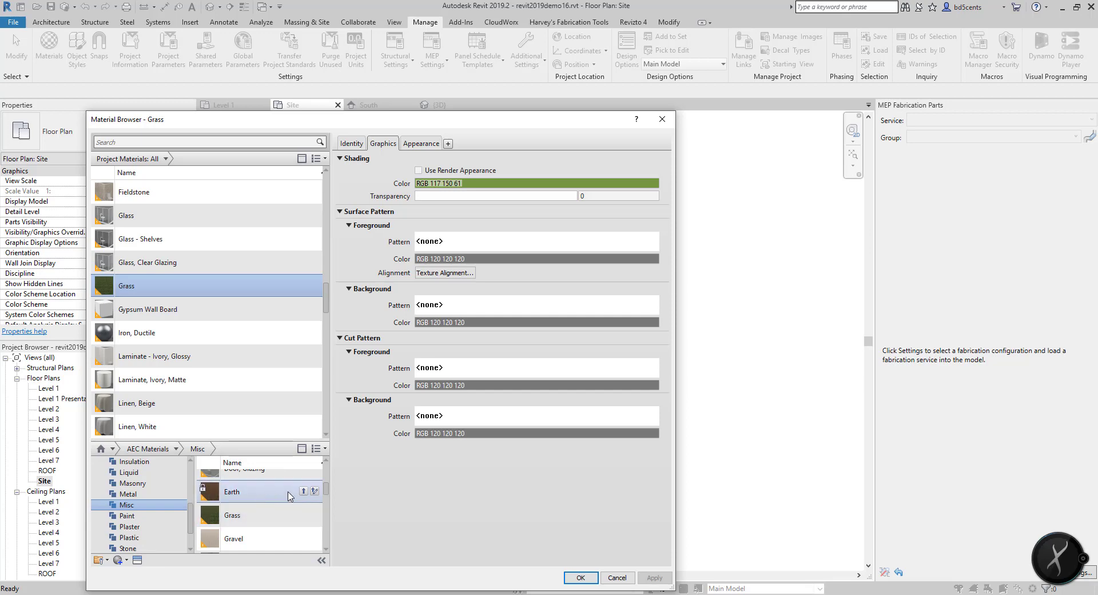
left_click(303, 492)
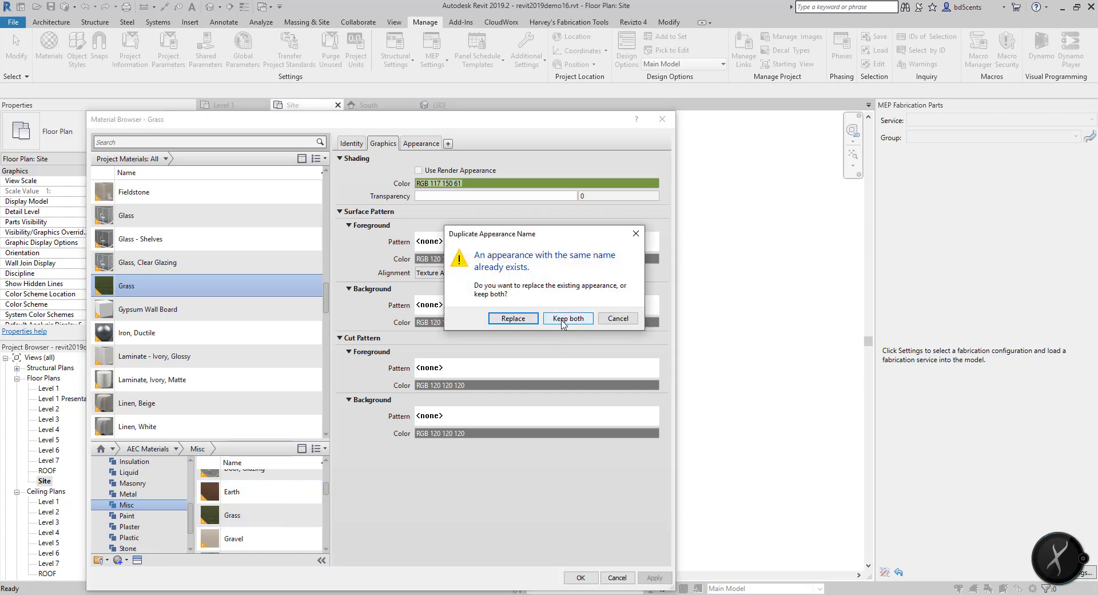
left_click(602, 322)
Browse the remaining materials in the Misc category of the AEC Materials library.
scroll(264, 518, "down", 2)
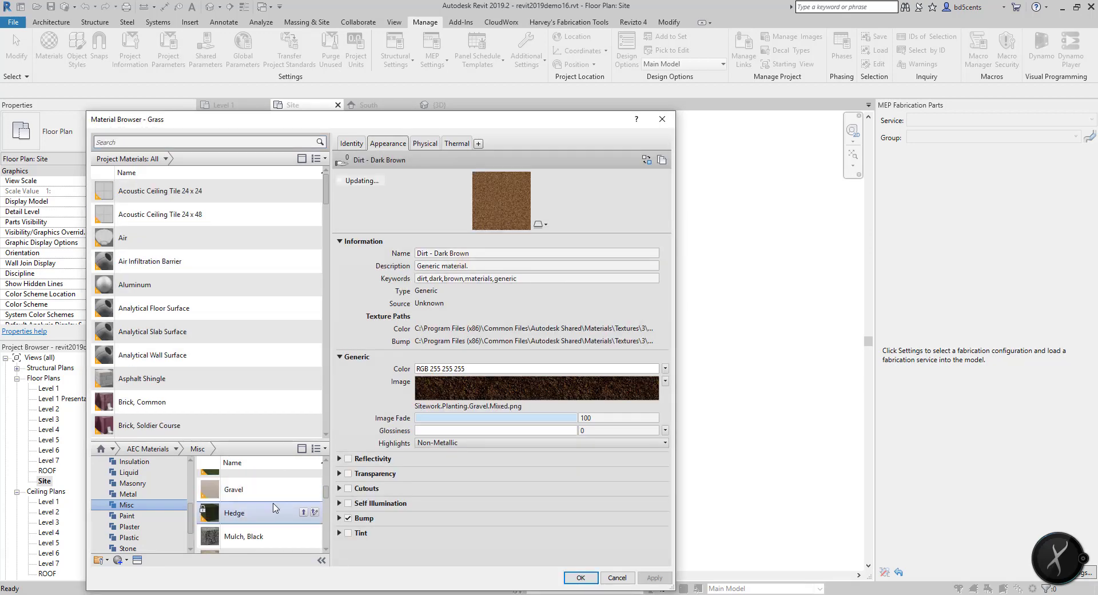
scroll(263, 518, "down", 4)
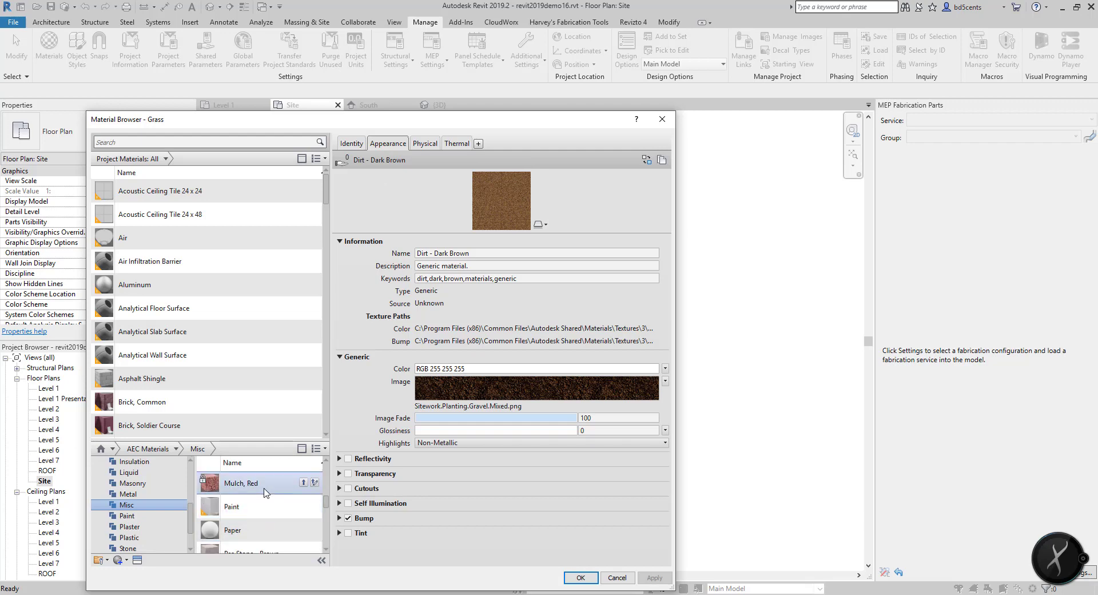
scroll(264, 496, "down", 5)
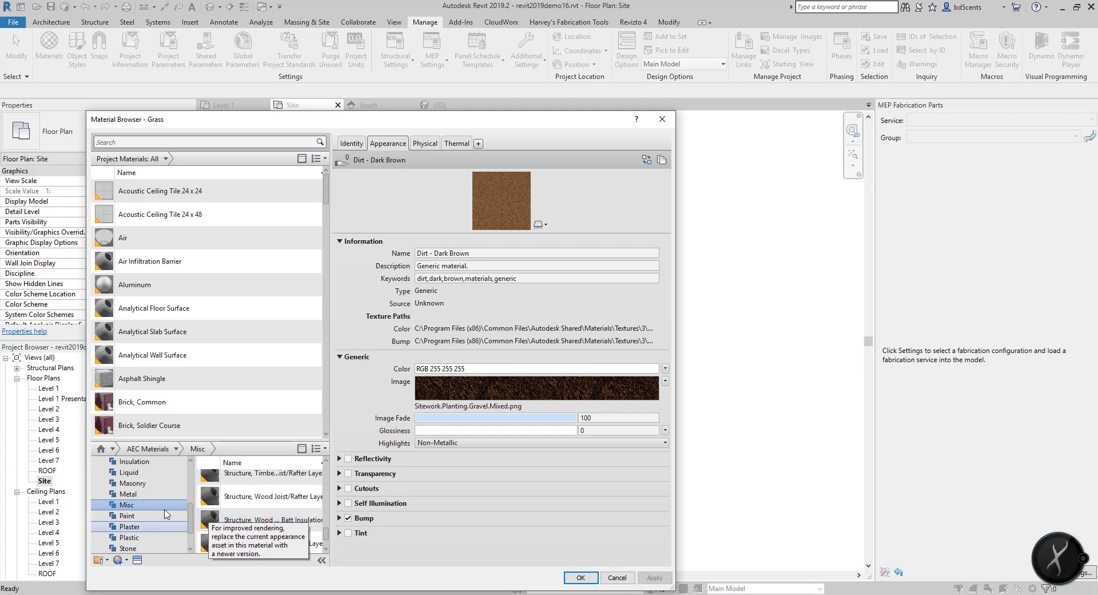
scroll(166, 357, "down", 8)
scroll(166, 361, "down", 4)
Turn on Use Render Appearance for the project's Grass material shading and apply the change.
scroll(165, 343, "up", 10)
scroll(166, 332, "down", 5)
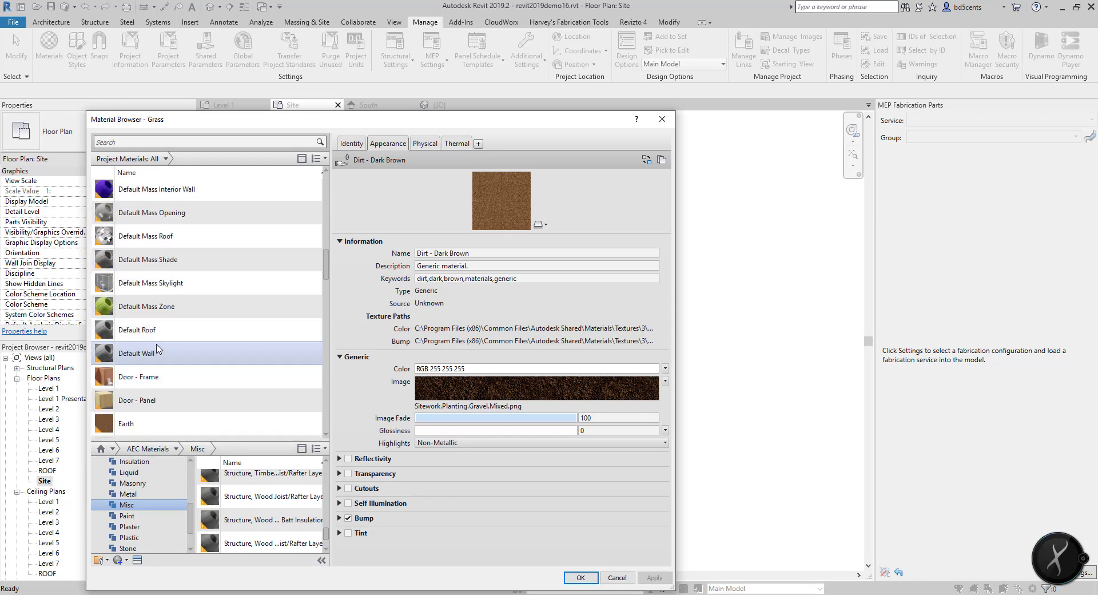
scroll(154, 369, "down", 1)
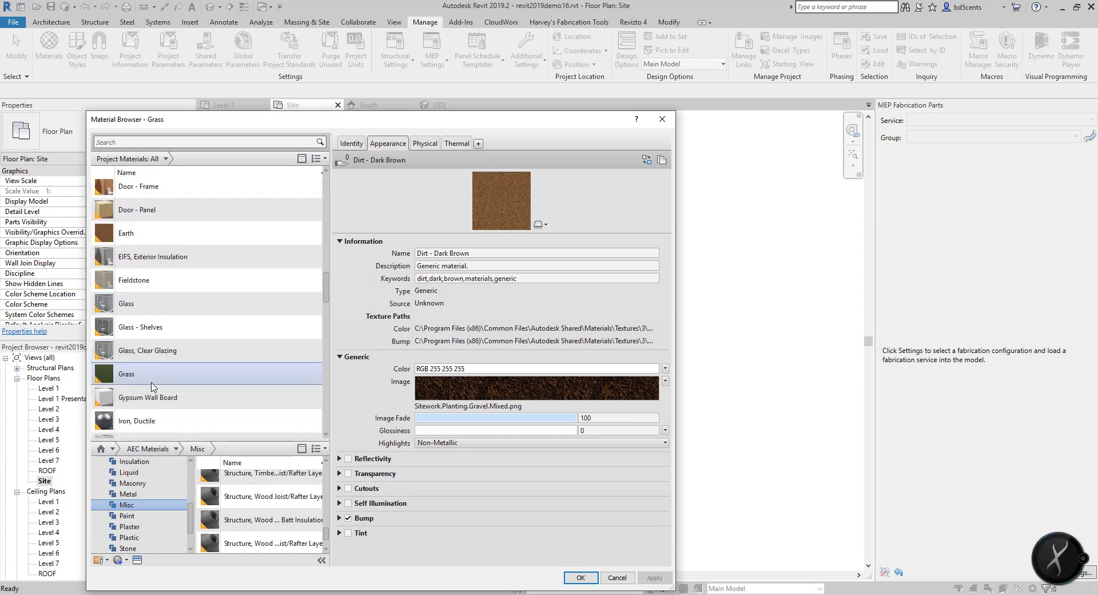
left_click(154, 375)
left_click(419, 170)
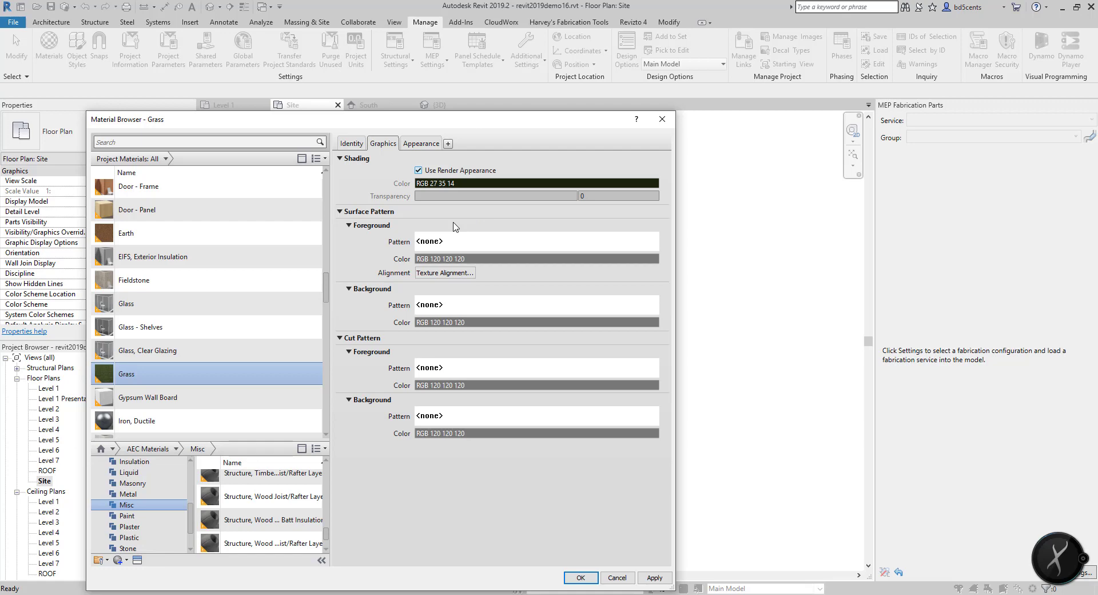
left_click(418, 170)
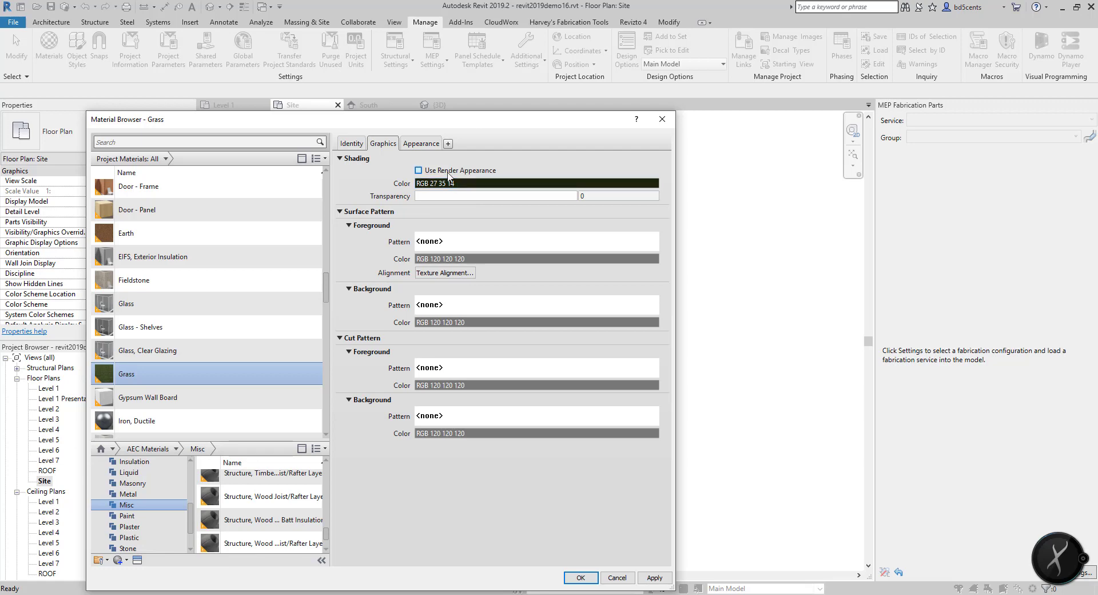
left_click(431, 171)
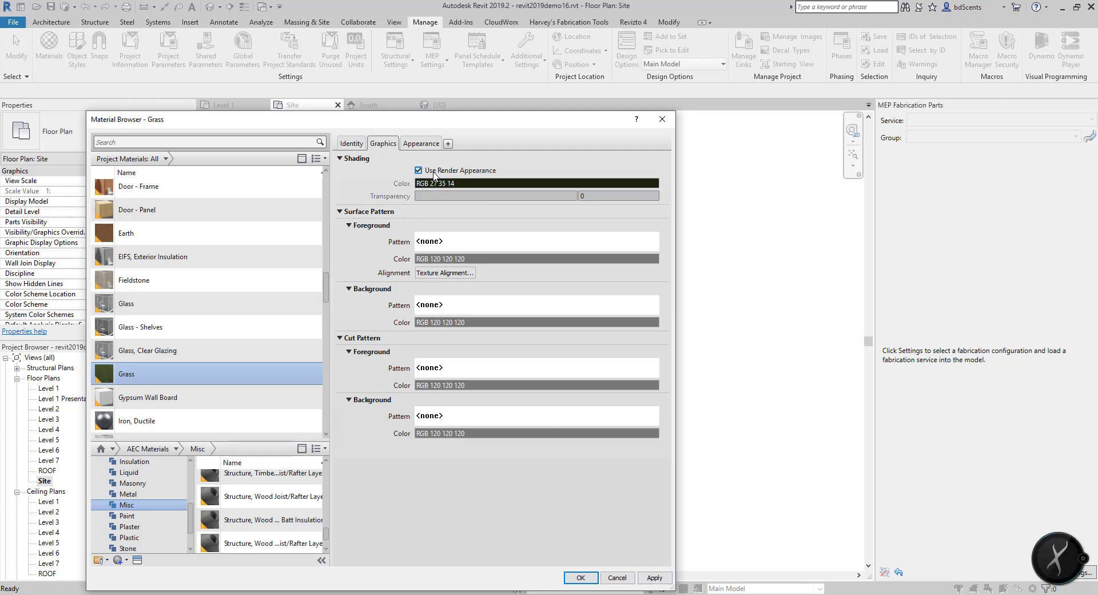
left_click(655, 578)
left_click(580, 577)
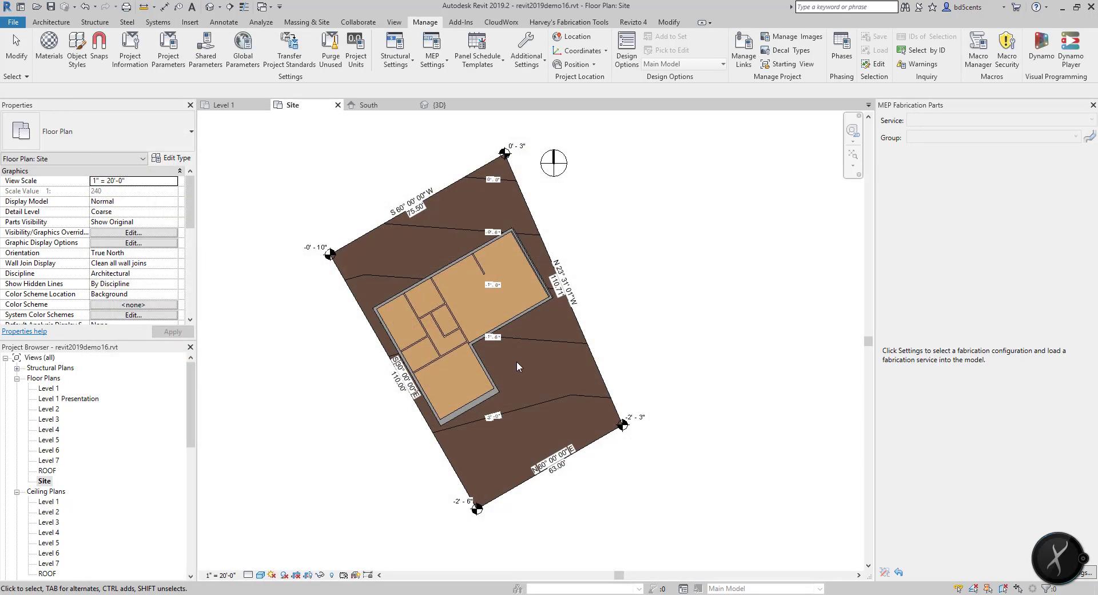
Split a 23' by 14' rectangular surface from the topography southeast of the building and finish the split.
scroll(524, 373, "up", 3)
left_click(533, 324)
key("Escape")
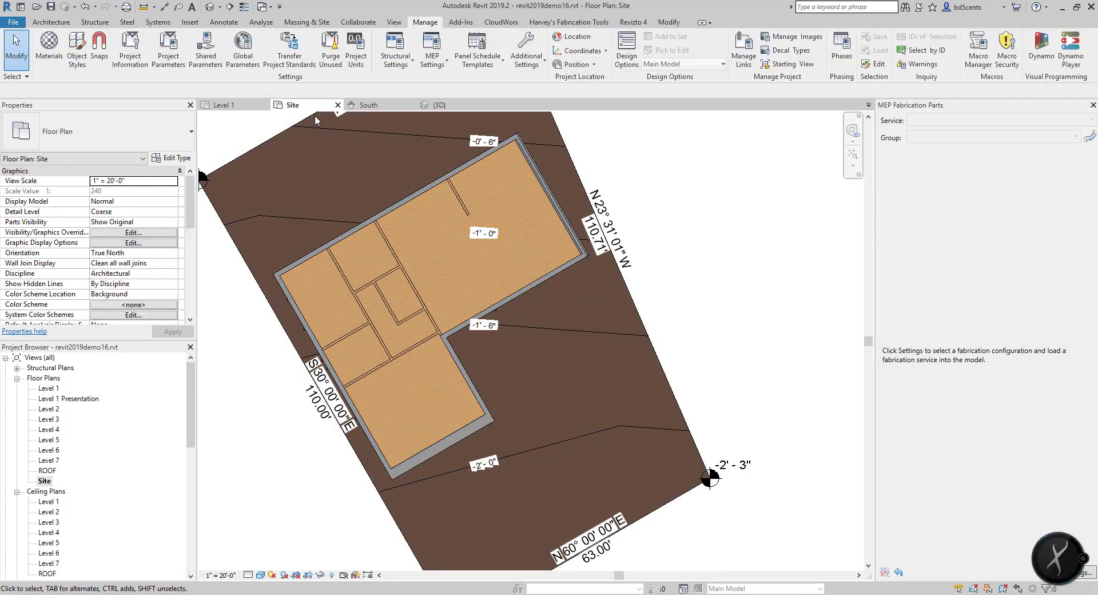
left_click(307, 21)
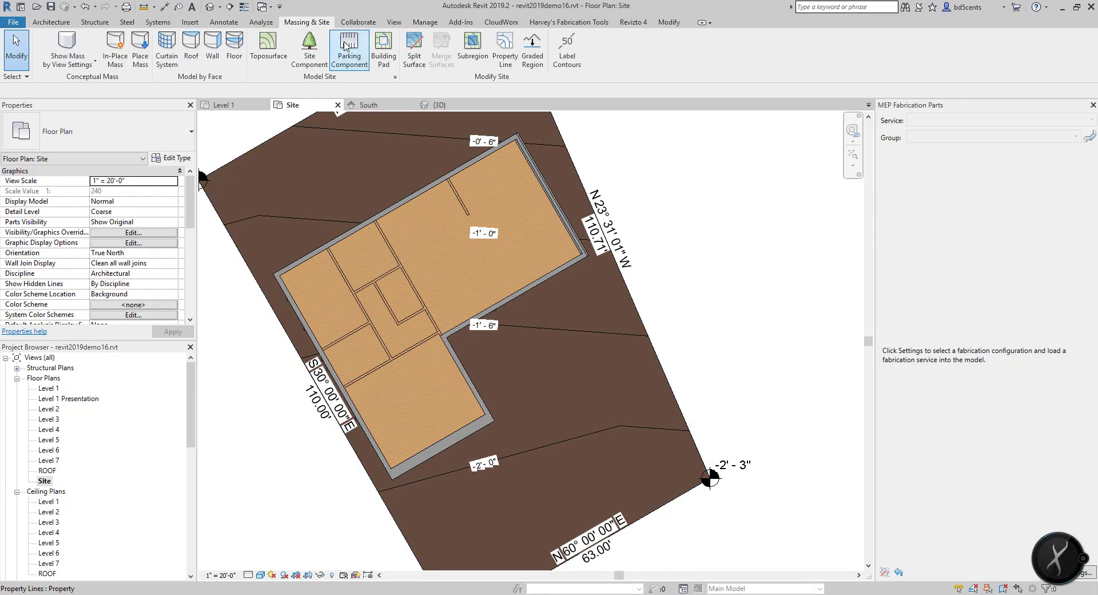
left_click(415, 49)
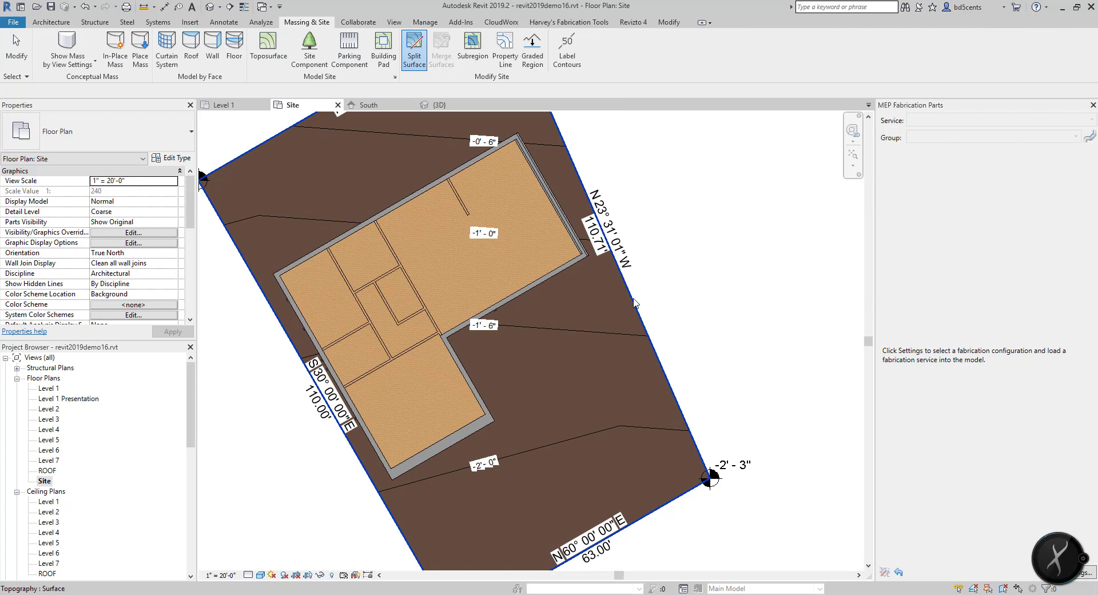
left_click(635, 306)
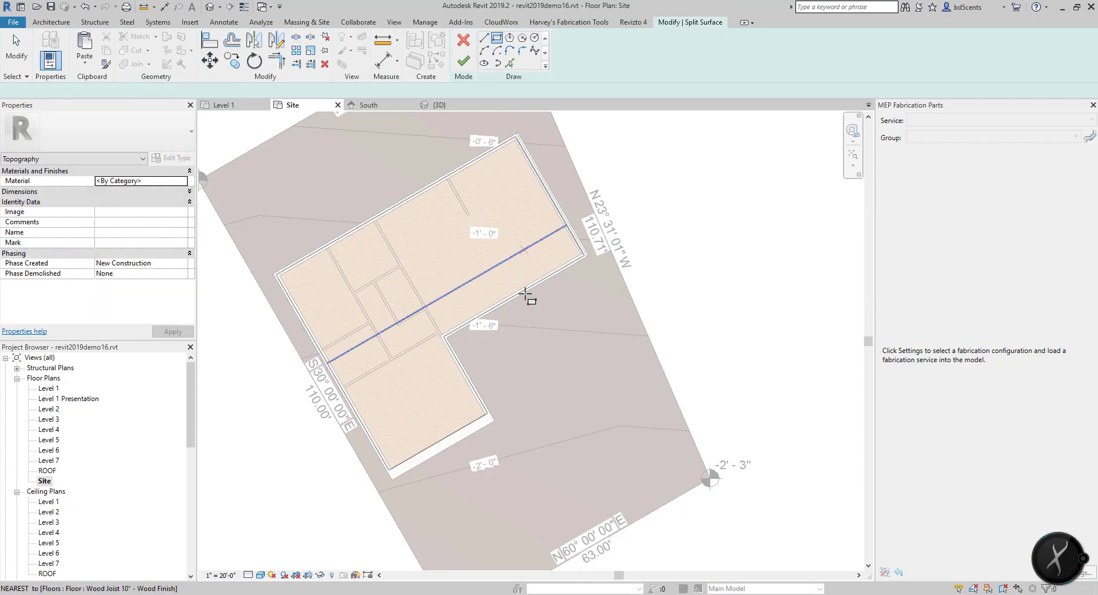
left_click(516, 327)
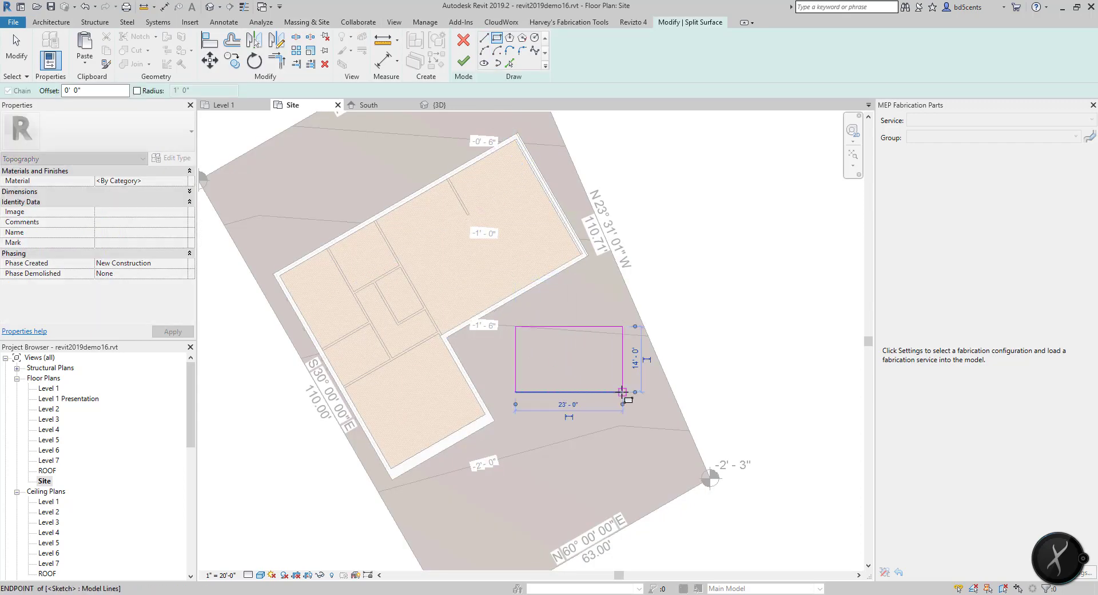
left_click(623, 392)
left_click(464, 60)
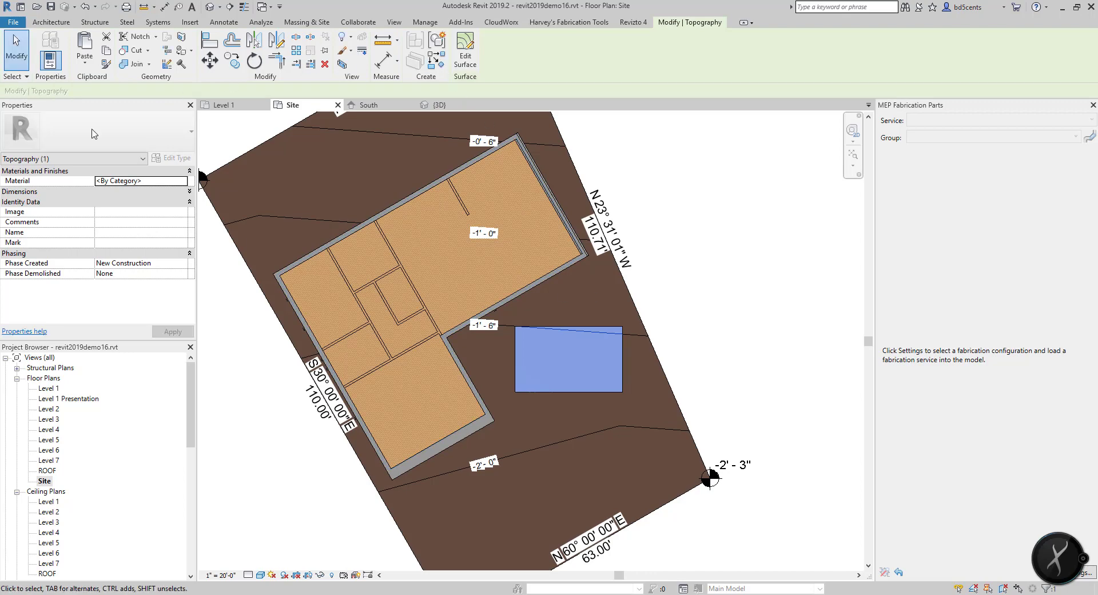
Assign the Grass material to the new rectangular topography surface.
left_click(157, 181)
type("Grass")
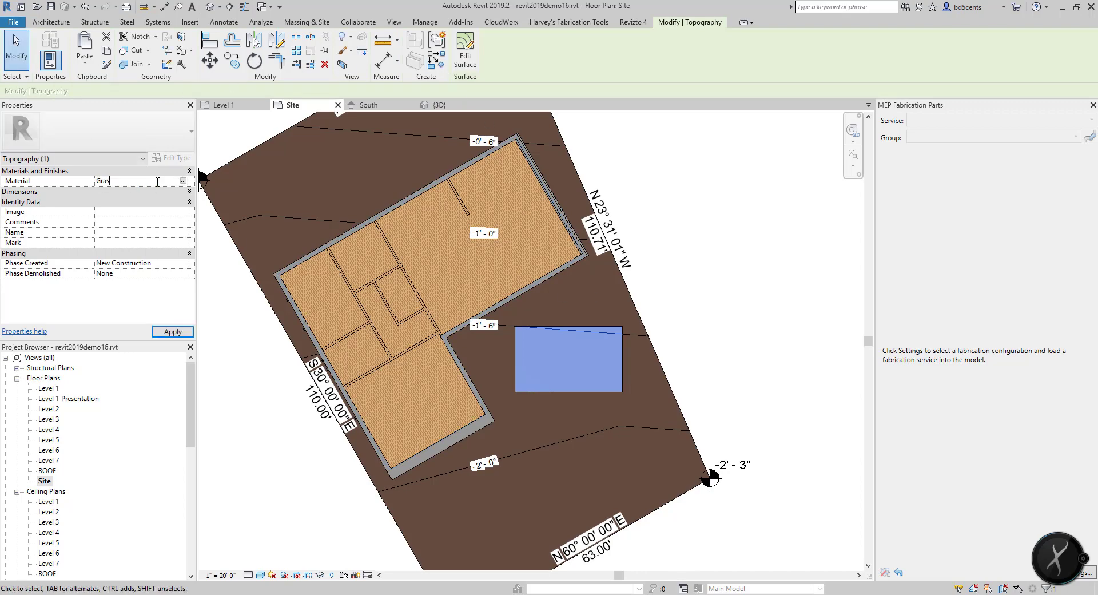
left_click(738, 267)
scroll(610, 331, "up", 3)
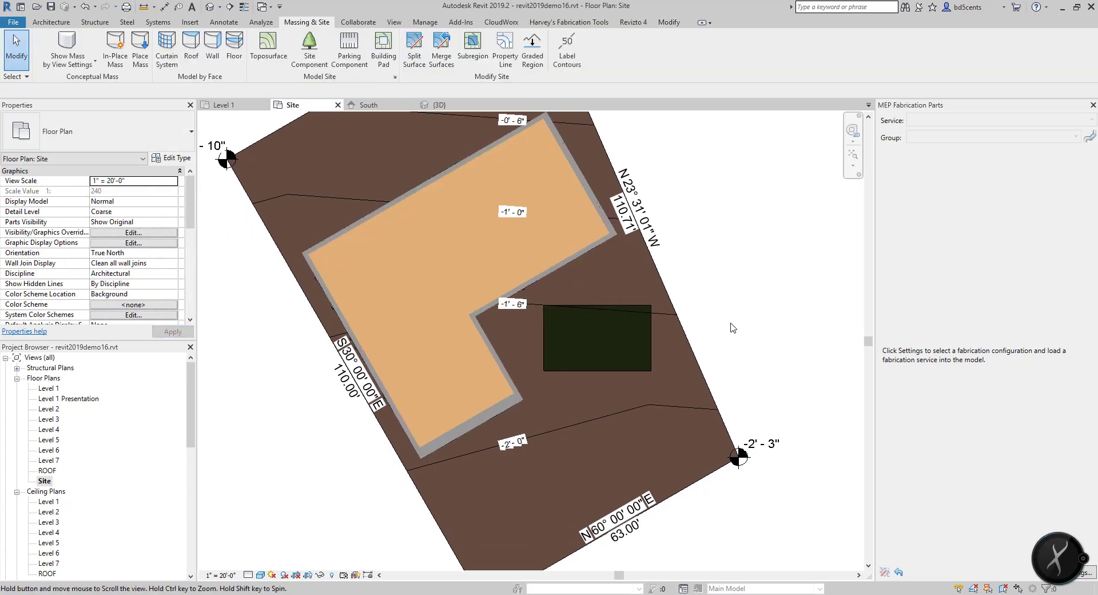
scroll(589, 343, "up", 4)
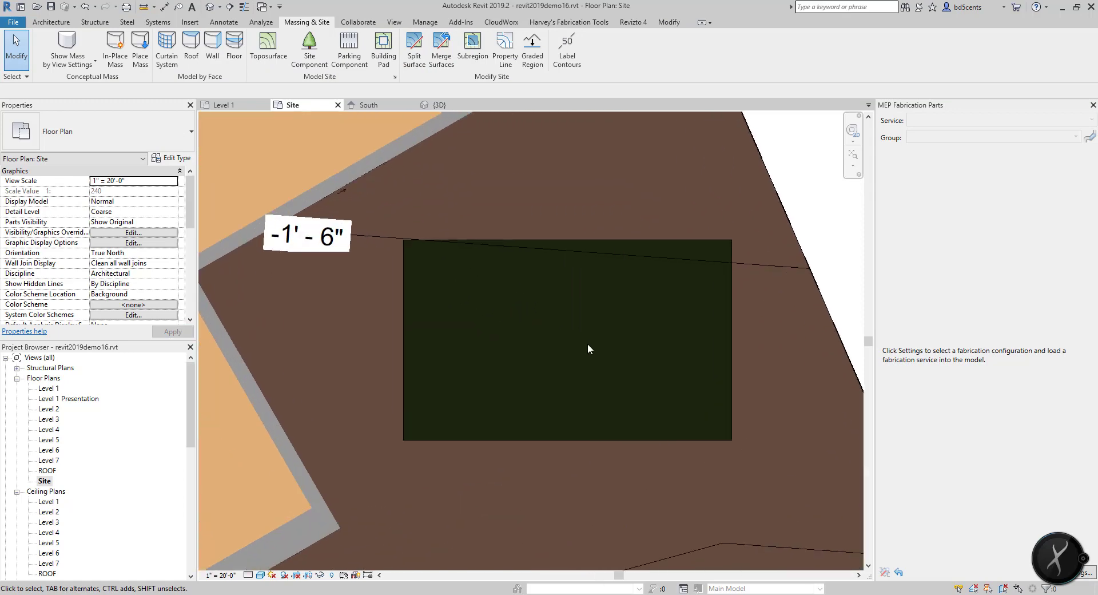
scroll(571, 335, "down", 3)
scroll(573, 335, "down", 5)
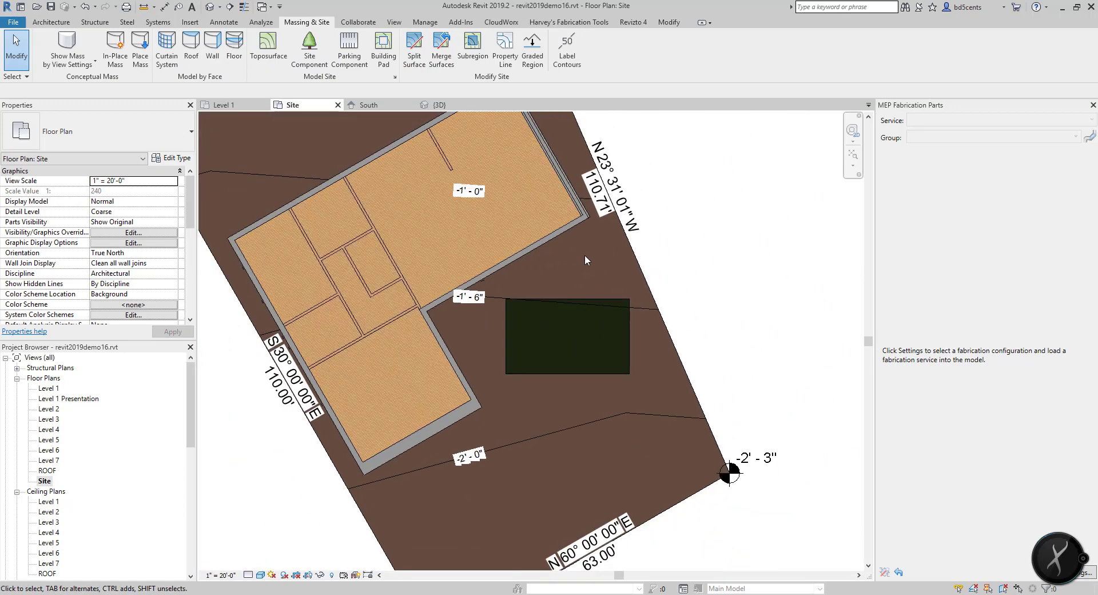
Turn off Use Render Appearance for the rectangle's Grass material and set its shading color to RGB 186-210-145.
left_click(589, 329)
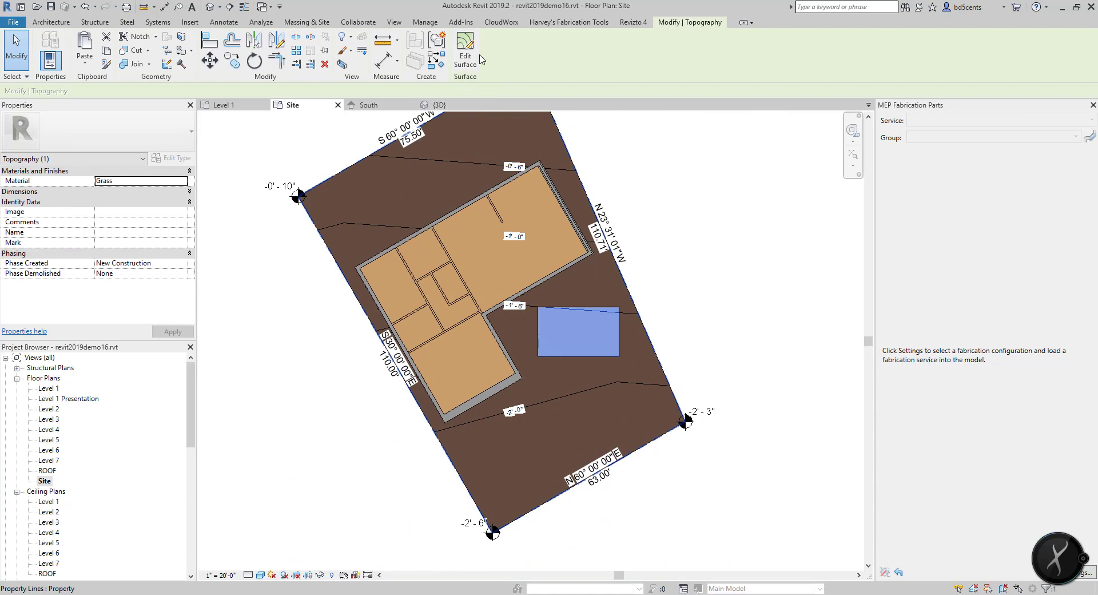
left_click(184, 181)
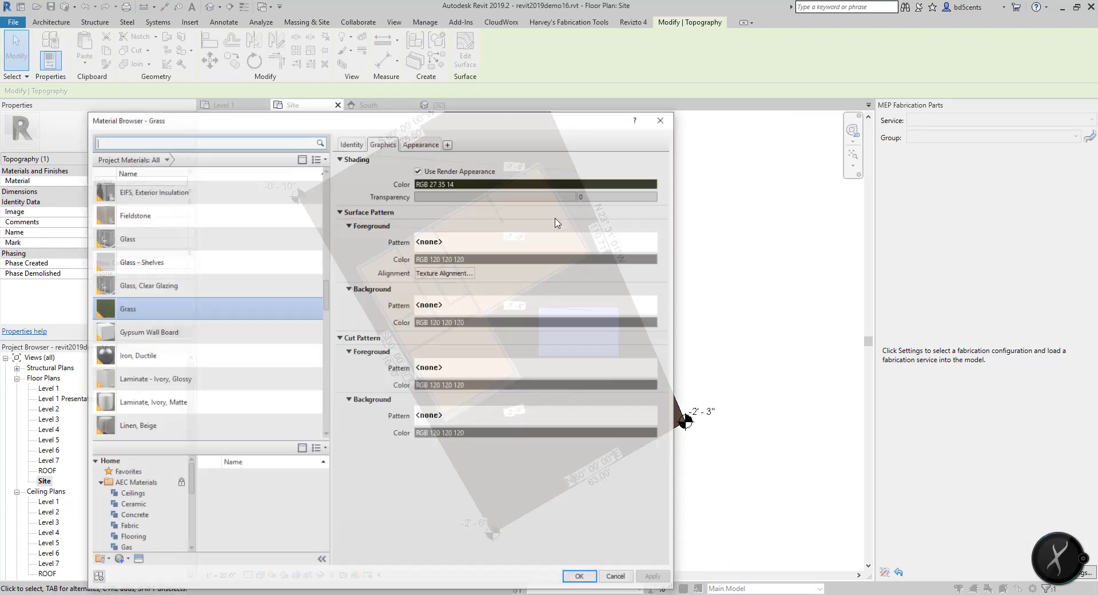
left_click(538, 183)
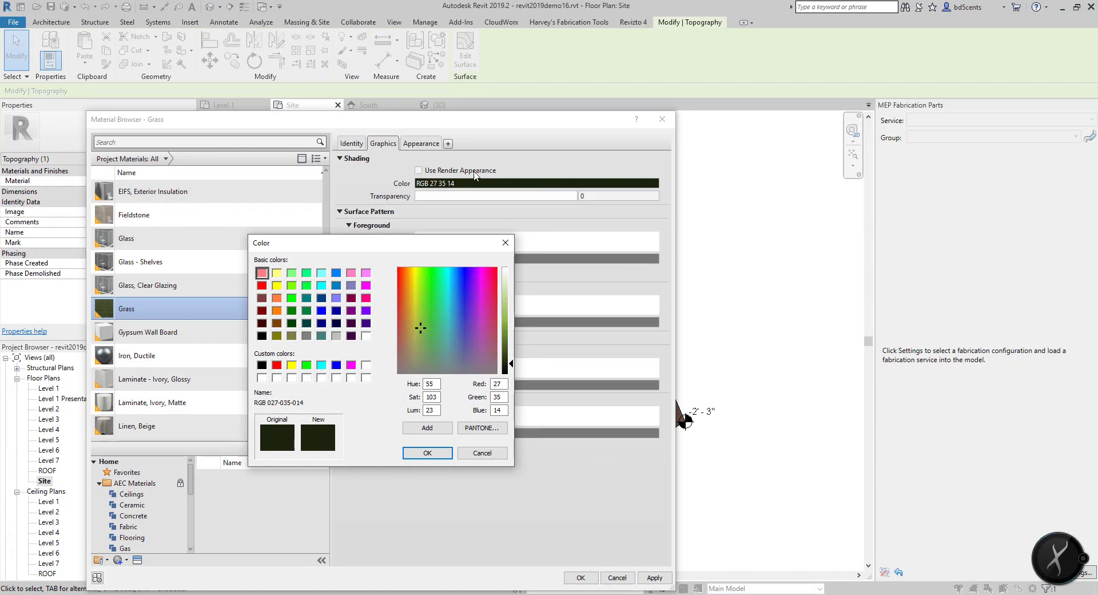
left_click_drag(511, 328, 508, 312)
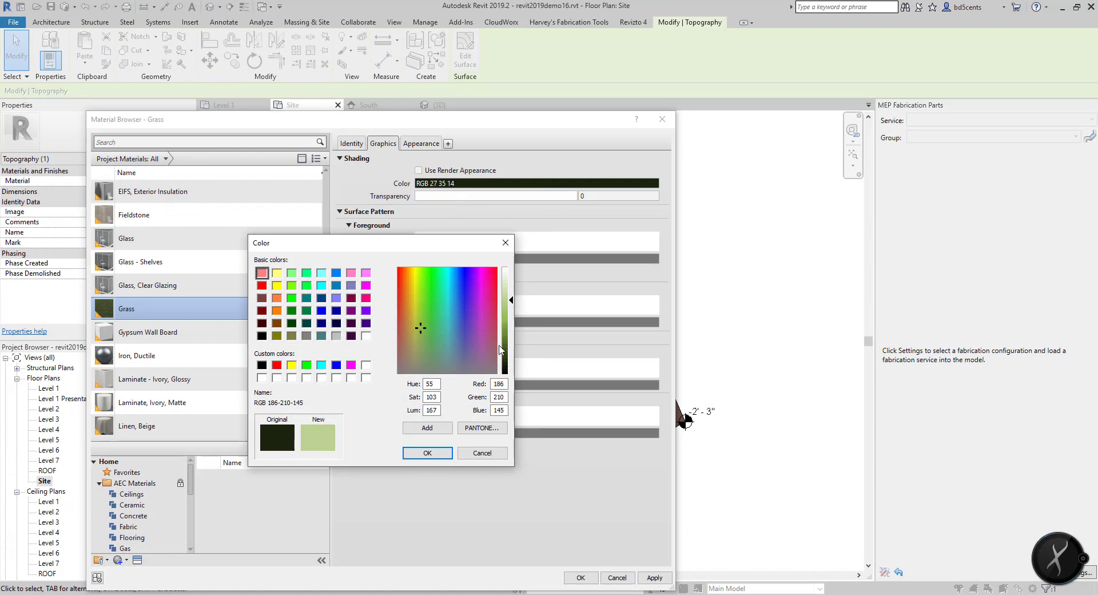
left_click(446, 456)
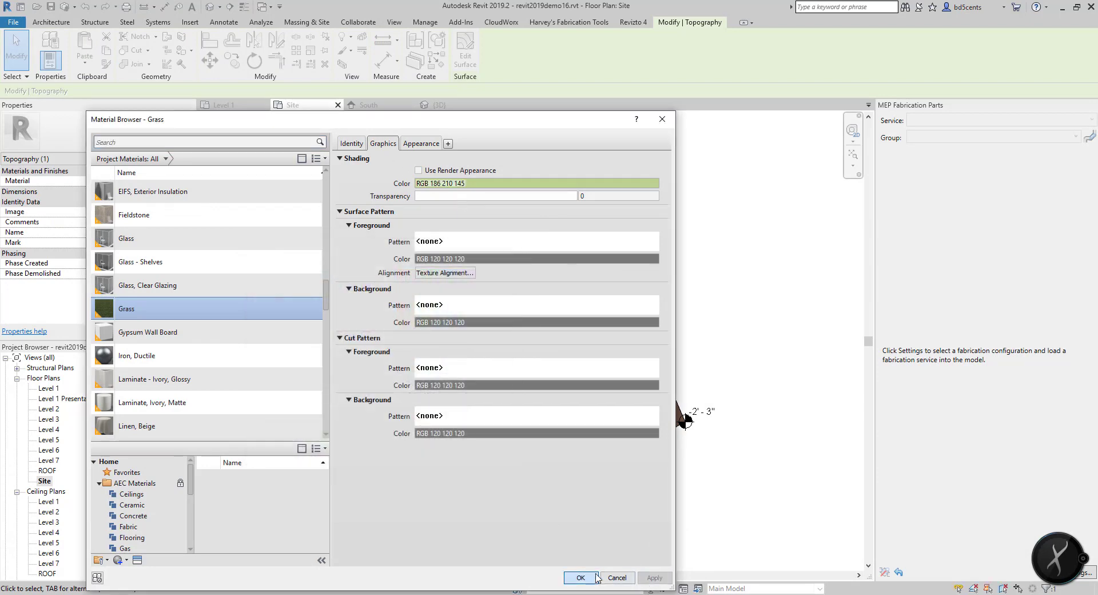
left_click(579, 577)
key("Escape")
scroll(602, 338, "up", 2)
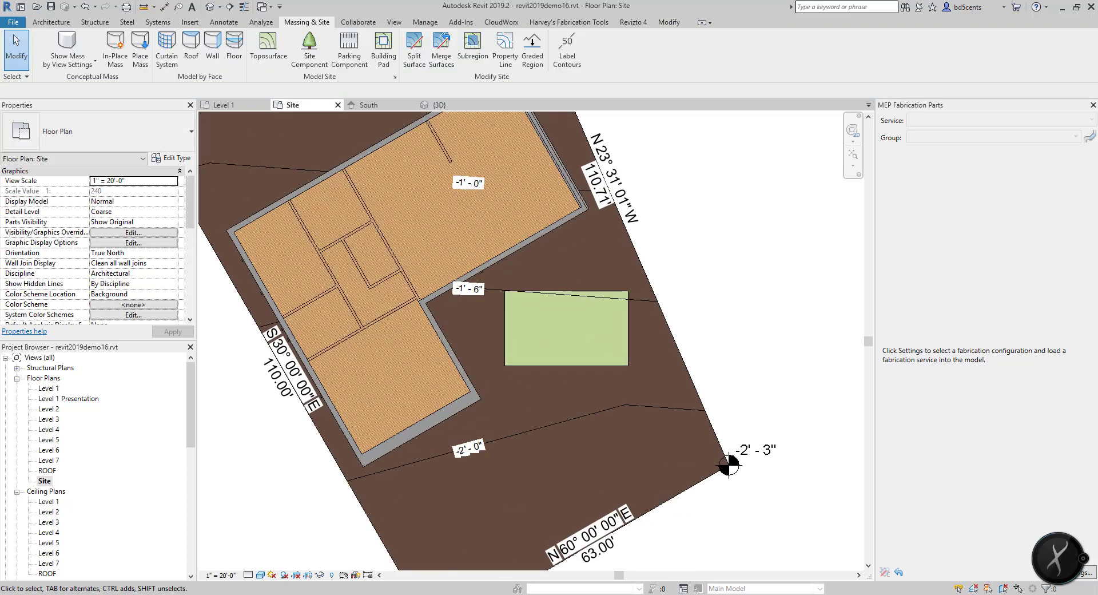
Switch the Site plan to the Realistic visual style and examine the grass texture of the rectangular surface up close.
left_click(261, 575)
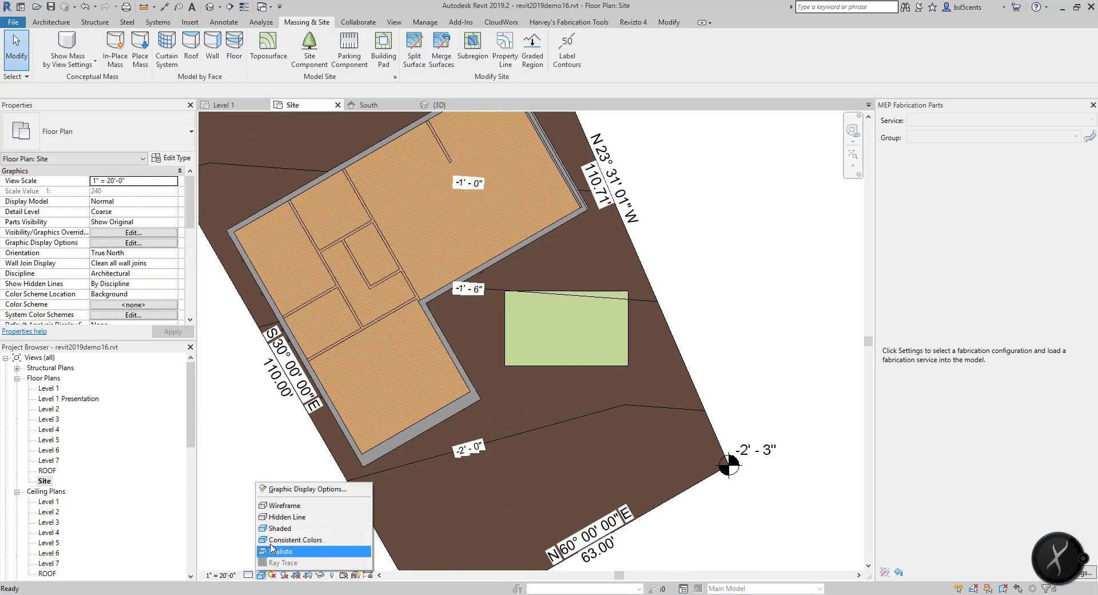
left_click(249, 576)
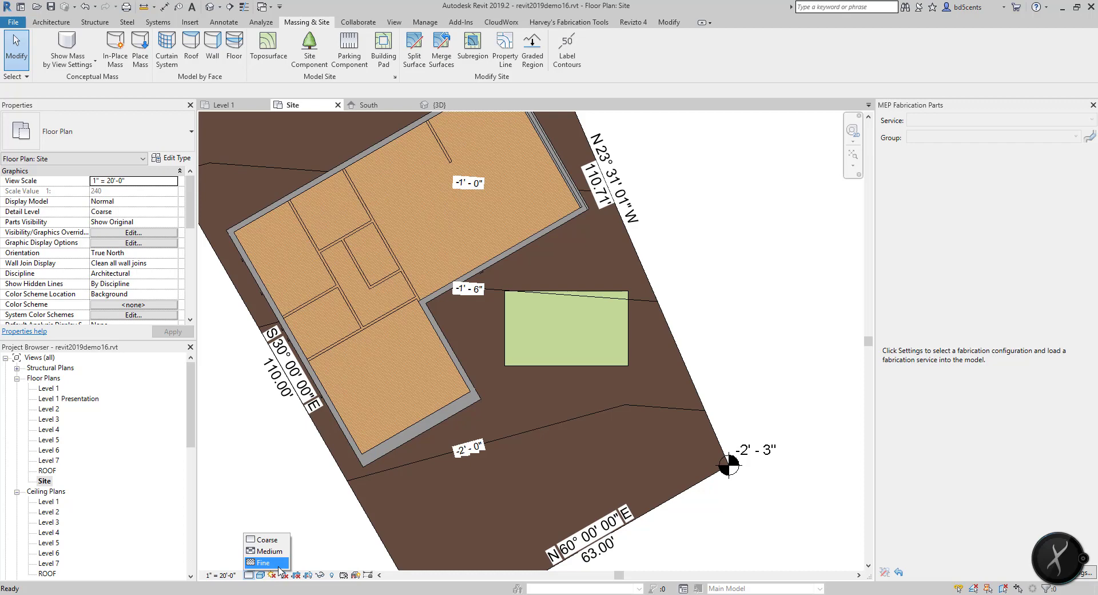
left_click(262, 575)
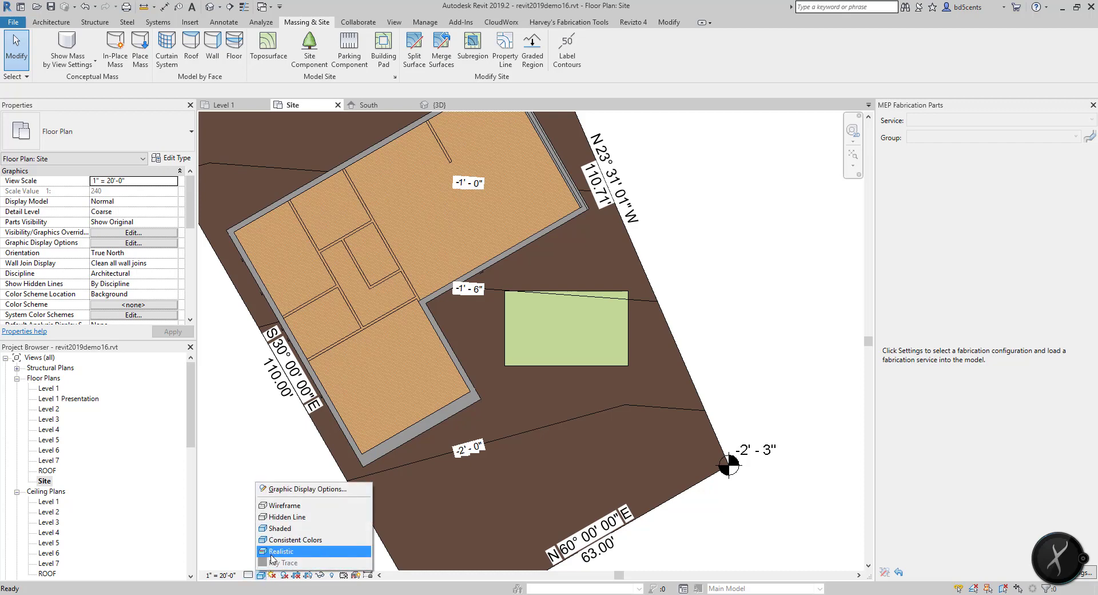
left_click(275, 551)
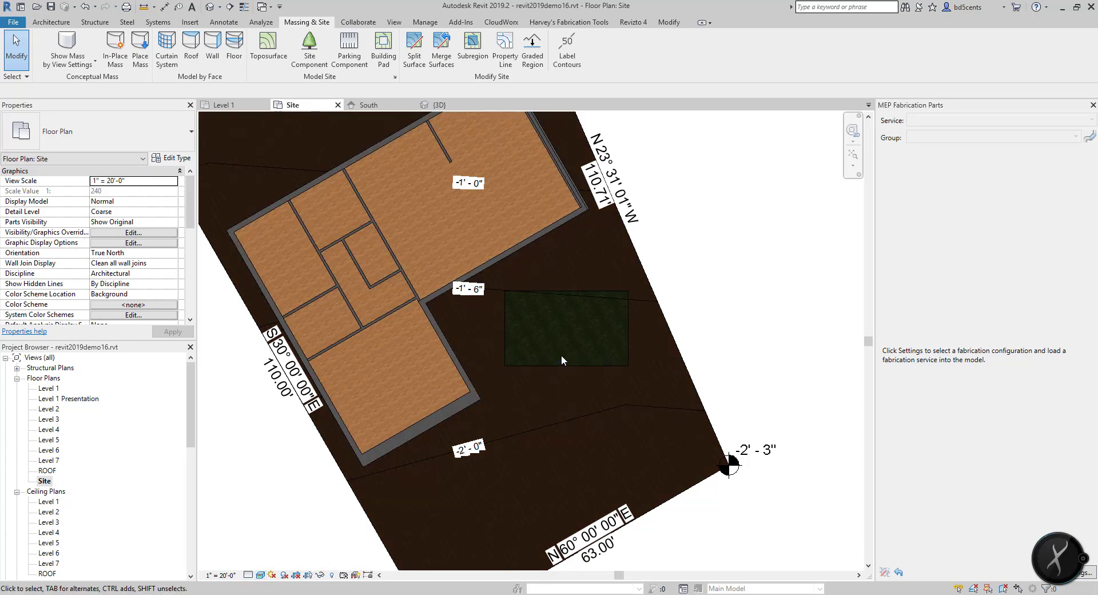
scroll(572, 338, "up", 2)
scroll(540, 226, "up", 2)
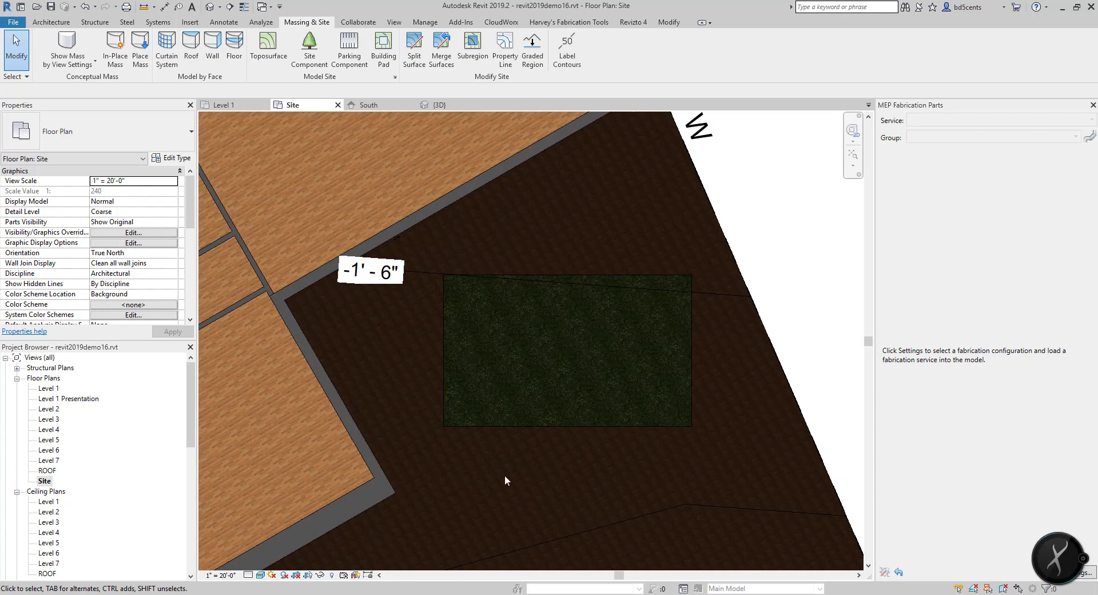
scroll(504, 480, "down", 1)
middle_click_drag(505, 479, 462, 359)
scroll(557, 387, "up", 2)
scroll(539, 412, "down", 2)
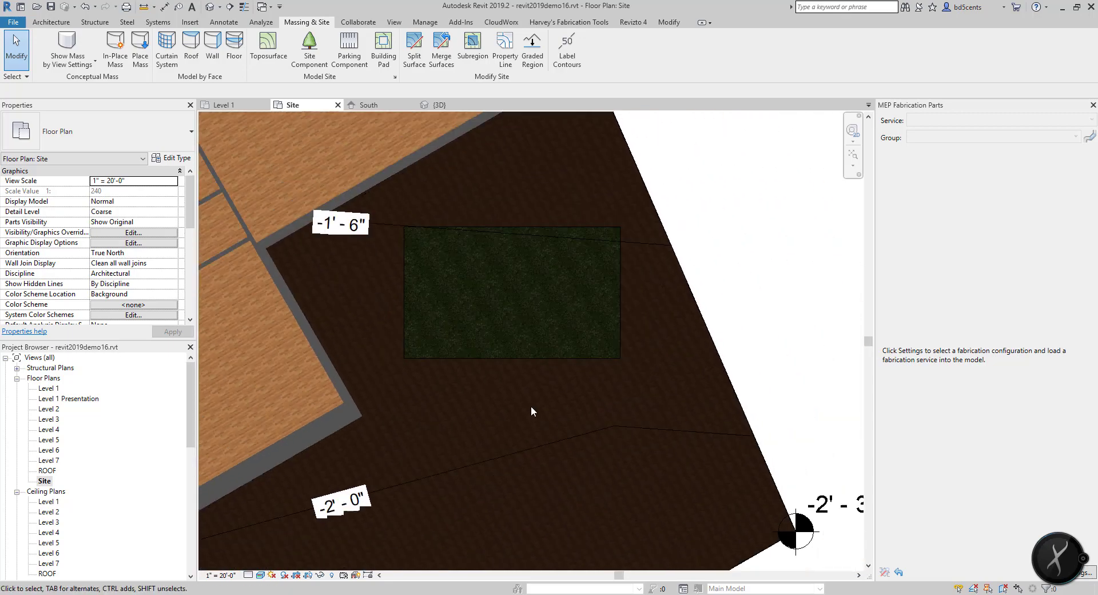
scroll(503, 277, "up", 2)
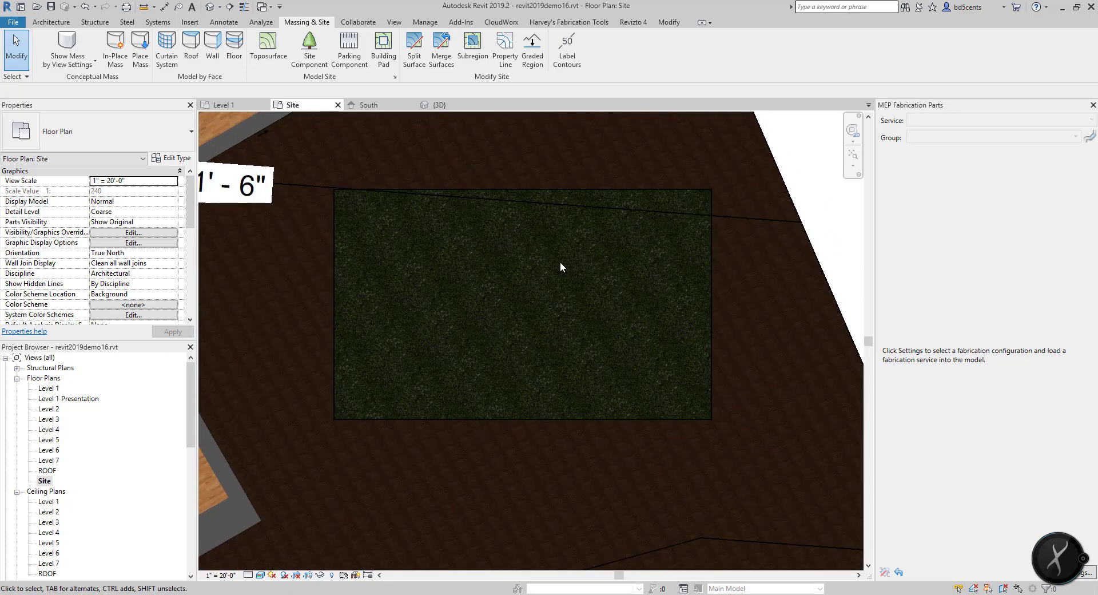
scroll(493, 259, "up", 2)
scroll(495, 272, "up", 2)
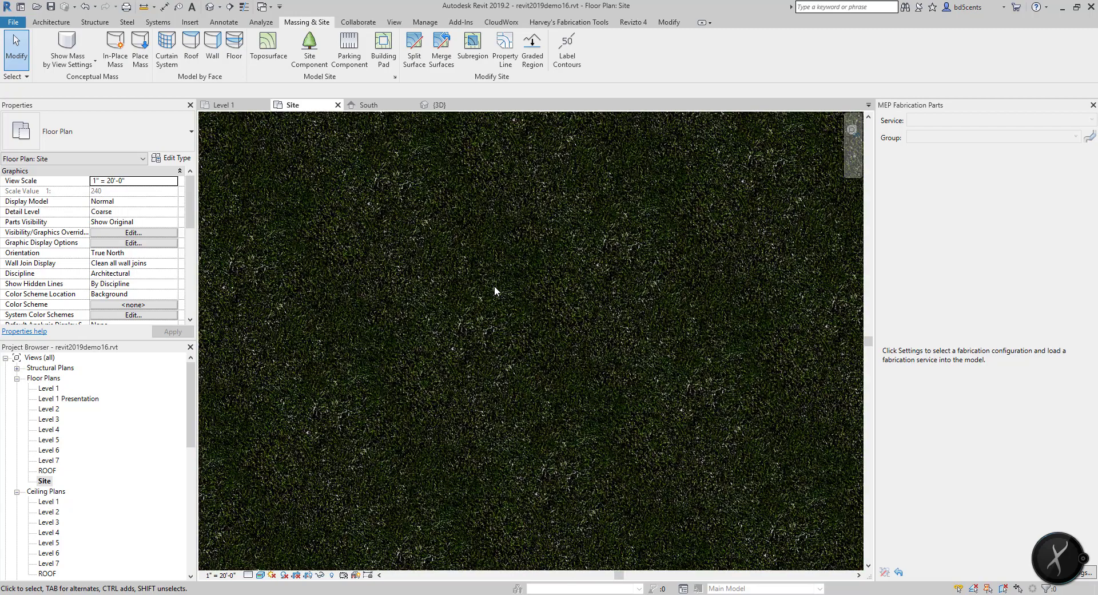
scroll(495, 290, "down", 5)
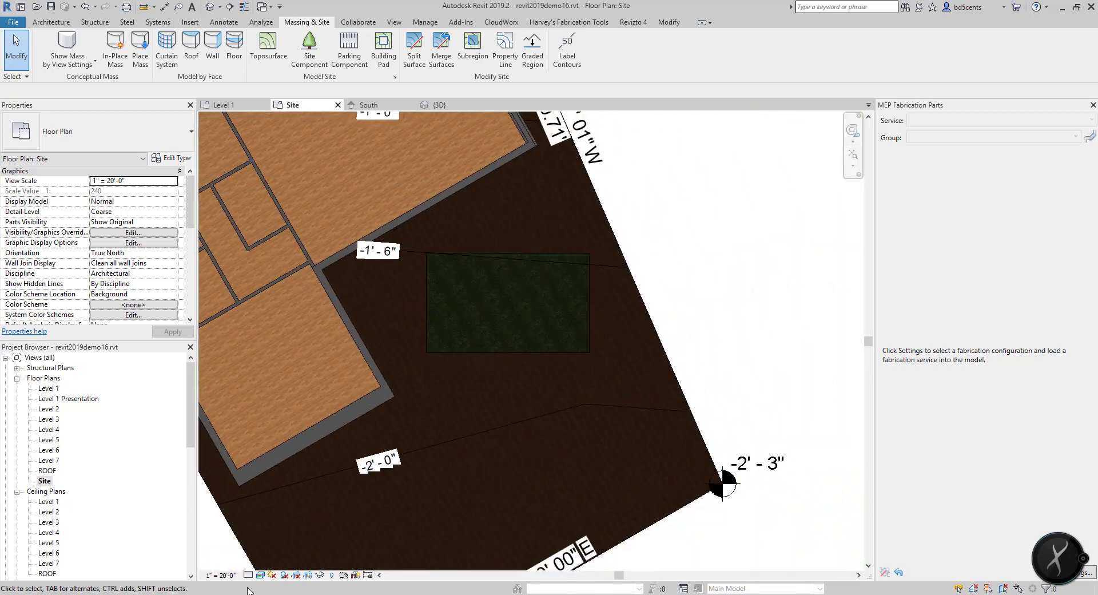
Set the Site plan's visual style back to Shaded.
left_click(260, 575)
left_click(282, 528)
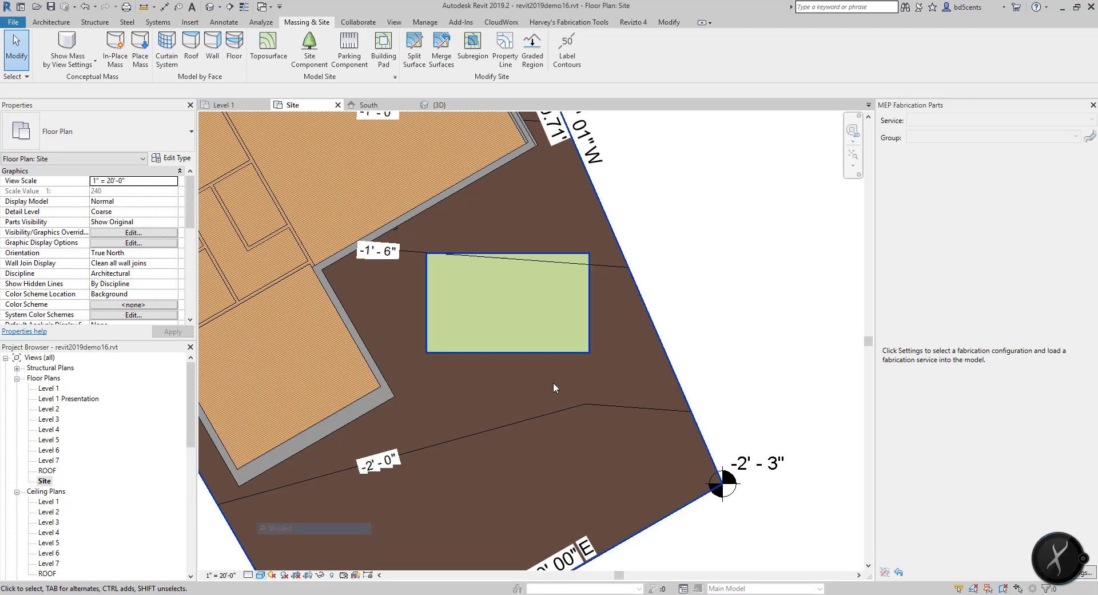
scroll(494, 324, "down", 2)
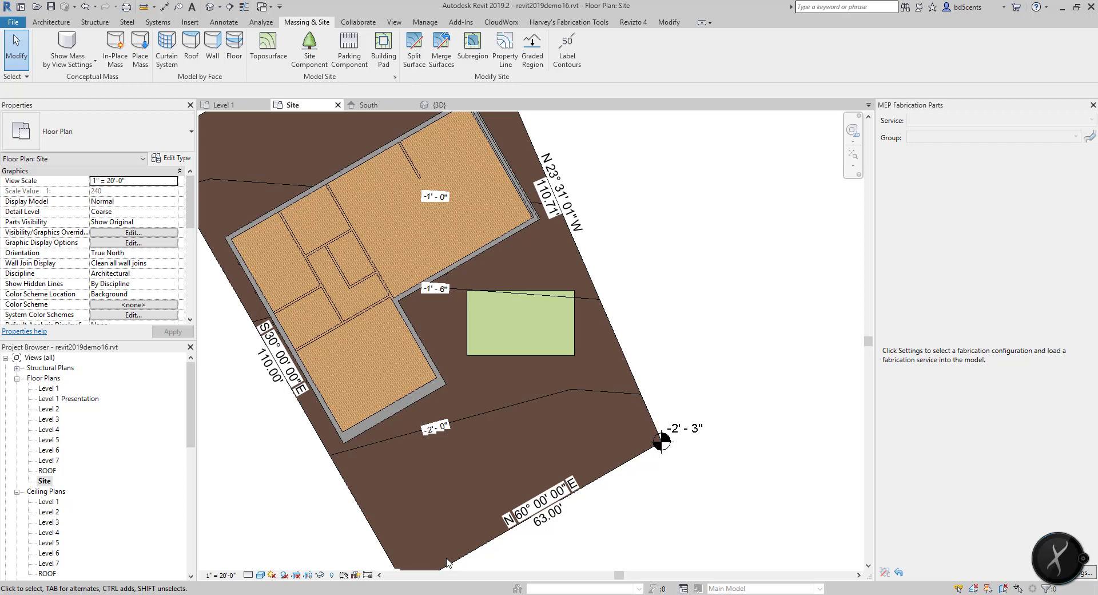
scroll(505, 369, "up", 3)
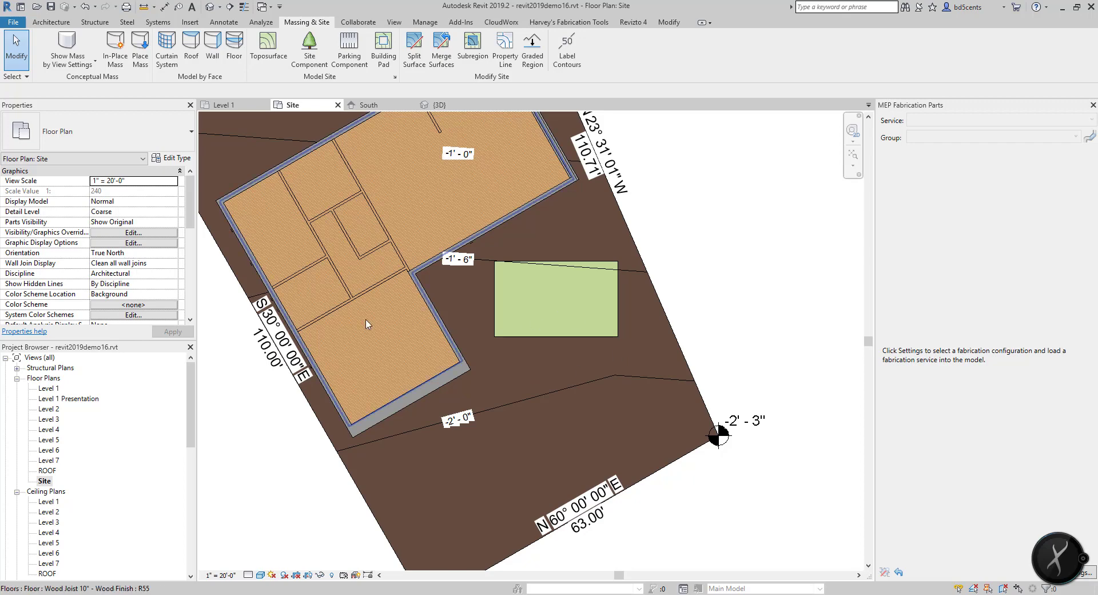
Open the Level 1 floor plan and return to the Site plan.
double_click(47, 388)
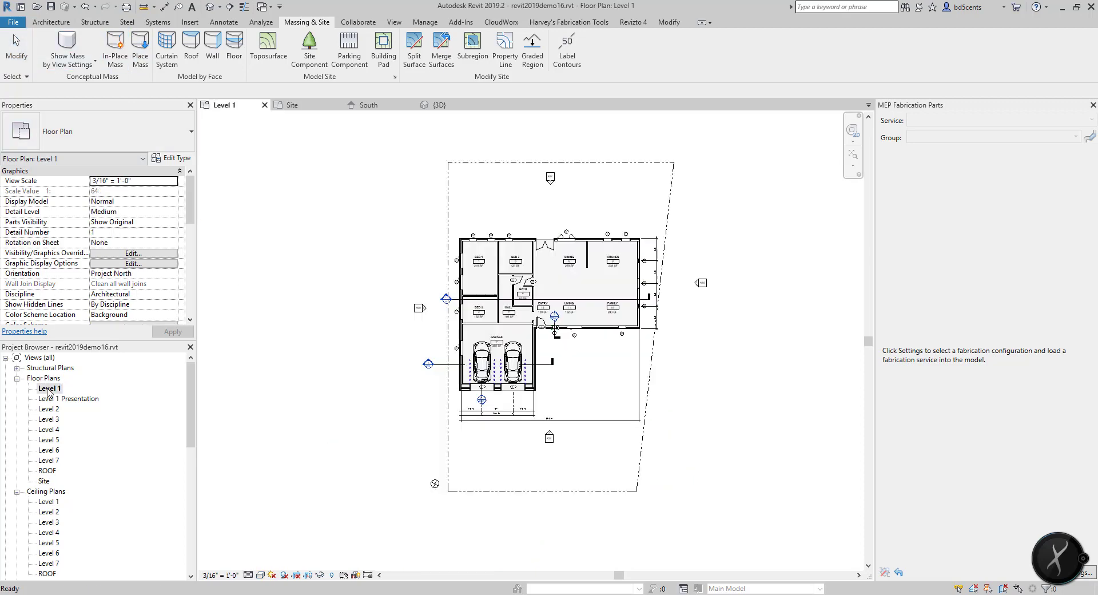
double_click(46, 482)
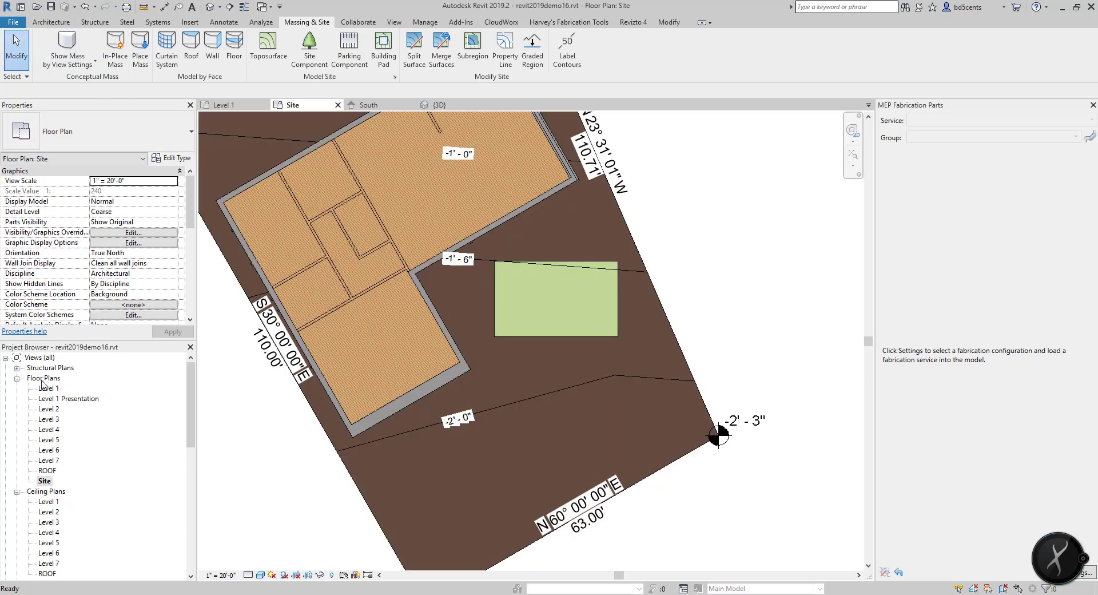
left_click(45, 481)
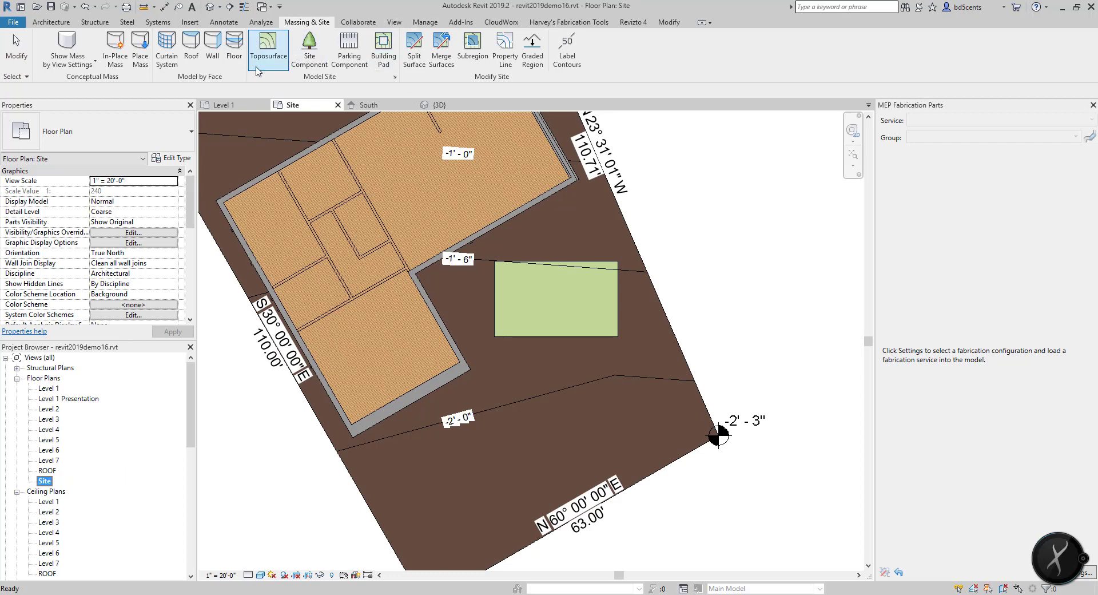
Create a four-sided topography subregion from the building pad's southern edge to the 63.00' property line, bounded by straight lines.
left_click(473, 46)
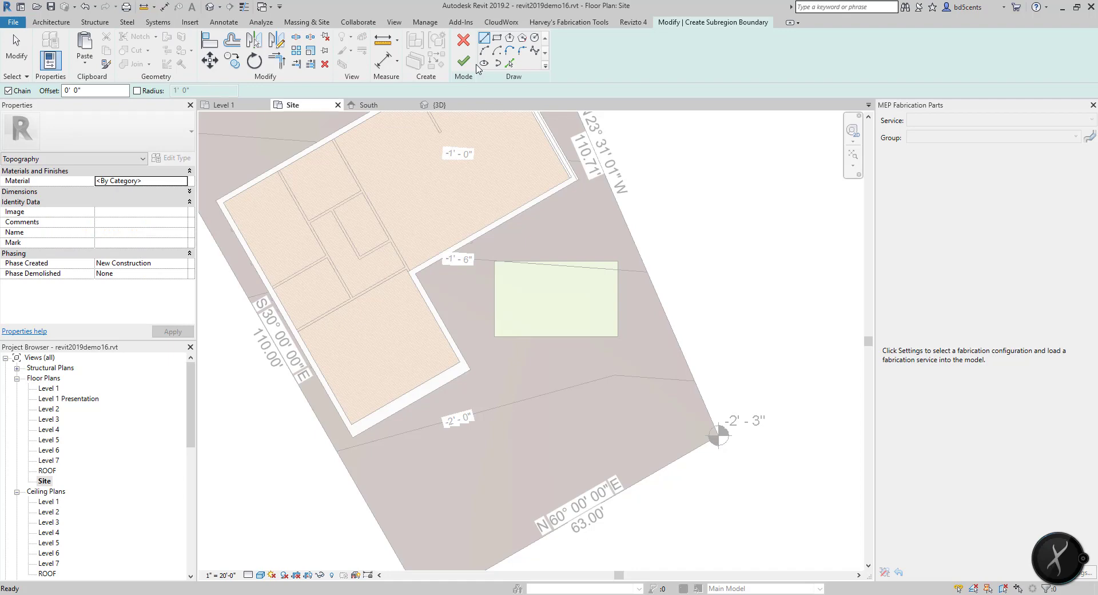
left_click(497, 38)
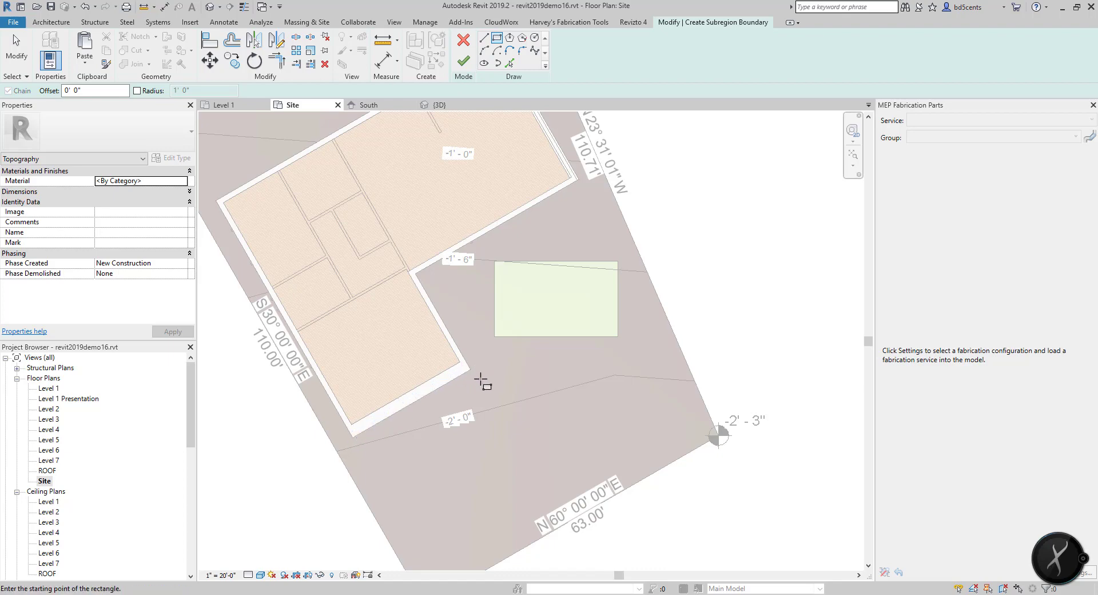
left_click(390, 421)
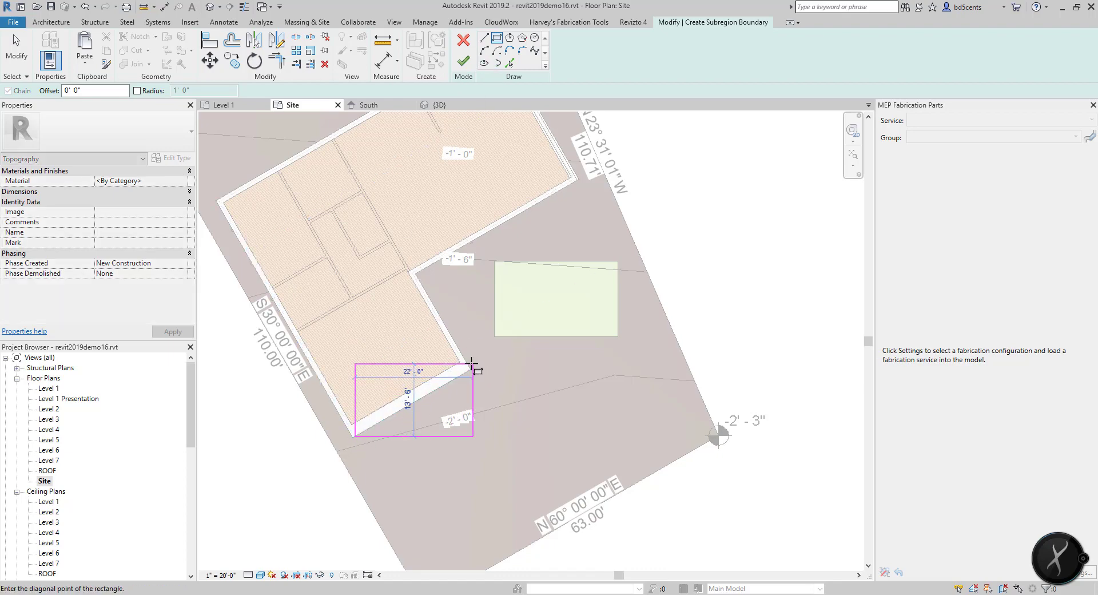
left_click(484, 37)
left_click(353, 436)
left_click(472, 369)
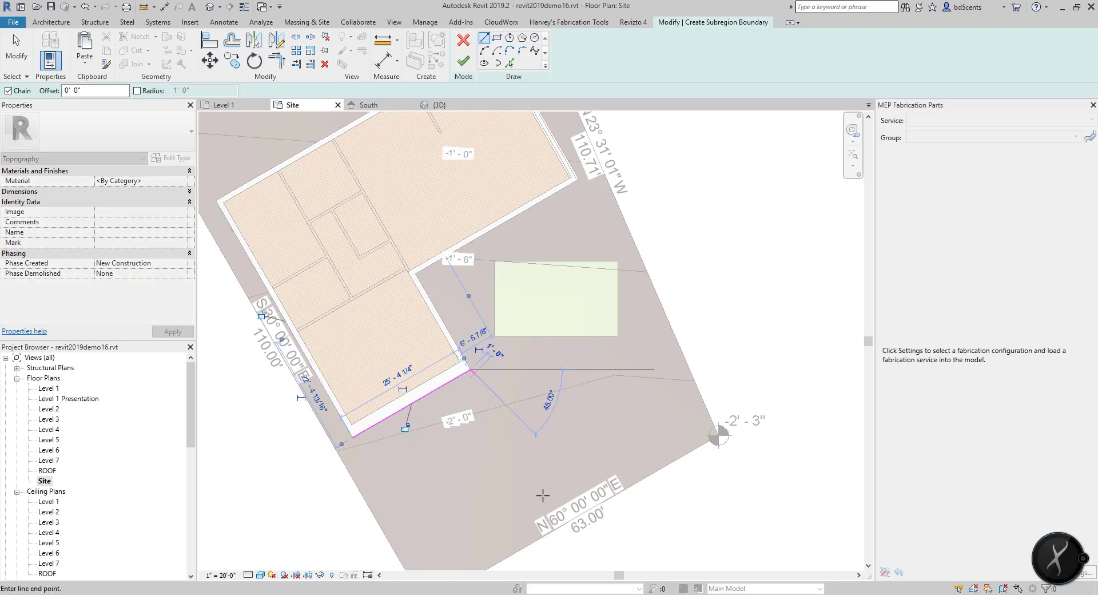
left_click(551, 531)
middle_click_drag(474, 505, 483, 371)
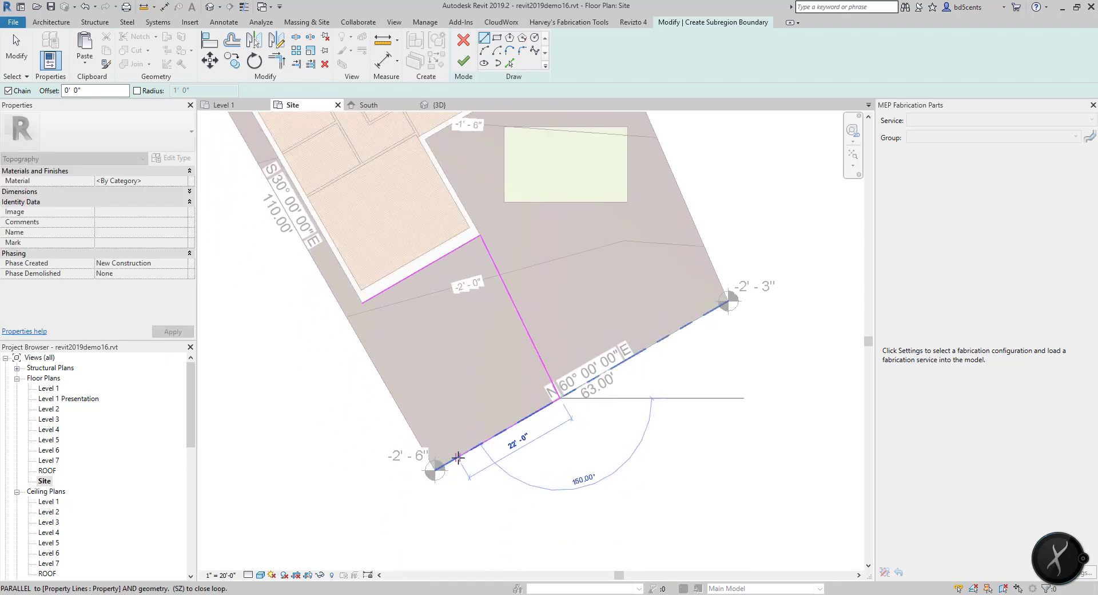
left_click(447, 464)
left_click(364, 302)
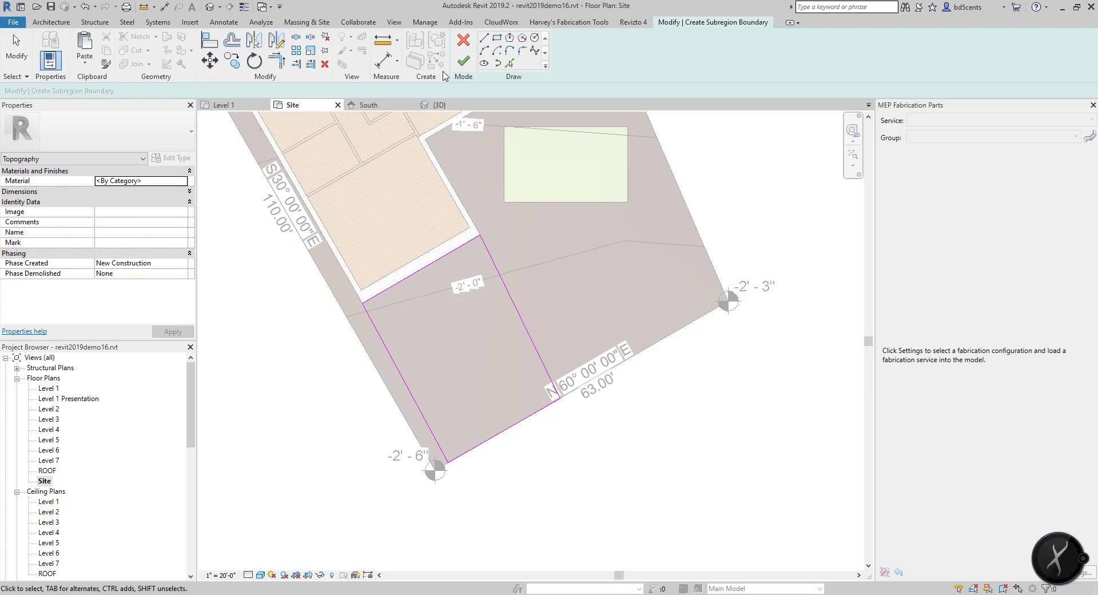
left_click(463, 61)
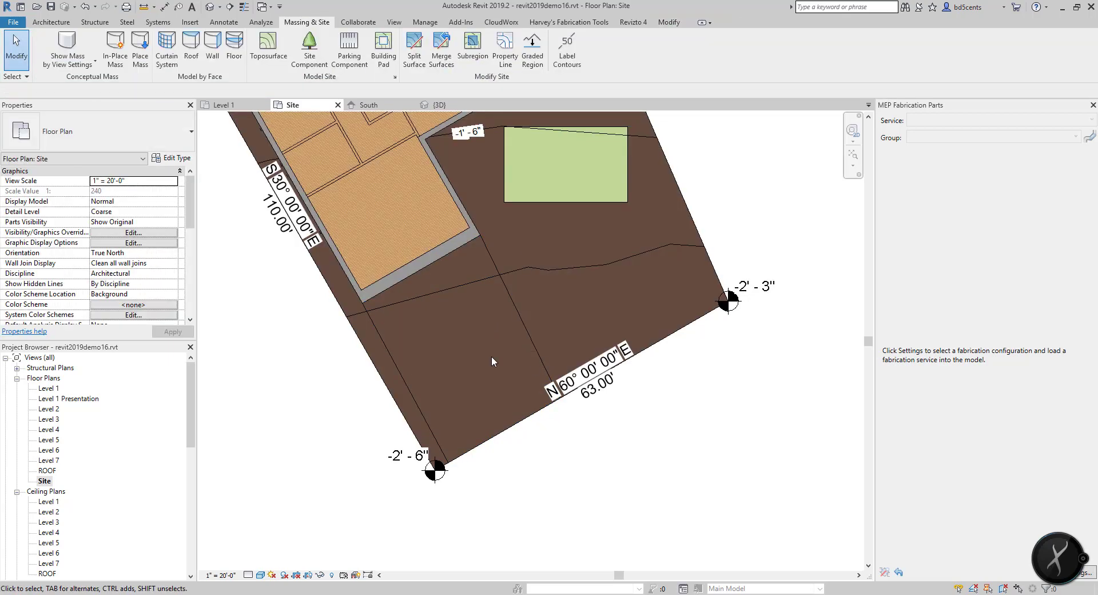
left_click(500, 279)
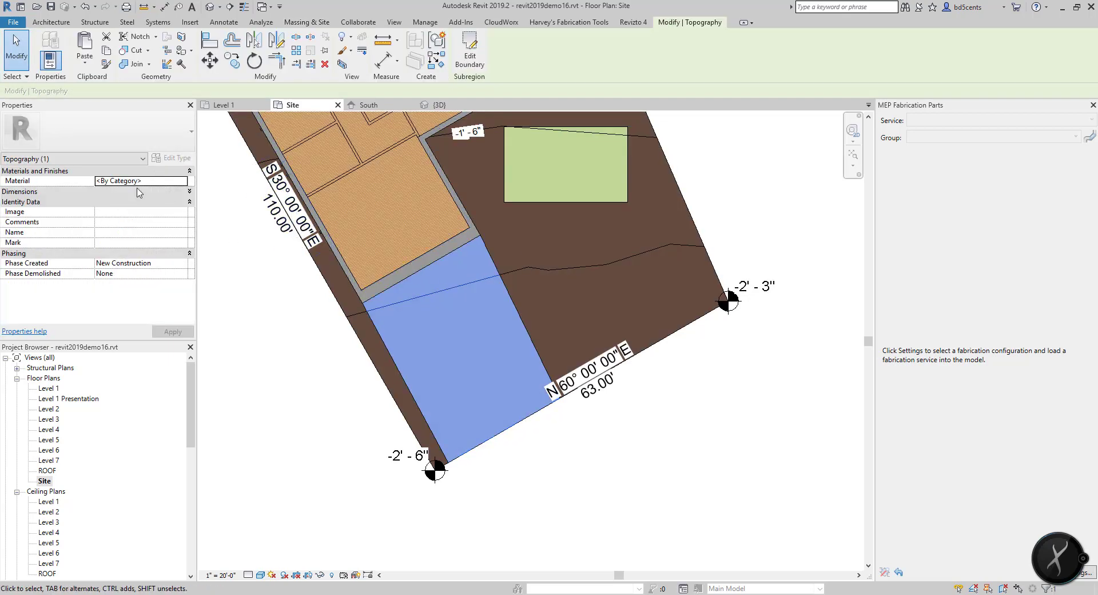
key("e")
key("c")
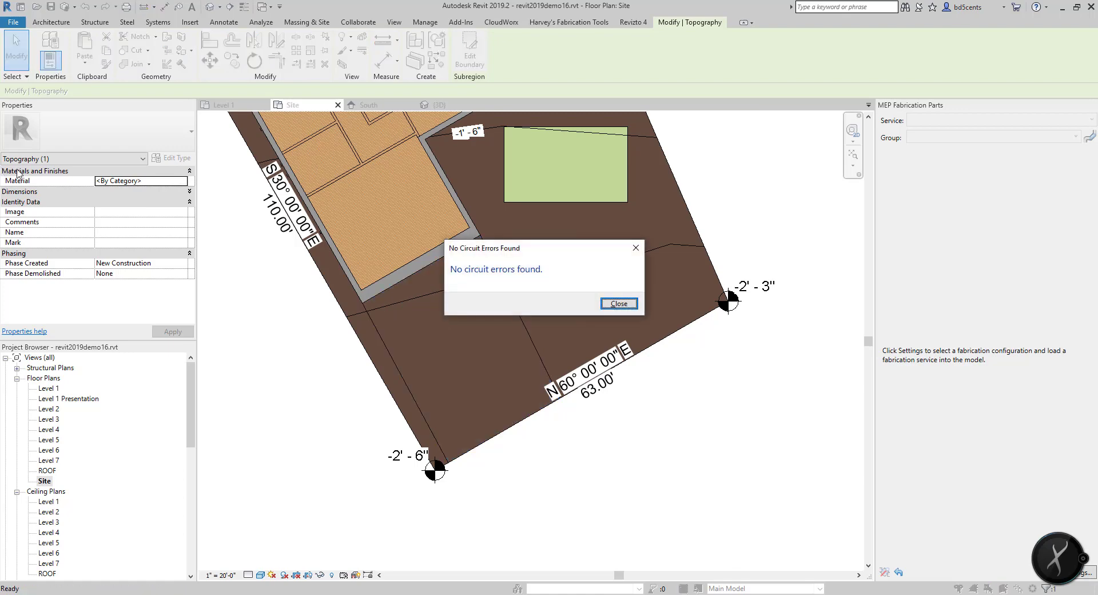
left_click(619, 304)
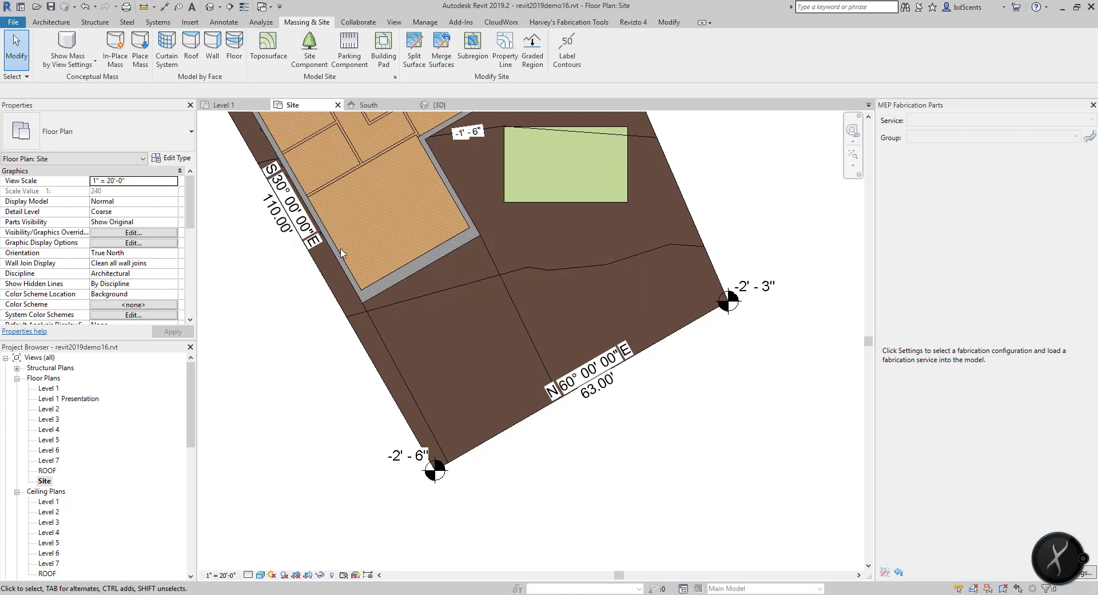
Try to assign an exposed aggregate concrete material to the new subregion by entering the material's name directly.
left_click(518, 316)
left_click(155, 182)
type("Concrete Agregate")
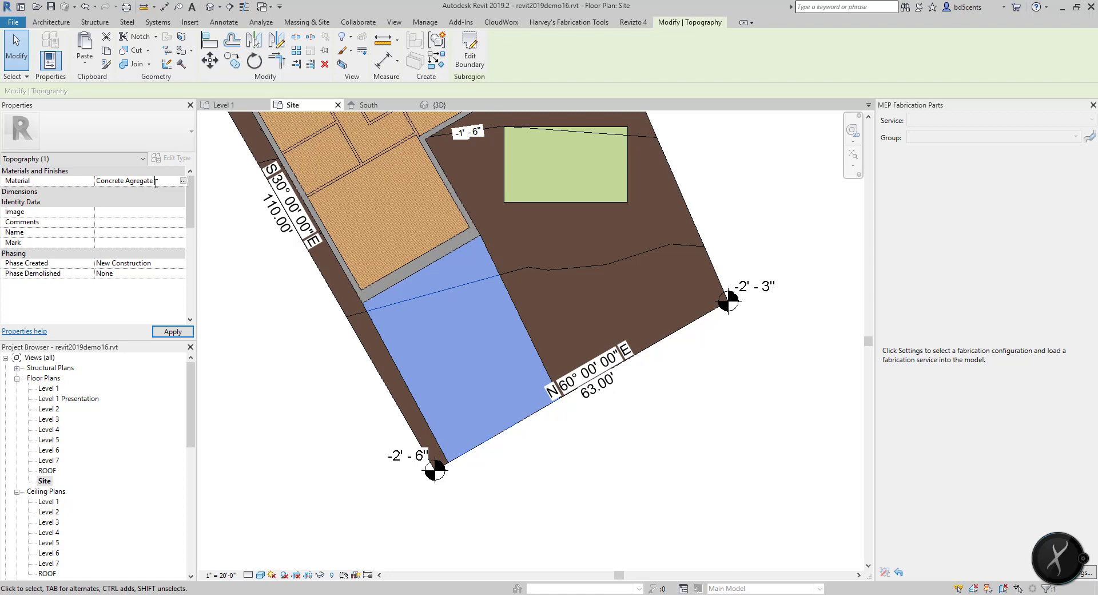
type("Exposed")
key("Return")
left_click(619, 303)
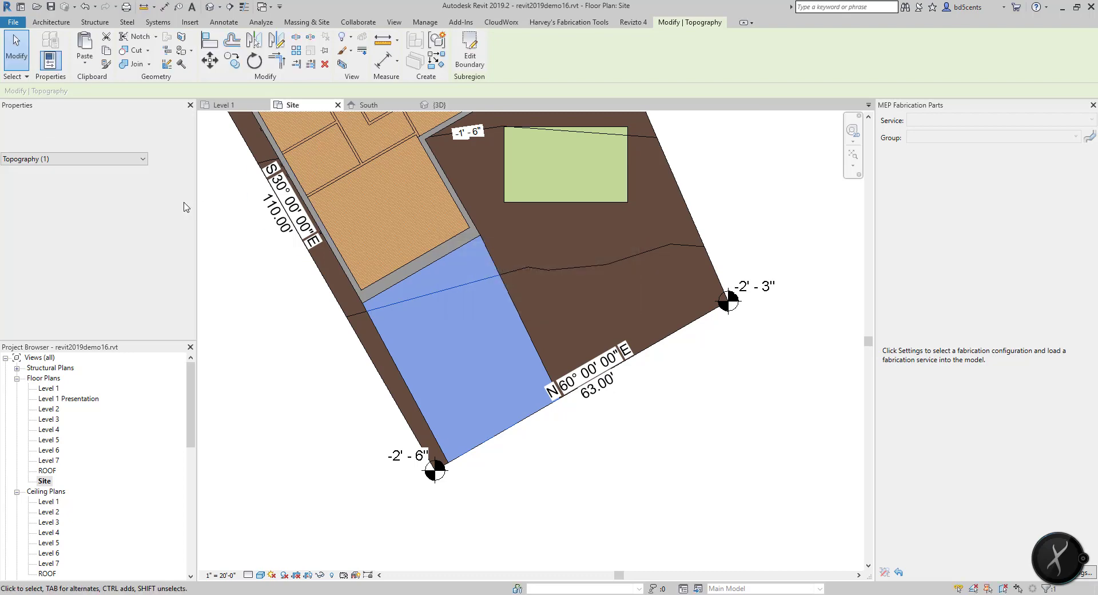
Add Concrete, Exposed Aggregate from the AEC Materials concrete library to the project as the subregion's material.
left_click(183, 181)
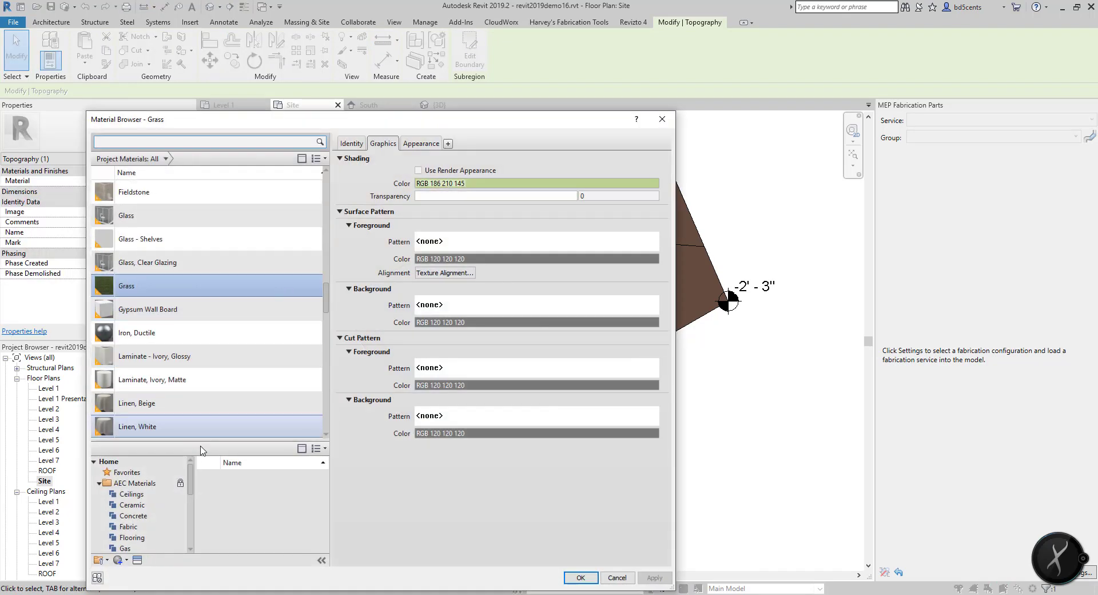
left_click(142, 517)
scroll(280, 509, "down", 5)
scroll(279, 504, "down", 10)
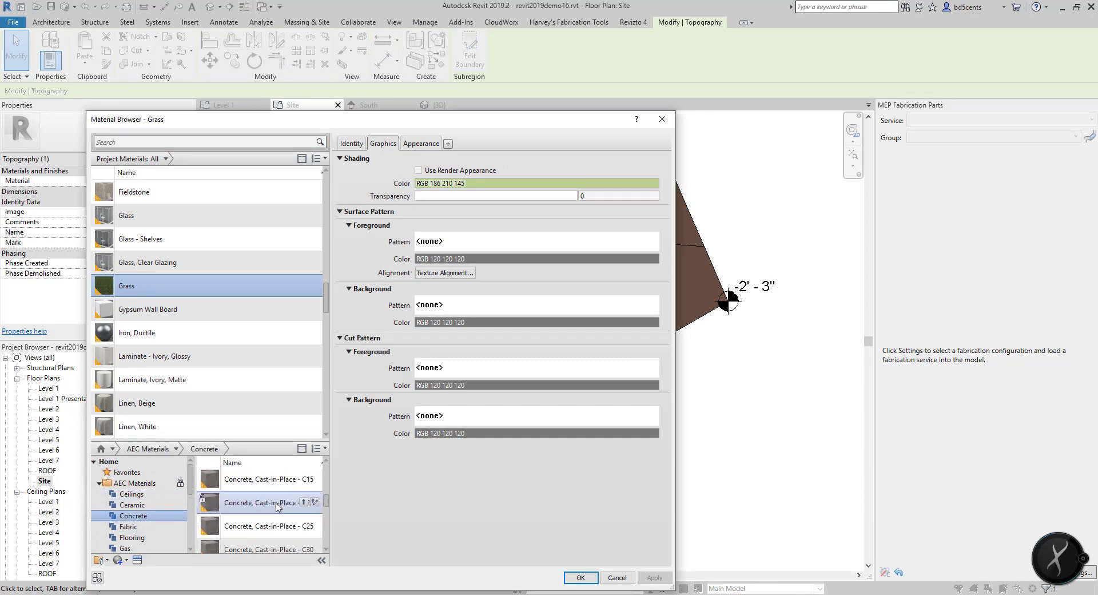
scroll(269, 515, "up", 4)
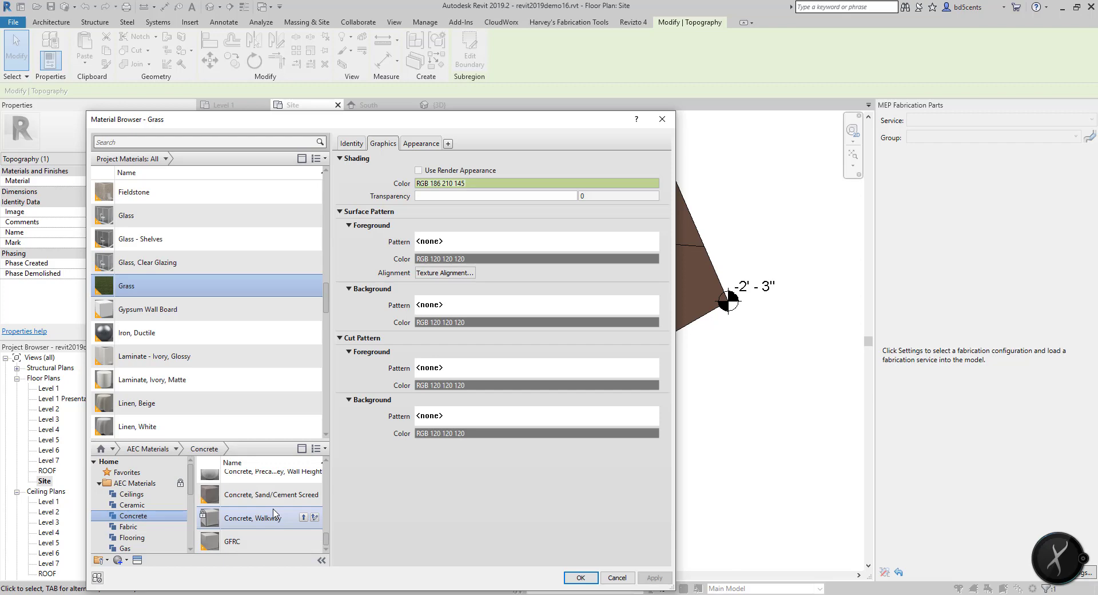
scroll(260, 525, "up", 3)
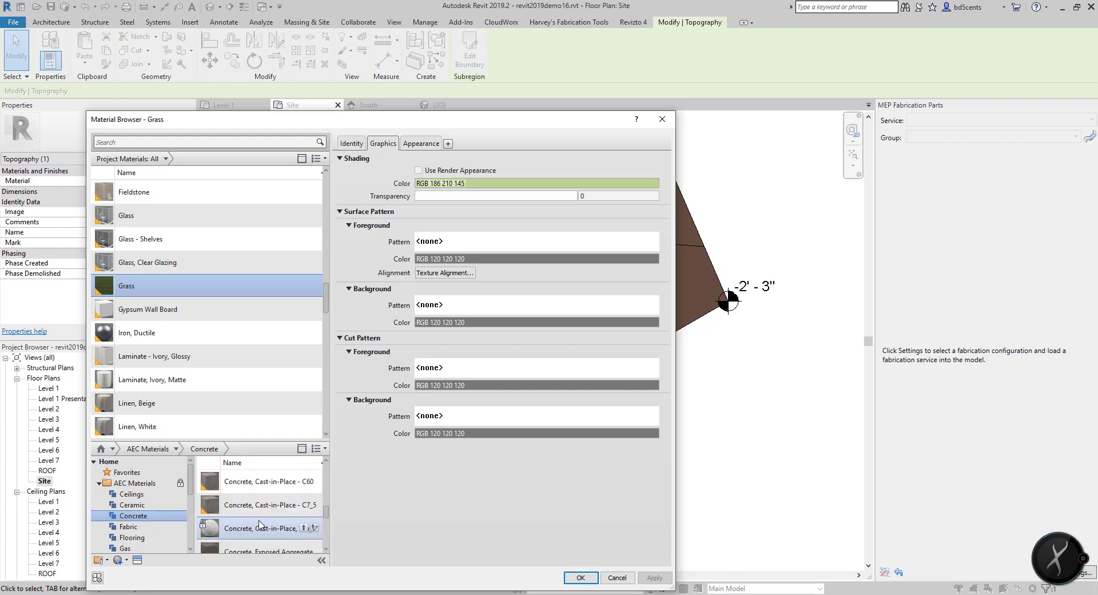
scroll(260, 525, "down", 3)
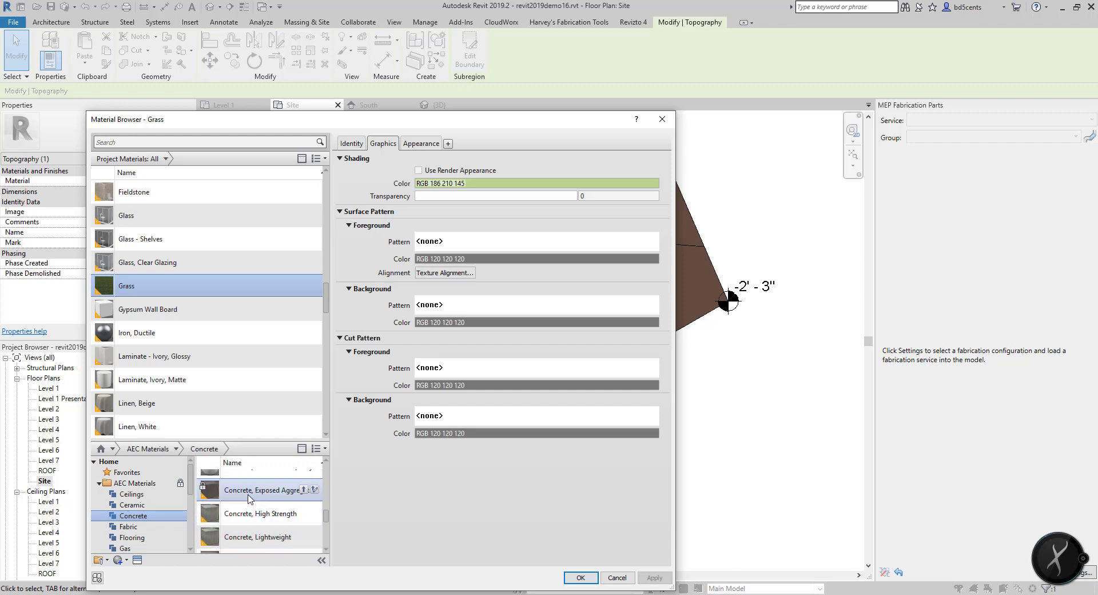
left_click(303, 490)
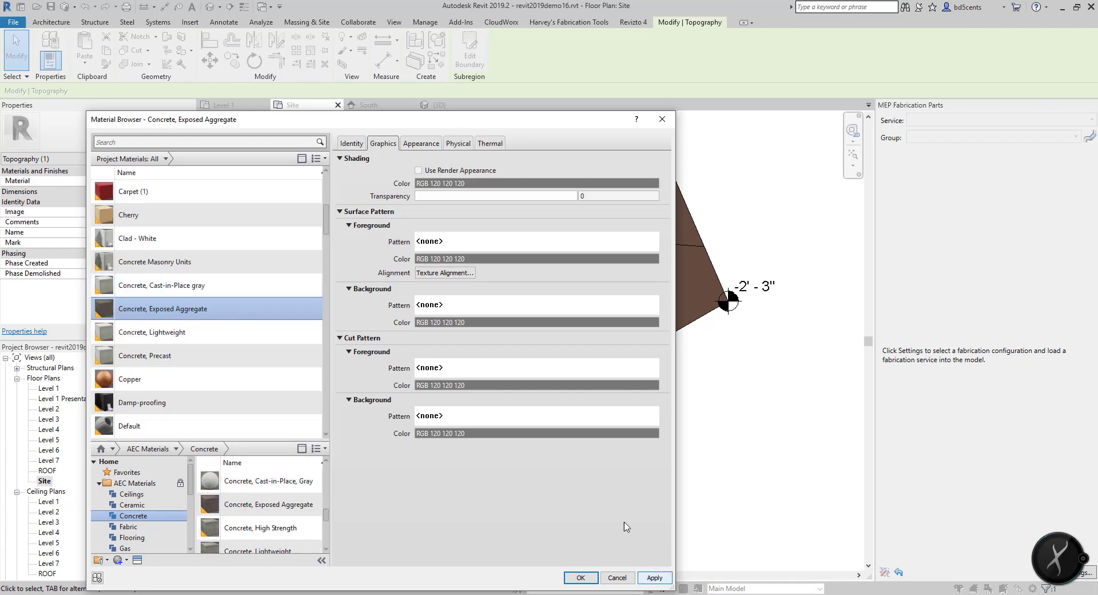
Turn on Use Render Appearance for the Concrete, Exposed Aggregate shading and confirm the material for the subregion.
left_click(419, 170)
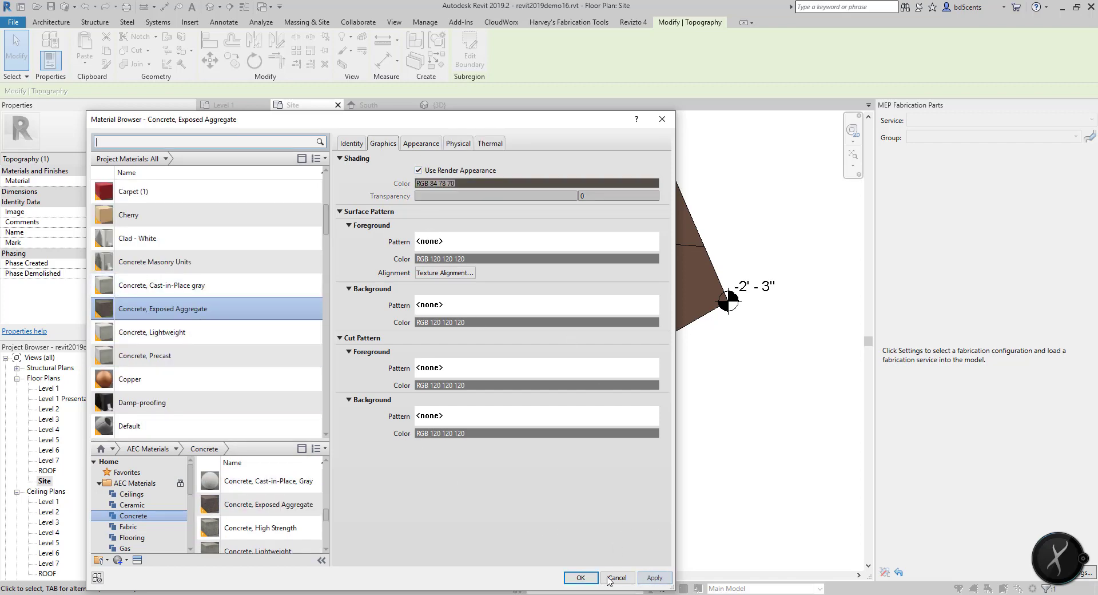
left_click(581, 578)
scroll(427, 352, "up", 5)
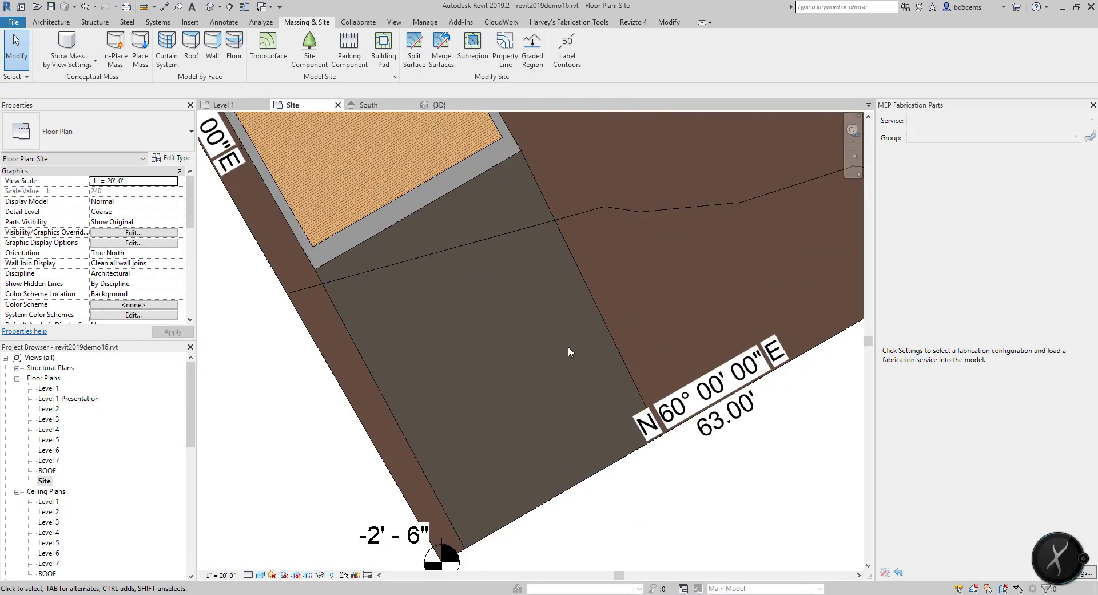
Dismiss the save reminder without saving and examine the concrete subregion outside the garage doors from several angles in the 3D view.
left_click(399, 25)
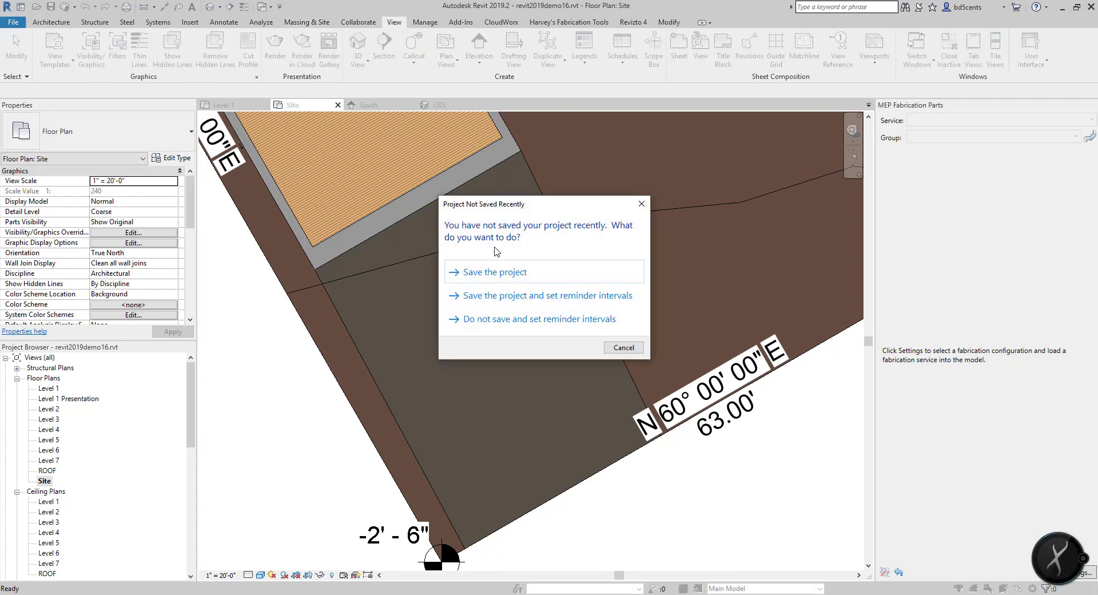
left_click(623, 347)
scroll(547, 375, "up", 4)
middle_click_drag(392, 368, 506, 403, "shift")
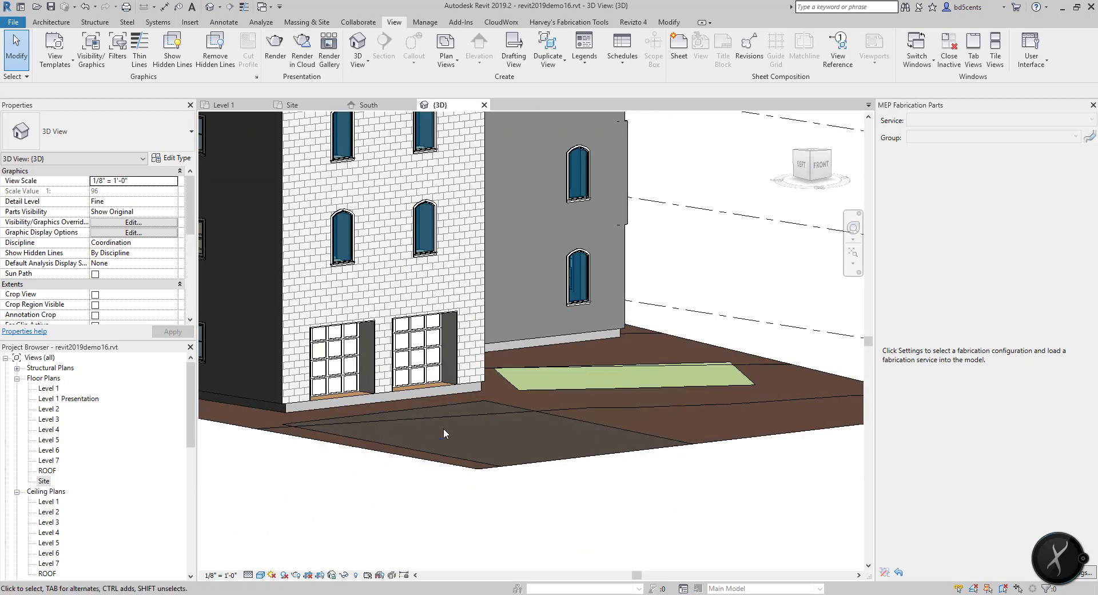
scroll(534, 427, "up", 2)
scroll(523, 431, "down", 4)
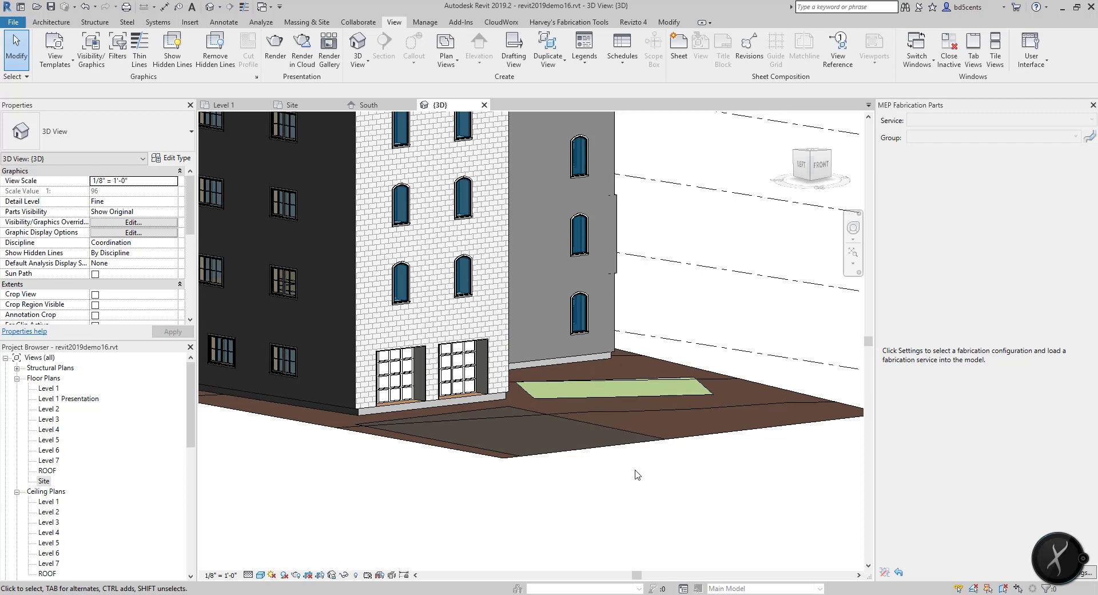
left_click(559, 449)
key("Escape")
scroll(677, 386, "up", 2)
left_click(677, 387)
middle_click_drag(677, 386, 796, 415, "shift")
scroll(579, 418, "up", 3)
middle_click_drag(419, 404, 496, 400)
left_click(463, 389)
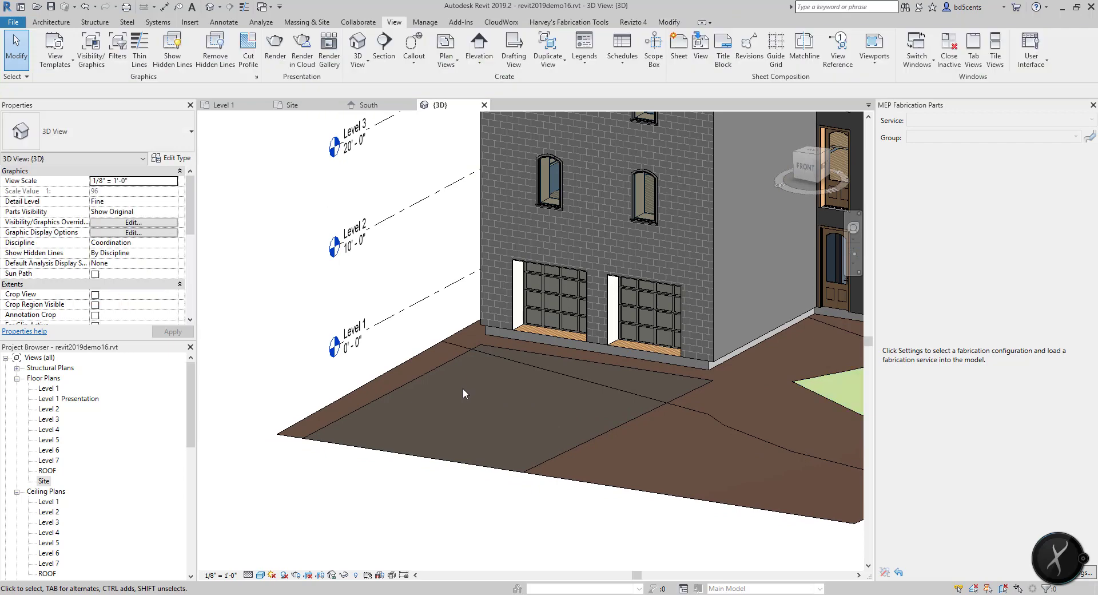
Select the exposed aggregate concrete subregion and examine how it sits on the site alongside the building and grass area.
left_click(466, 355)
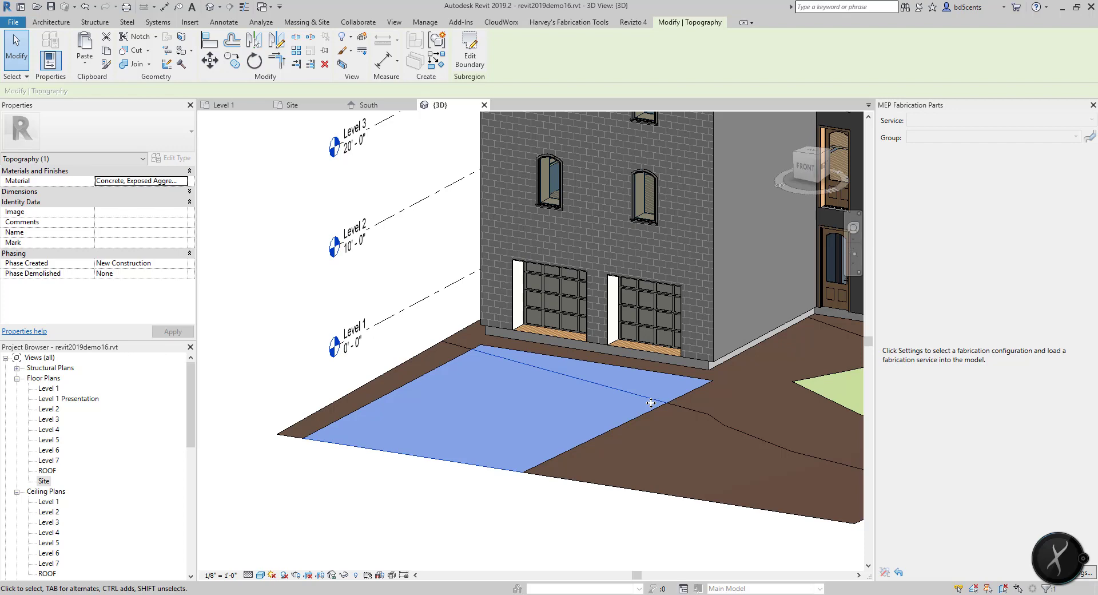
scroll(538, 429, "down", 3)
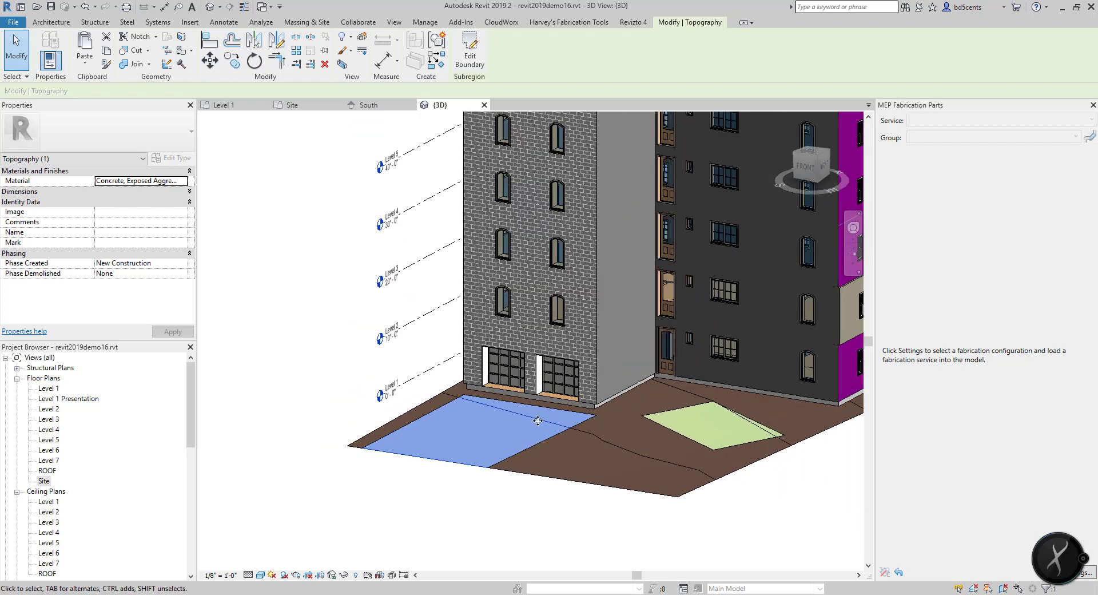
scroll(507, 422, "down", 1)
middle_click_drag(507, 422, 460, 418)
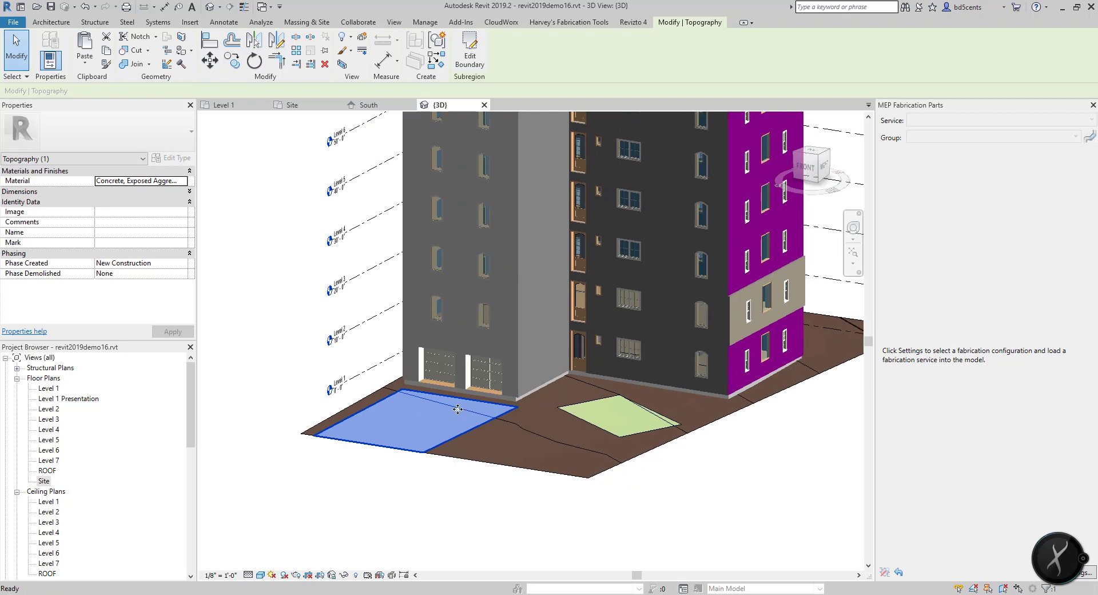
scroll(612, 418, "up", 2)
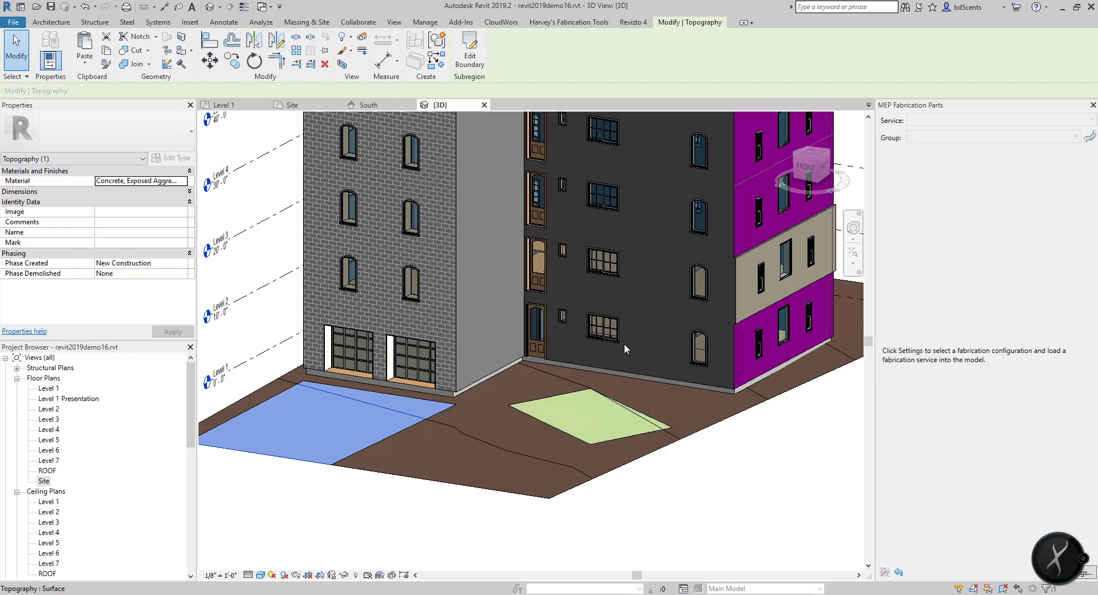
scroll(601, 393, "down", 5)
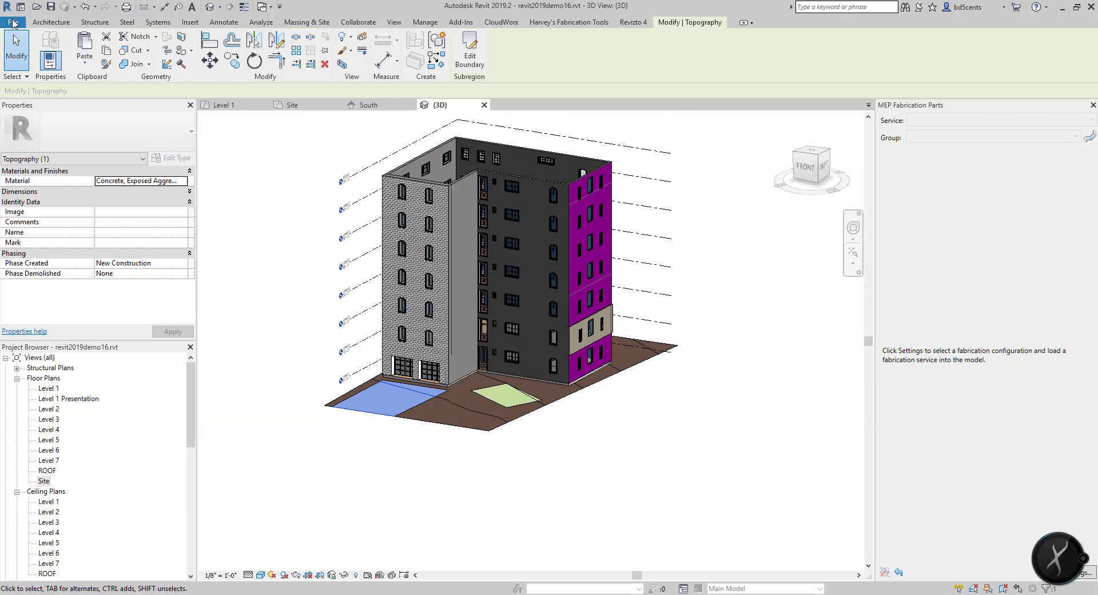
Save the project as a new project file named revit2019demo17.rvt in the Demos folder.
left_click(12, 23)
mouse_move(31, 159)
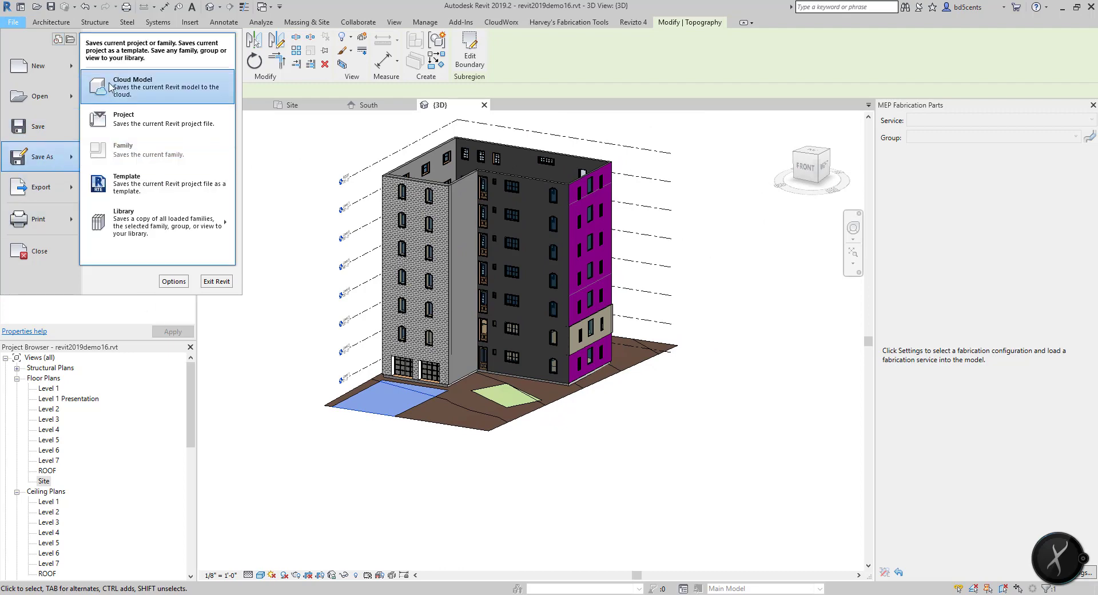
left_click(123, 119)
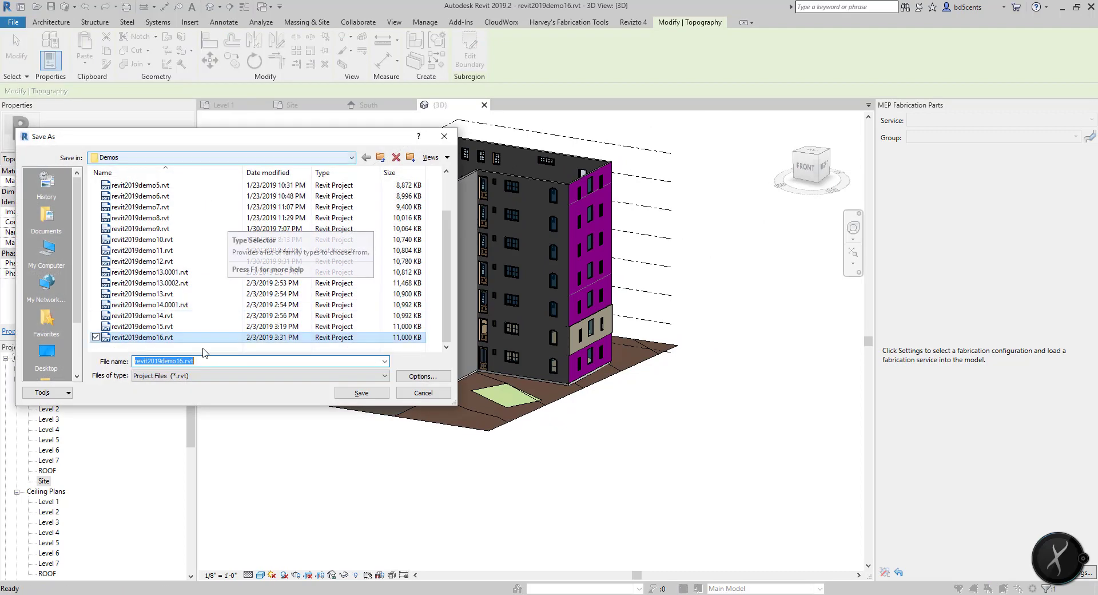
left_click(184, 361)
key("BackSpace")
type("7")
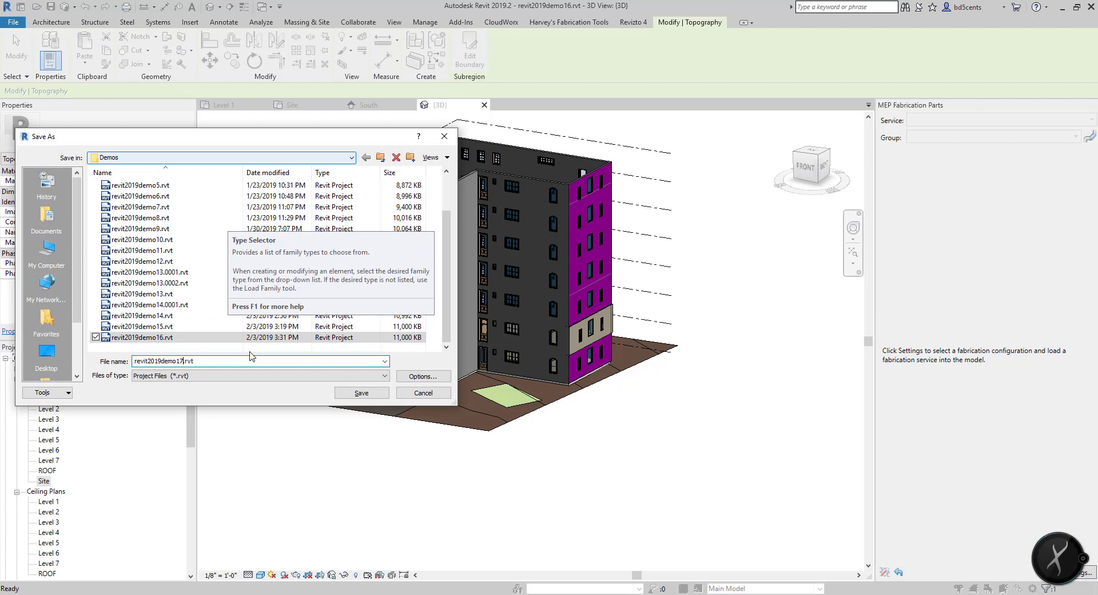
left_click(369, 395)
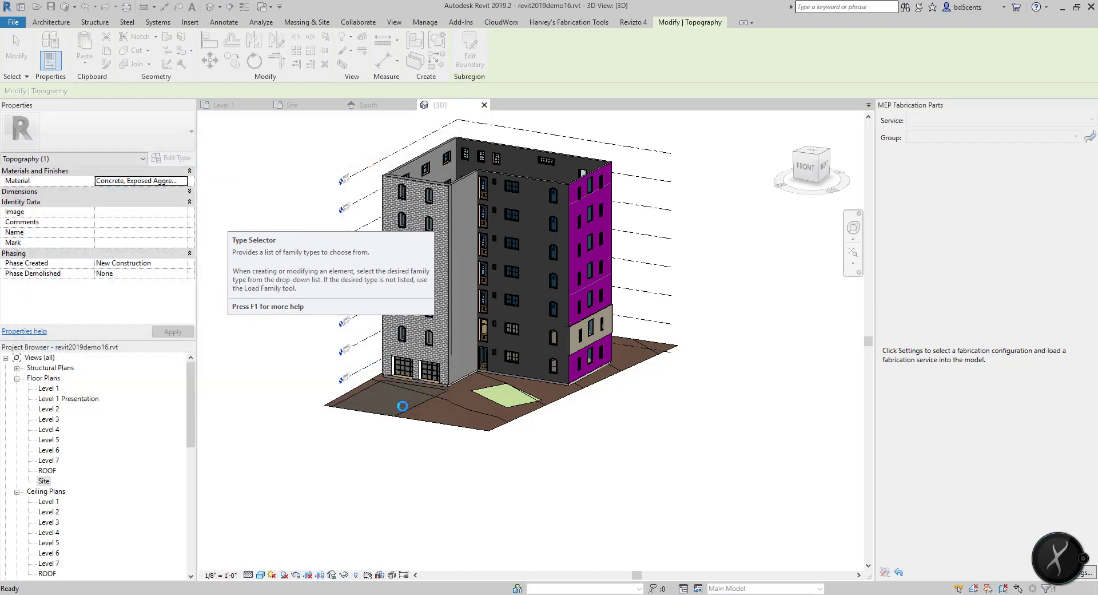